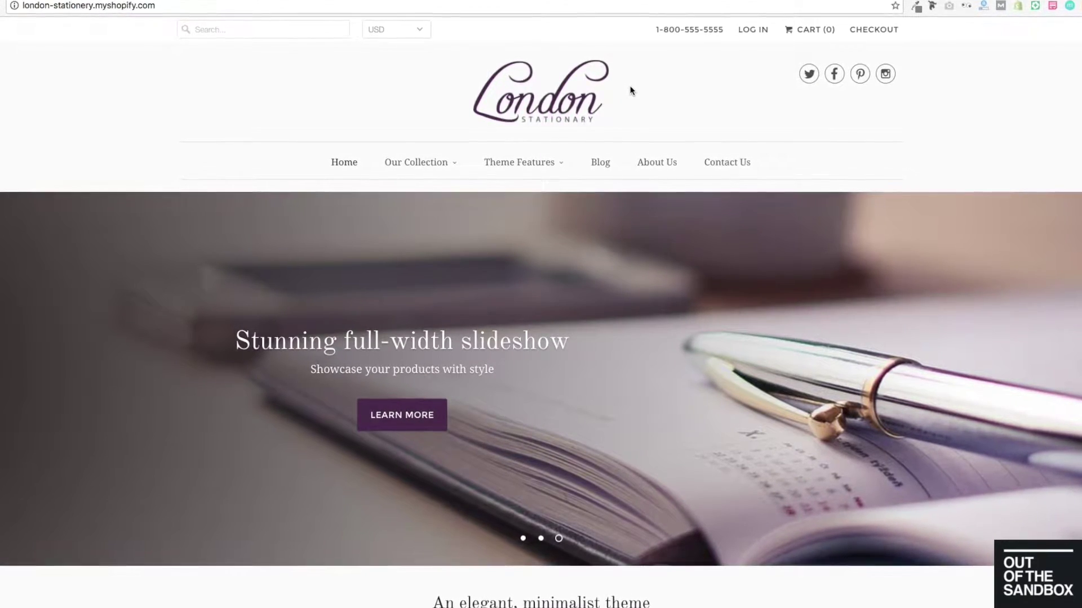
Examine the London Stationery demo home page from the slideshow down to the footer and back up.
scroll(650, 84, "down", 15)
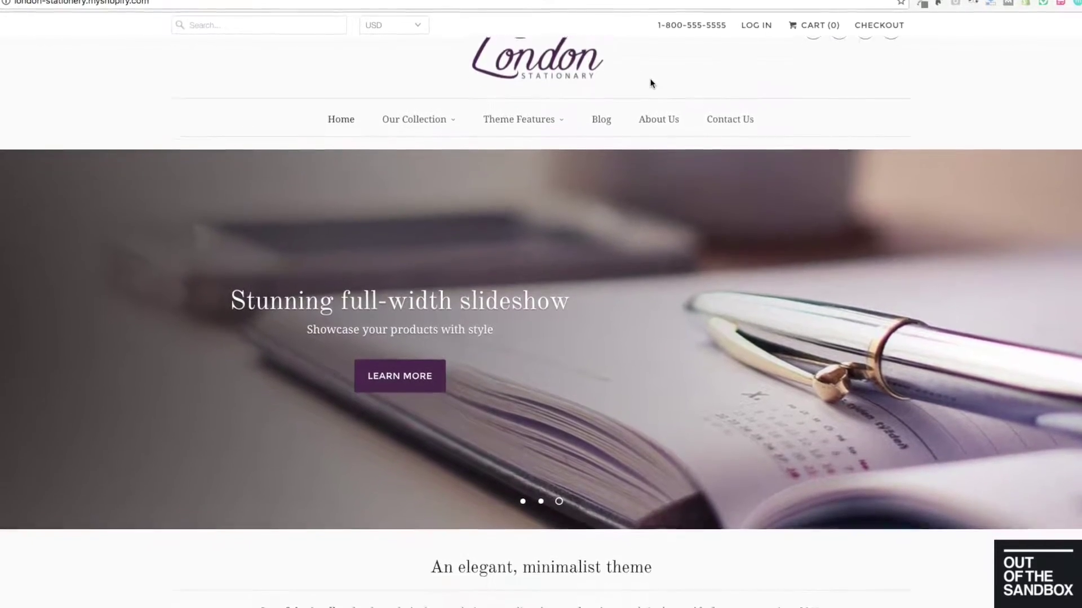
scroll(651, 76, "down", 15)
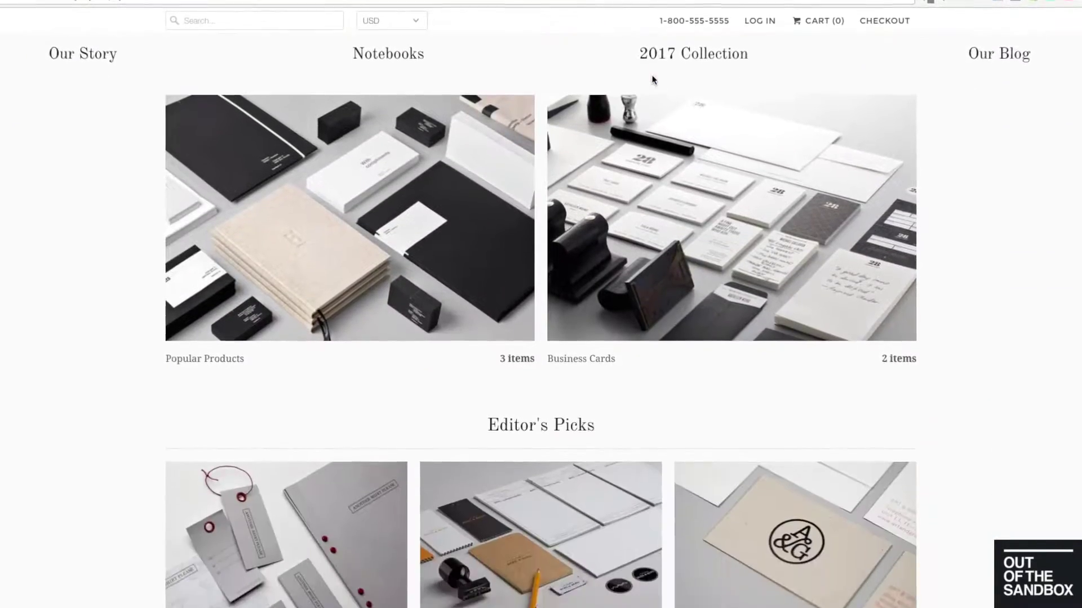
scroll(653, 77, "down", 15)
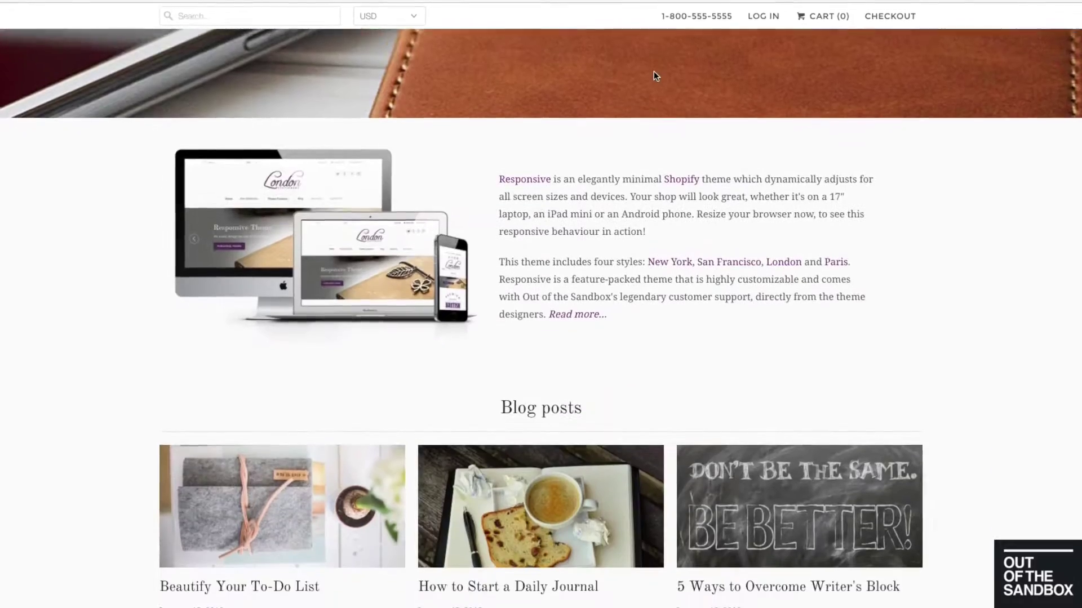
scroll(654, 69, "down", 3)
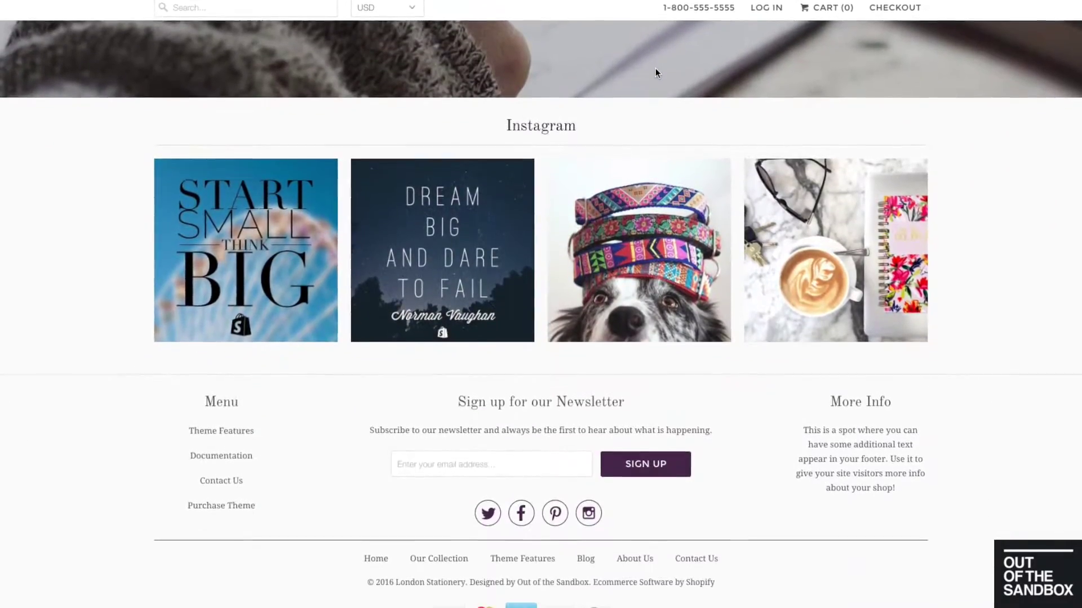
scroll(655, 66, "up", 5)
scroll(656, 67, "up", 15)
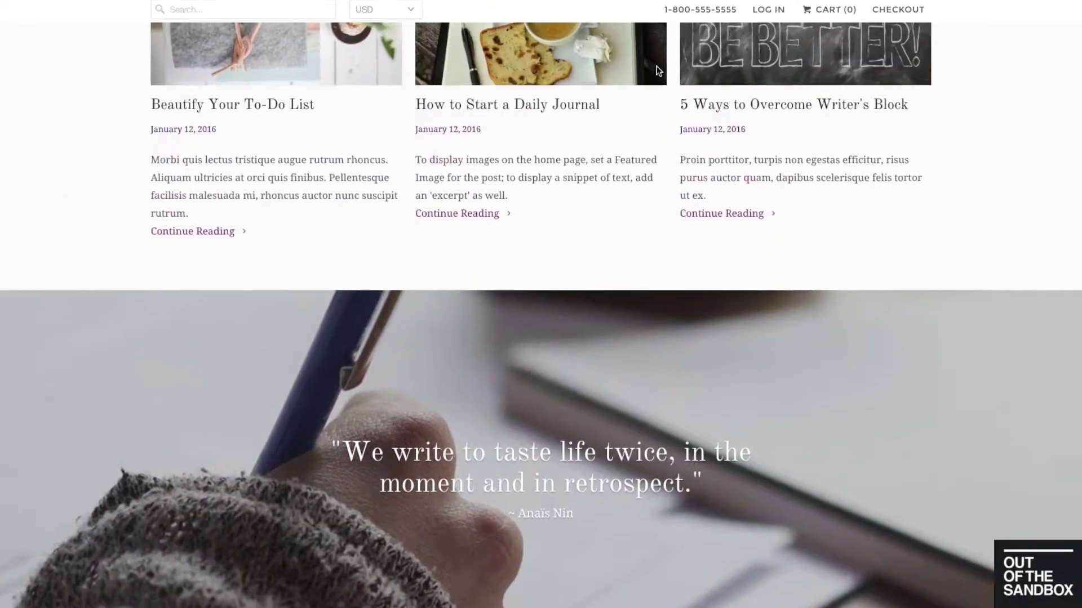
scroll(657, 65, "up", 10)
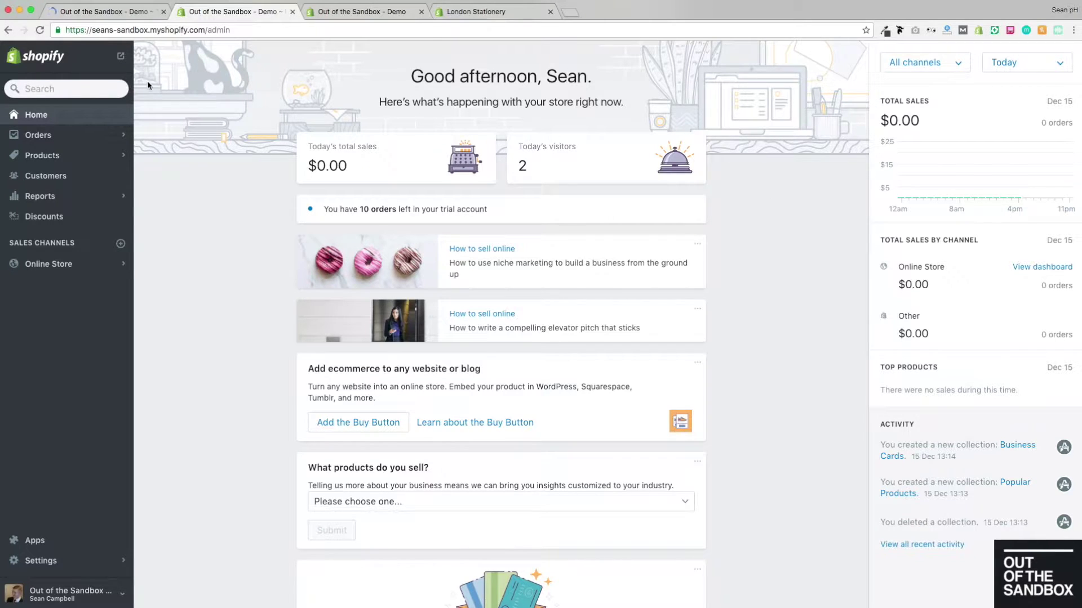
Open the Business Cards product from the store's products and review its description, images, pricing, collections and tags.
left_click(55, 162)
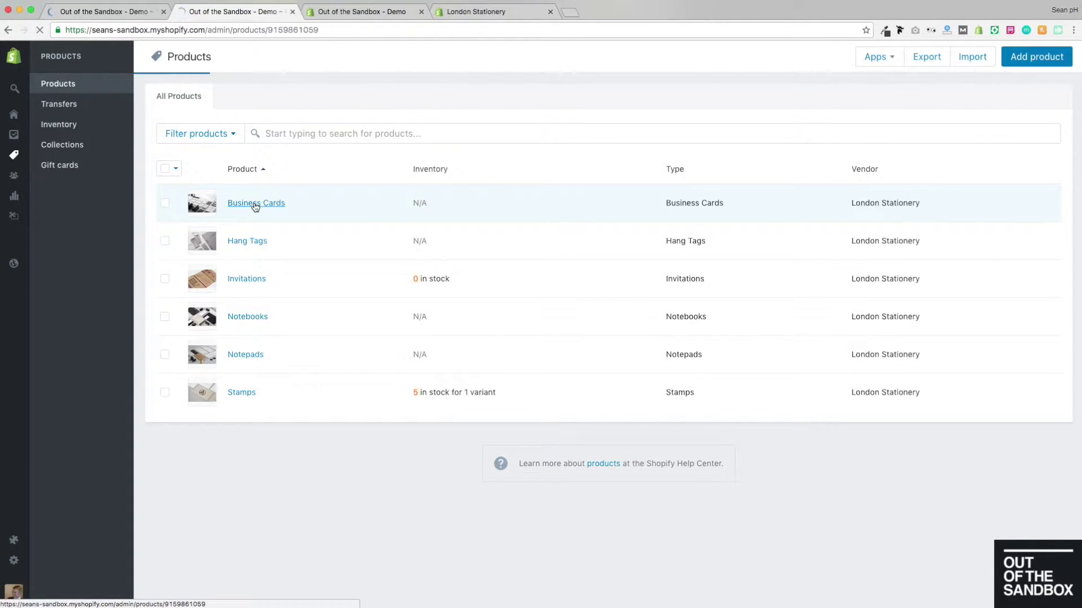
scroll(238, 258, "down", 3)
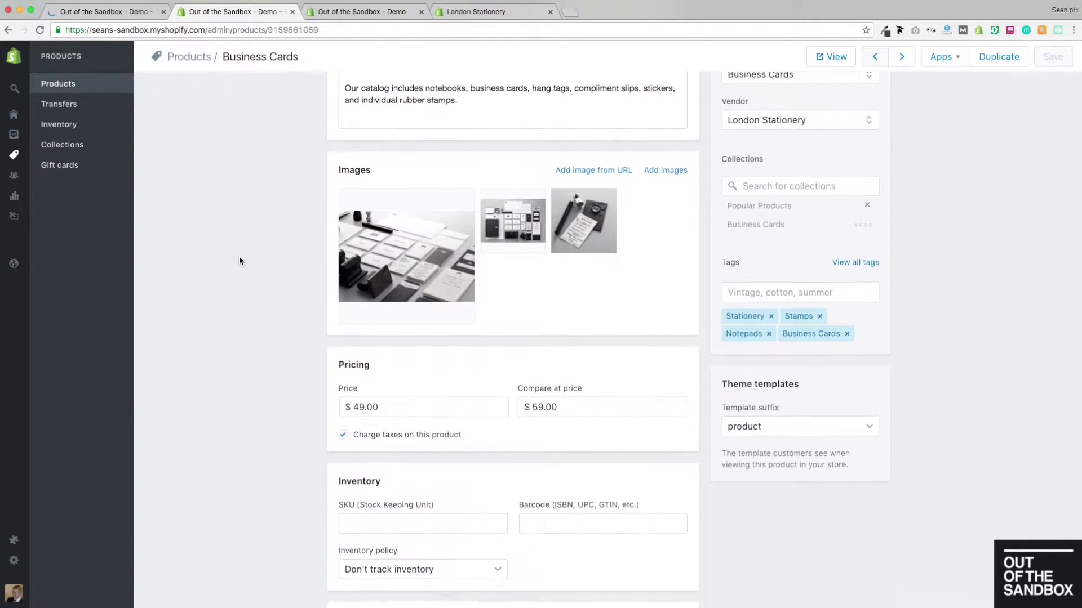
scroll(239, 256, "up", 3)
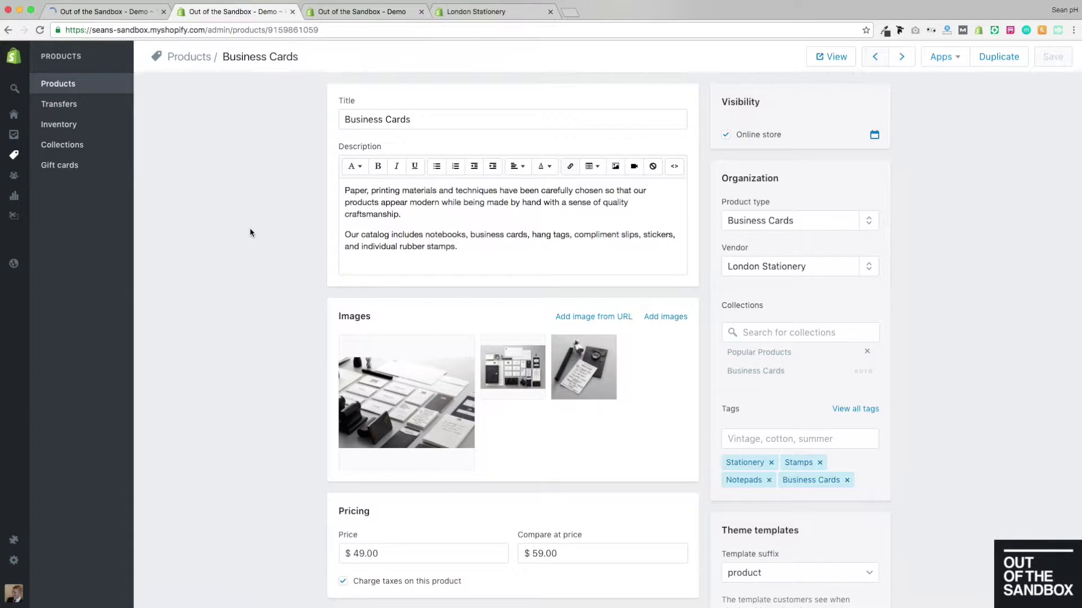
Review the Business Cards collection's conditions and products, and open the Popular Products collection.
left_click(75, 146)
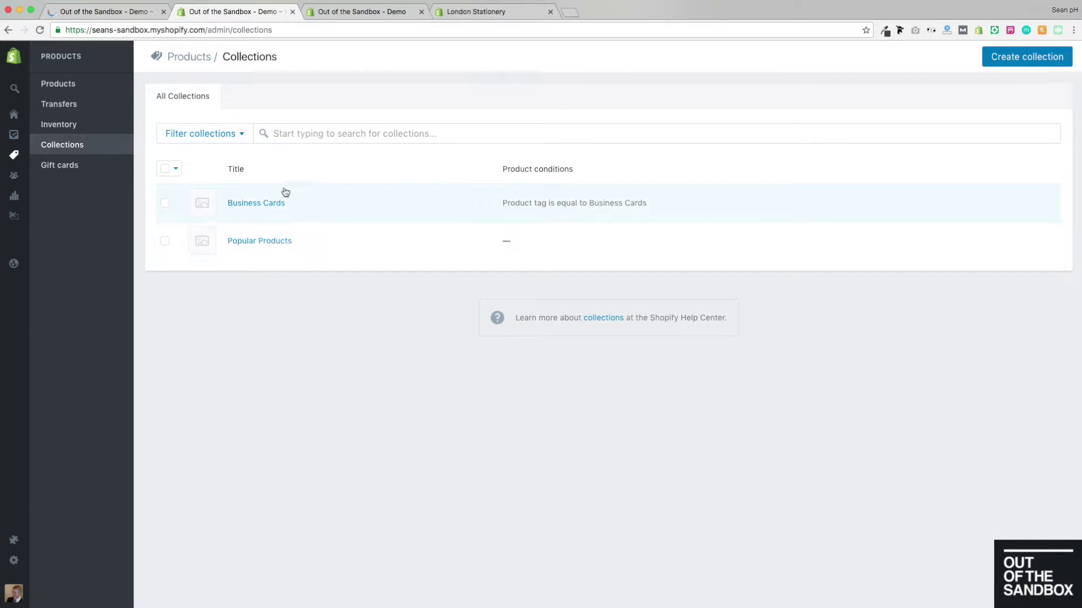
left_click(263, 206)
scroll(305, 300, "down", 3)
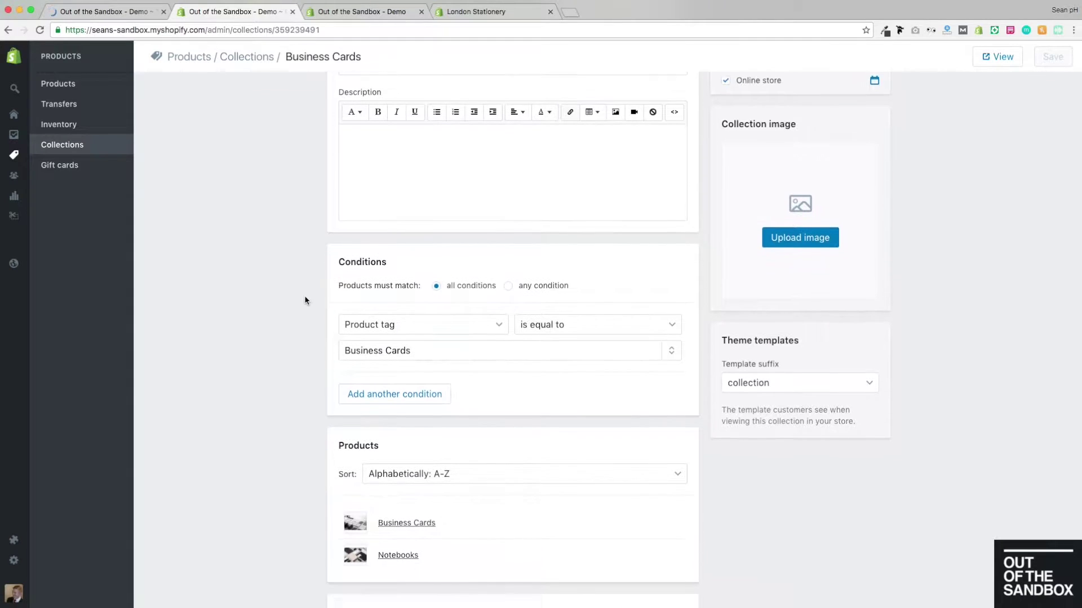
scroll(305, 301, "down", 1)
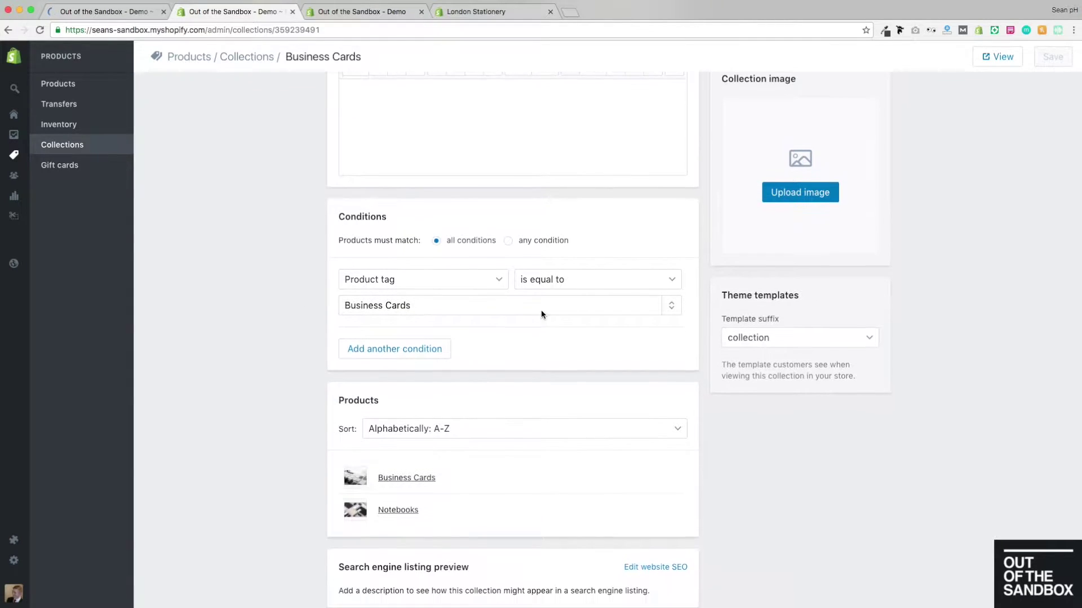
left_click(75, 147)
left_click(285, 247)
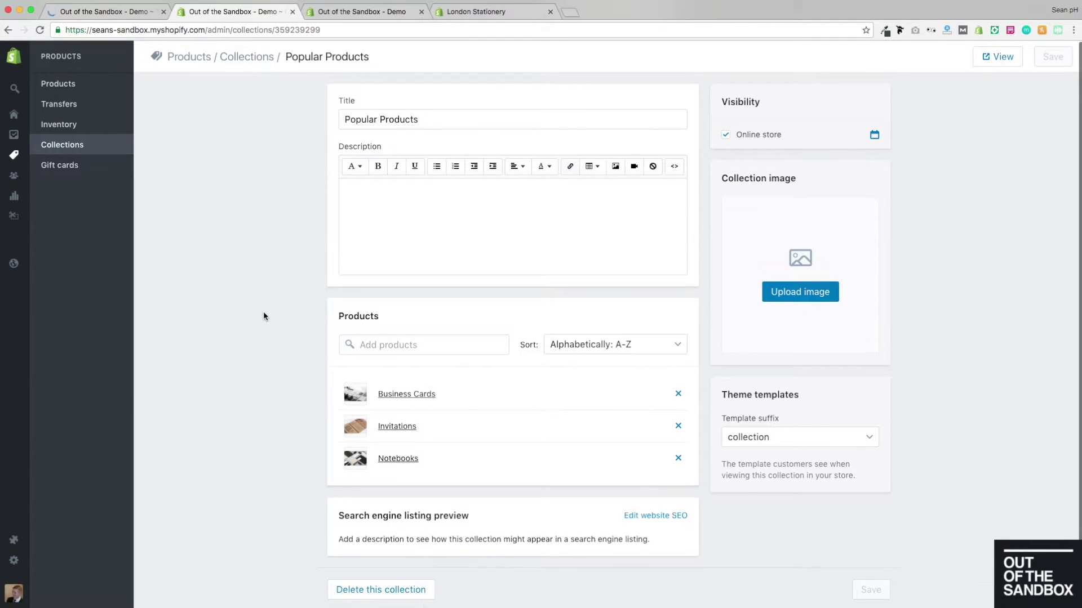
Open the online store's blog post "5 Ways to Overcome Writer's Block" and review its content, excerpt and featured image.
left_click(14, 264)
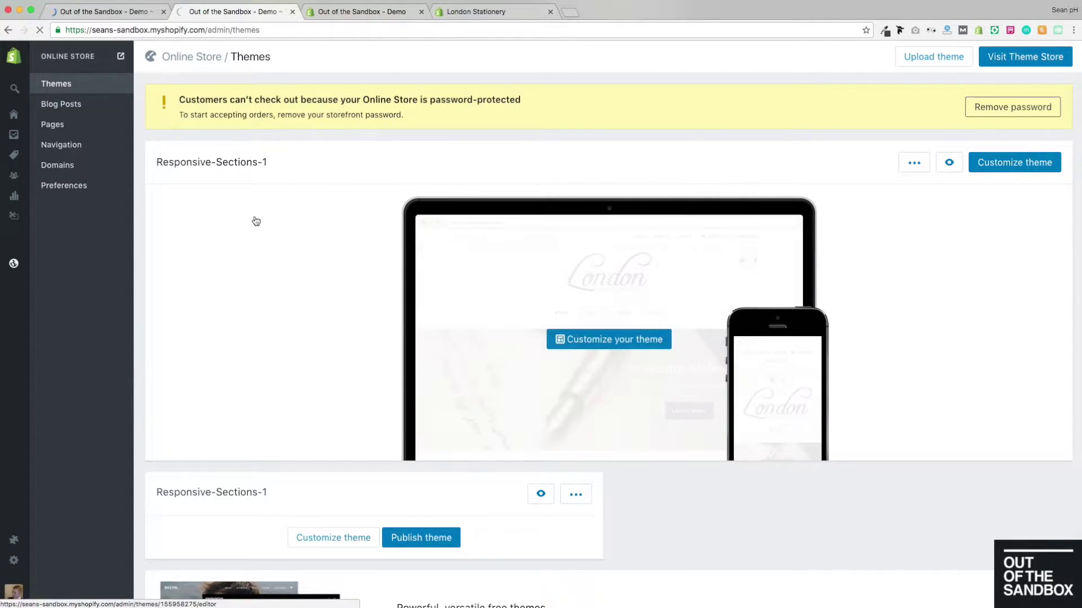
left_click(56, 105)
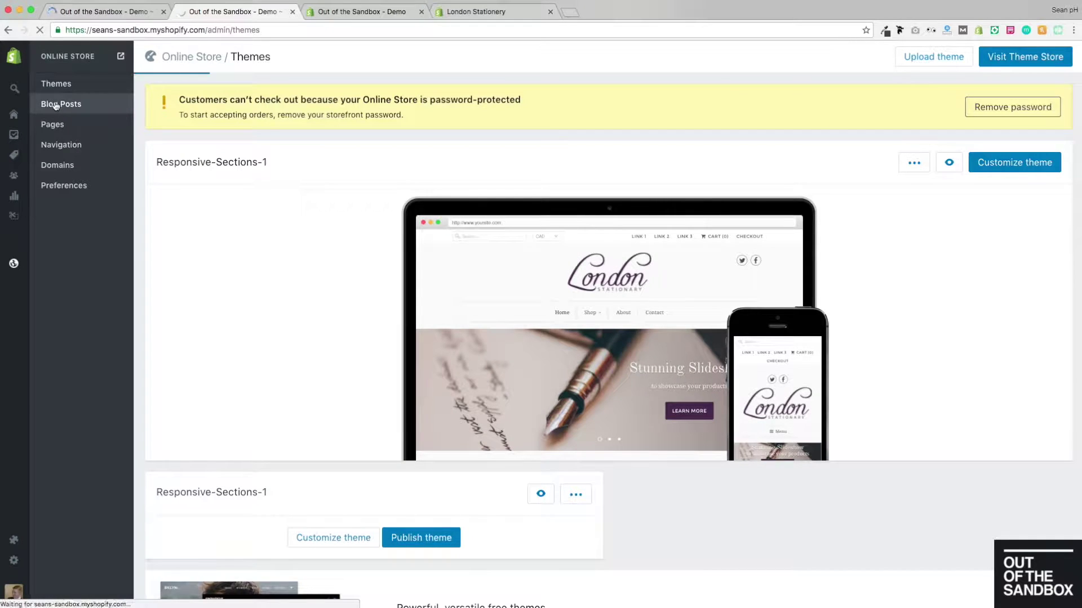
left_click(256, 261)
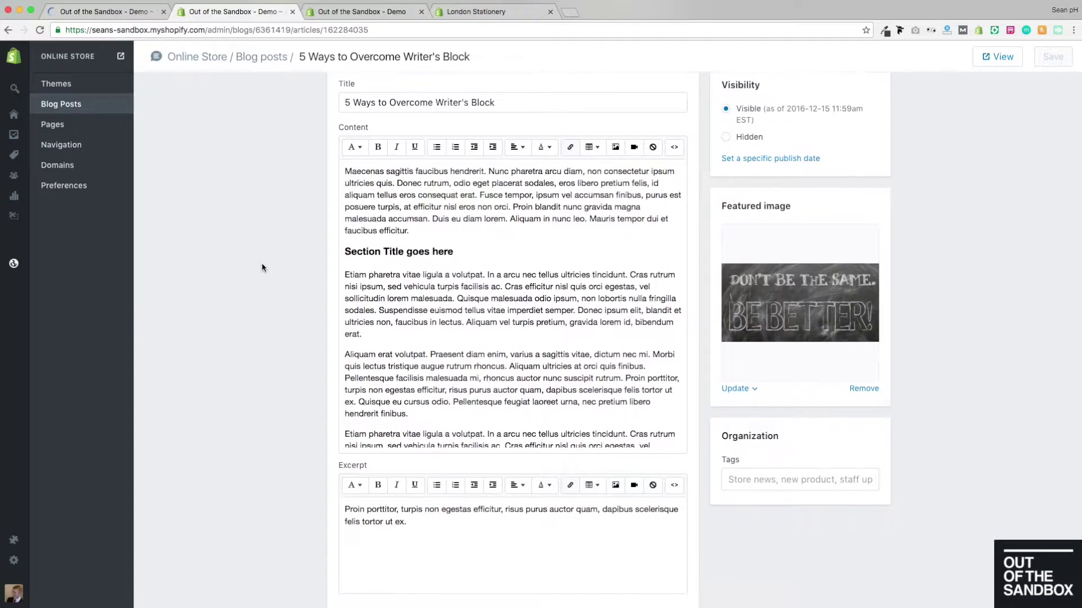
scroll(261, 263, "down", 1)
scroll(275, 264, "down", 1)
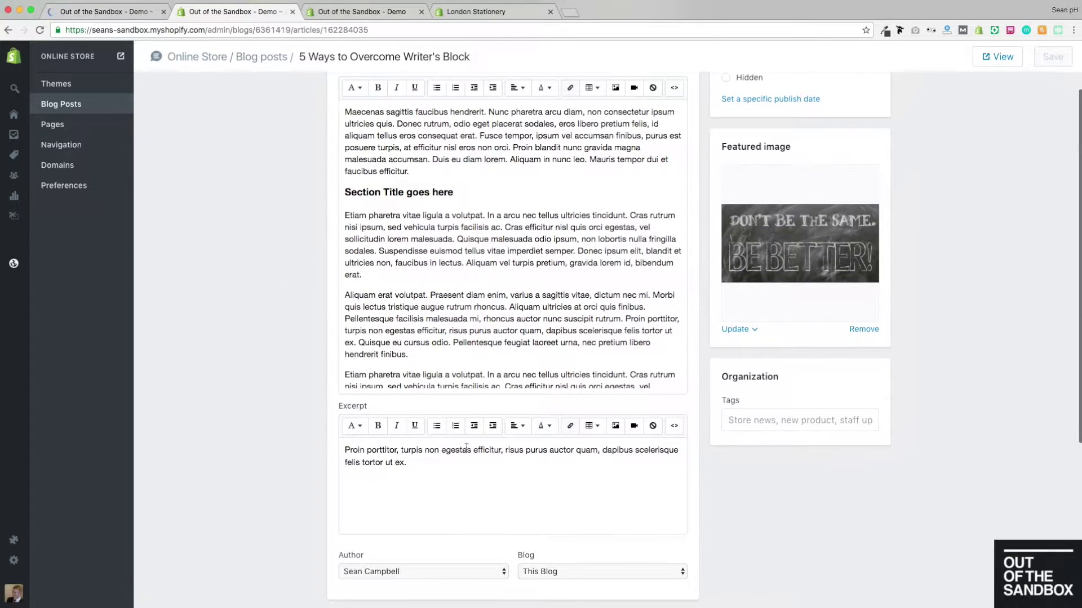
scroll(251, 344, "up", 1)
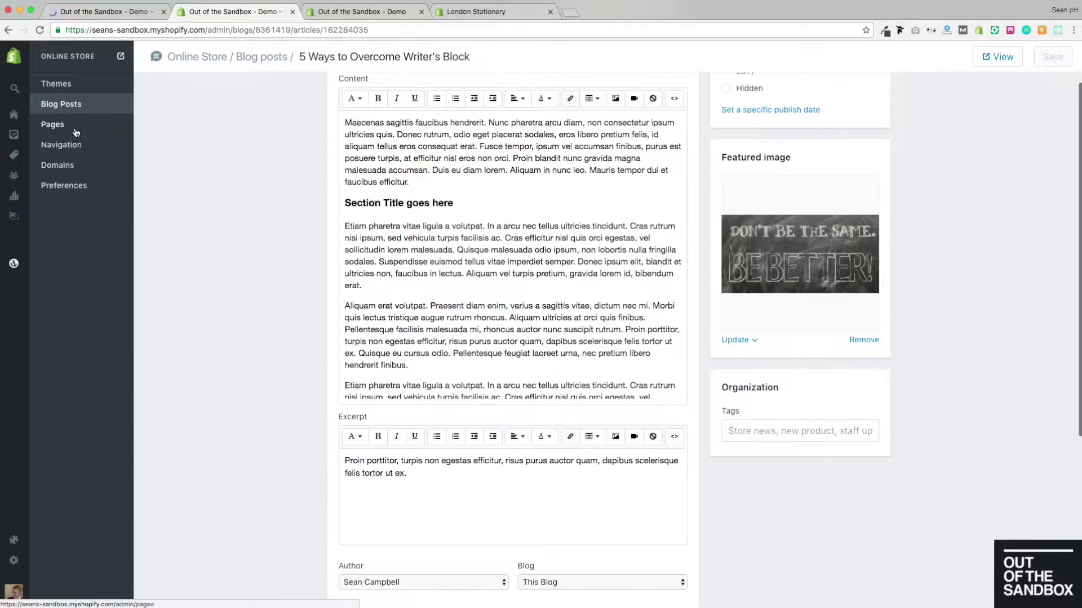
Check the online store's list of pages and review its navigation menus.
left_click(57, 126)
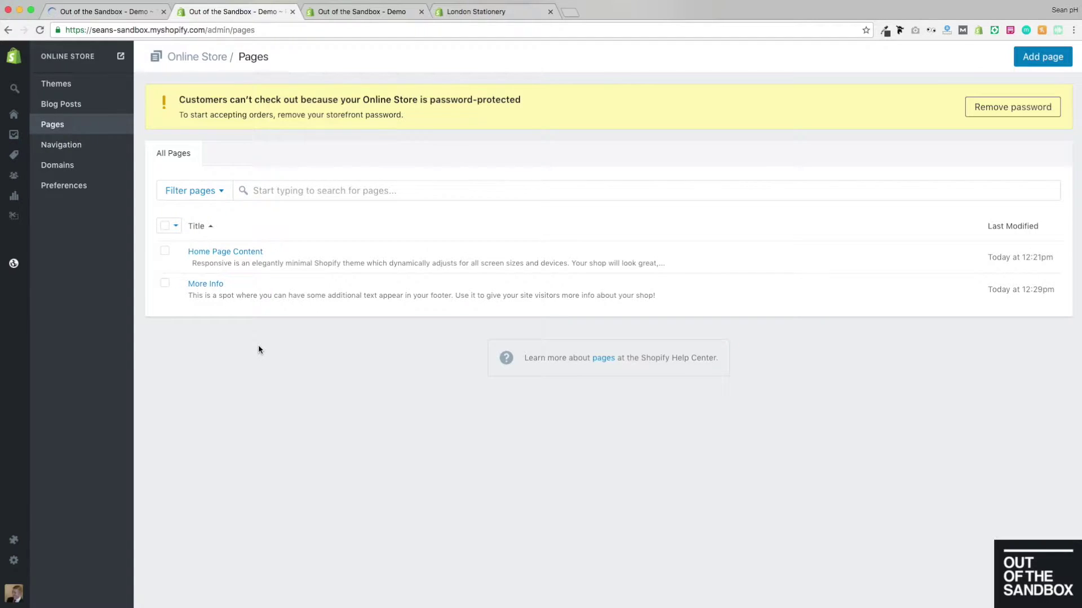
left_click(60, 145)
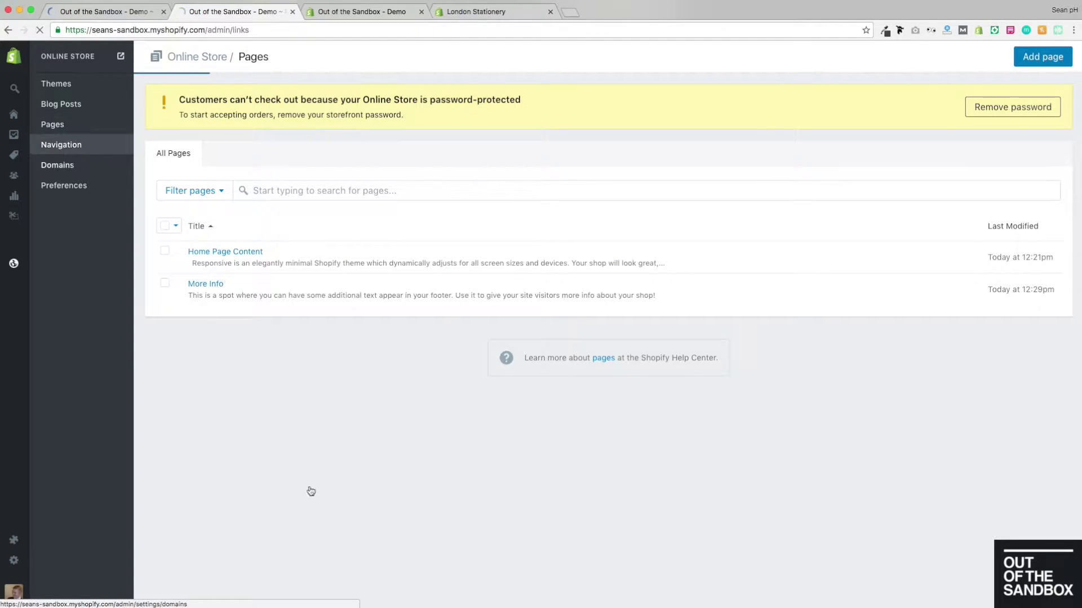
scroll(228, 327, "down", 3)
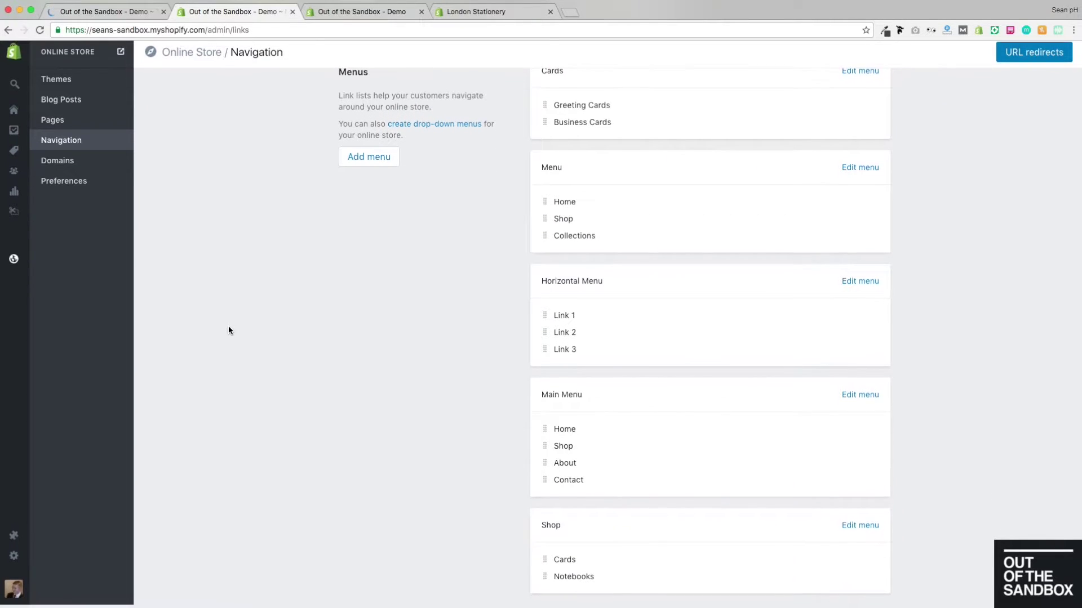
scroll(228, 327, "up", 3)
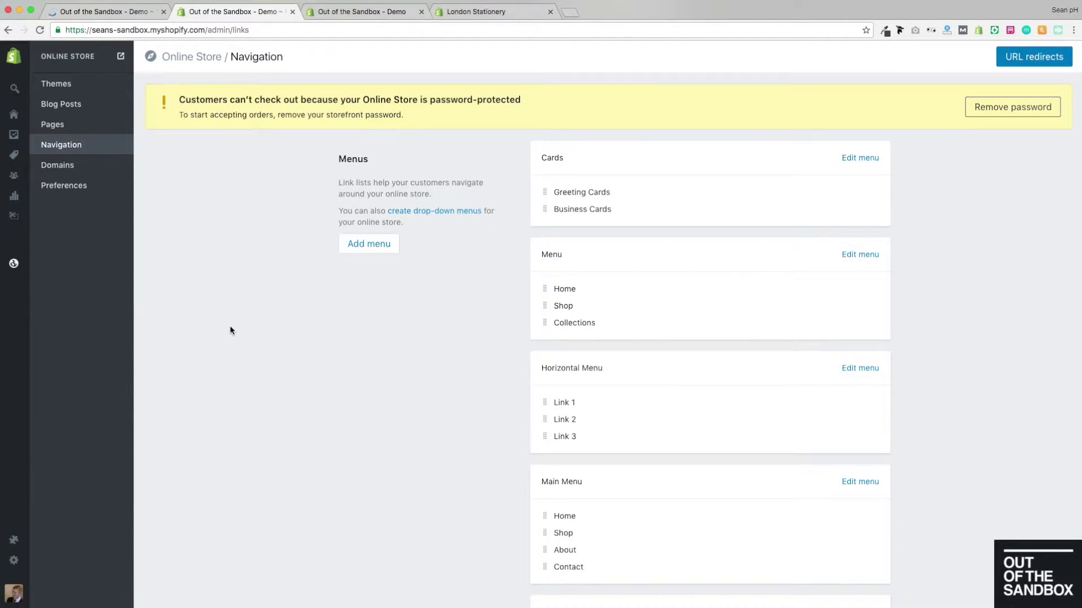
scroll(321, 376, "down", 3)
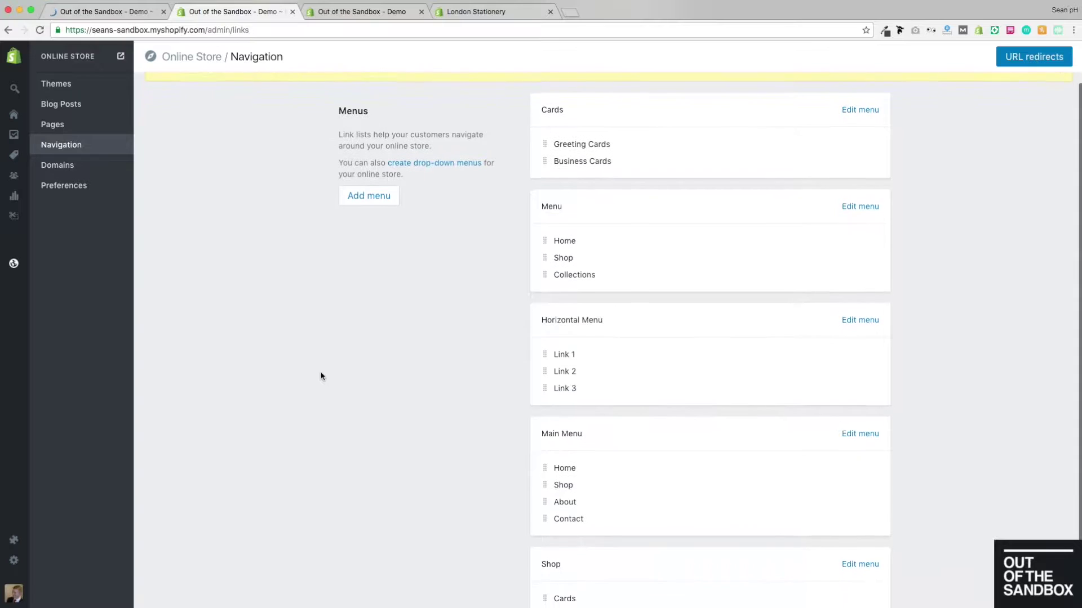
scroll(321, 376, "up", 3)
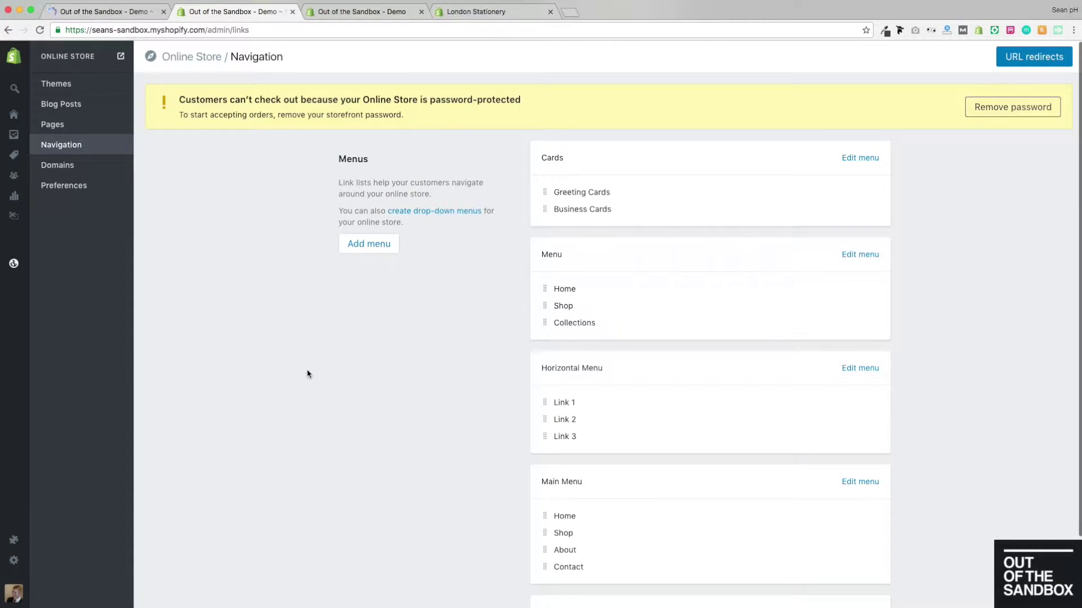
Upload the theme file "responsive-sections (1).zip" to the online store's themes.
left_click(57, 87)
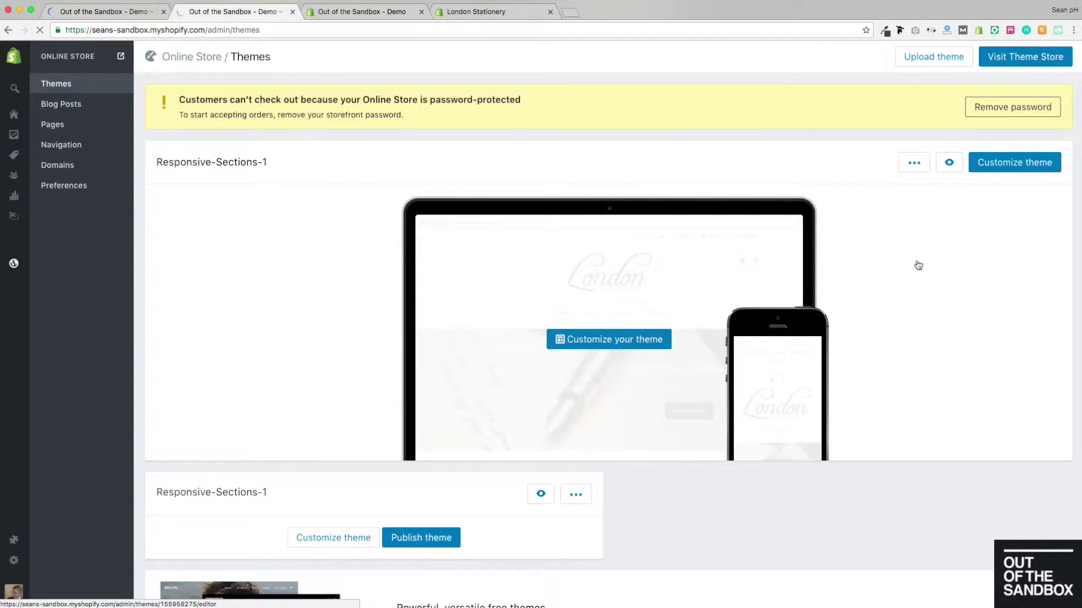
left_click(933, 58)
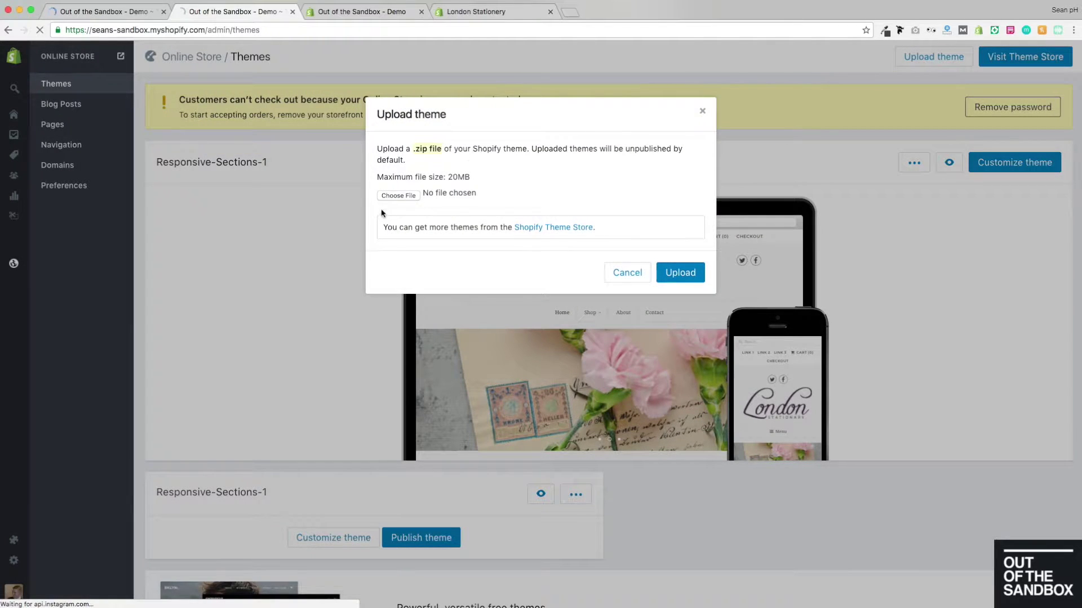
left_click(399, 195)
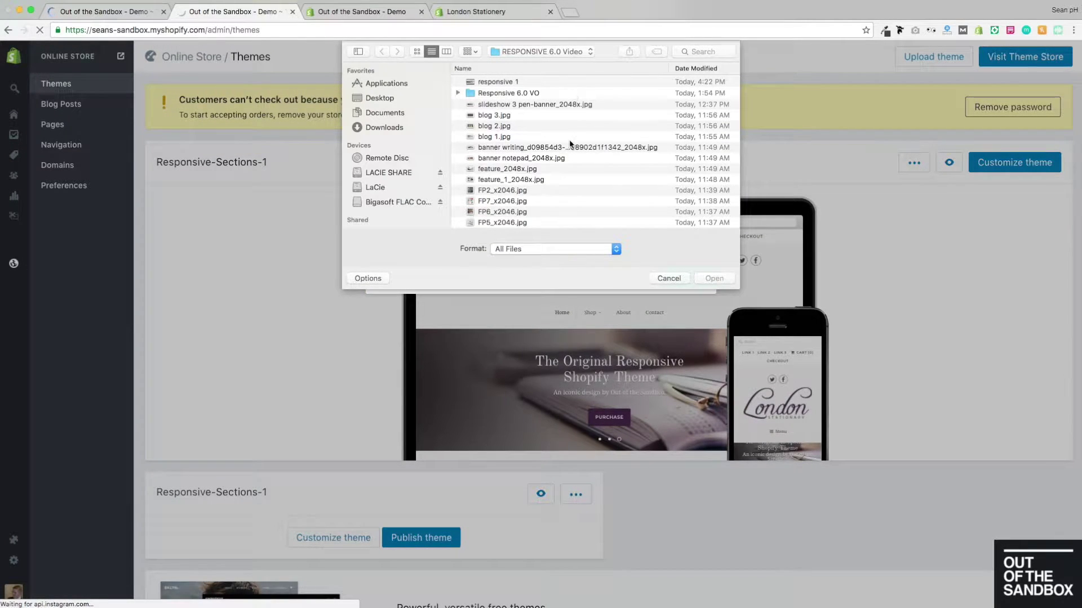
scroll(569, 144, "down", 5)
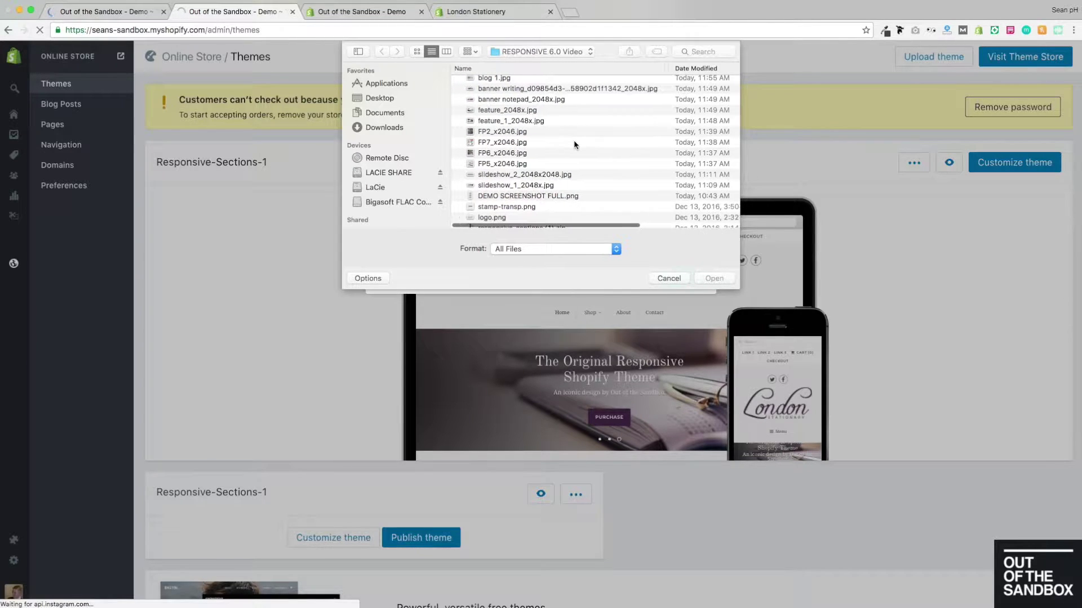
scroll(572, 147, "down", 2)
left_click(525, 222)
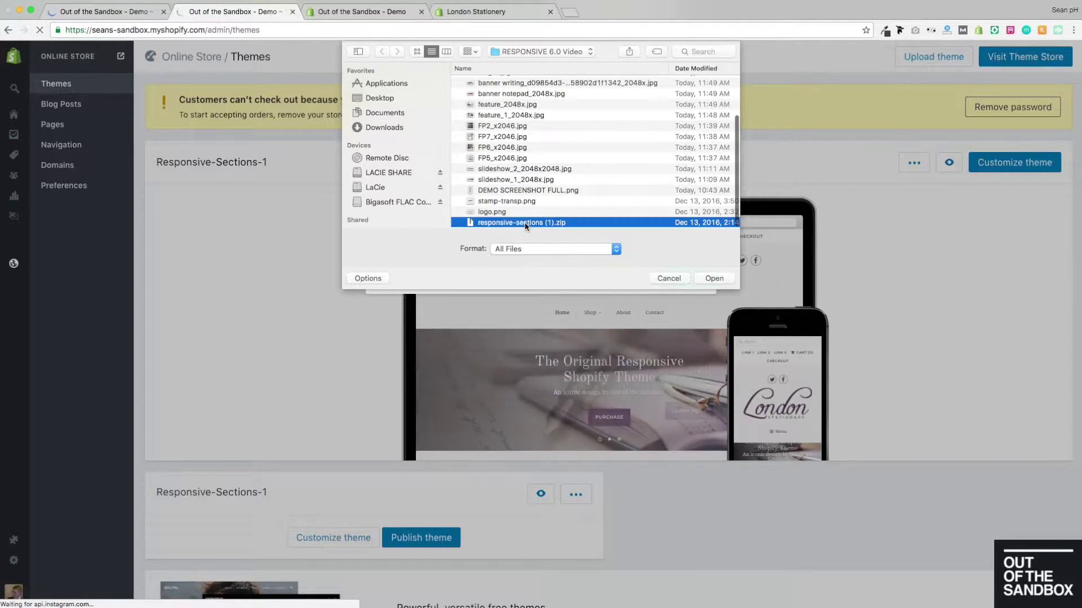
left_click(714, 279)
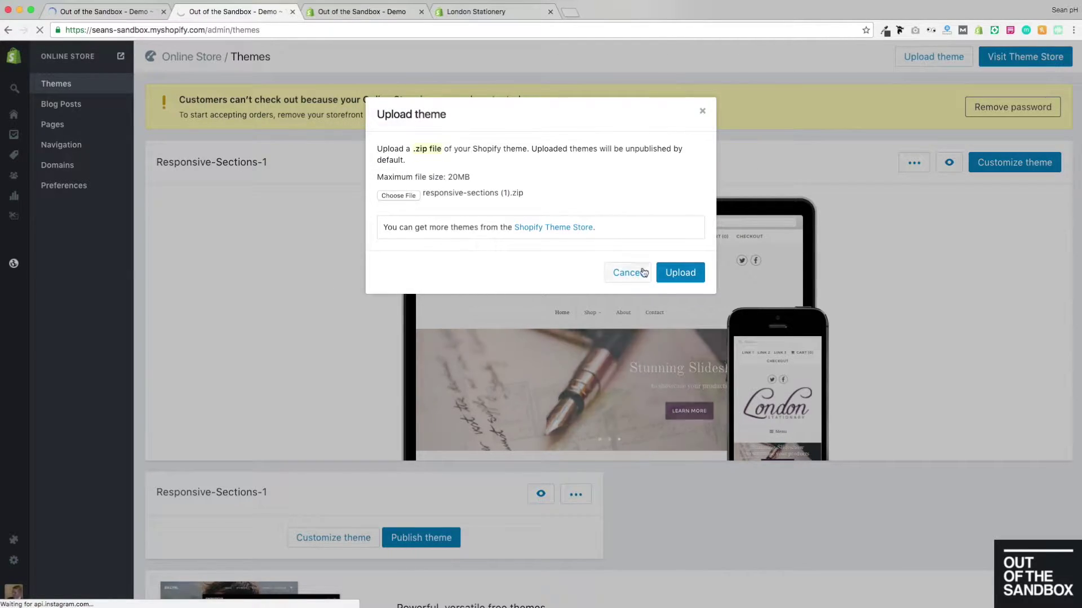
left_click(680, 273)
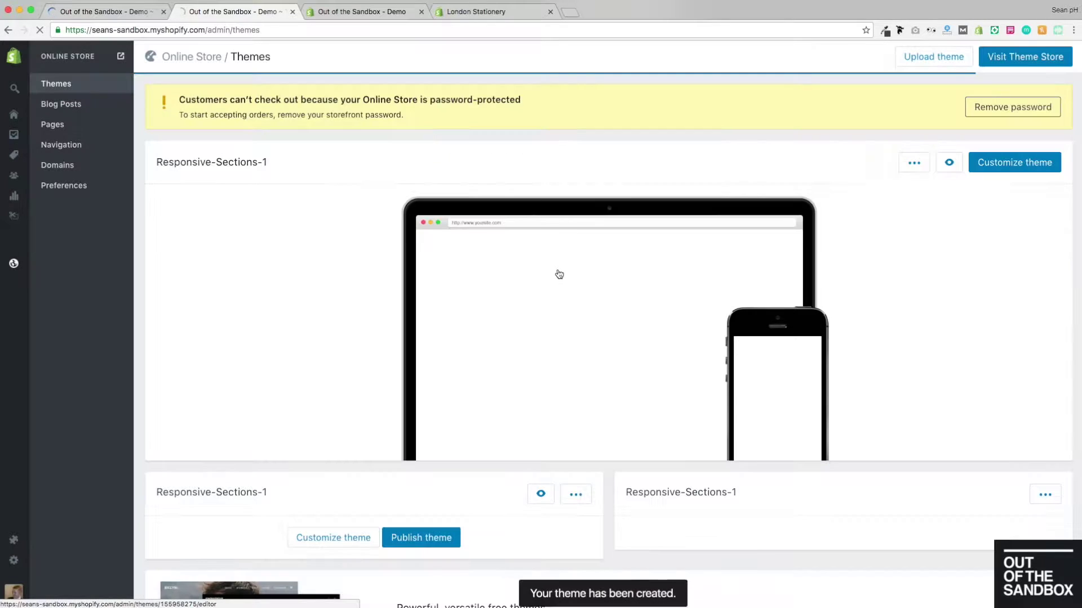
Publish the newly uploaded Responsive-Sections-1 theme as the live theme and preview the storefront.
scroll(937, 433, "down", 2)
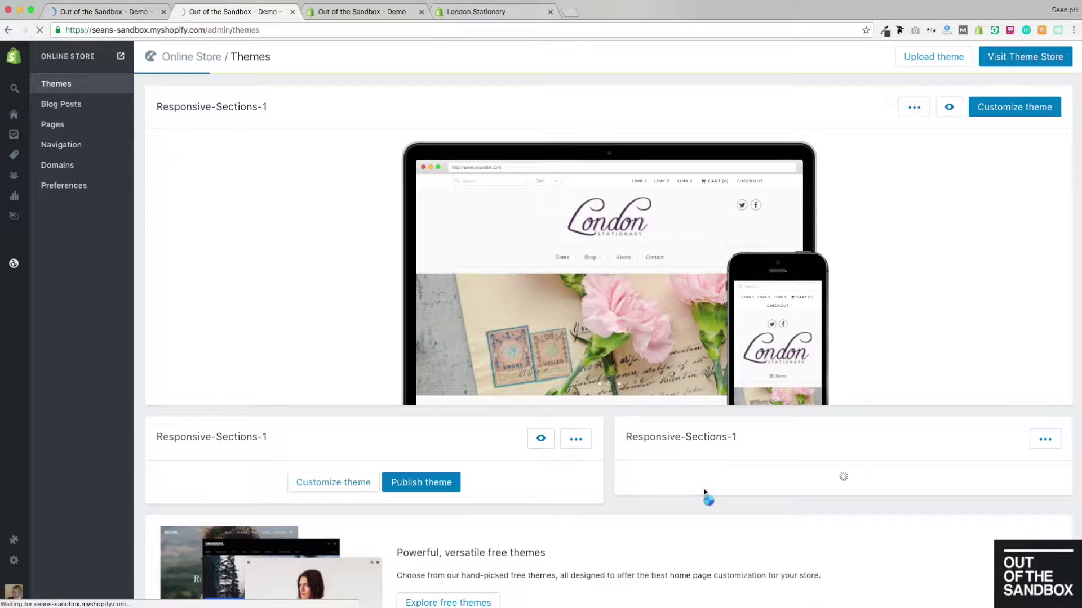
left_click(890, 485)
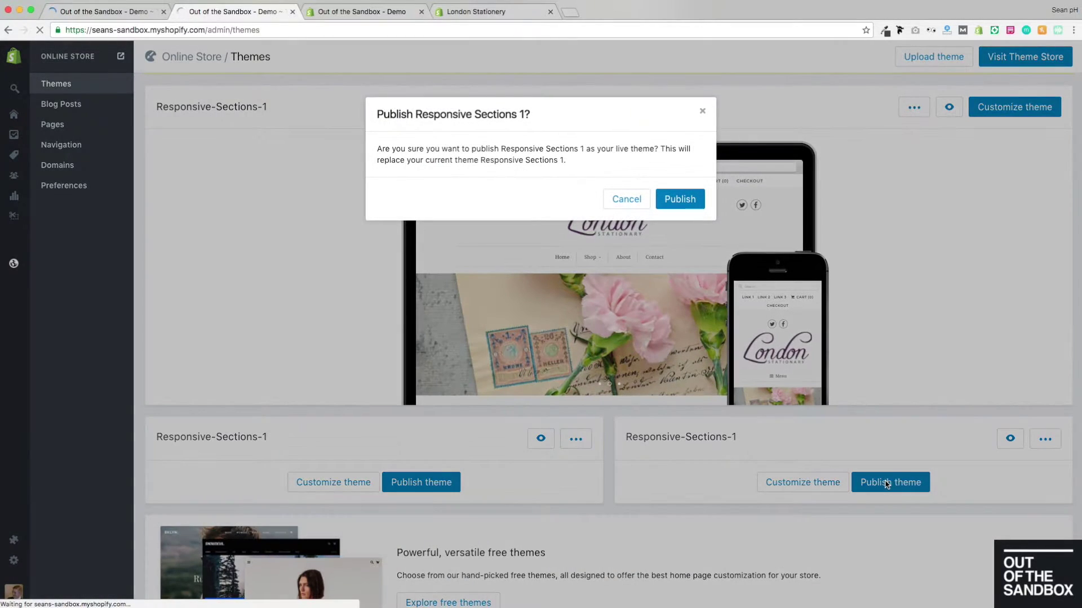
left_click(669, 202)
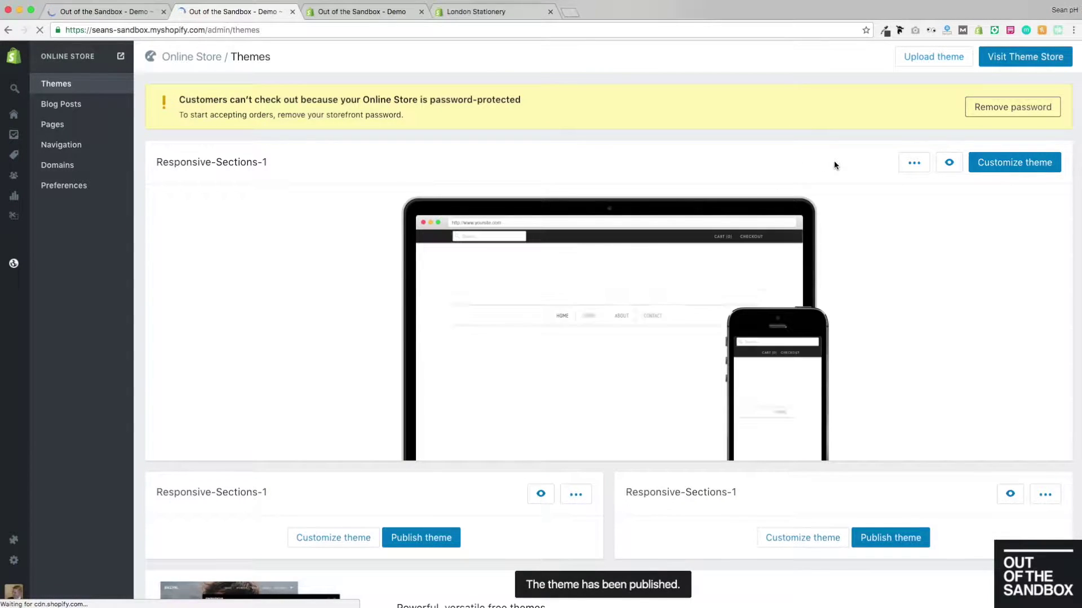
left_click(948, 164)
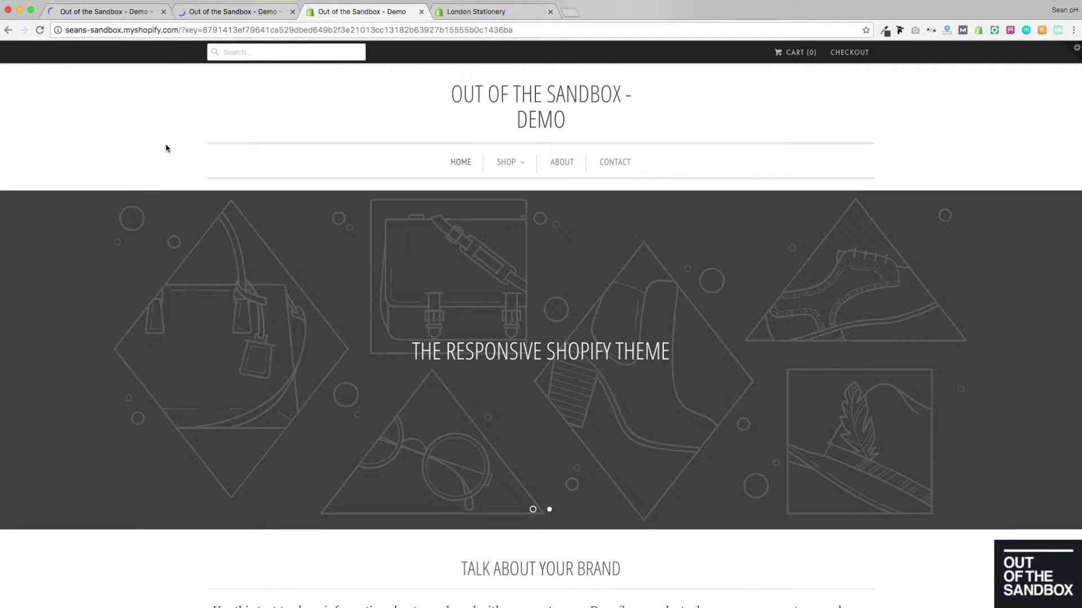
Examine the default homepage sections of the previewed storefront from the slideshow down to the footer.
scroll(167, 148, "down", 15)
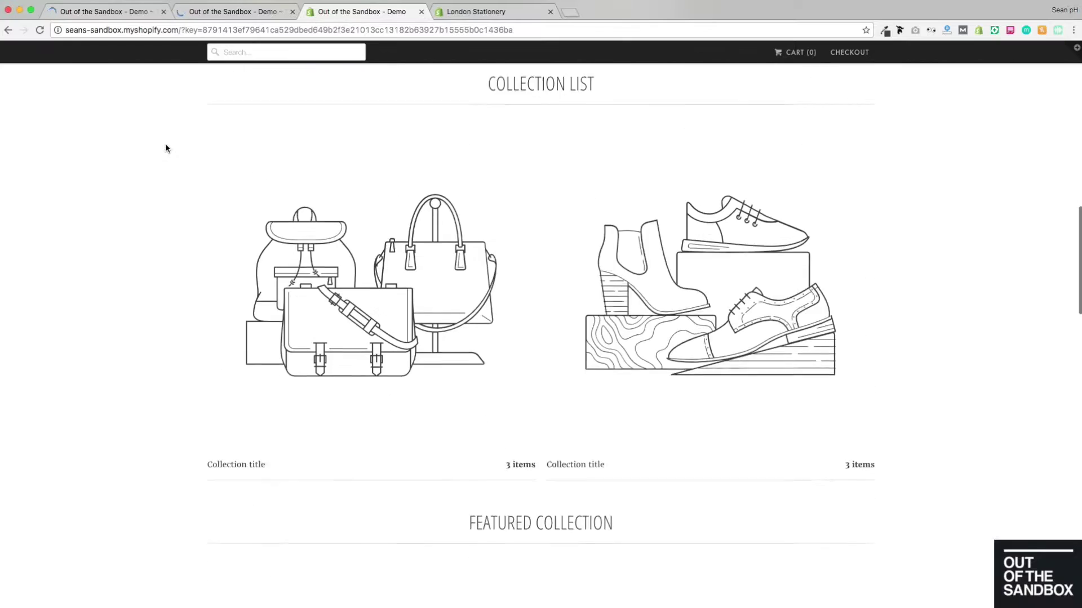
scroll(166, 148, "down", 20)
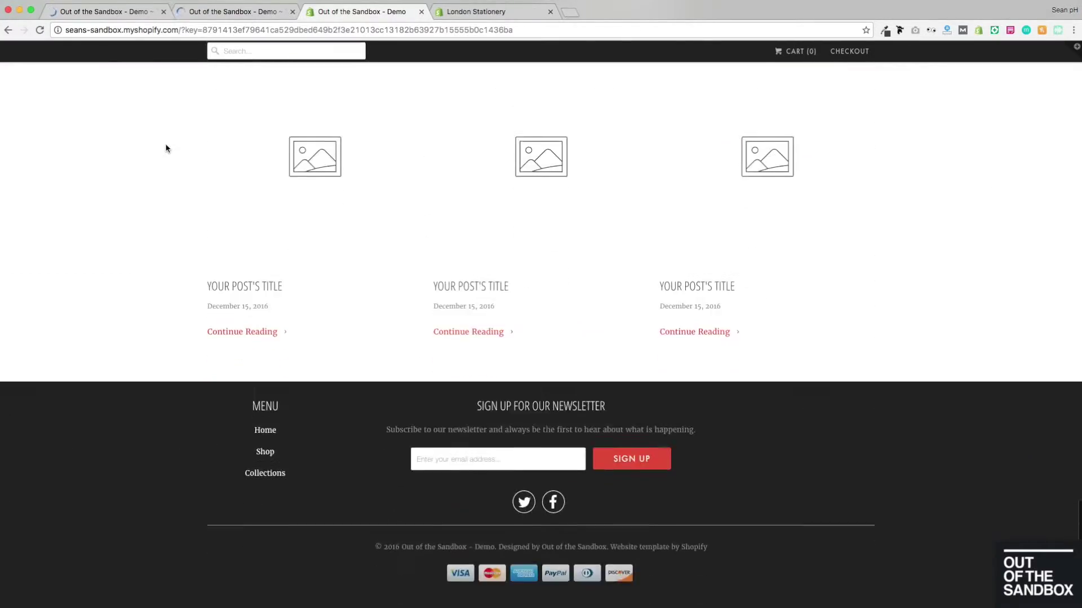
scroll(167, 148, "up", 20)
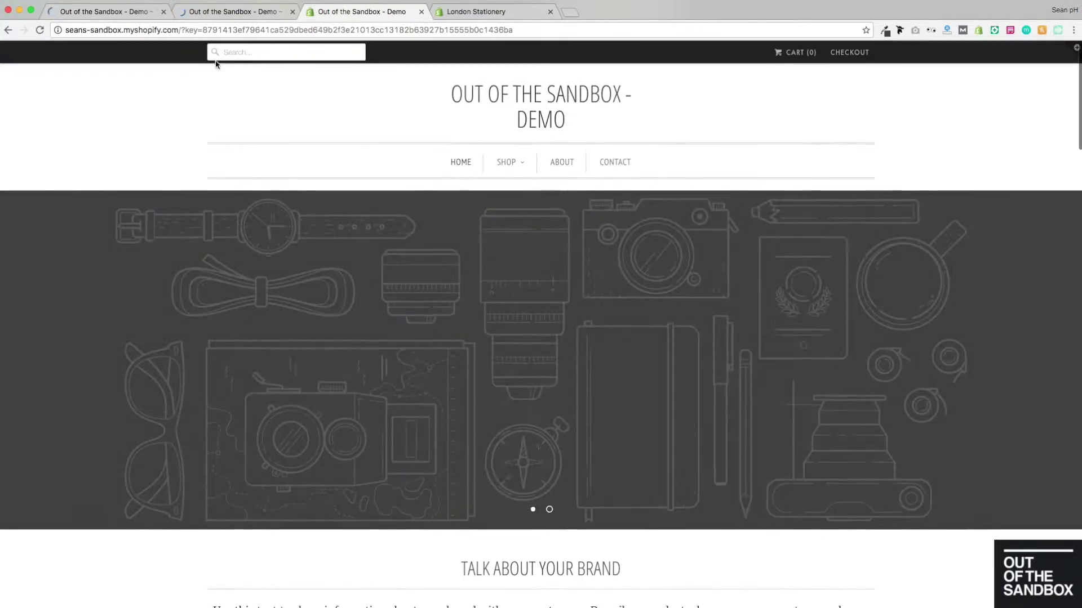
Open the live Responsive-Sections-1 theme for customization and bring up its general settings.
left_click(224, 11)
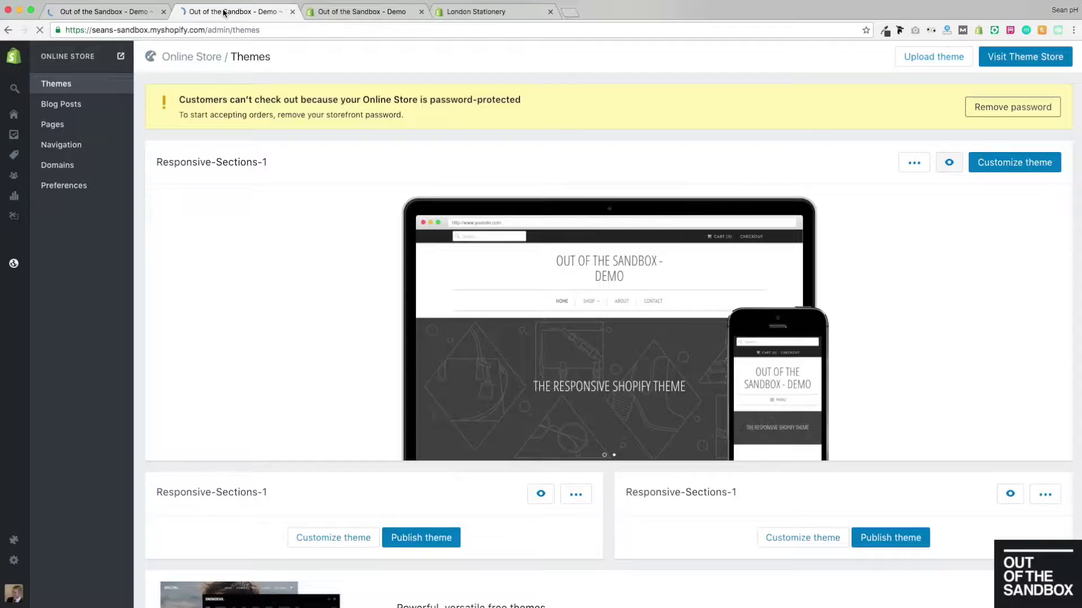
mouse_move(275, 208)
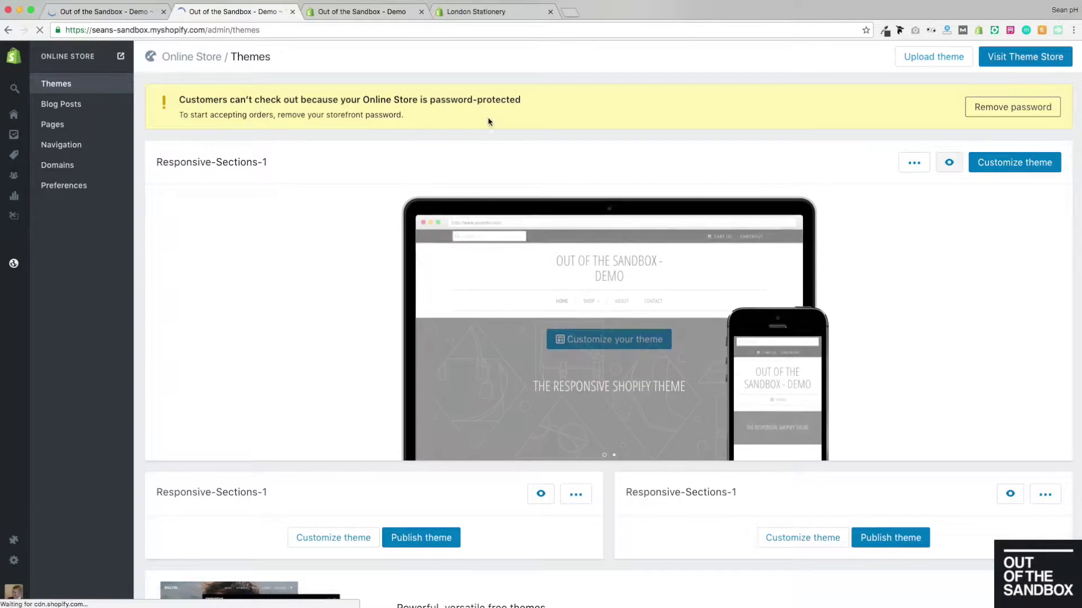
left_click(1013, 170)
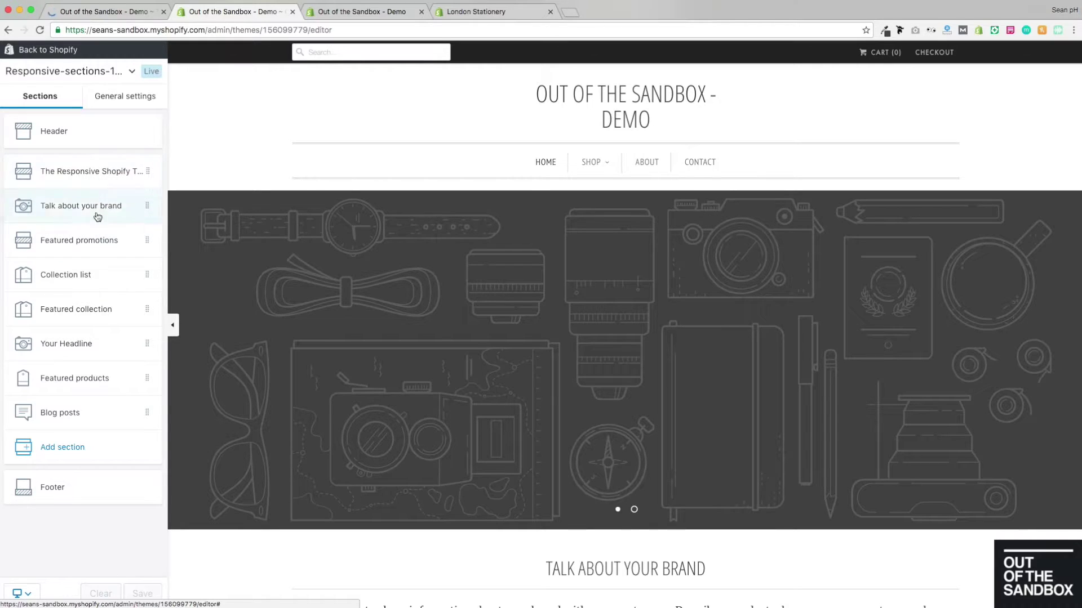
left_click(107, 101)
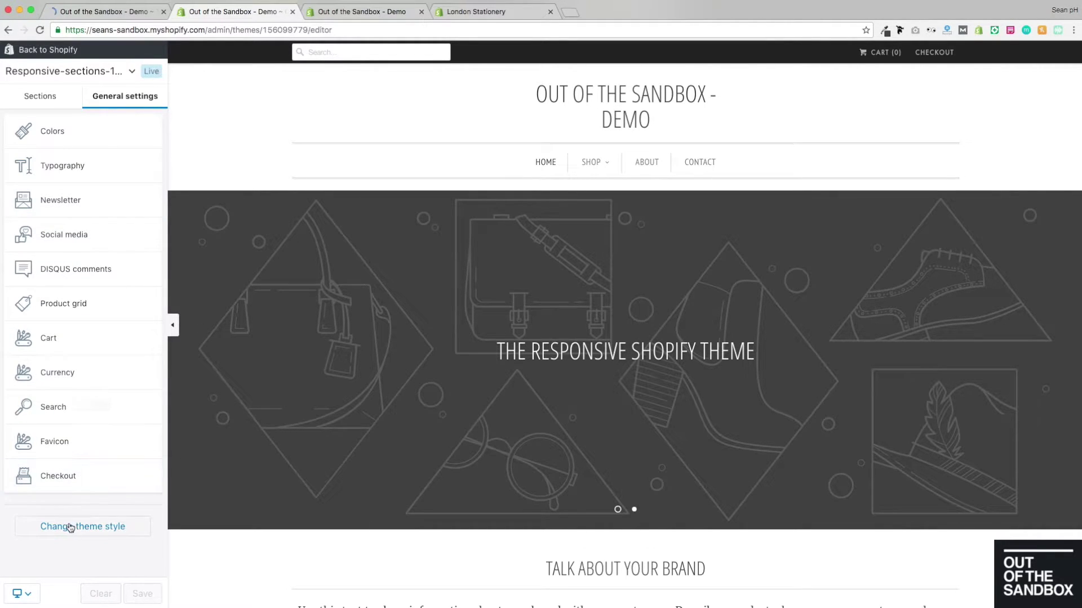
Change the theme style to London, checking the London Stationery store as the reference.
left_click(100, 531)
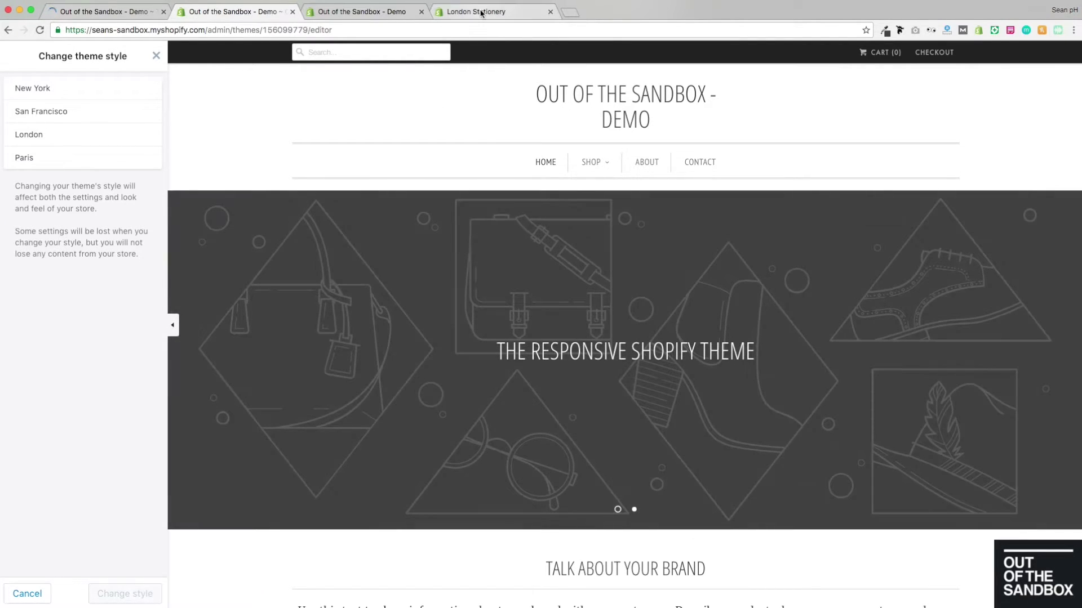
left_click(480, 12)
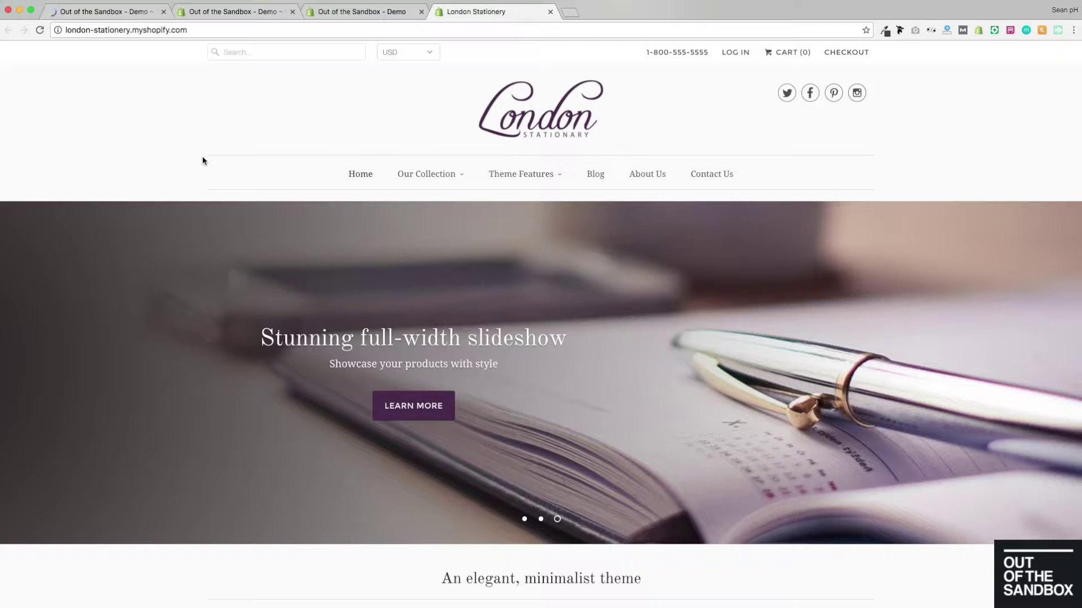
left_click(224, 11)
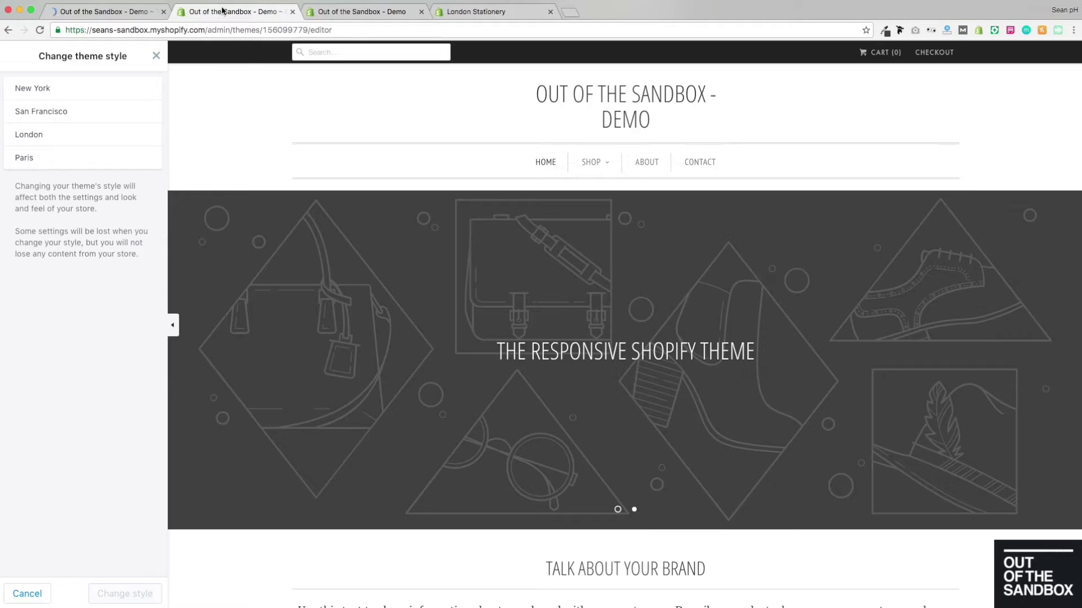
left_click(45, 136)
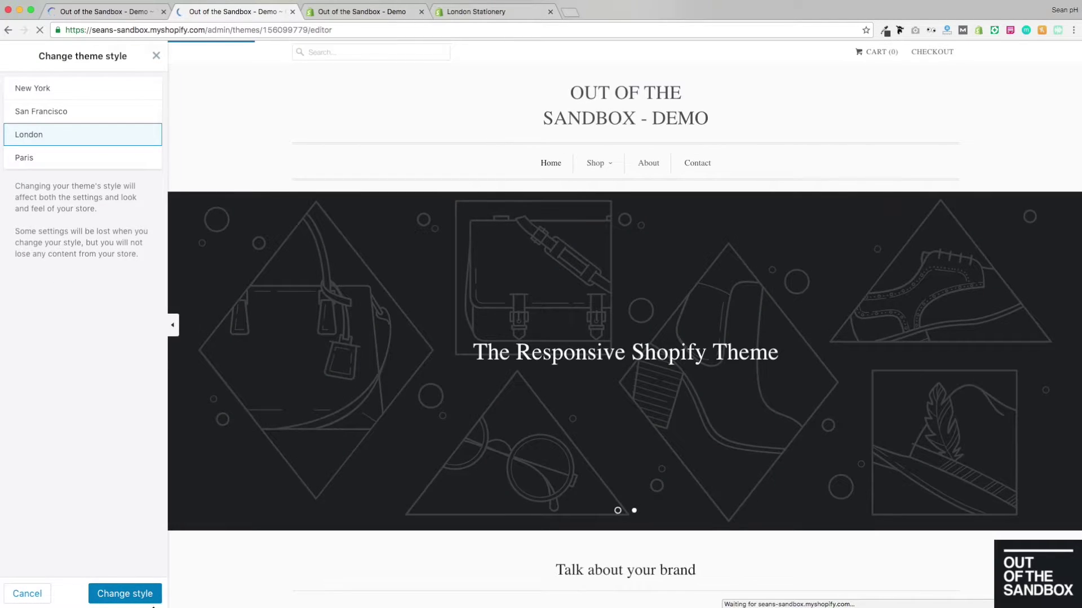
left_click(152, 603)
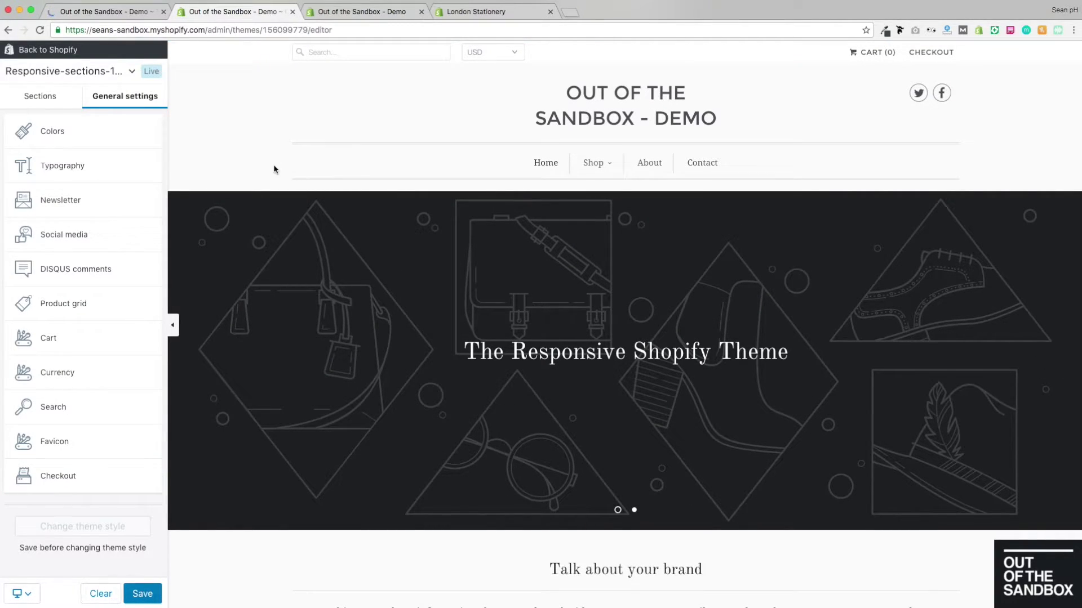
Review the homepage preview to see how the London style affects its sections.
scroll(265, 168, "down", 5)
scroll(258, 166, "down", 14)
scroll(257, 167, "down", 4)
scroll(257, 166, "up", 14)
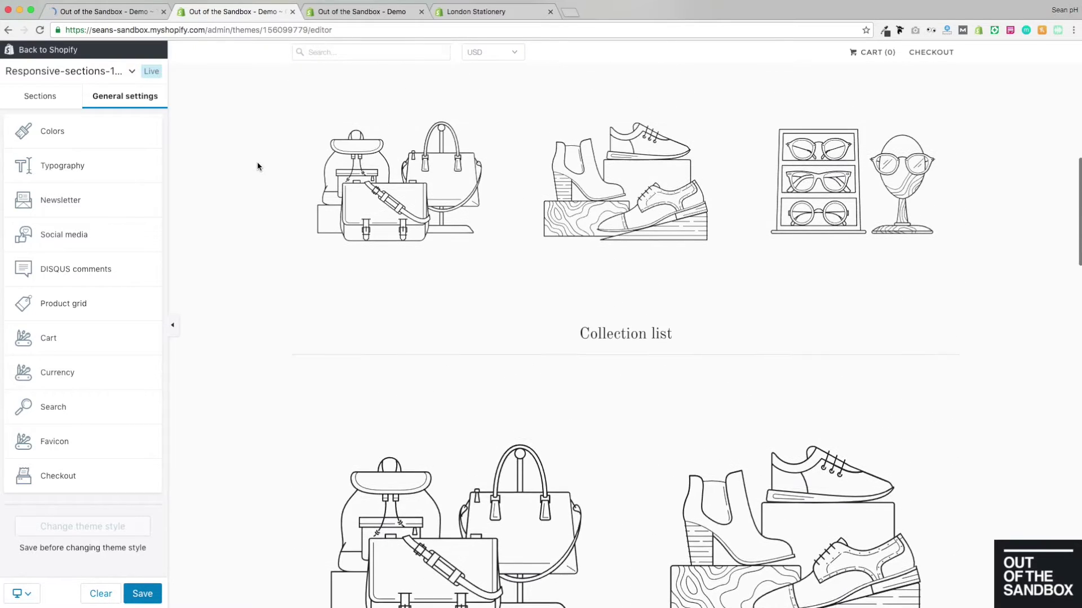
scroll(258, 166, "up", 10)
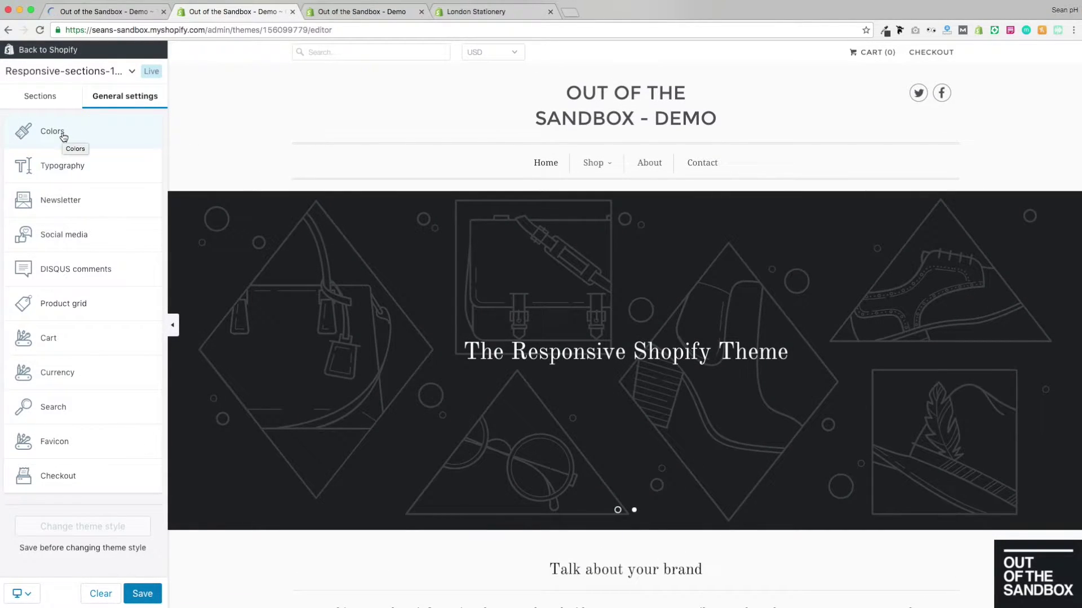
Review the theme's color settings, from backgrounds to buttons and the password page.
left_click(64, 135)
scroll(105, 126, "down", 5)
scroll(105, 129, "down", 12)
scroll(105, 129, "down", 5)
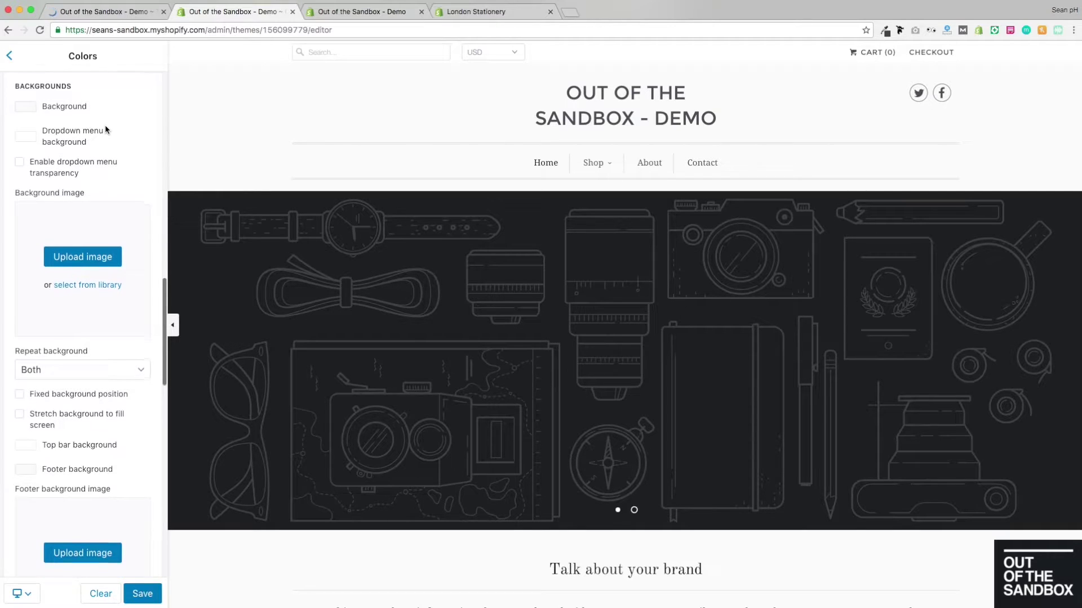
scroll(105, 130, "down", 2)
scroll(122, 130, "down", 18)
scroll(115, 127, "down", 10)
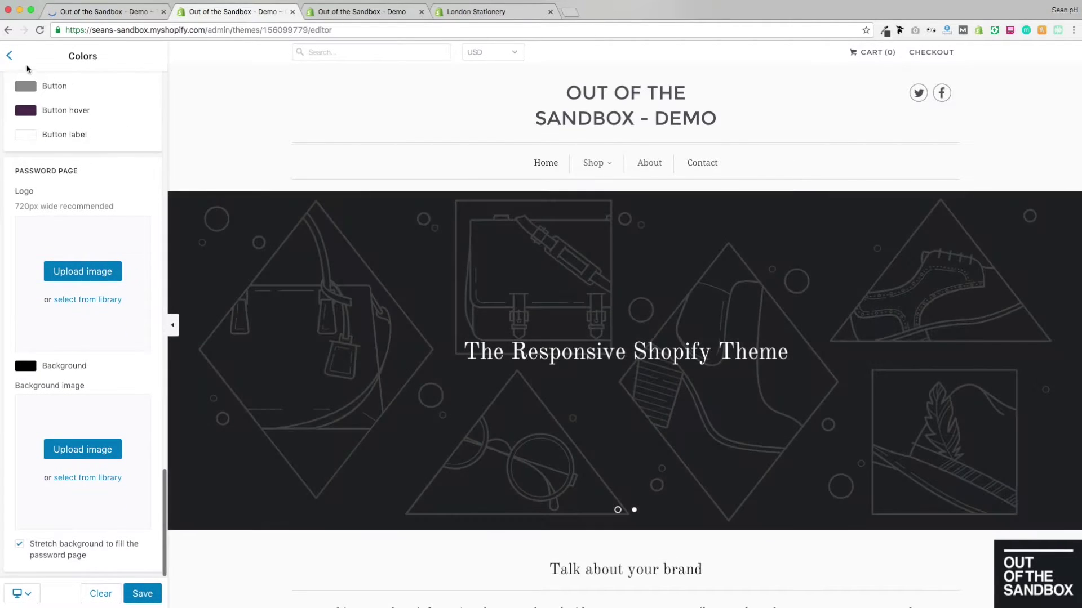
left_click(10, 57)
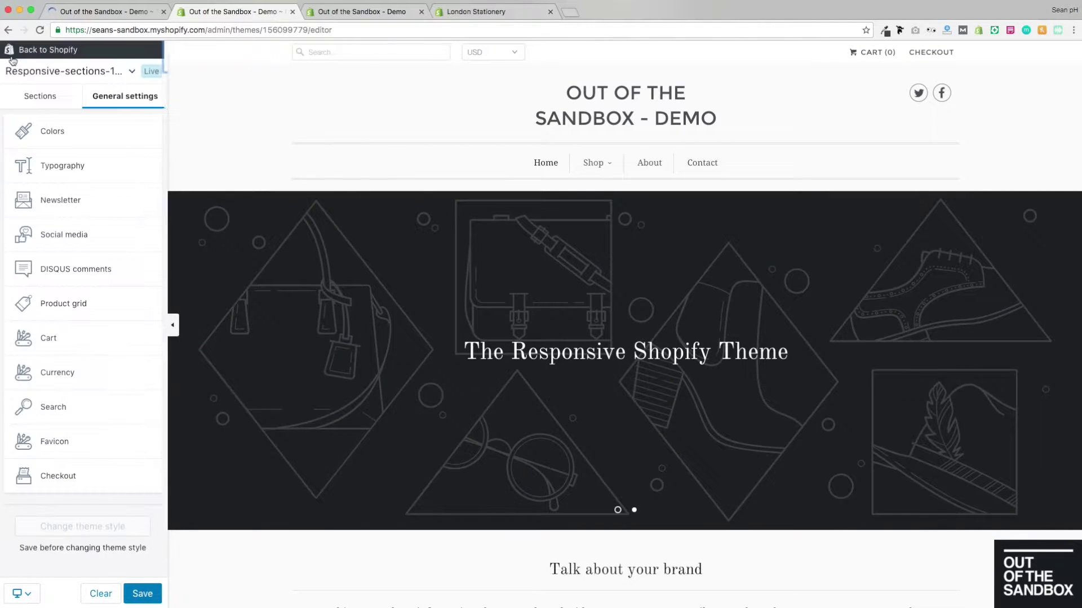
Review the theme's typography settings for the logo, headings, main menu, top bar and buttons, and banners.
left_click(87, 167)
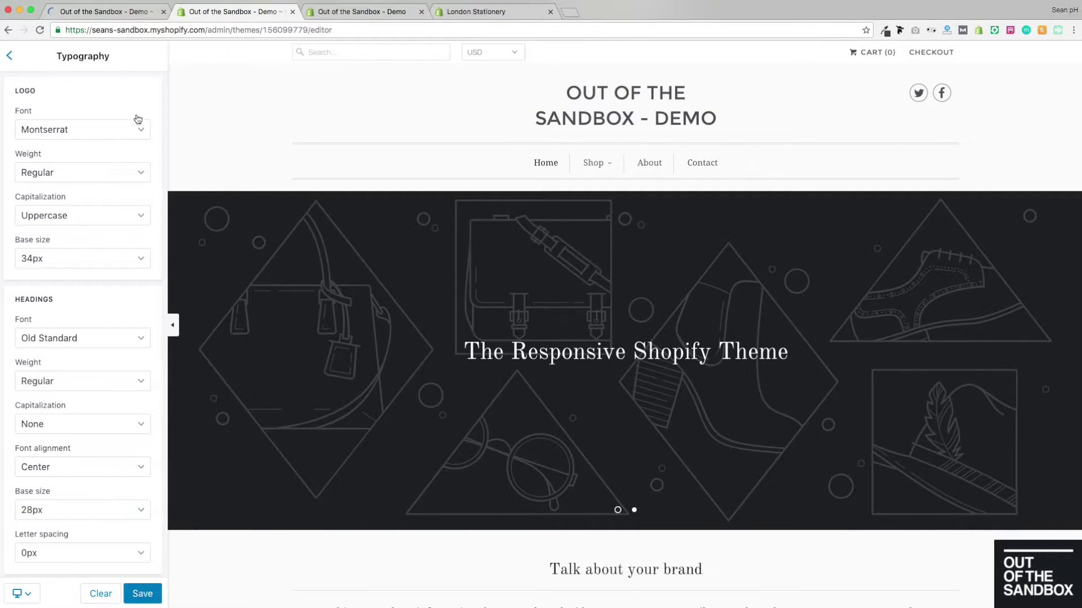
scroll(145, 108, "down", 7)
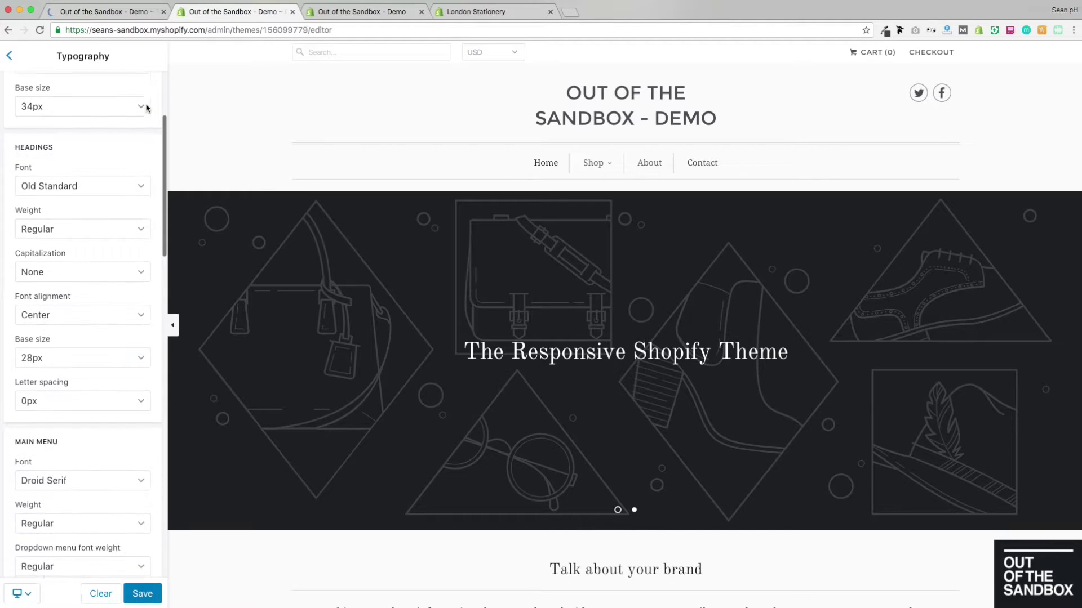
scroll(146, 108, "down", 10)
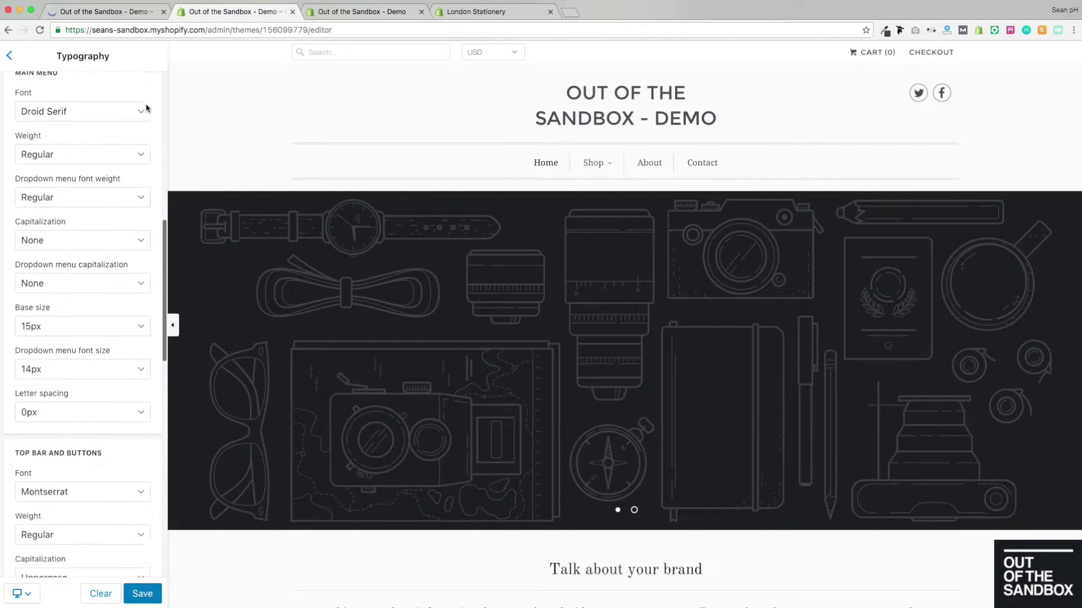
scroll(146, 108, "down", 10)
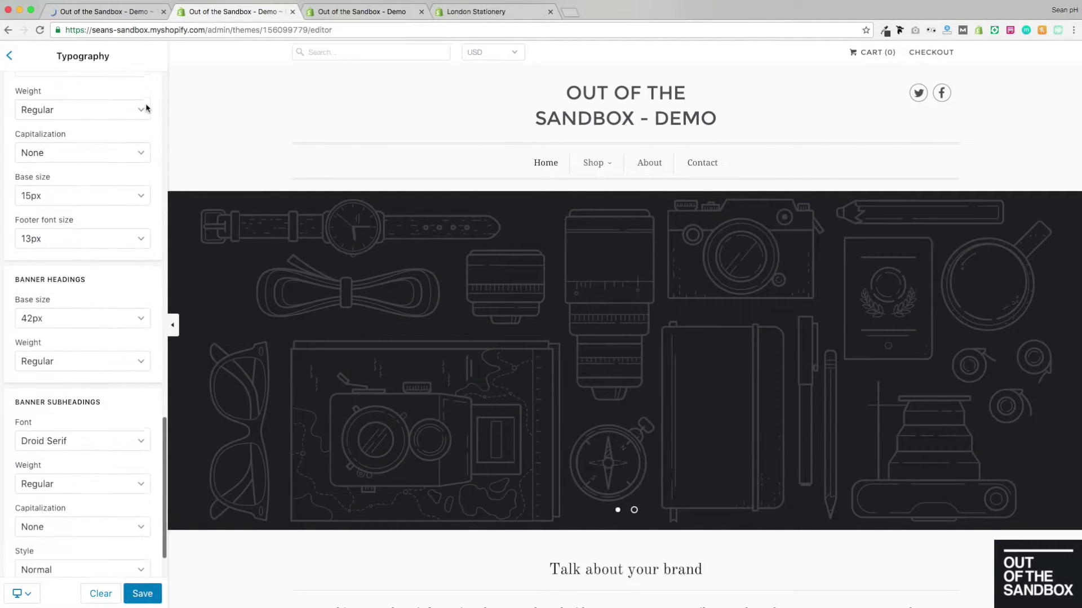
scroll(93, 320, "up", 15)
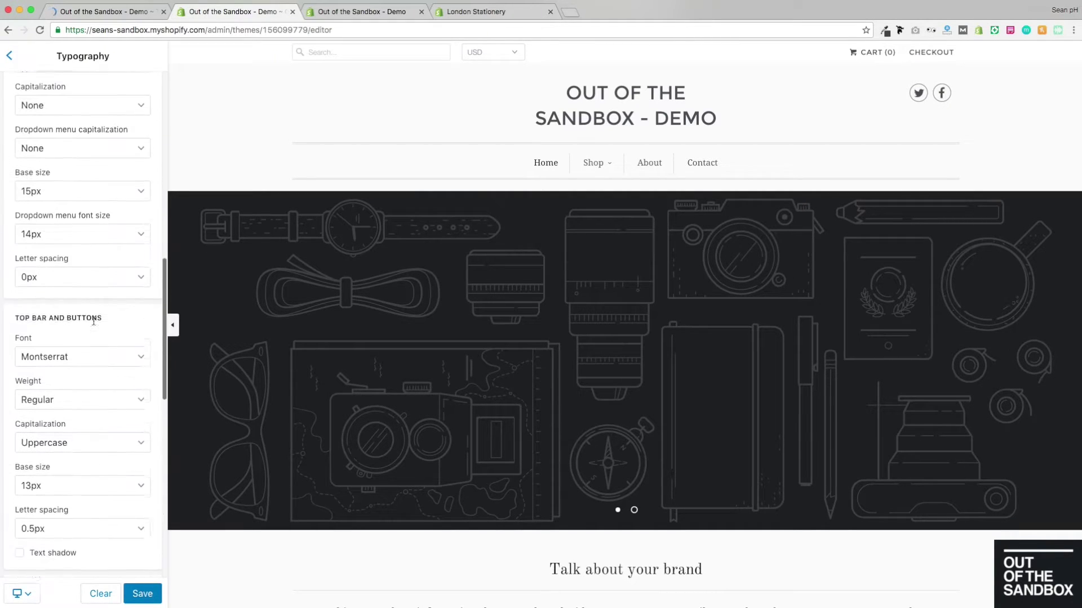
scroll(93, 320, "up", 3)
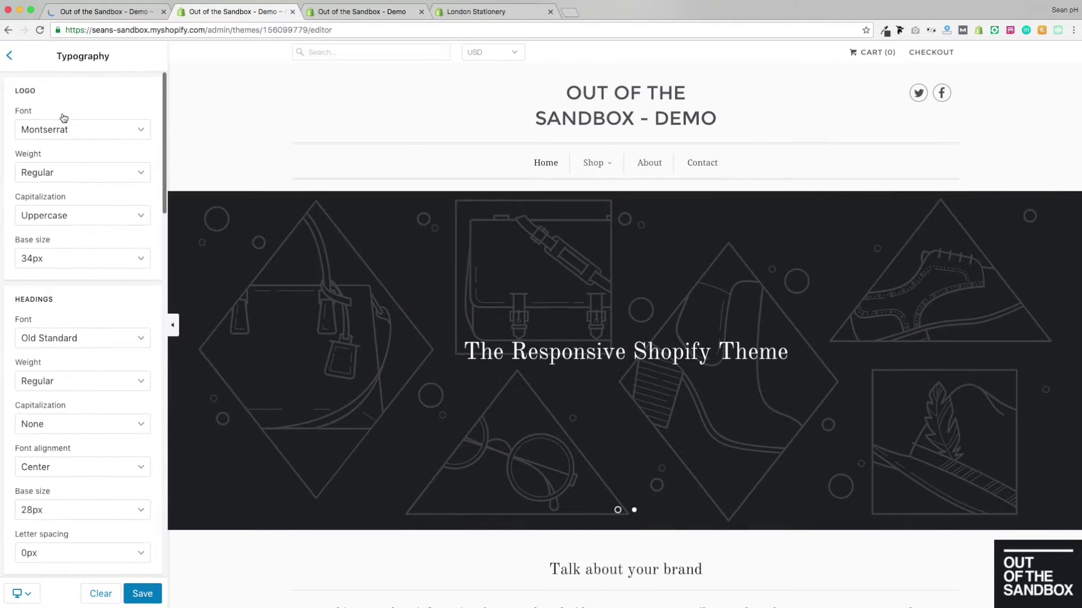
left_click(9, 55)
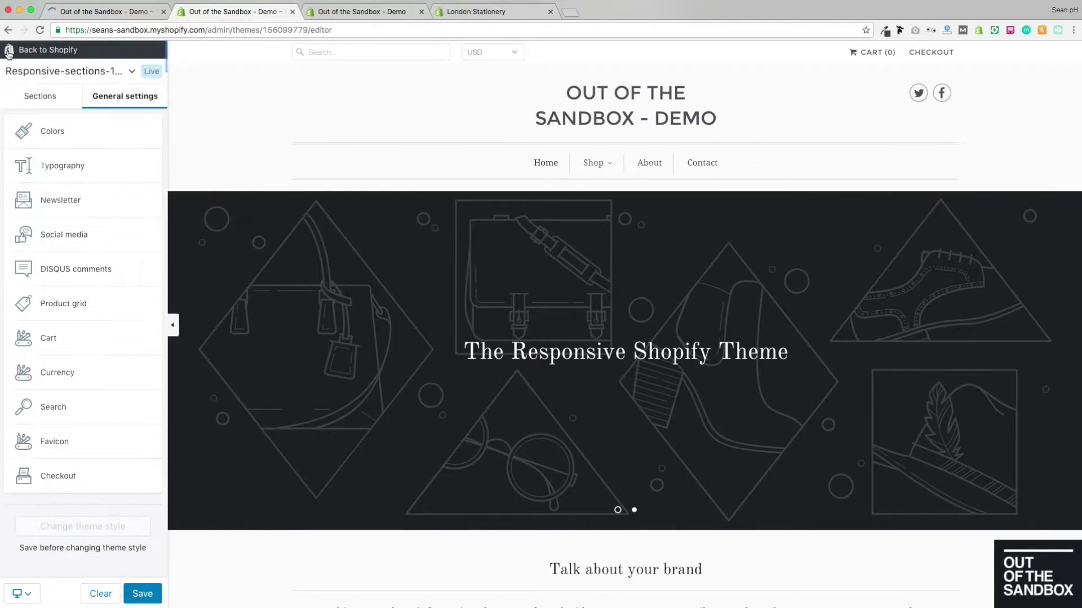
Upload logo.png as the logo image of the Header section.
left_click(54, 101)
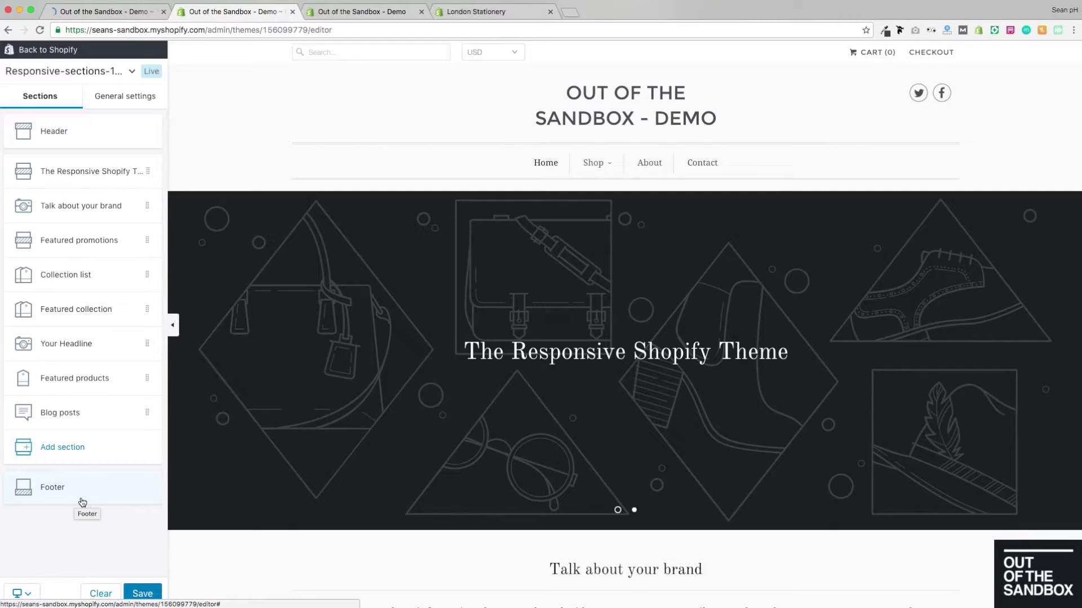
left_click(48, 135)
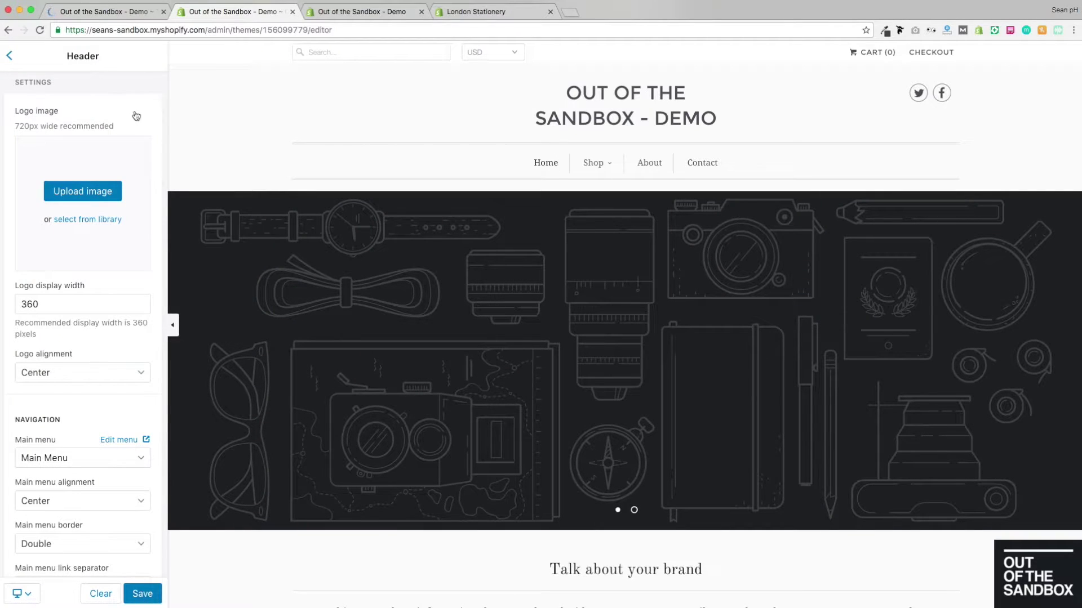
left_click(89, 194)
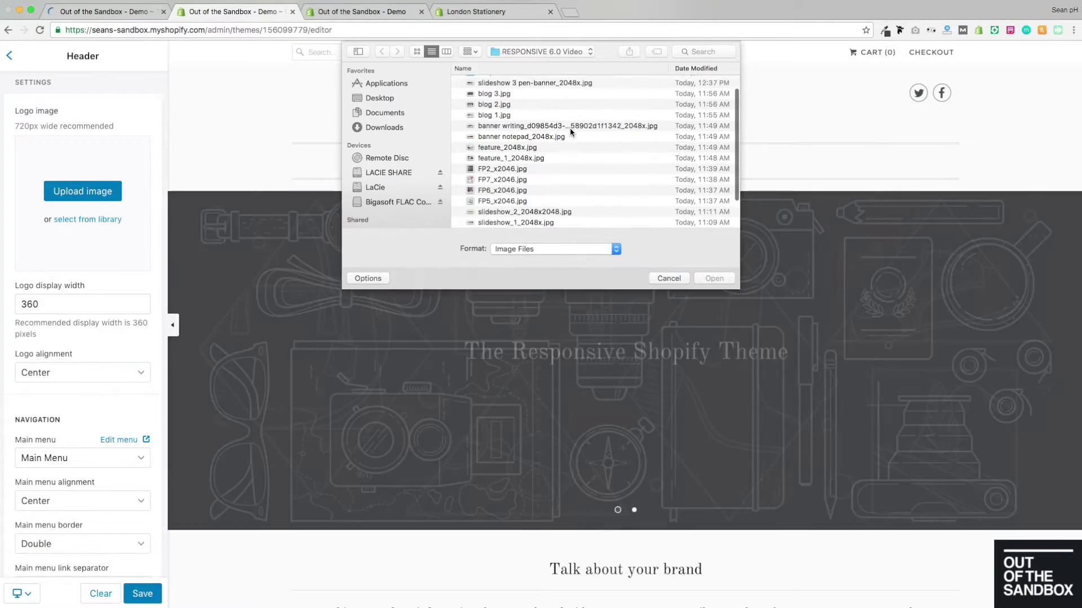
scroll(569, 127, "down", 3)
left_click(491, 213)
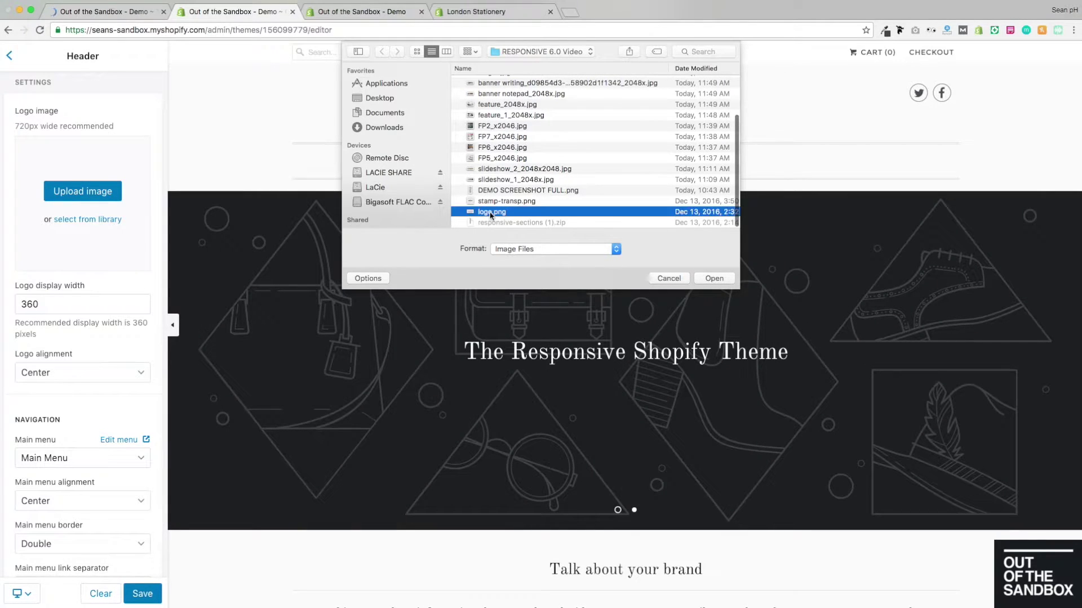
left_click(716, 278)
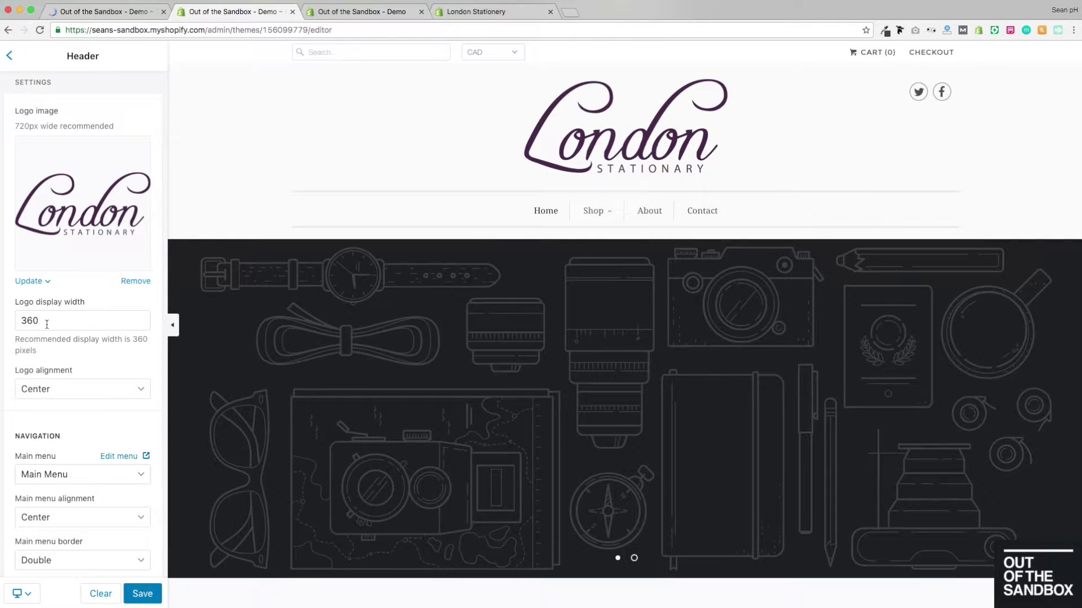
Set the header logo's display width to 250 pixels and check the logo alignment options.
left_click_drag(47, 325, 10, 322)
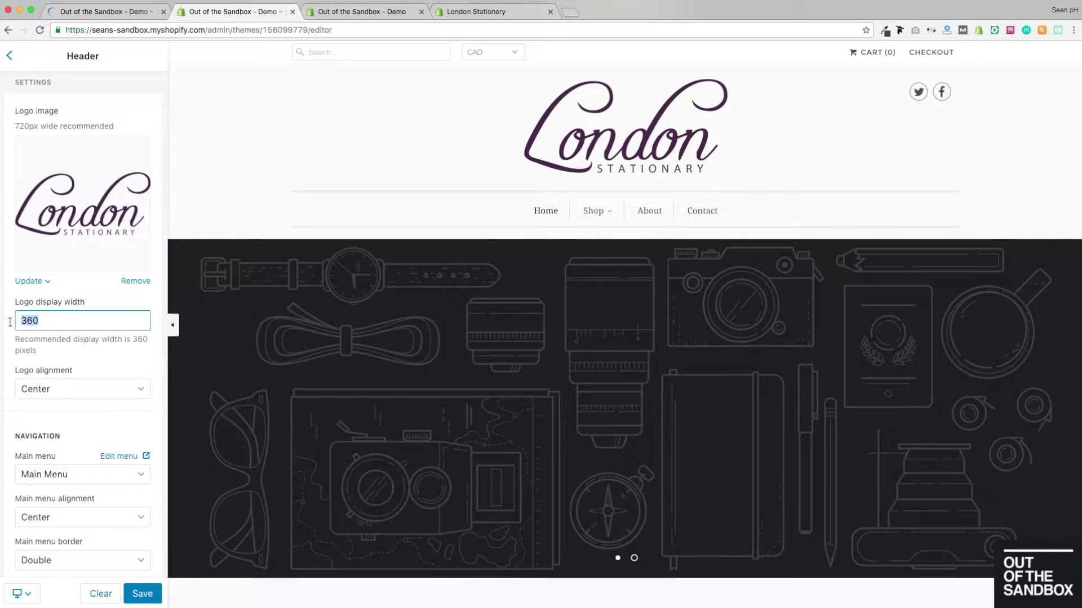
type("250")
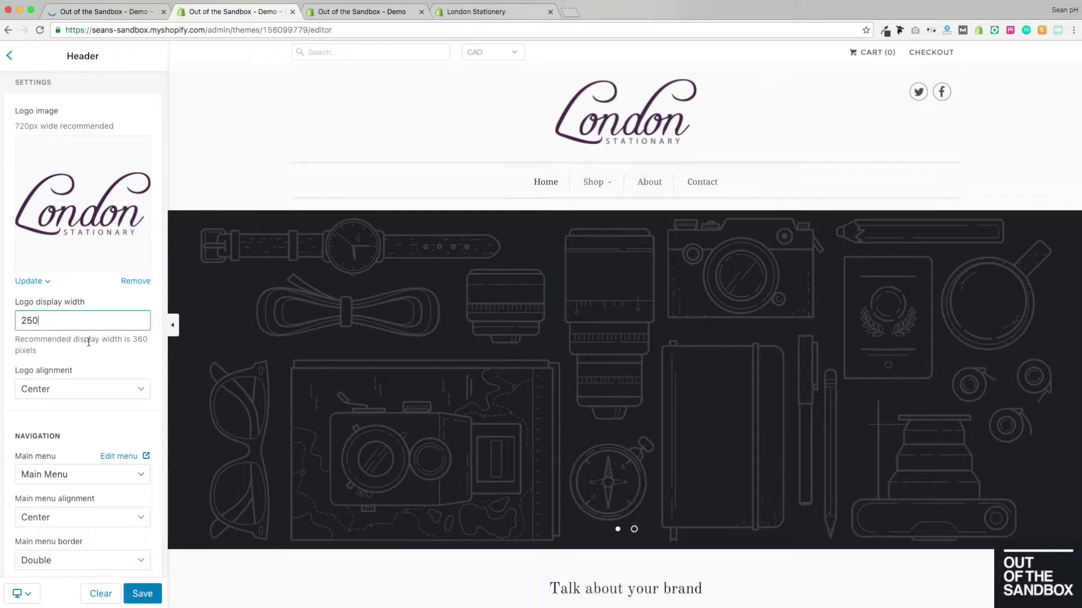
scroll(105, 343, "down", 1)
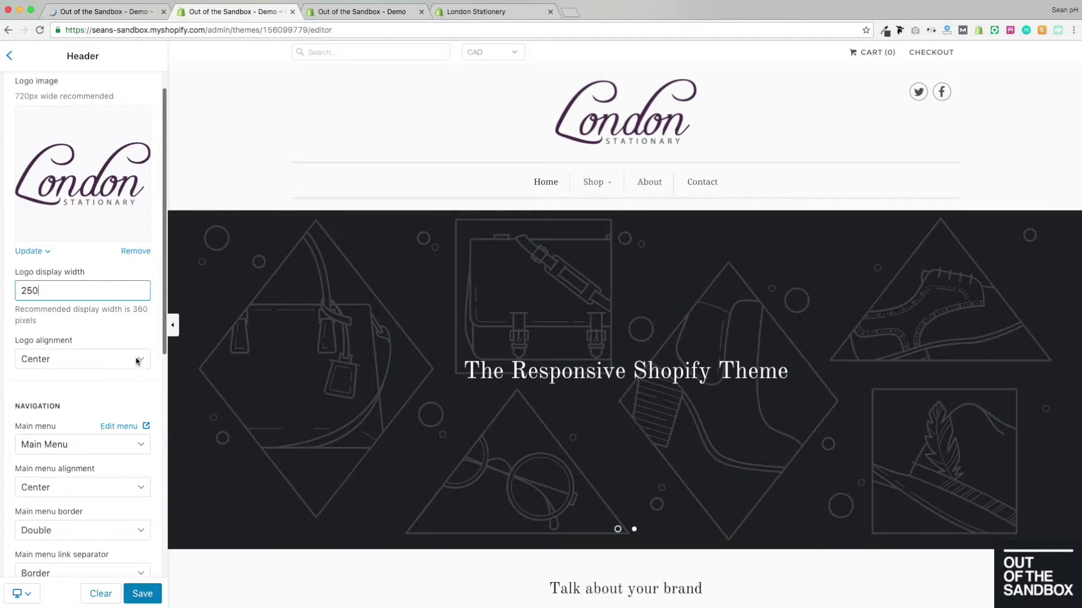
left_click(137, 361)
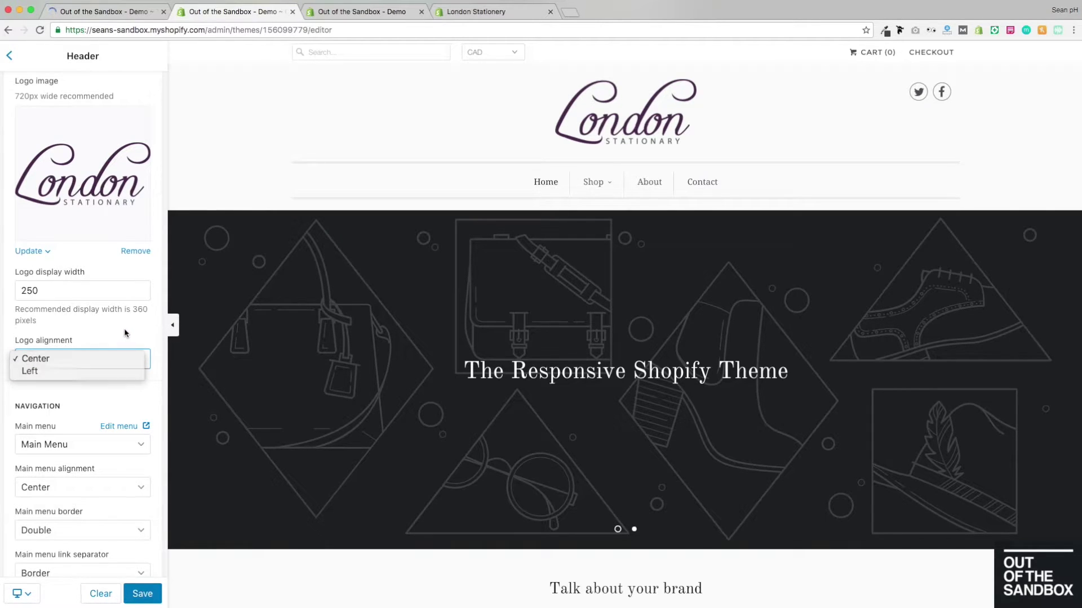
left_click(100, 329)
Select Main Menu as the main menu in the Header section's navigation settings.
scroll(100, 329, "down", 3)
scroll(100, 331, "down", 5)
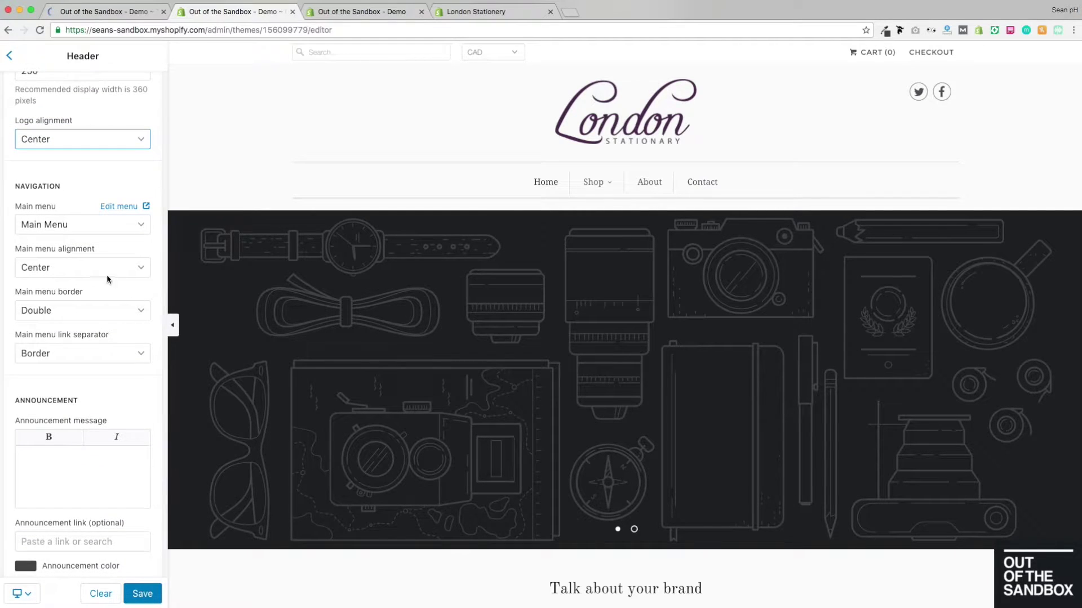
left_click(123, 225)
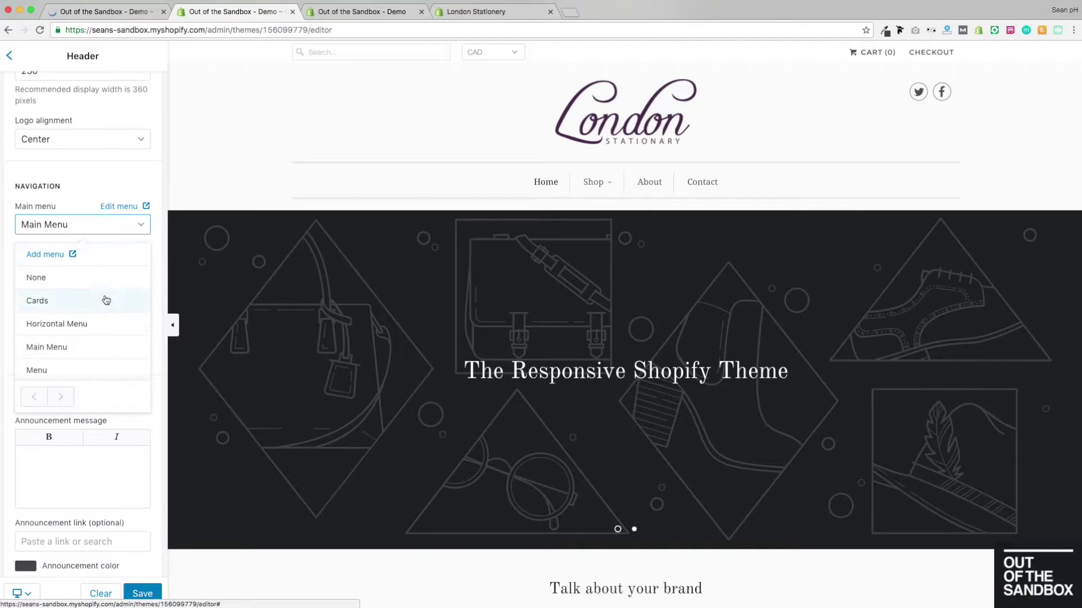
left_click(106, 352)
Examine the items of Main Menu and the store's other navigation menus, comparing them with the nested Shop drop-down in the theme preview.
left_click(129, 207)
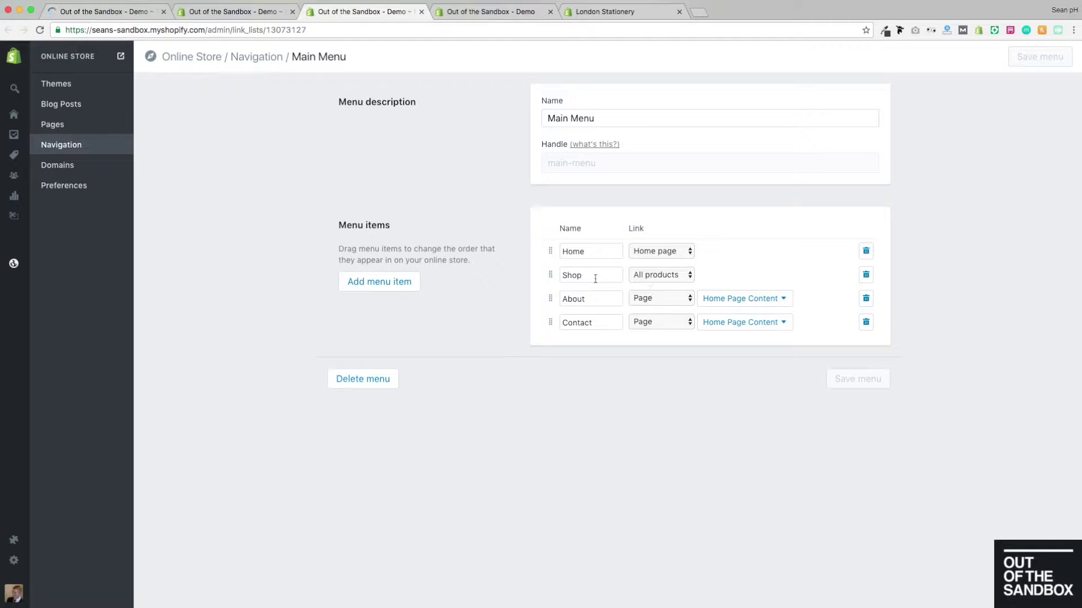
left_click(73, 145)
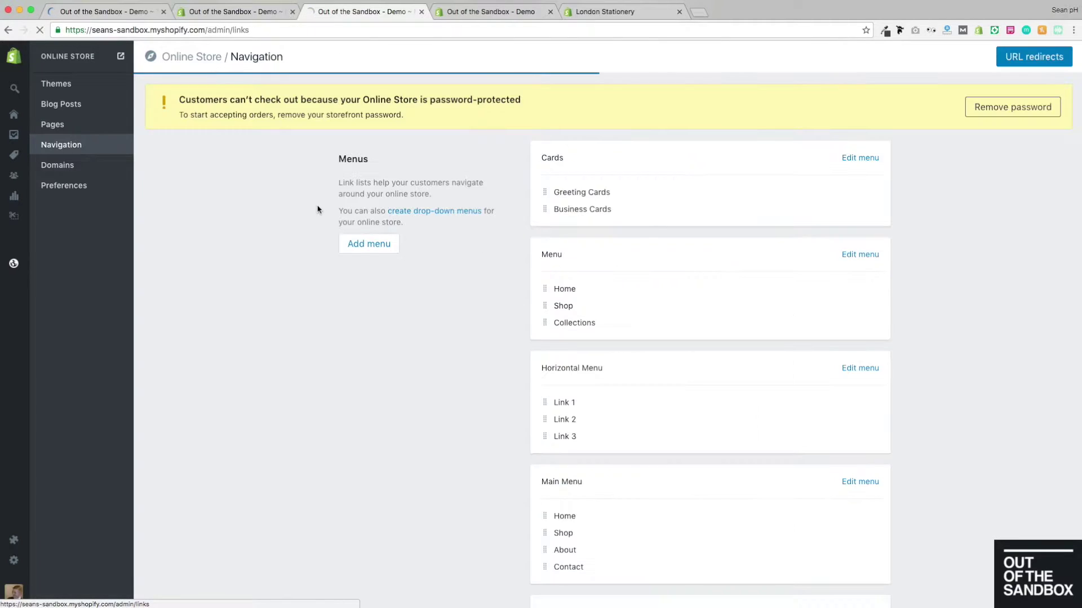
scroll(258, 229, "down", 3)
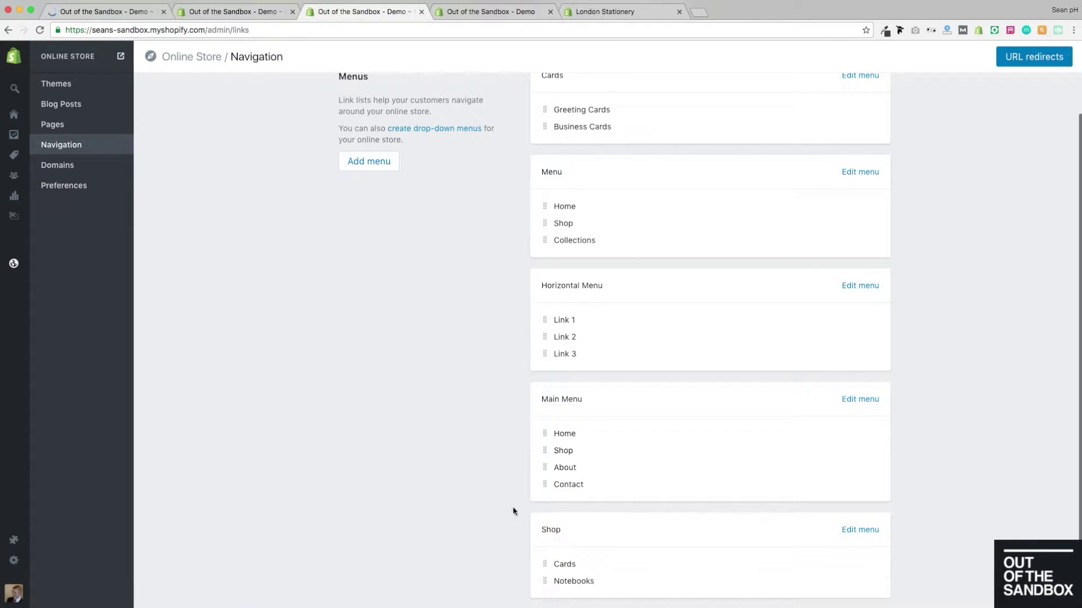
left_click(262, 17)
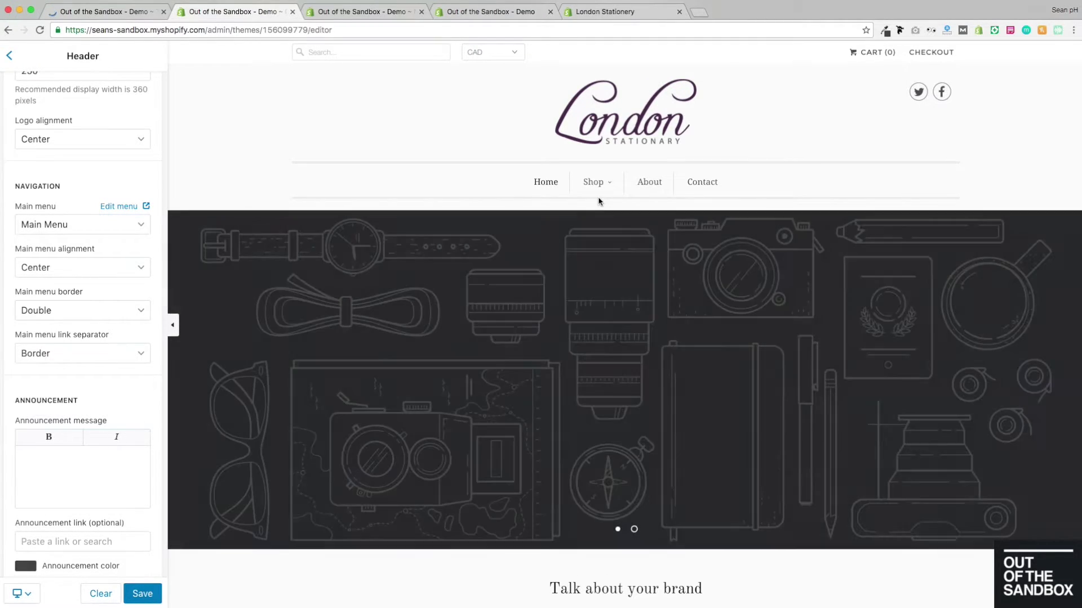
mouse_move(597, 194)
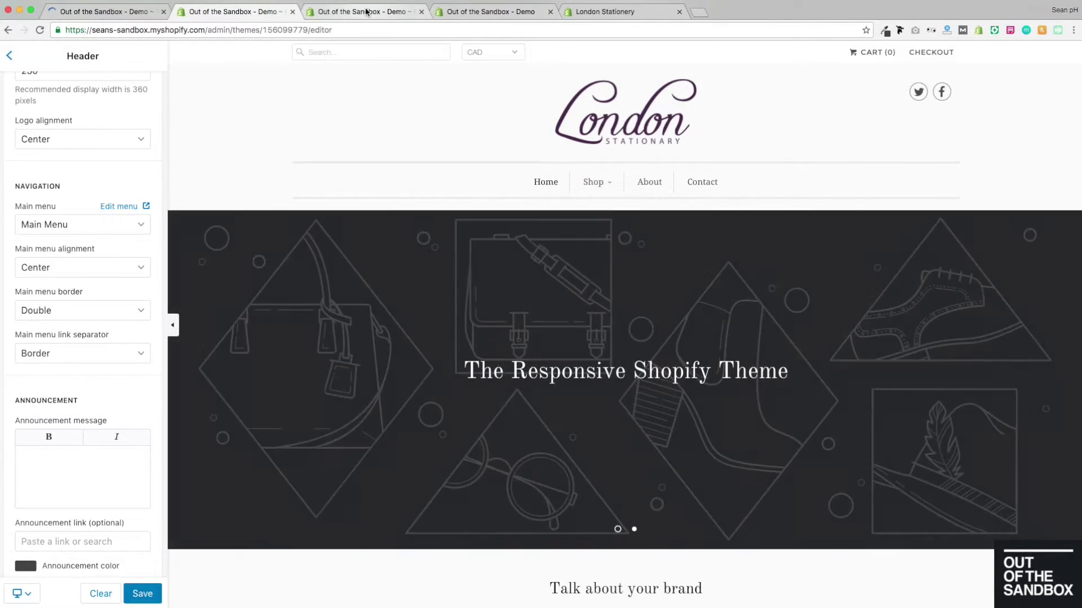
left_click(376, 13)
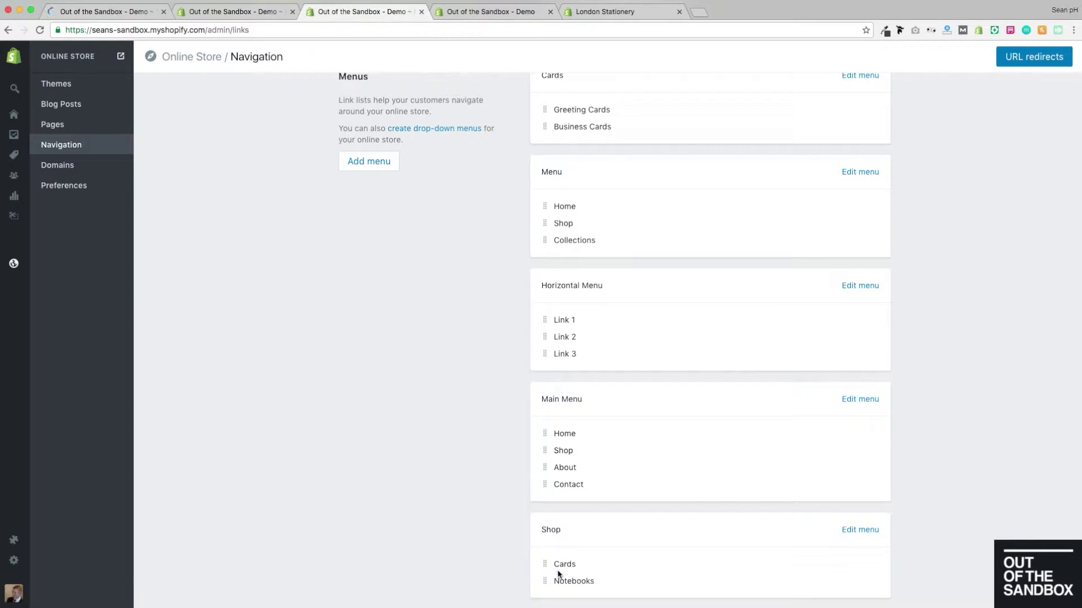
scroll(558, 159, "up", 2)
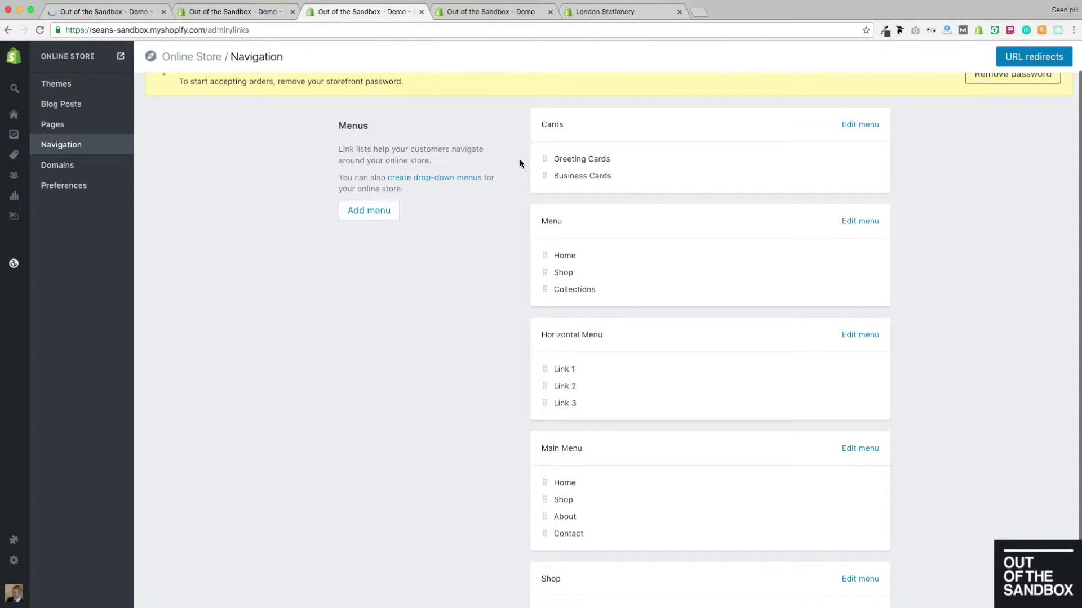
scroll(516, 182, "down", 1)
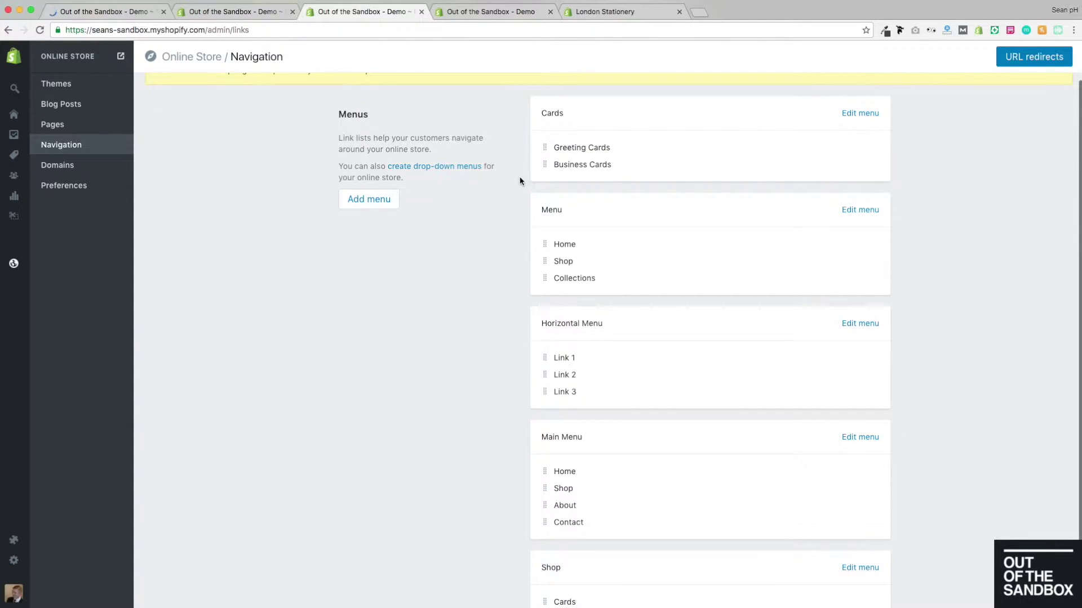
left_click(138, 13)
left_click(255, 13)
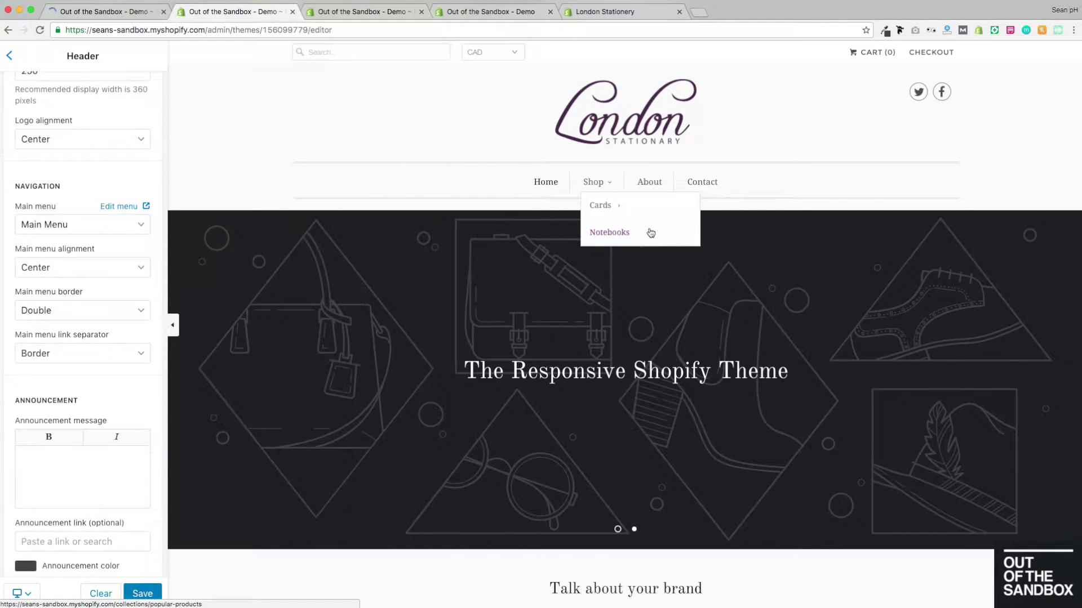
Check the main menu alignment options and set the main menu border to Solid.
left_click(137, 271)
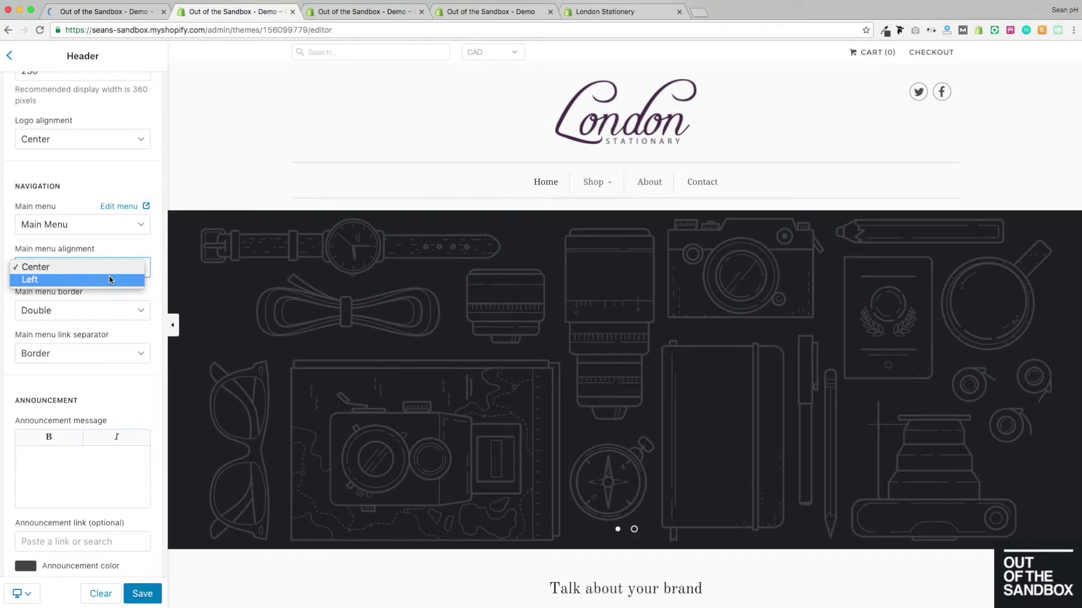
left_click(141, 313)
left_click(144, 312)
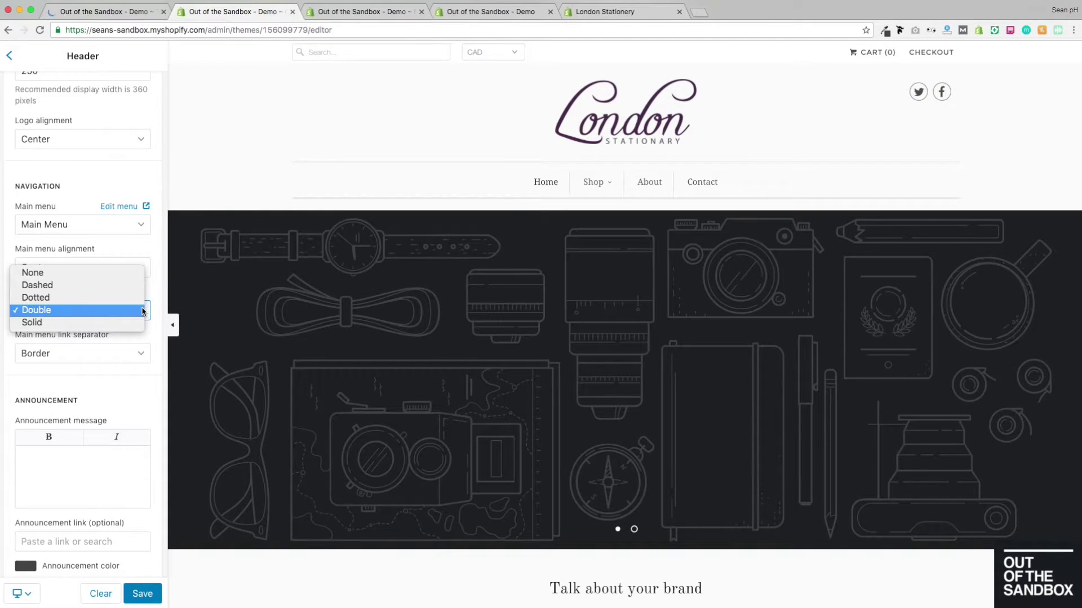
key("Escape")
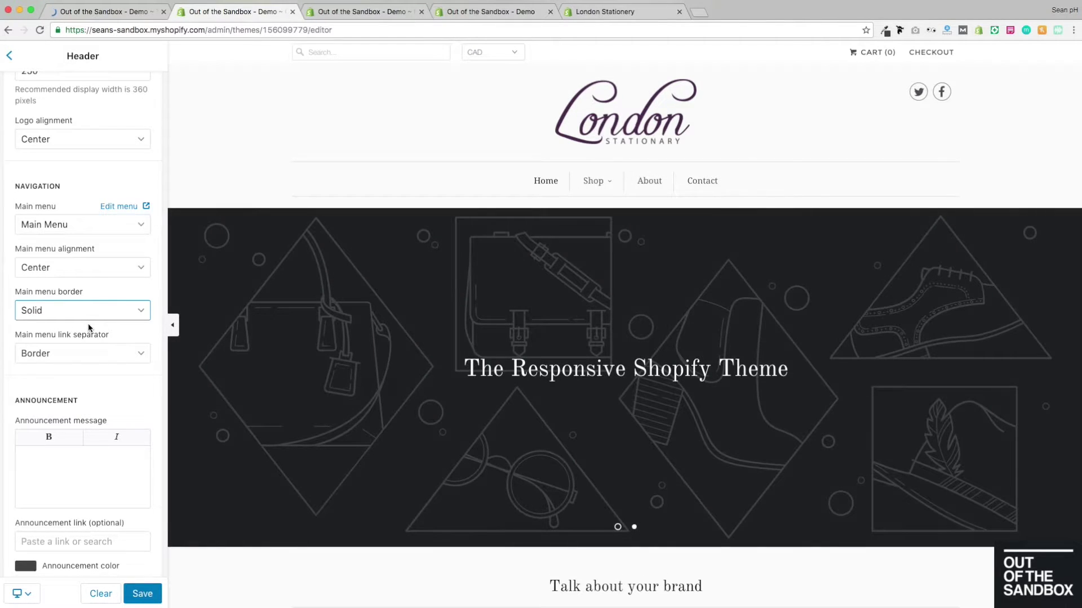
Review the main menu link separator options, keeping Border selected.
scroll(105, 327, "down", 2)
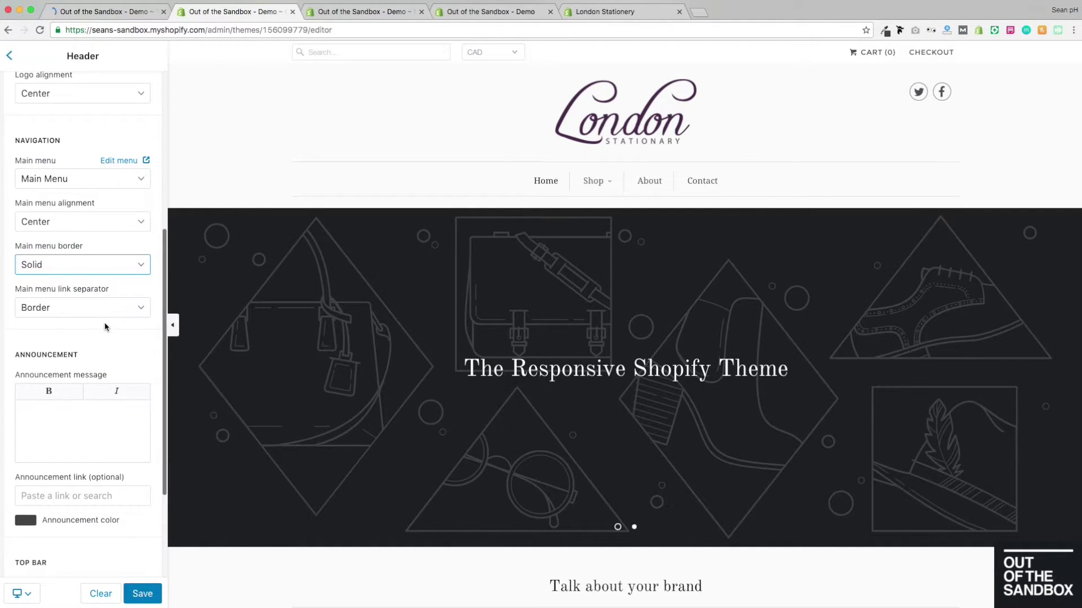
left_click(51, 316)
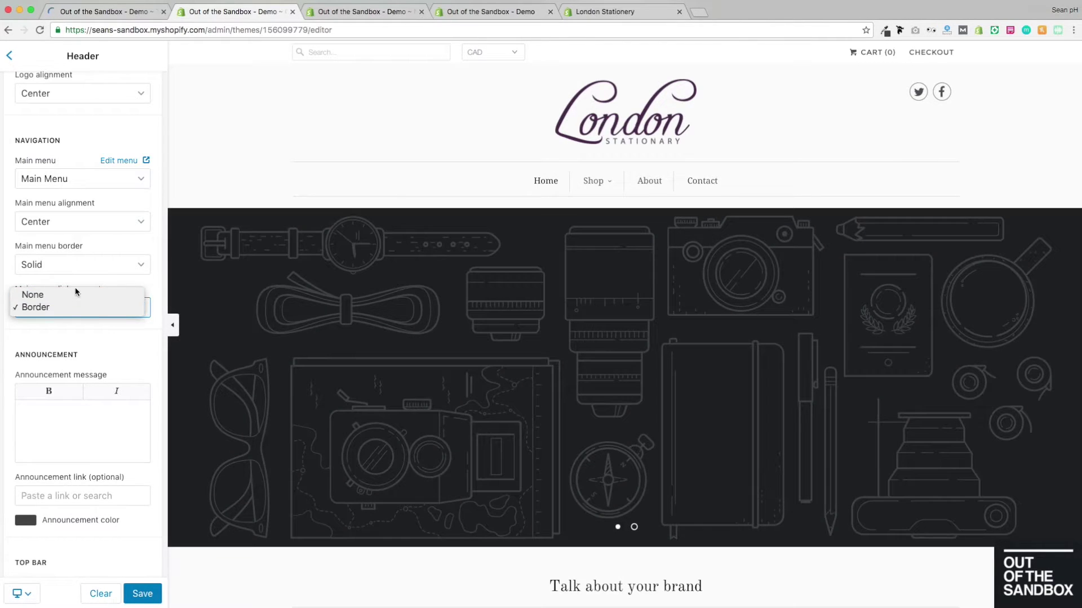
left_click(100, 325)
Enter "Free shipping forever!" as the header's announcement message.
scroll(97, 309, "down", 3)
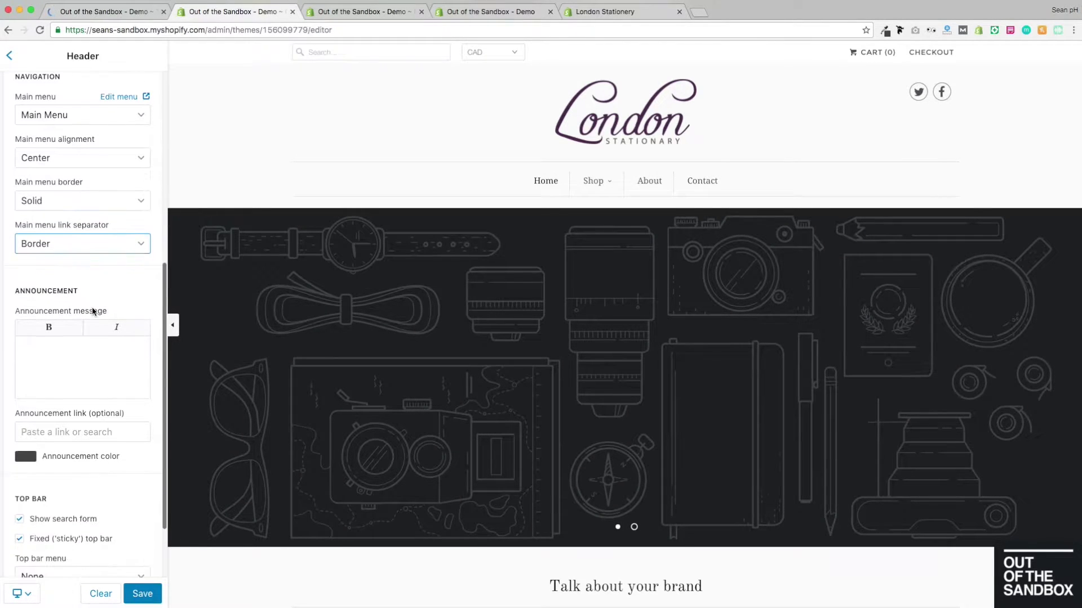
left_click(69, 370)
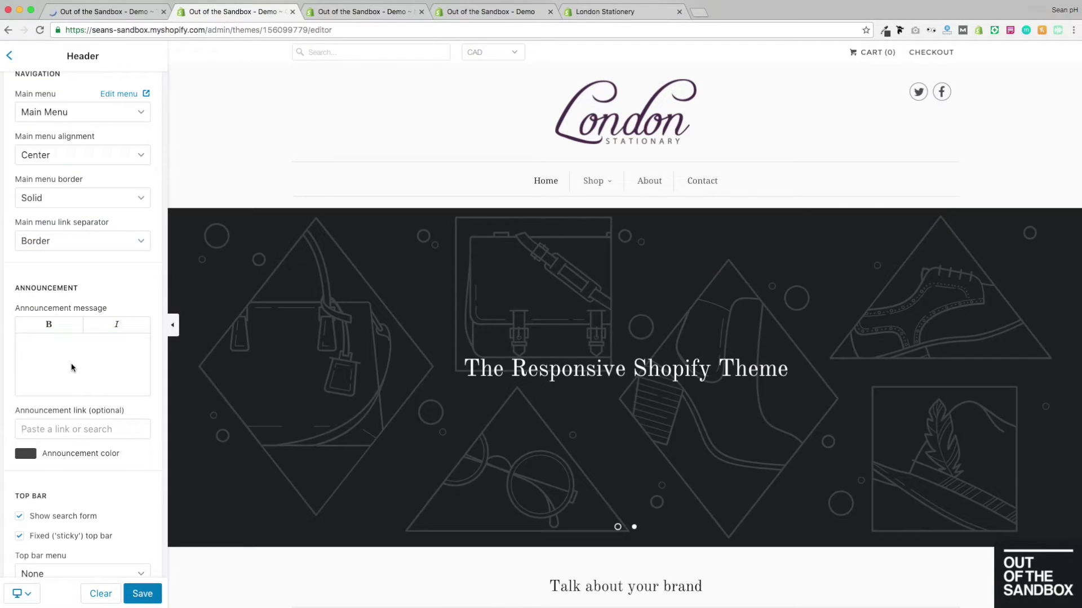
type("Free shipping forever!")
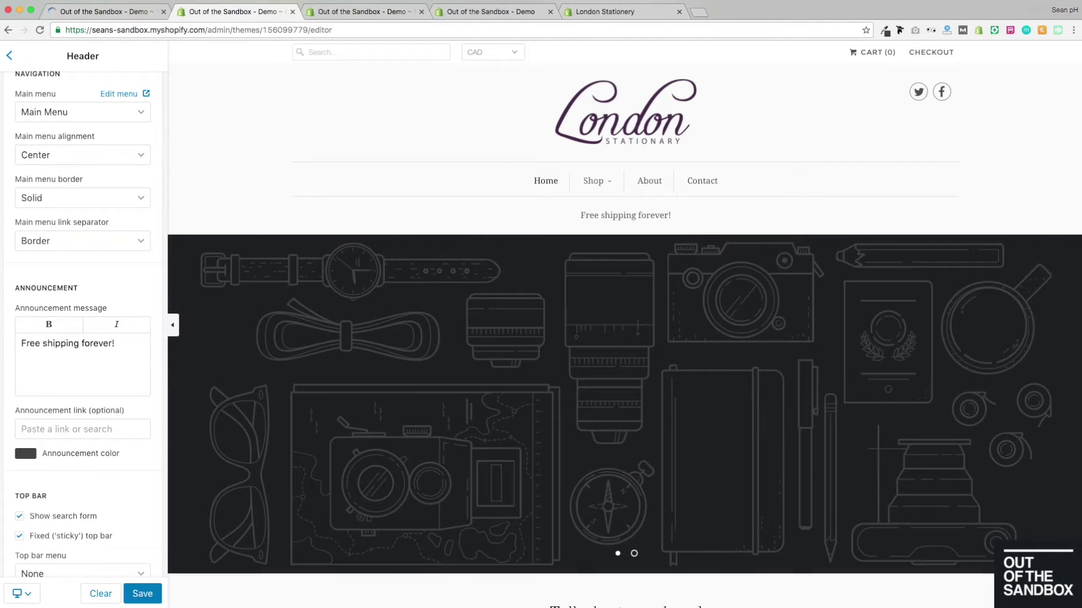
Check the link choices for the announcement and change the announcement color to red.
scroll(77, 395, "down", 2)
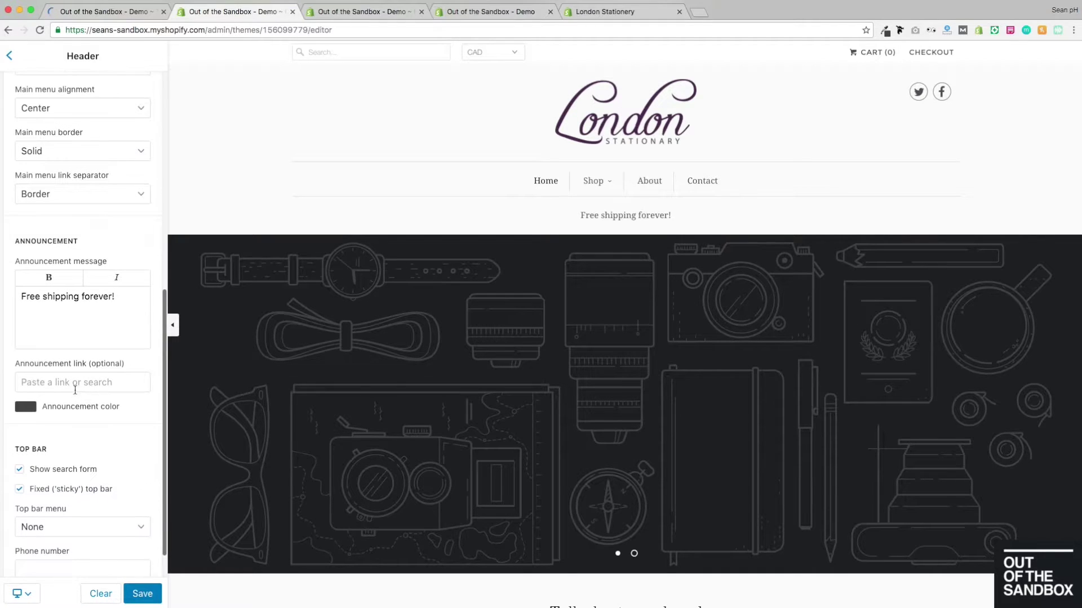
left_click(44, 384)
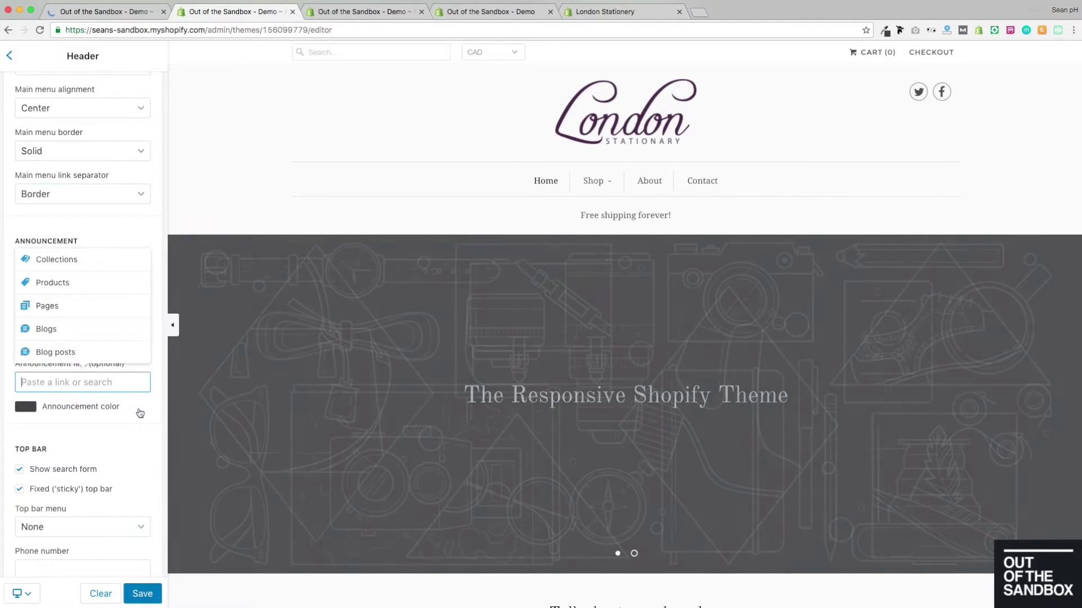
left_click(118, 410)
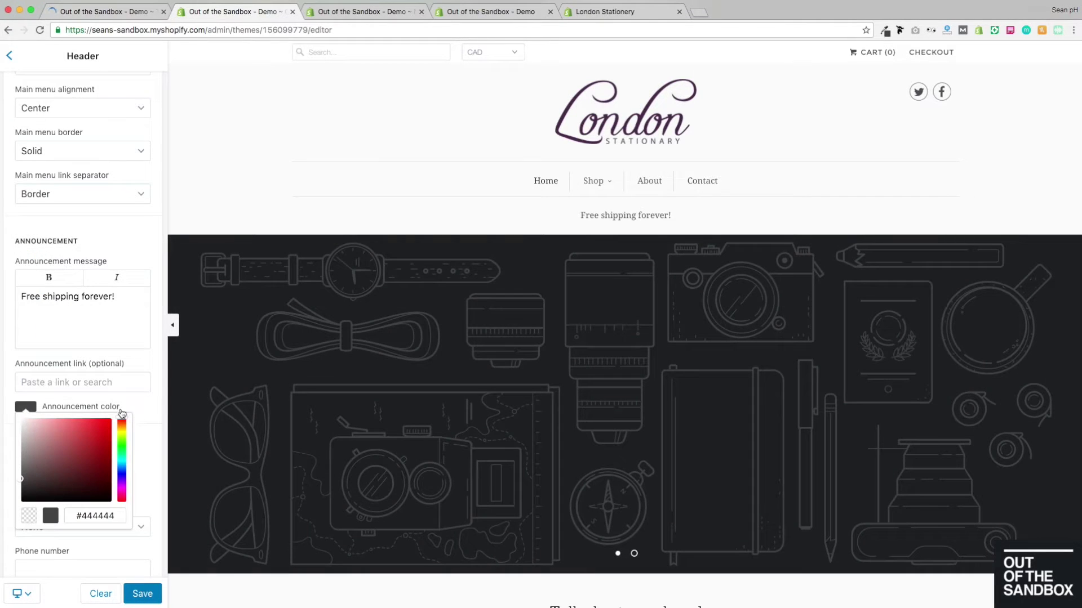
left_click(47, 460)
left_click(104, 427)
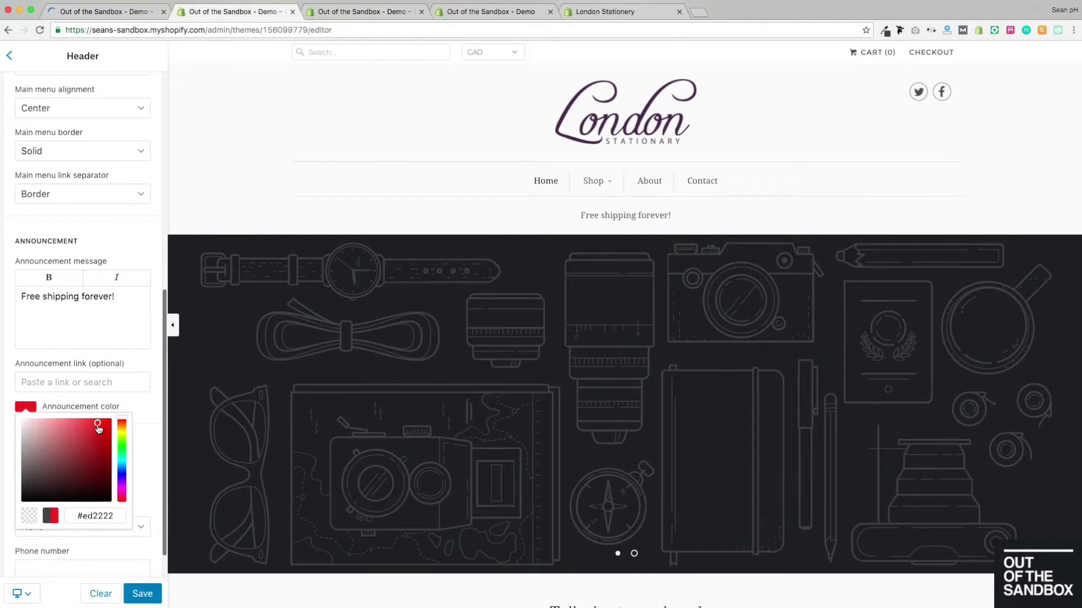
left_click(133, 401)
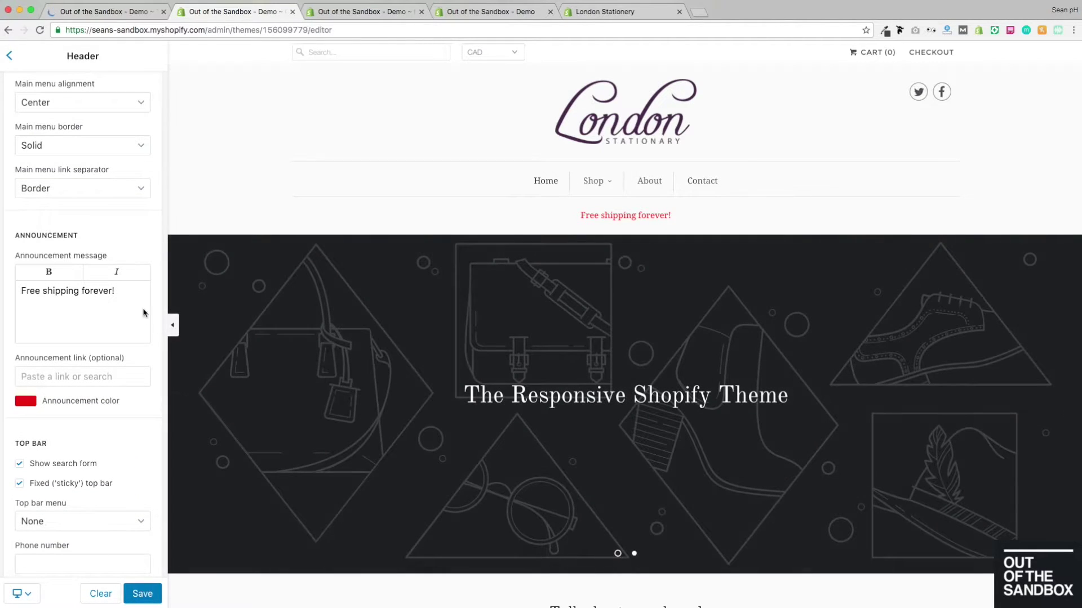
Clear the announcement message text.
left_click_drag(127, 293, 16, 291)
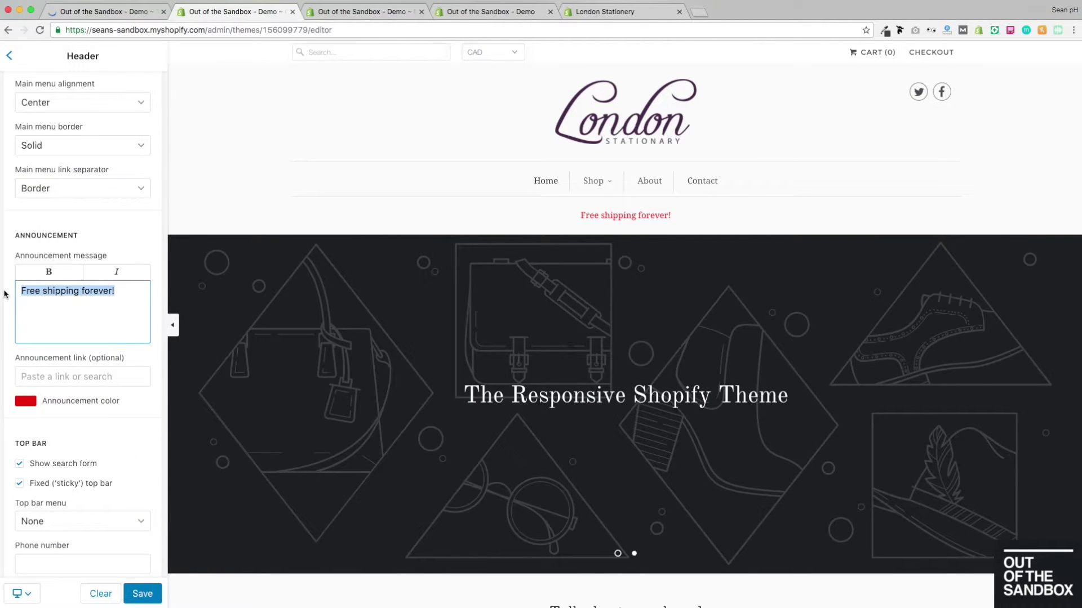
key("BackSpace")
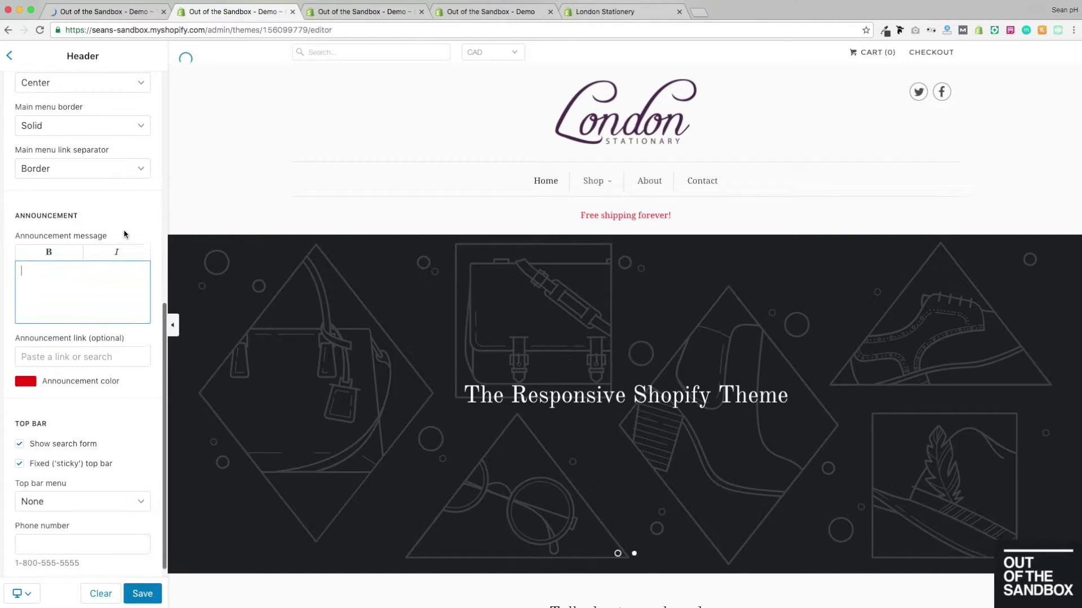
Check the currency selector in the preview and set the top bar menu to Horizontal Menu.
scroll(123, 235, "down", 1)
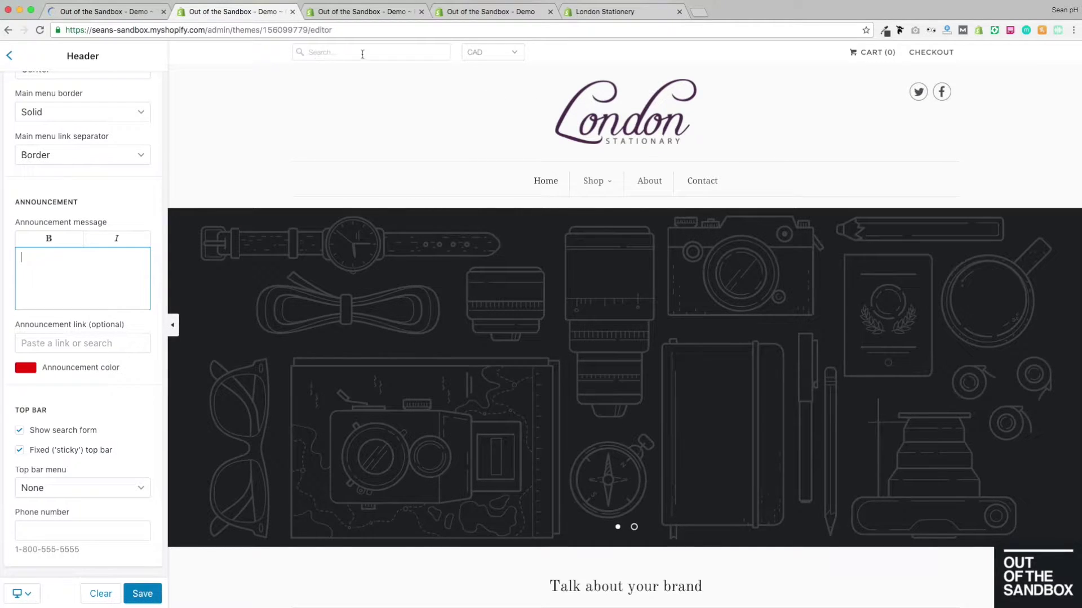
left_click(520, 57)
left_click(755, 54)
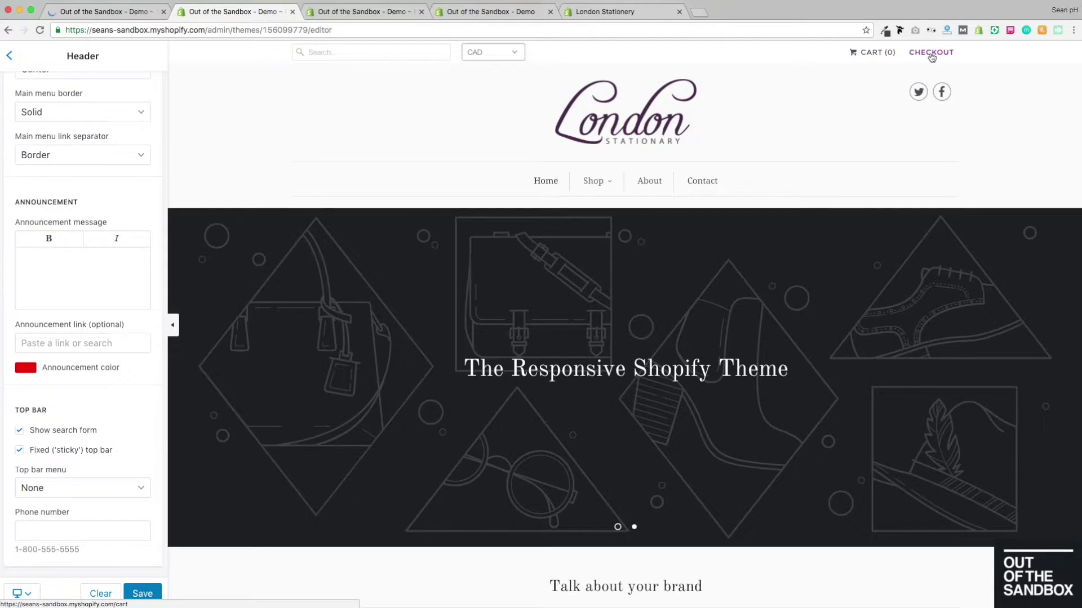
left_click(145, 489)
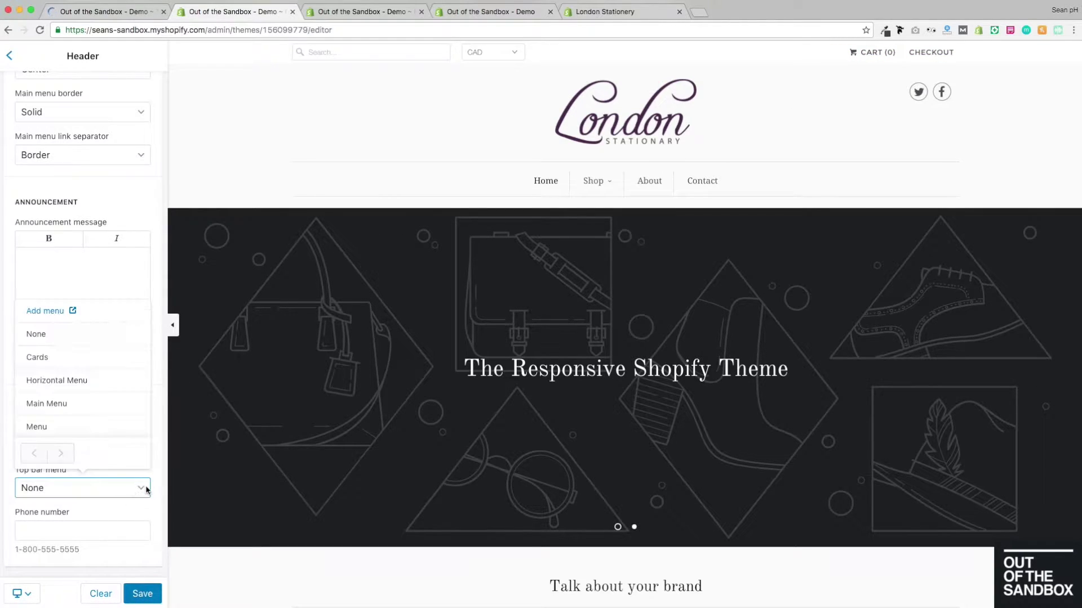
left_click(75, 384)
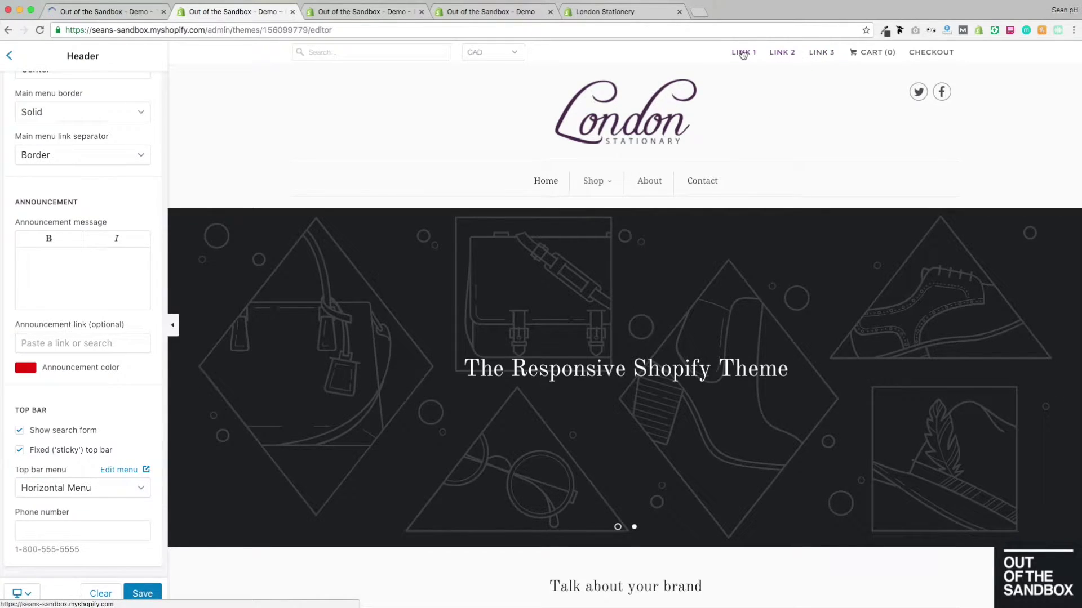
Try a sample phone number in the top bar settings and clear the field again.
left_click(111, 530)
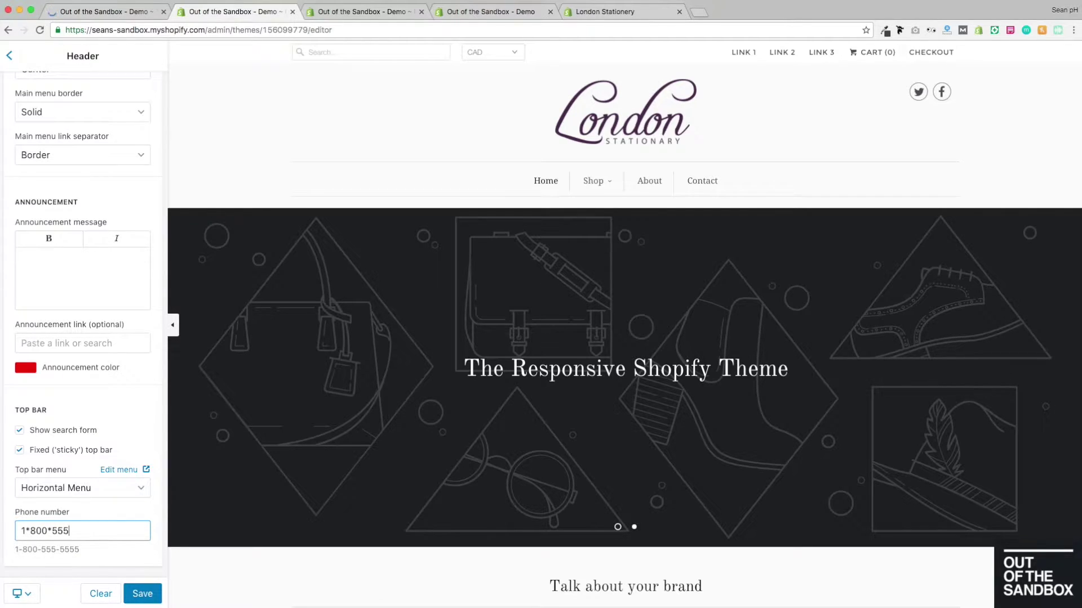
type("1*800*555*5555")
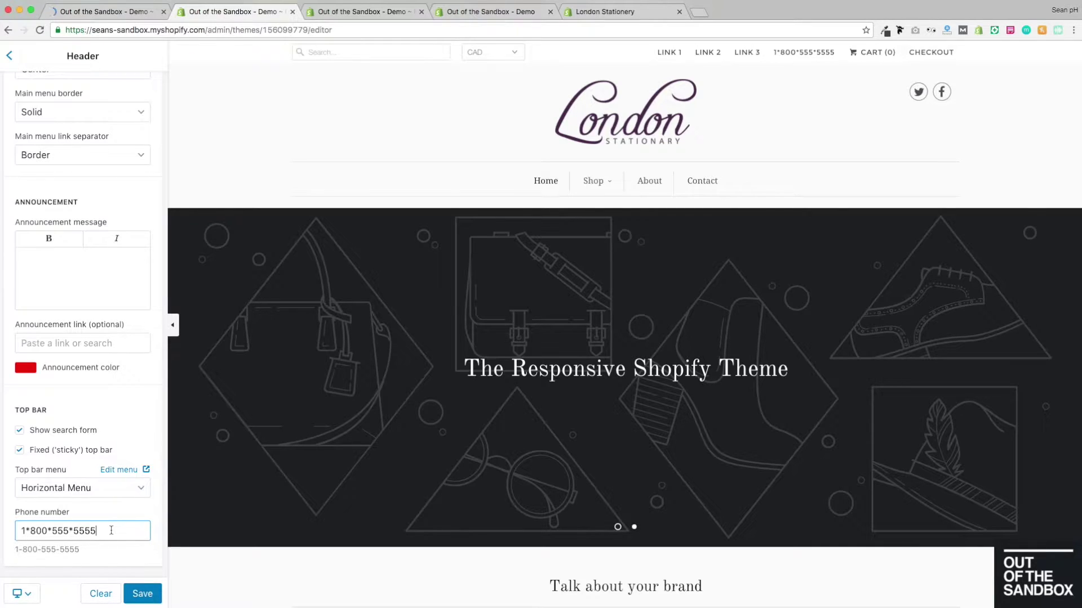
key("super+a")
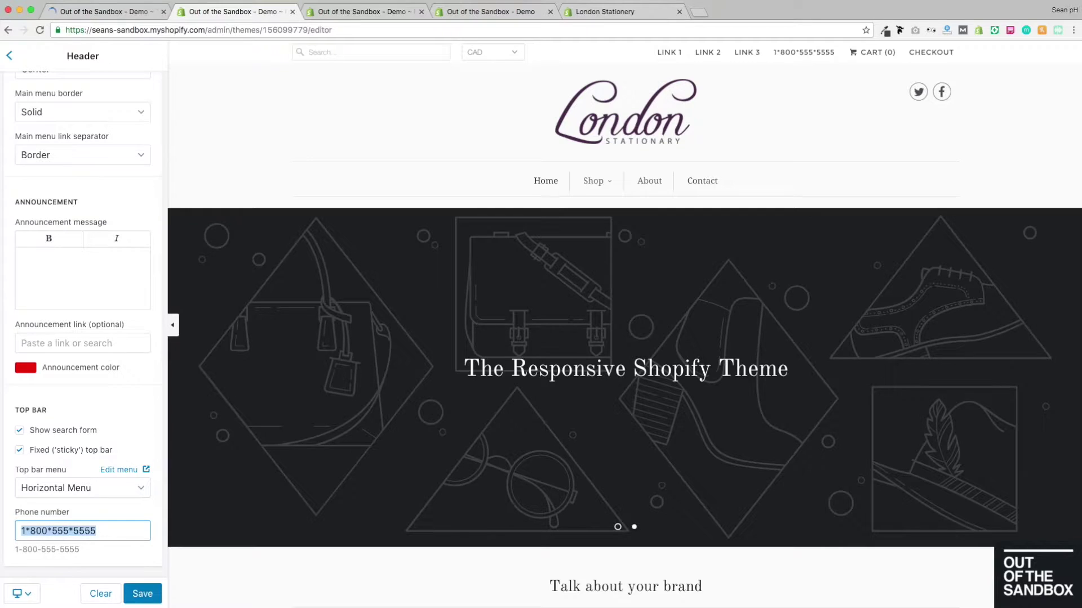
key("BackSpace")
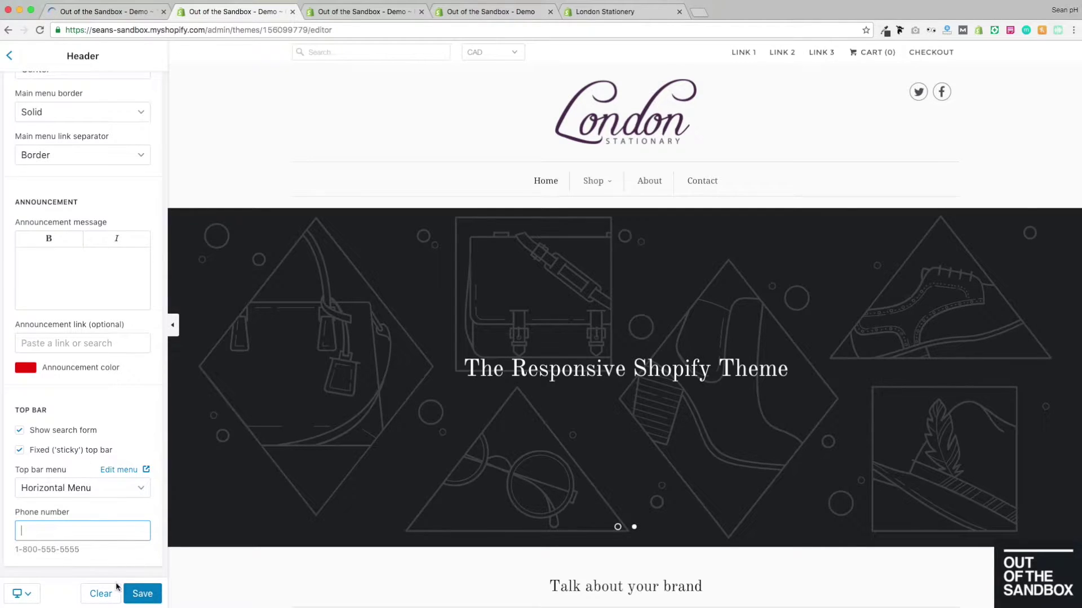
Save the header changes to the theme.
left_click(143, 599)
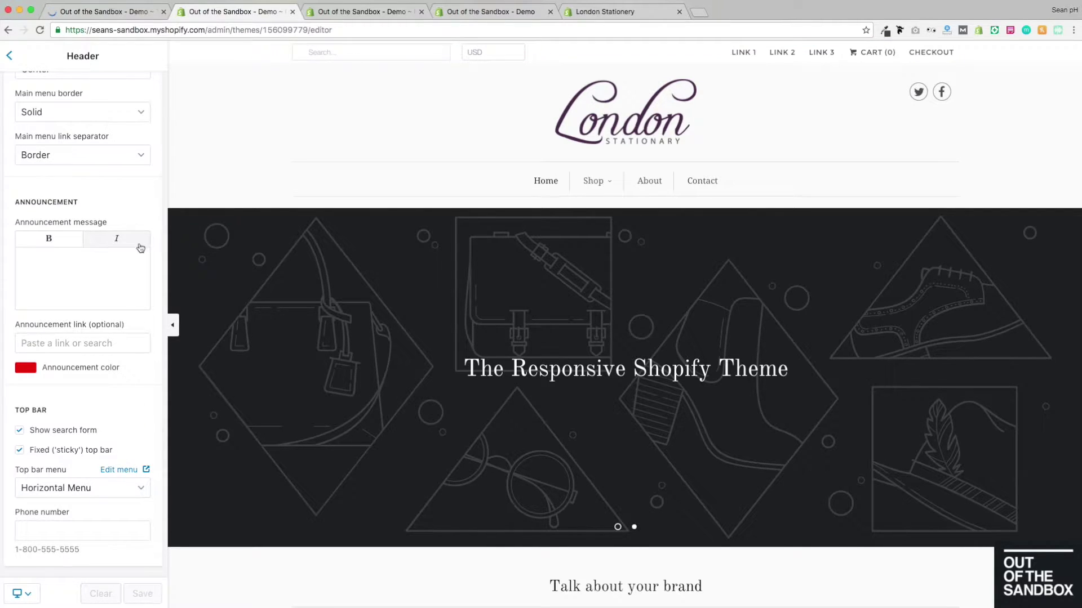
Examine the currency conversion options in the theme's general settings, including the supported currencies.
left_click(10, 58)
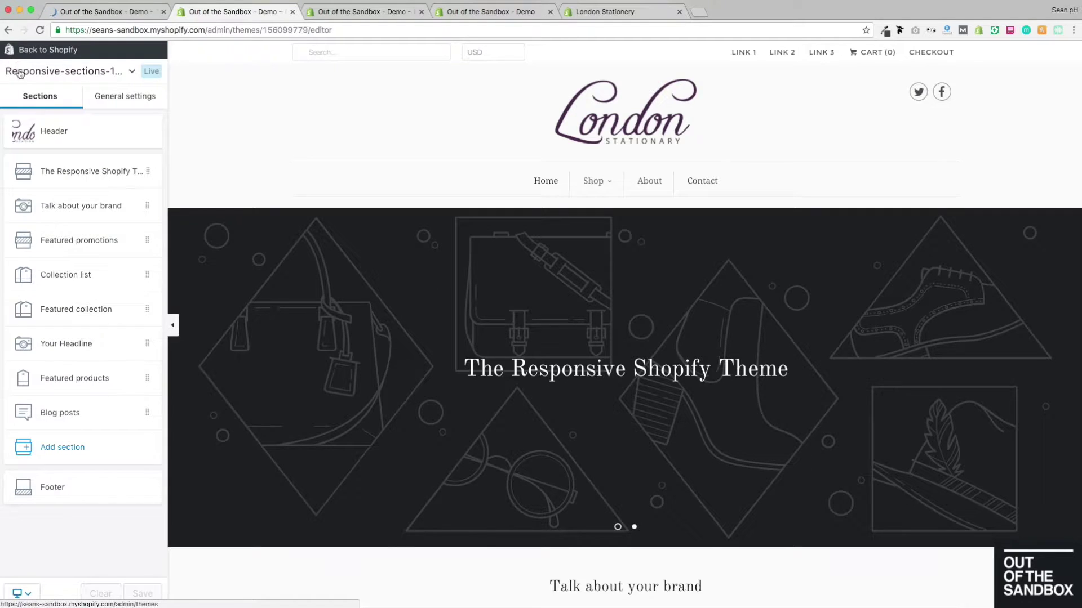
left_click(318, 53)
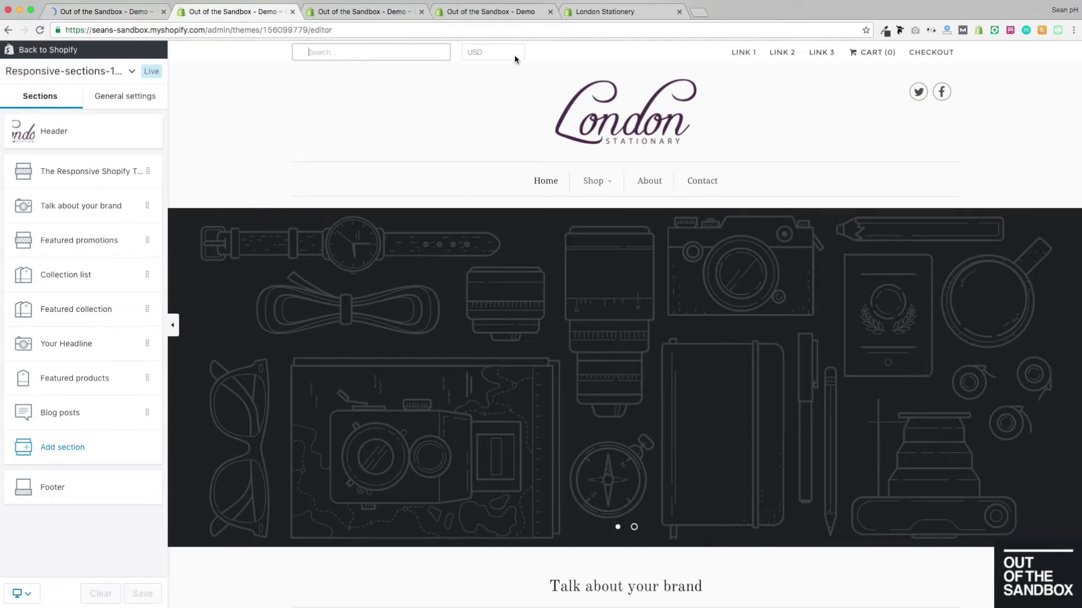
left_click(512, 54)
left_click(165, 111)
left_click(121, 97)
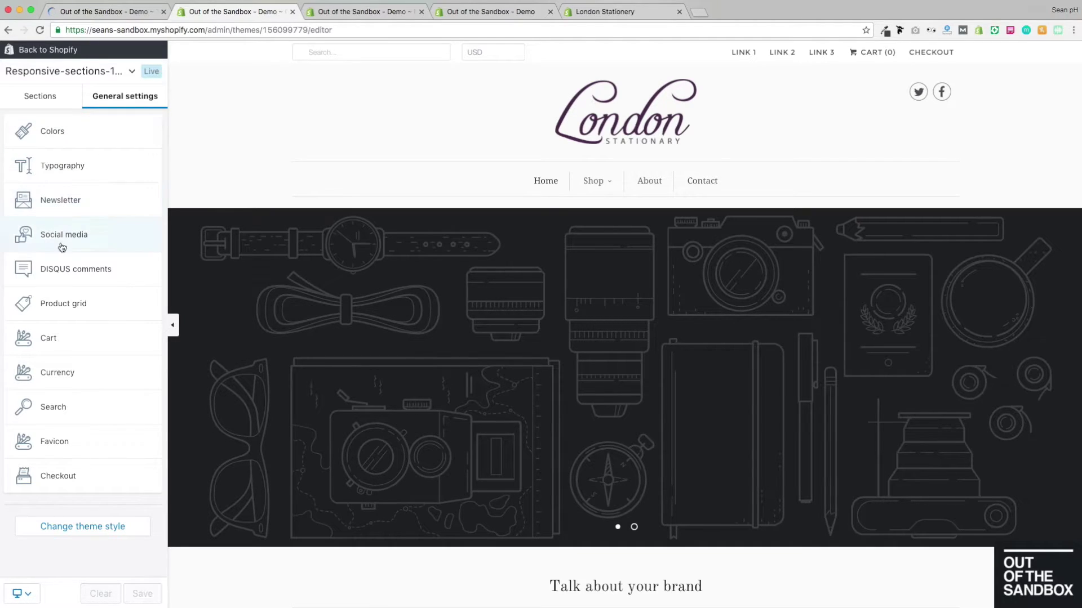
left_click(79, 372)
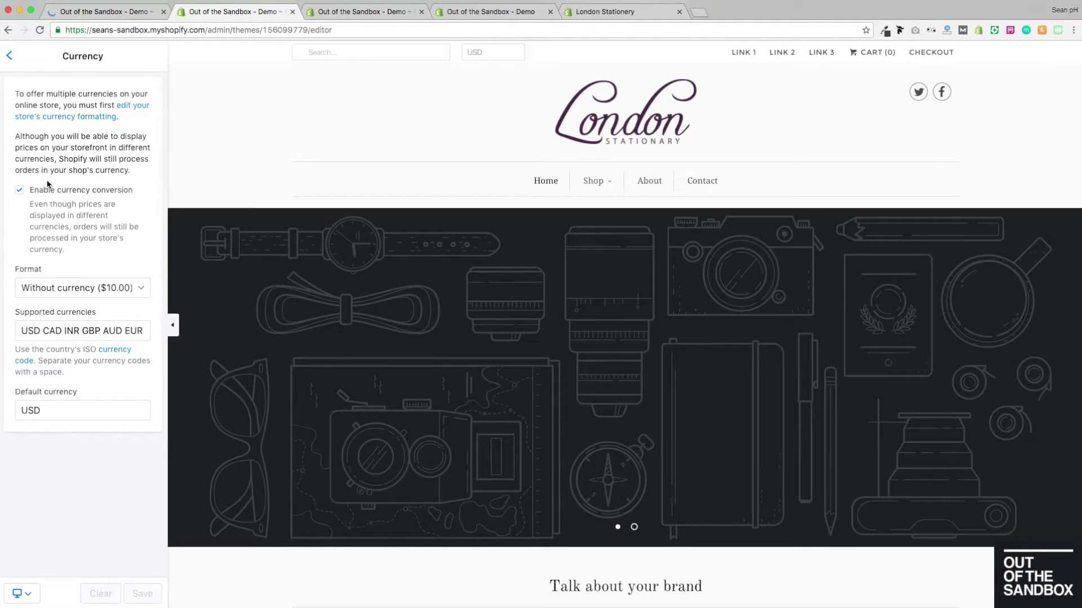
mouse_move(34, 330)
left_mouse_down()
mouse_move(146, 330)
mouse_move(55, 330)
left_mouse_up()
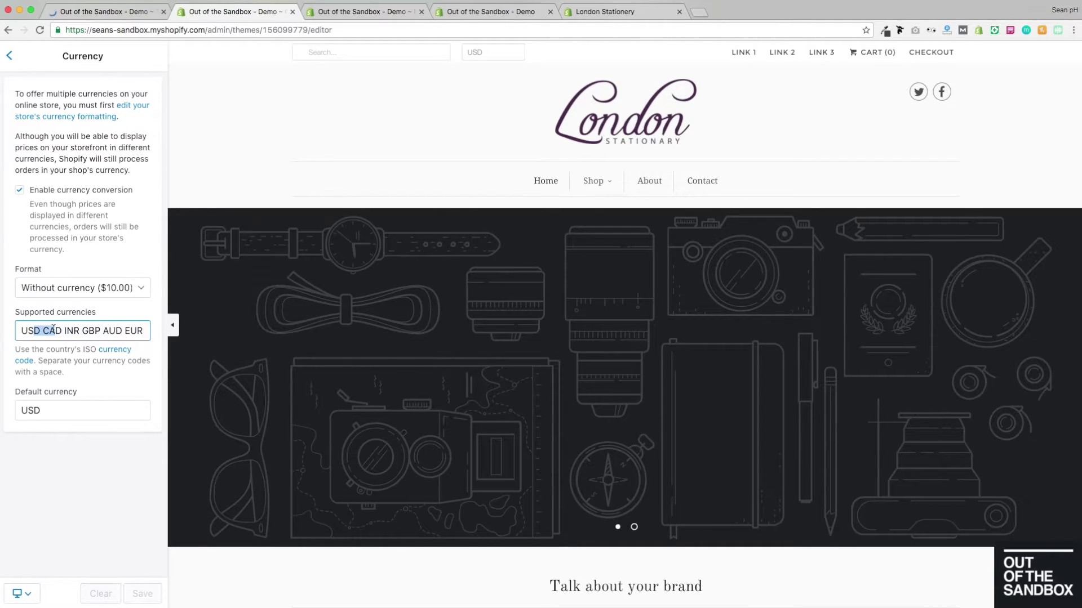
left_click(10, 57)
Check which search results options the theme's general search settings offer.
left_click(62, 409)
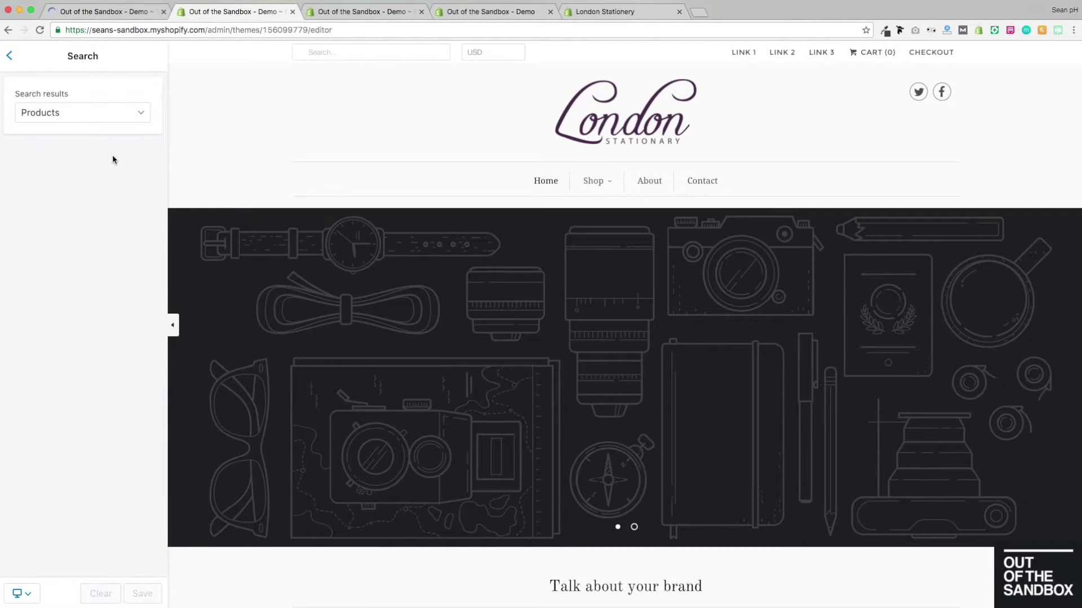
left_click(141, 116)
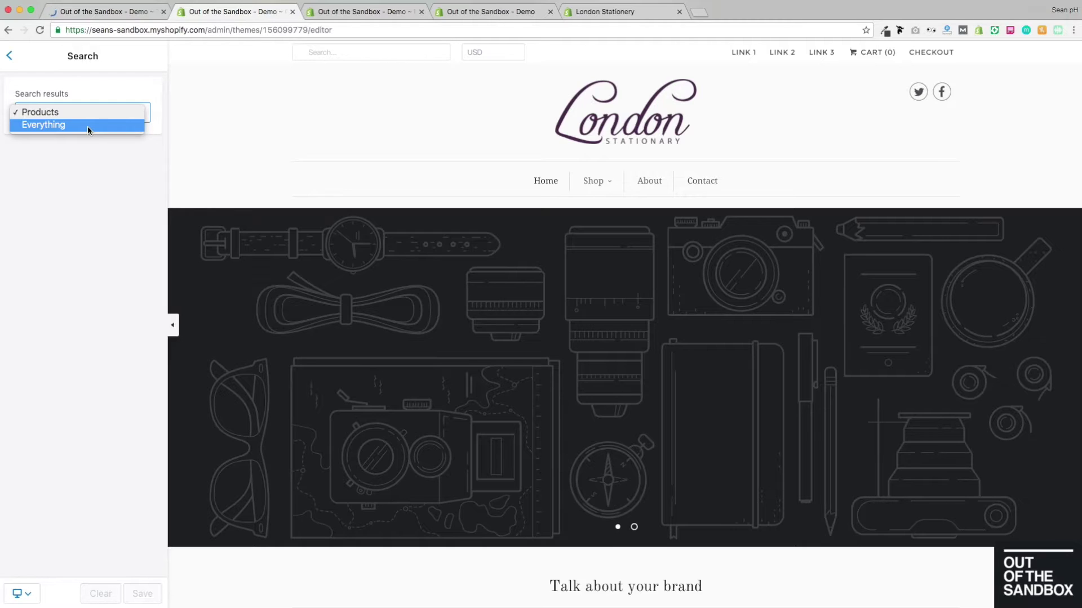
left_click(10, 56)
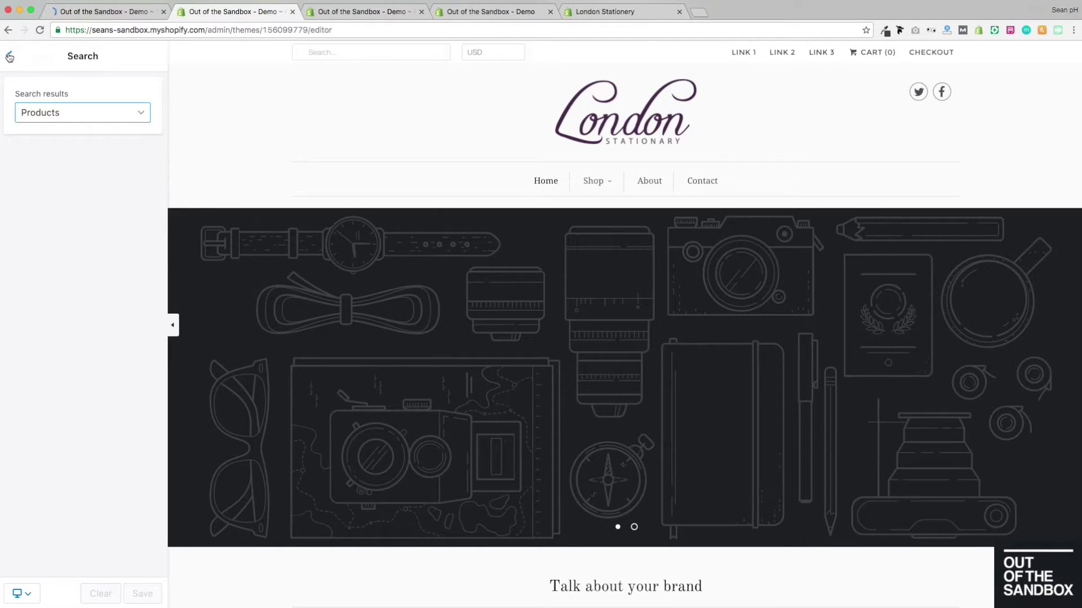
left_click(9, 55)
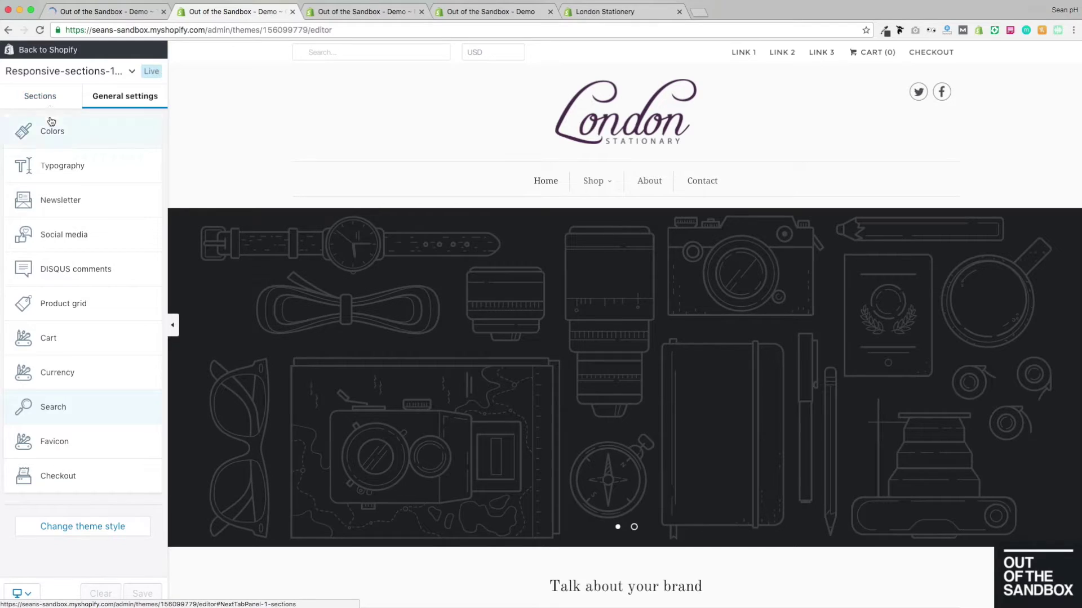
Set the footer's center column menu to Horizontal Menu and its right column content page to More Info.
left_click(51, 99)
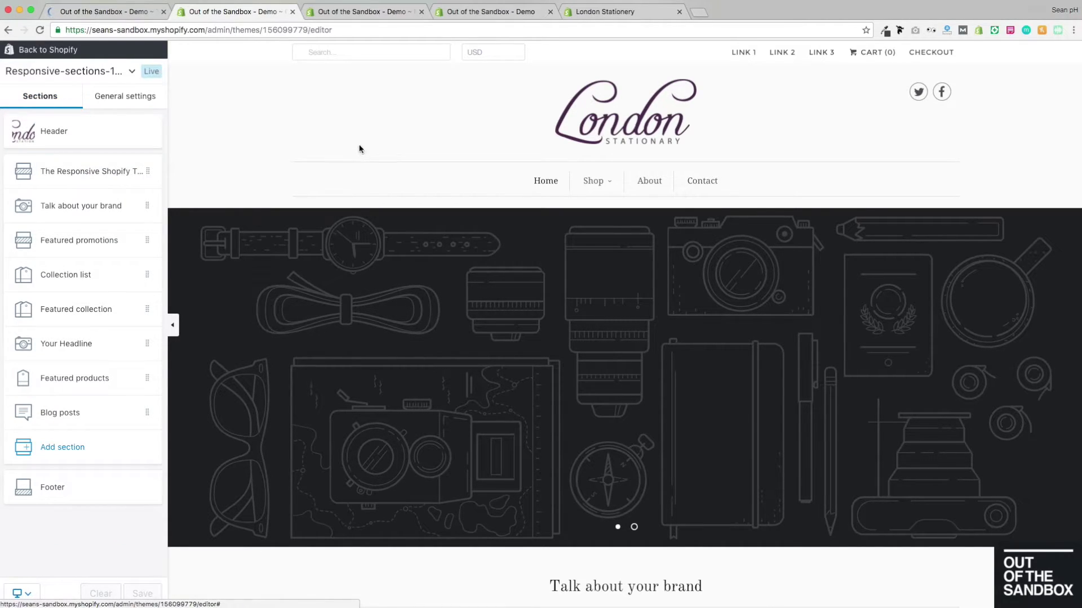
scroll(269, 106, "down", 10)
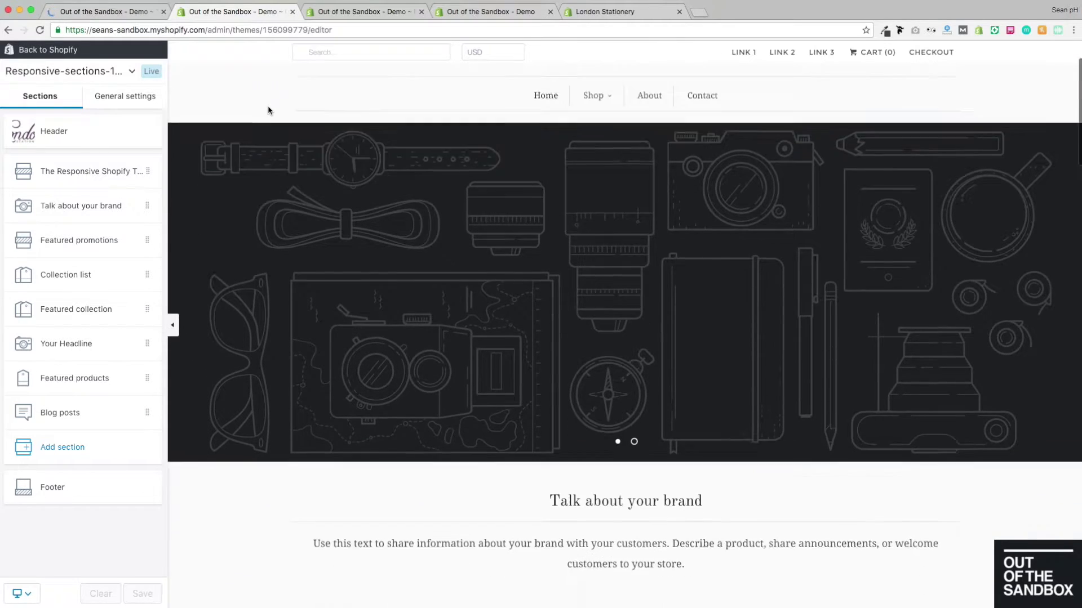
scroll(268, 106, "down", 10)
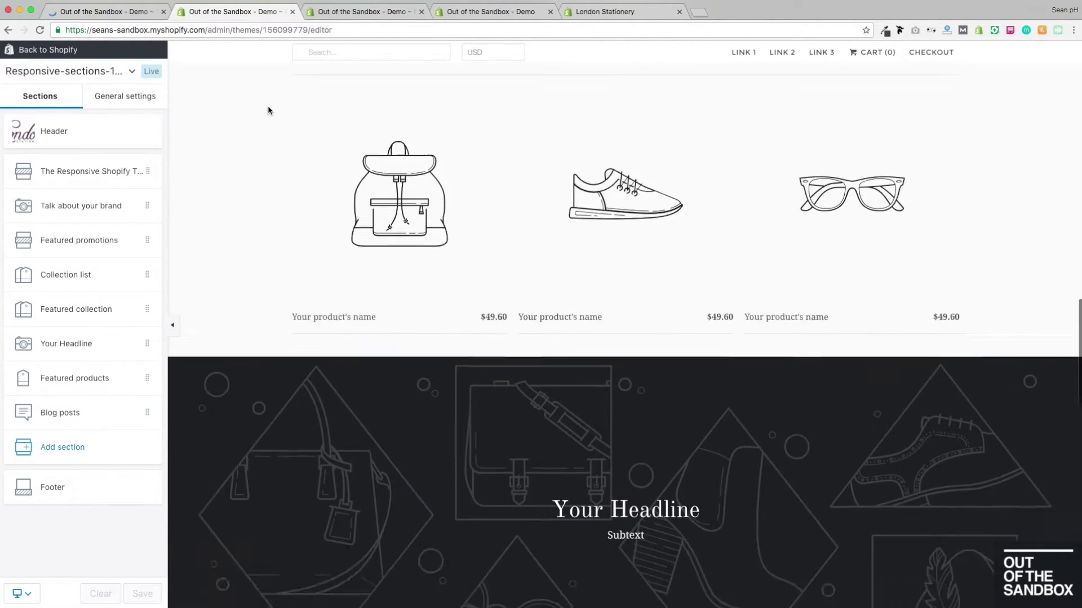
scroll(268, 110, "down", 8)
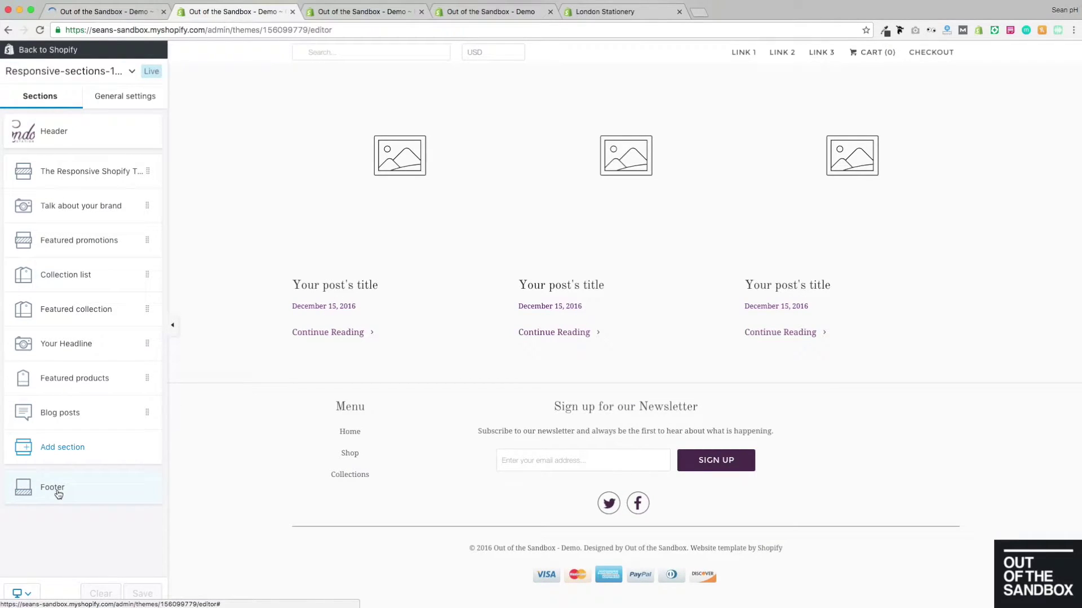
left_click(58, 494)
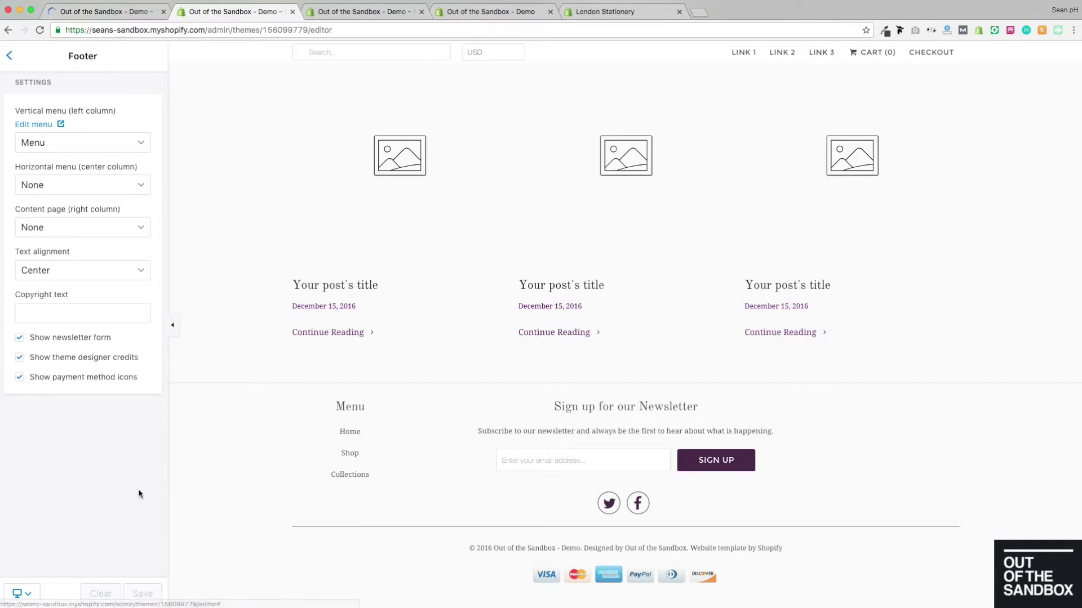
left_click(141, 146)
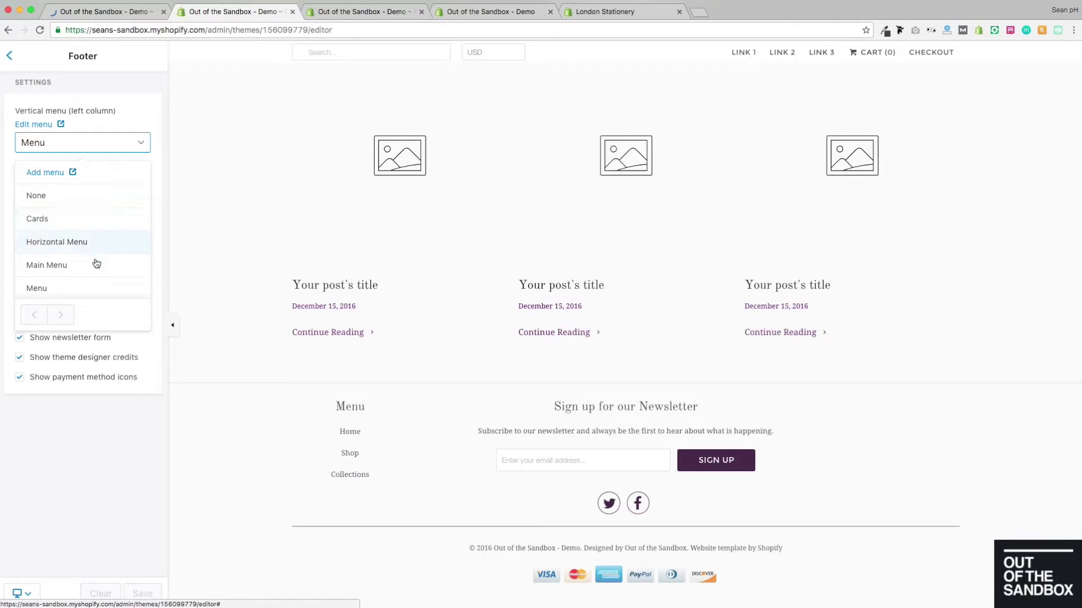
left_click(103, 440)
left_click(138, 184)
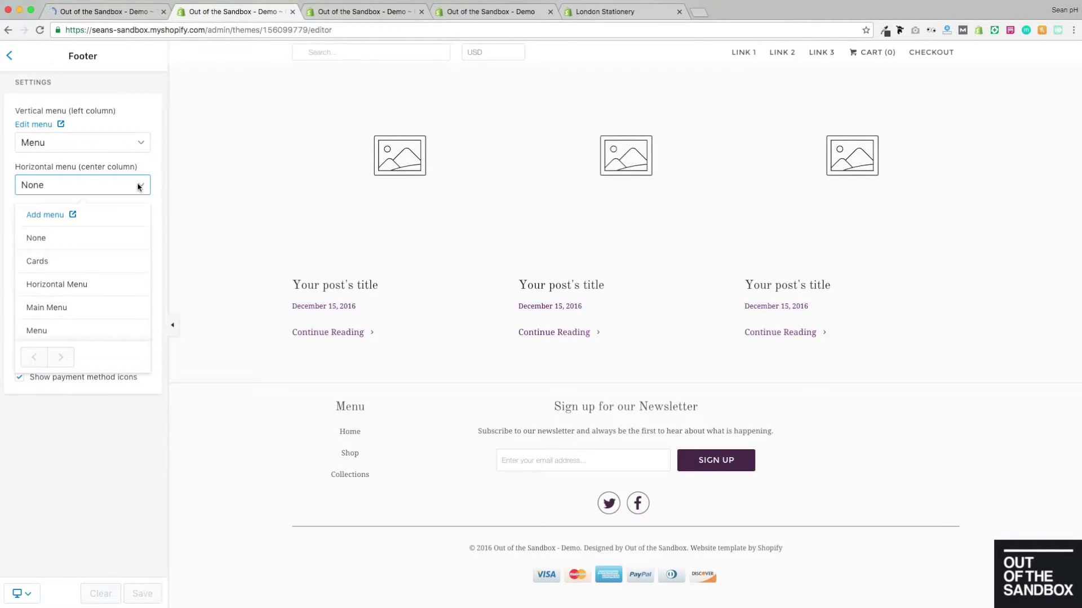
left_click(72, 285)
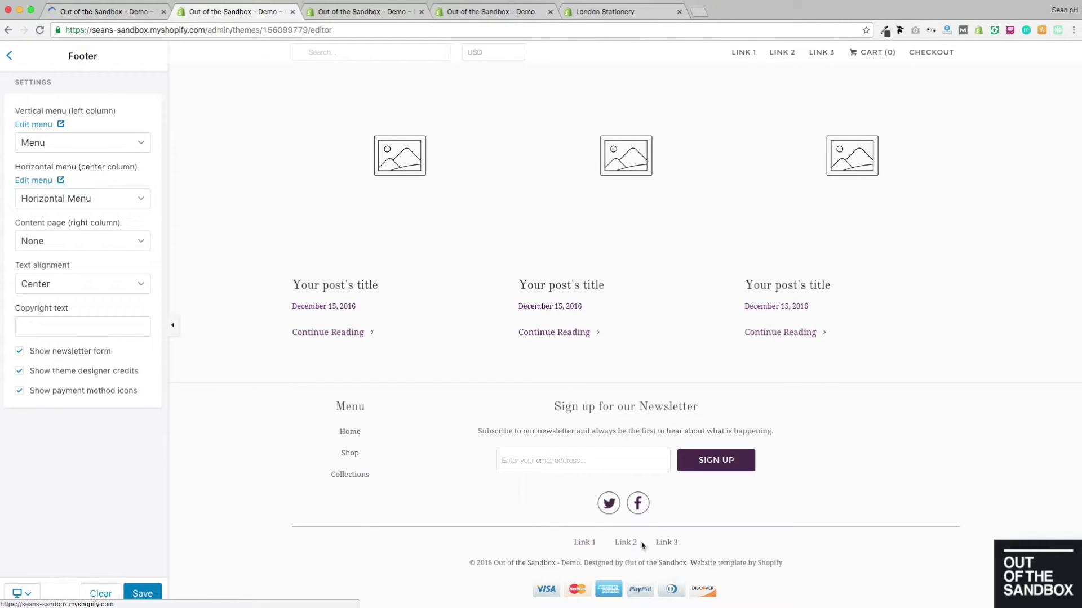
left_click(142, 242)
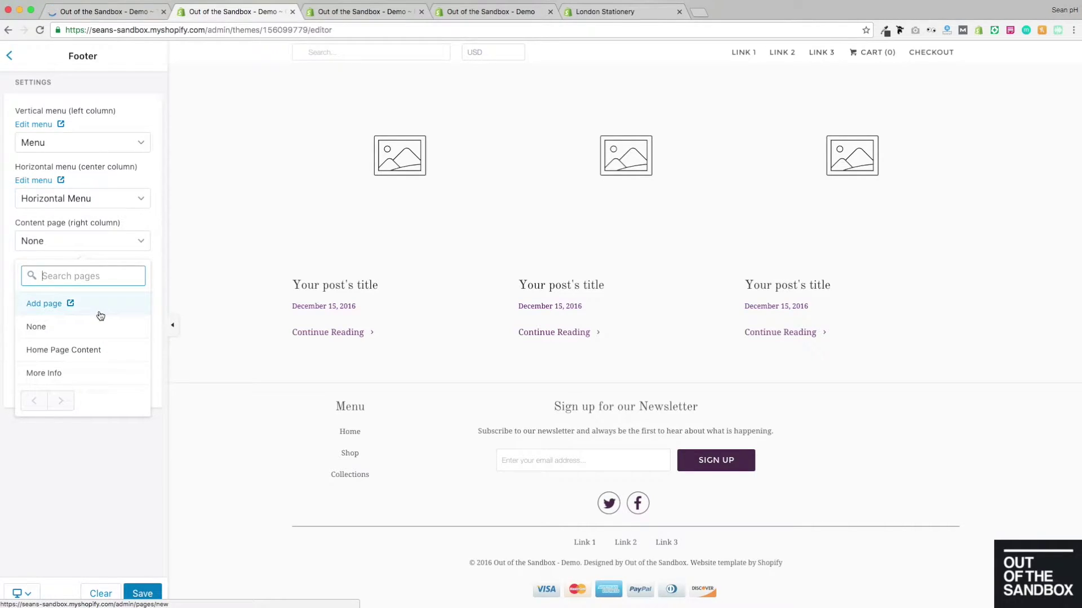
left_click(71, 378)
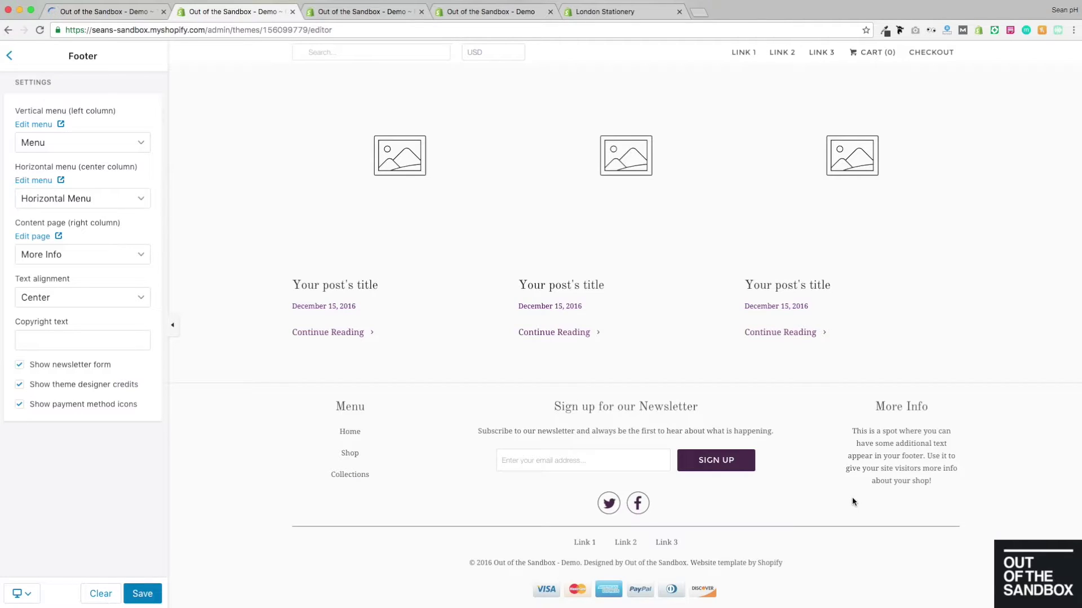
Try Left text alignment for the footer and restore it to Center.
left_click(134, 296)
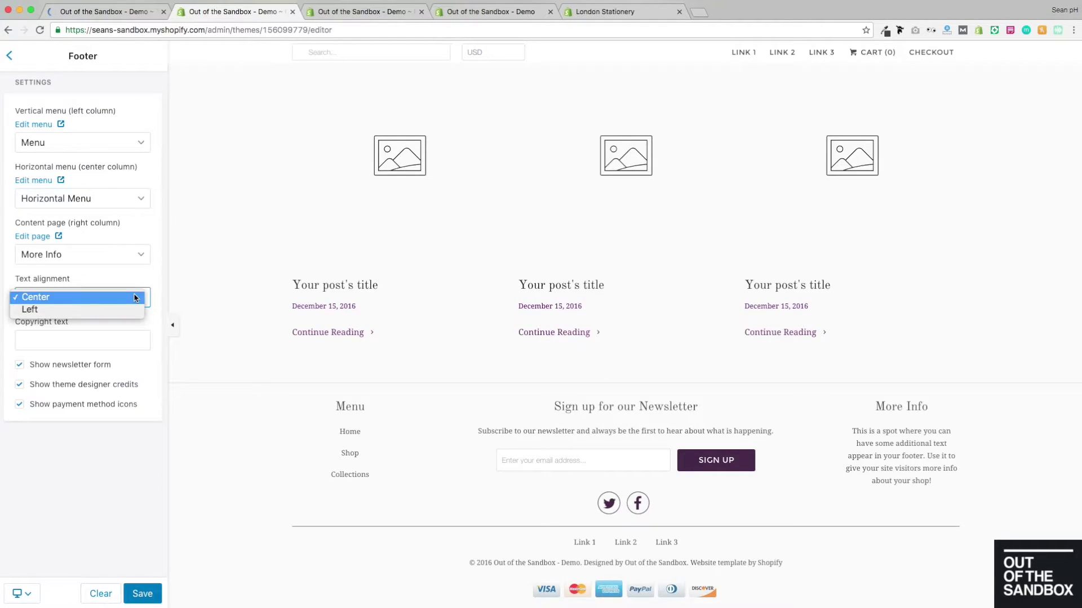
left_click(113, 308)
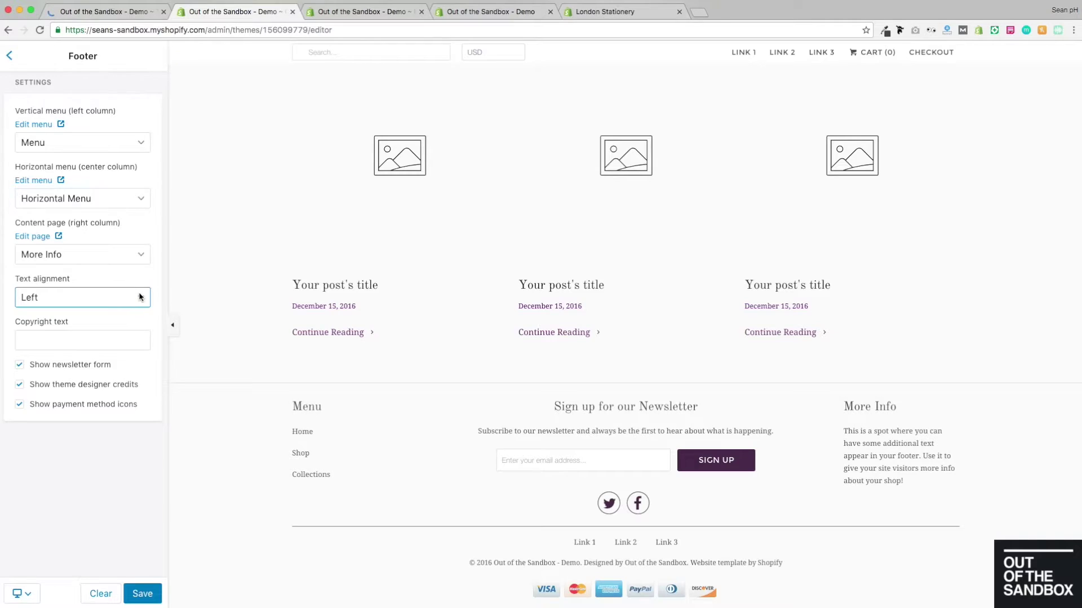
left_click(141, 298)
left_click(110, 284)
left_click(108, 342)
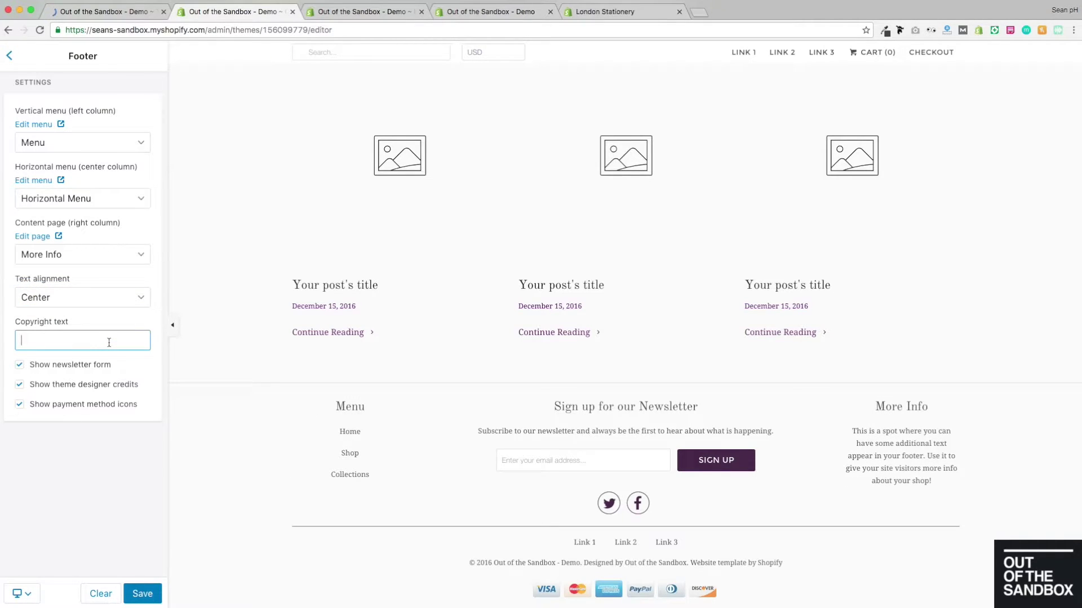
left_click(78, 437)
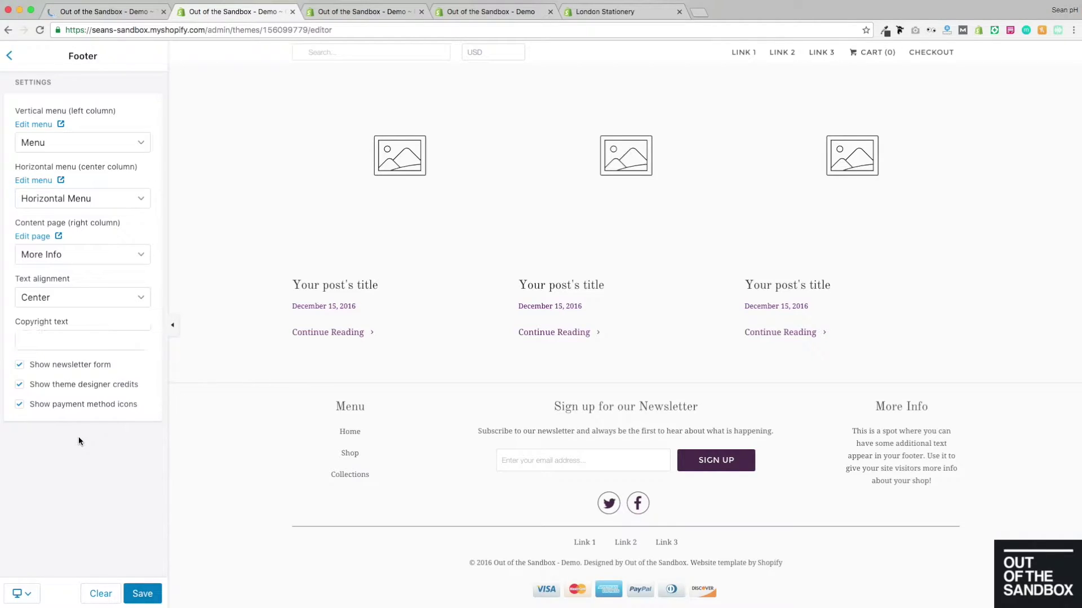
Try hiding the footer's newsletter form, theme designer credits and payment method icons, turning each back on.
left_click(63, 367)
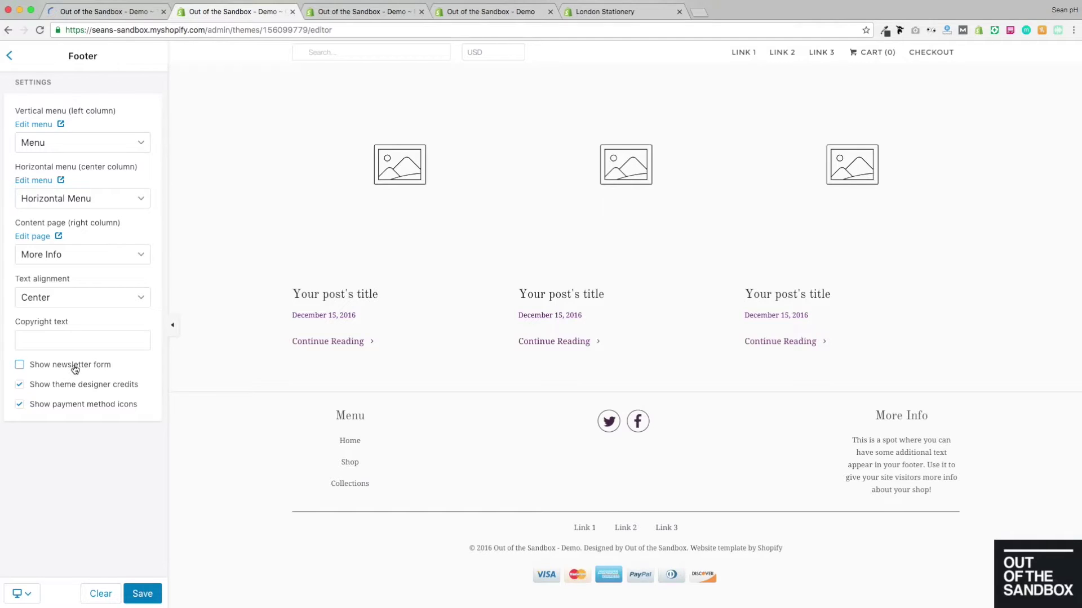
left_click(74, 369)
left_click(77, 387)
left_click(77, 388)
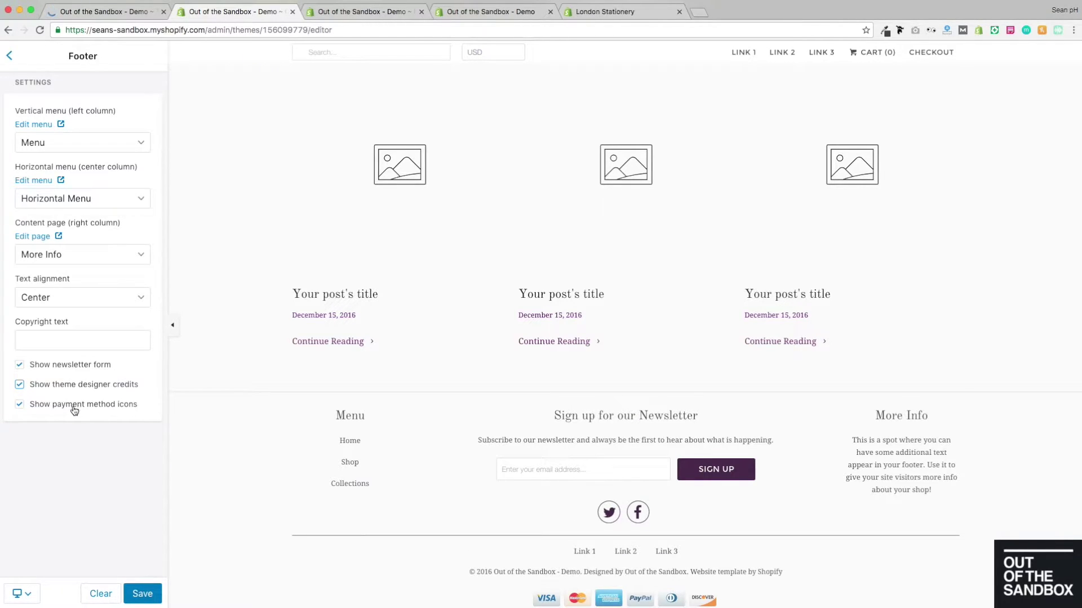
left_click(78, 406)
left_click(77, 406)
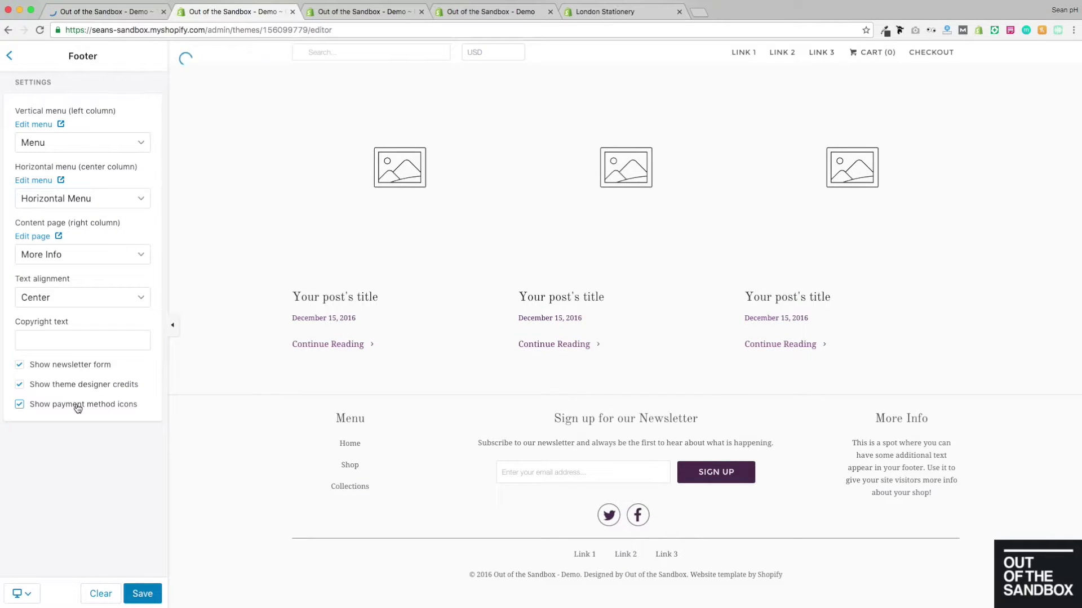
scroll(379, 430, "down", 2)
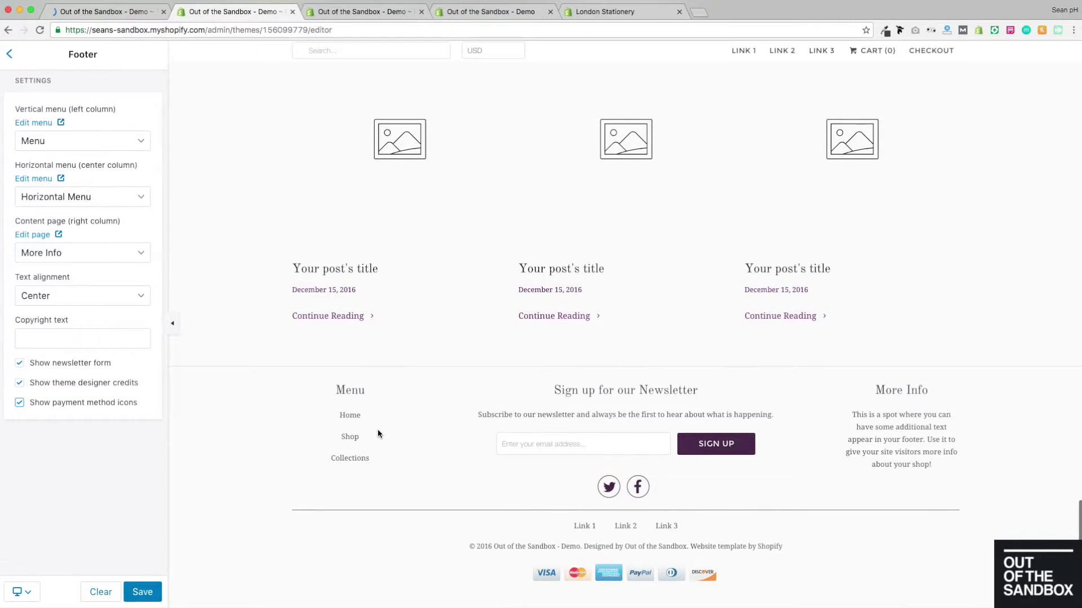
scroll(378, 433, "down", 1)
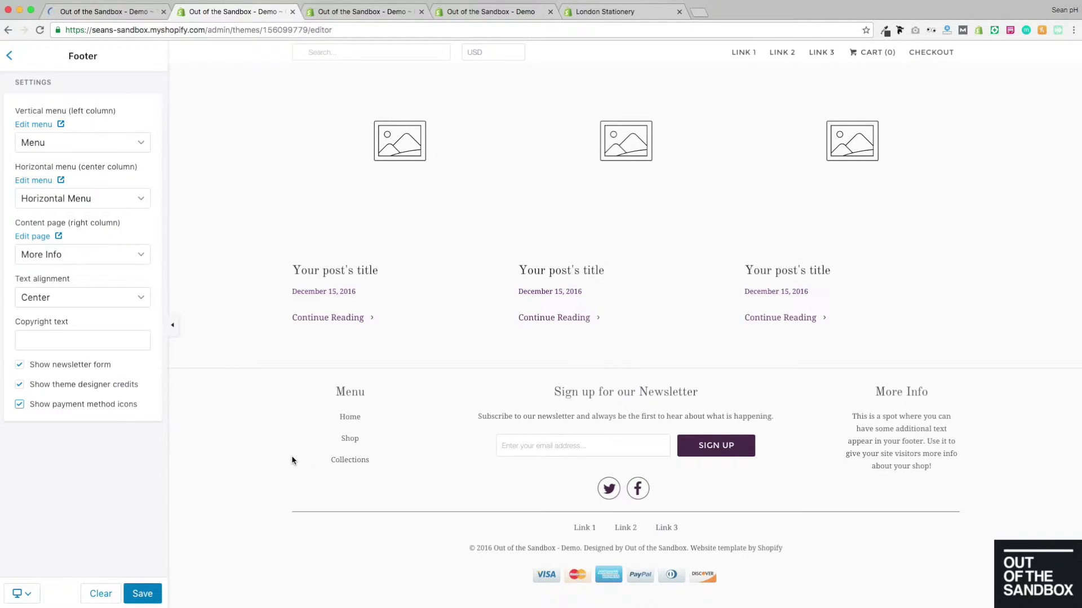
left_click(11, 57)
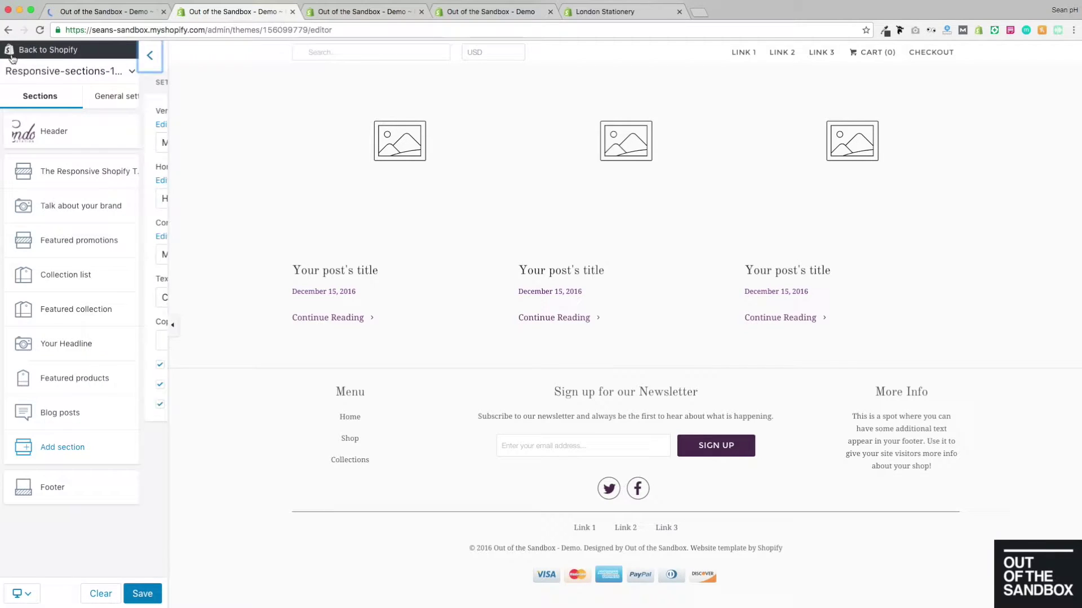
left_click(727, 6)
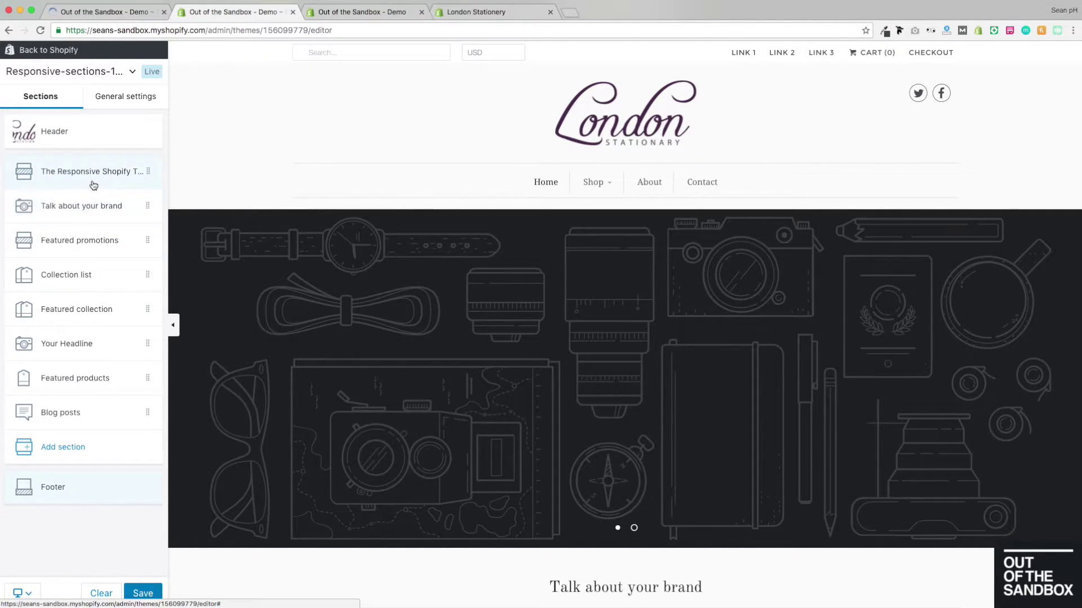
mouse_move(92, 208)
left_mouse_down()
mouse_move(99, 335)
mouse_move(93, 209)
left_mouse_up()
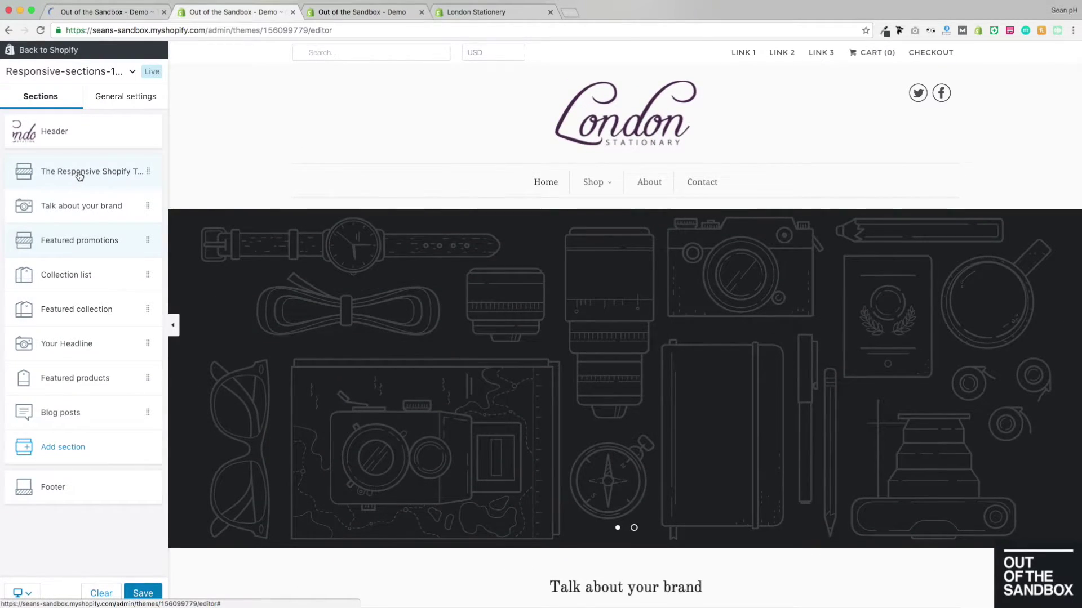
mouse_move(80, 176)
left_mouse_down()
mouse_move(83, 321)
mouse_move(86, 205)
mouse_move(75, 171)
left_mouse_up()
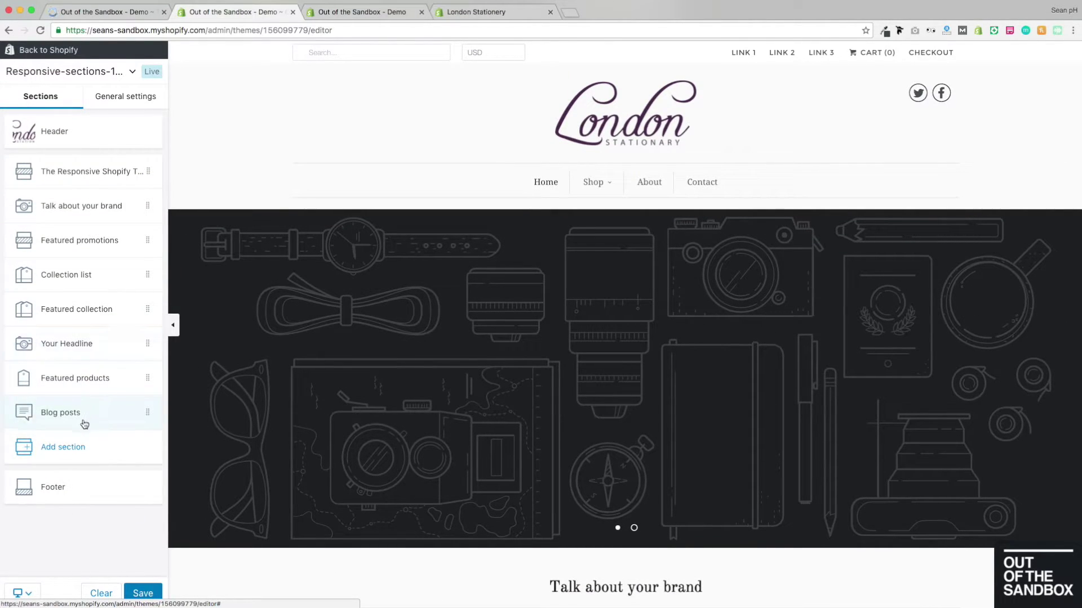
Preview the available blog, collection and image section types, from Blog posts through Image with text overlay to Slideshow, without adding any.
left_click(61, 449)
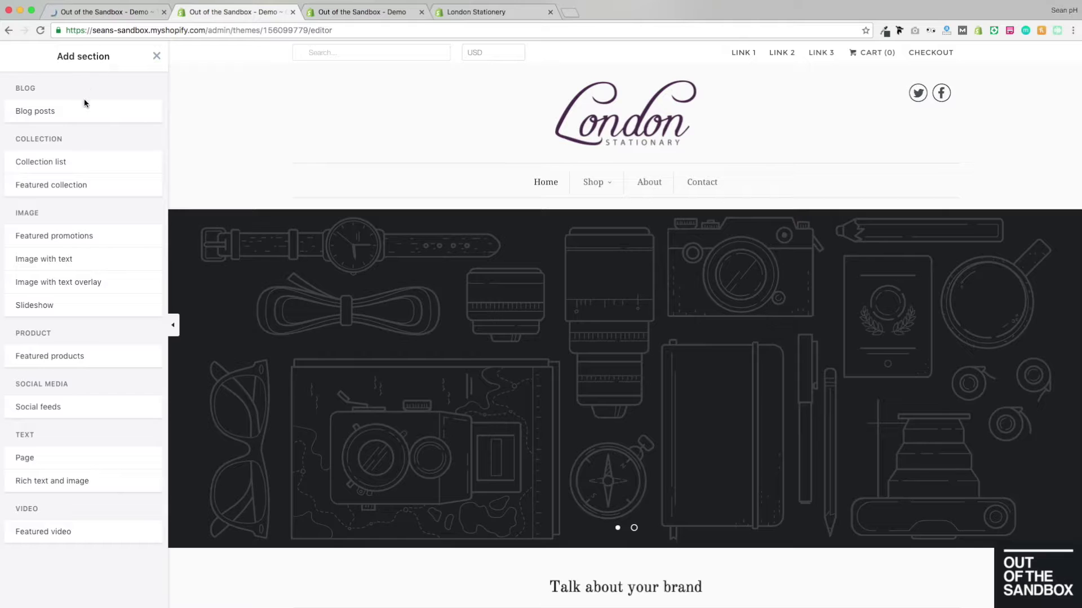
left_click(72, 116)
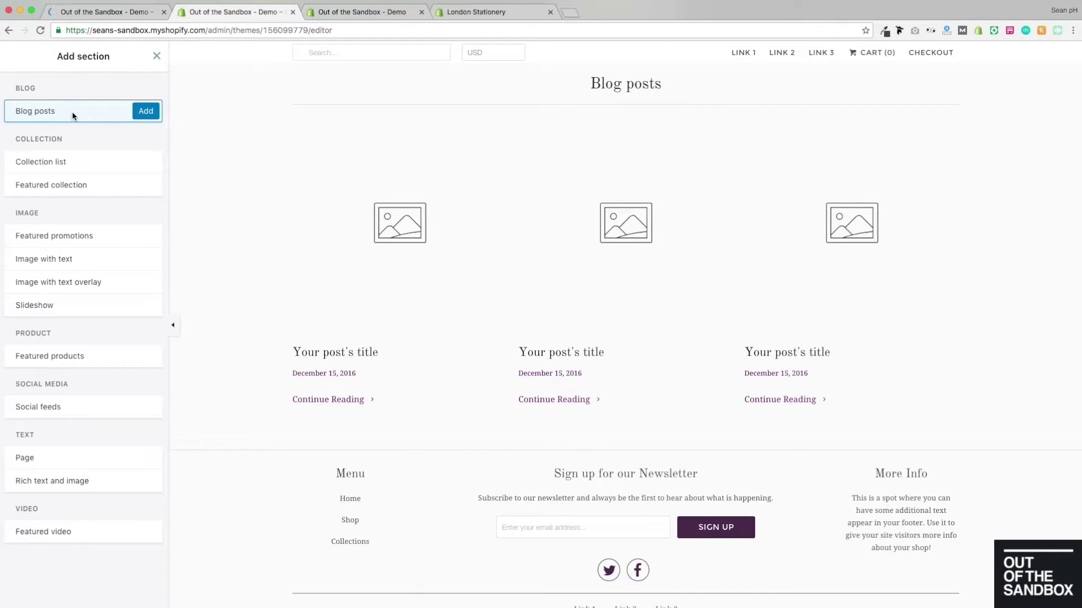
left_click(85, 164)
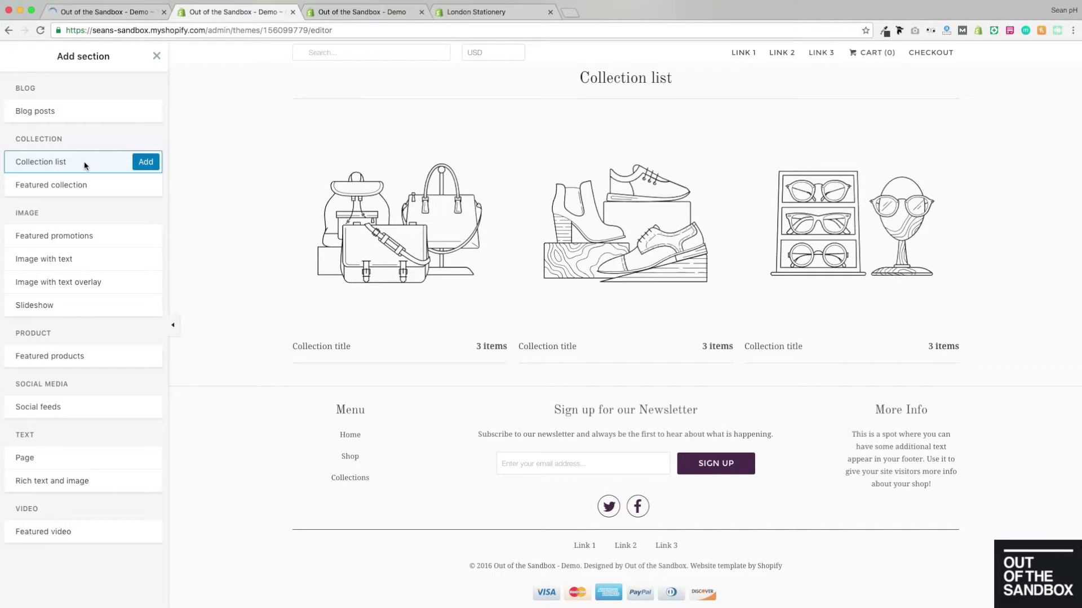
left_click(100, 189)
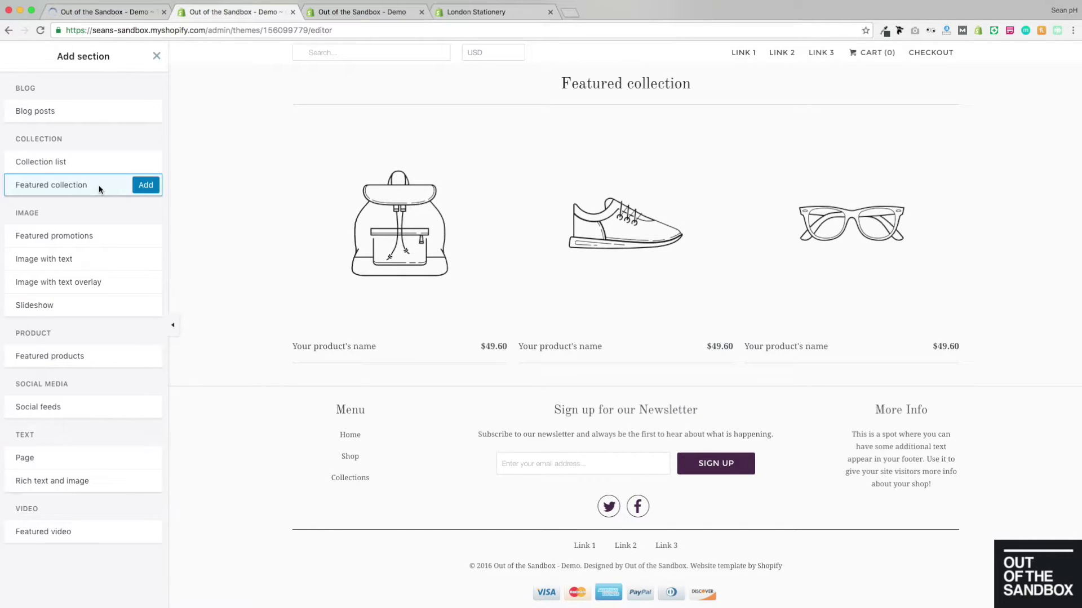
left_click(104, 237)
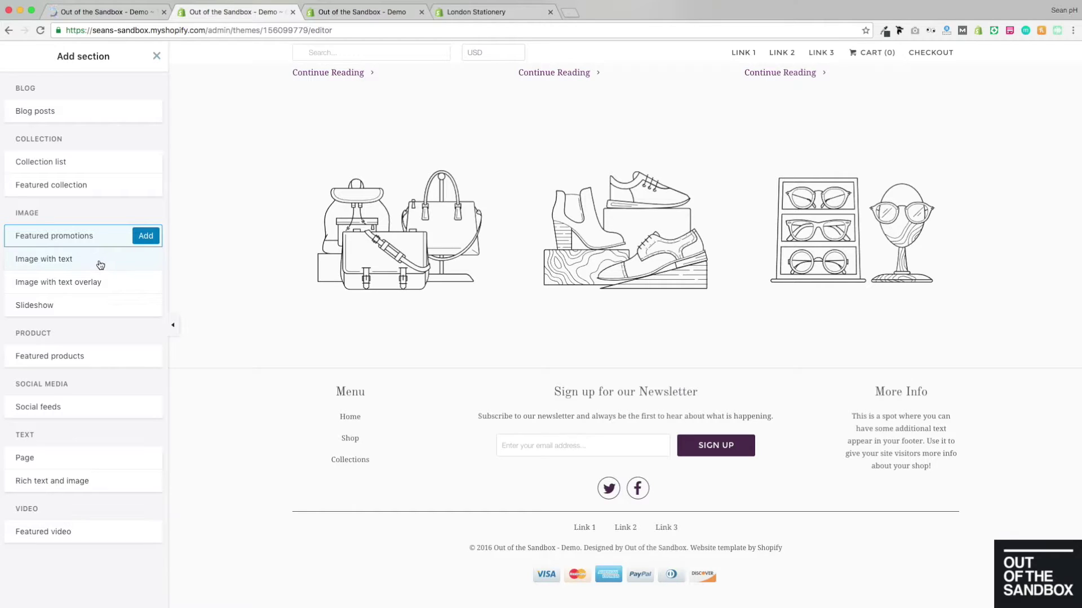
left_click(100, 265)
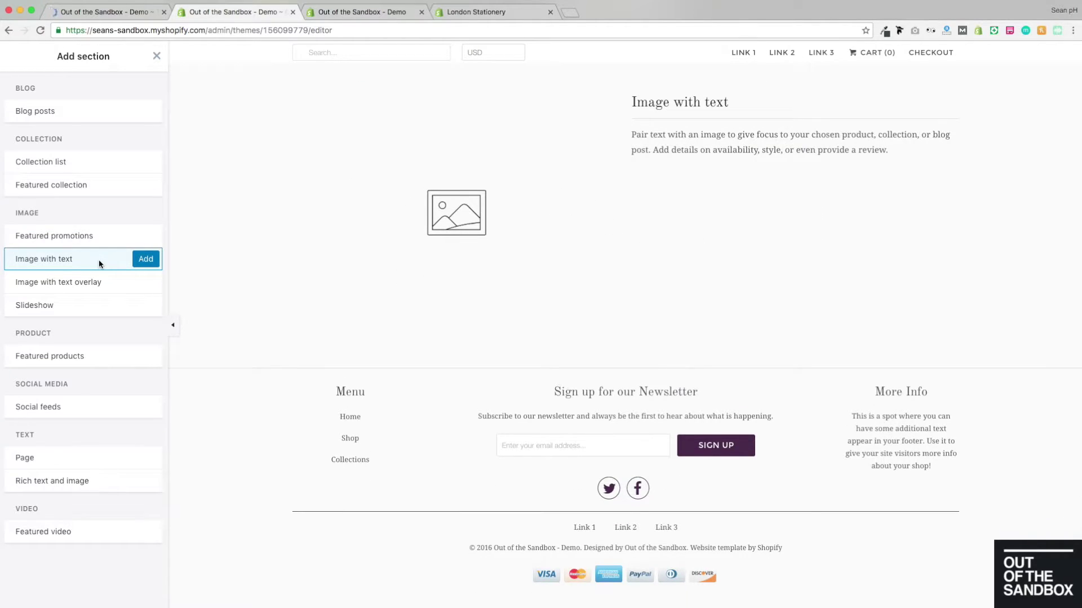
left_click(112, 287)
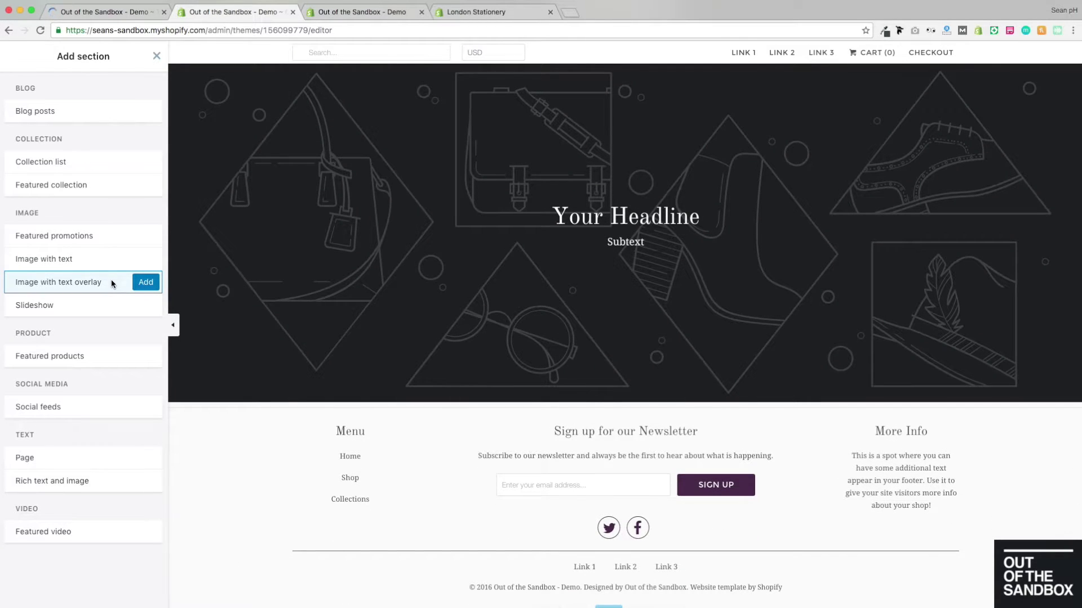
left_click(96, 308)
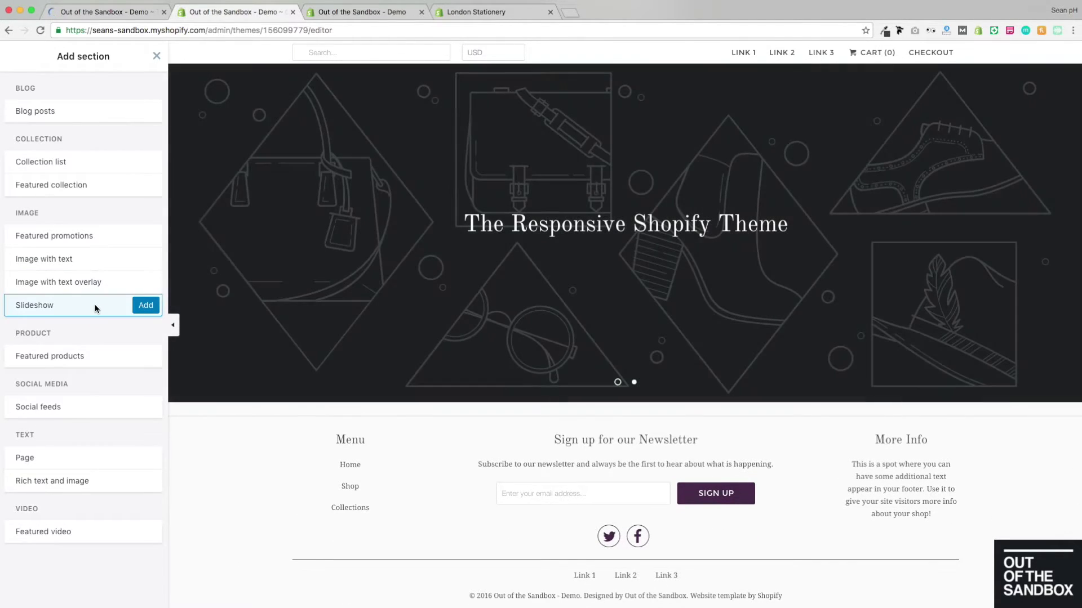
Preview the Featured products, Social feeds, Page, Rich text and image, and Featured video section types, adding none of them.
left_click(98, 359)
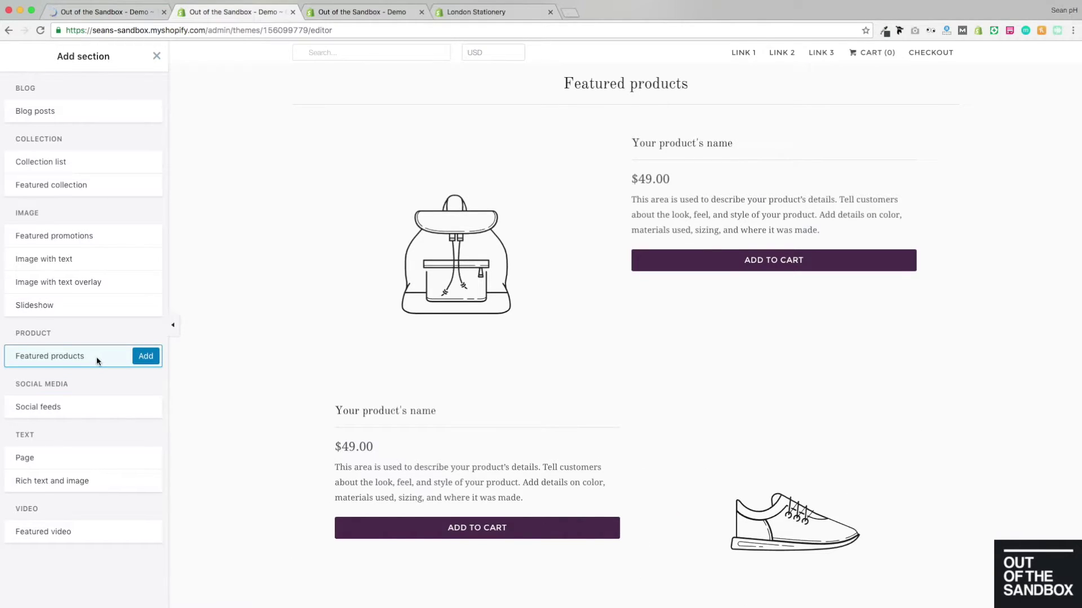
left_click(93, 405)
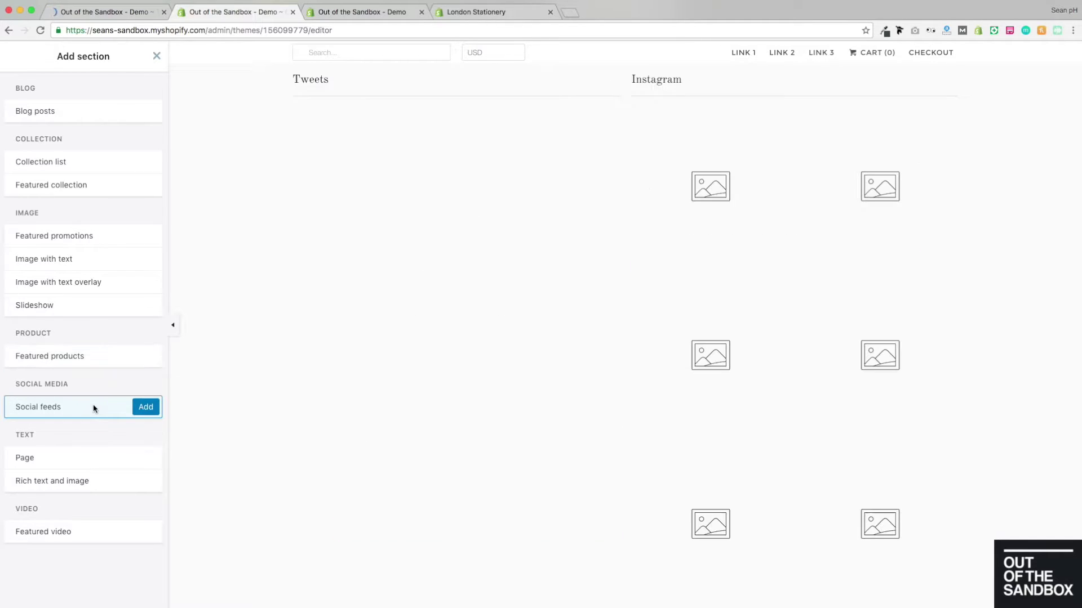
left_click(70, 461)
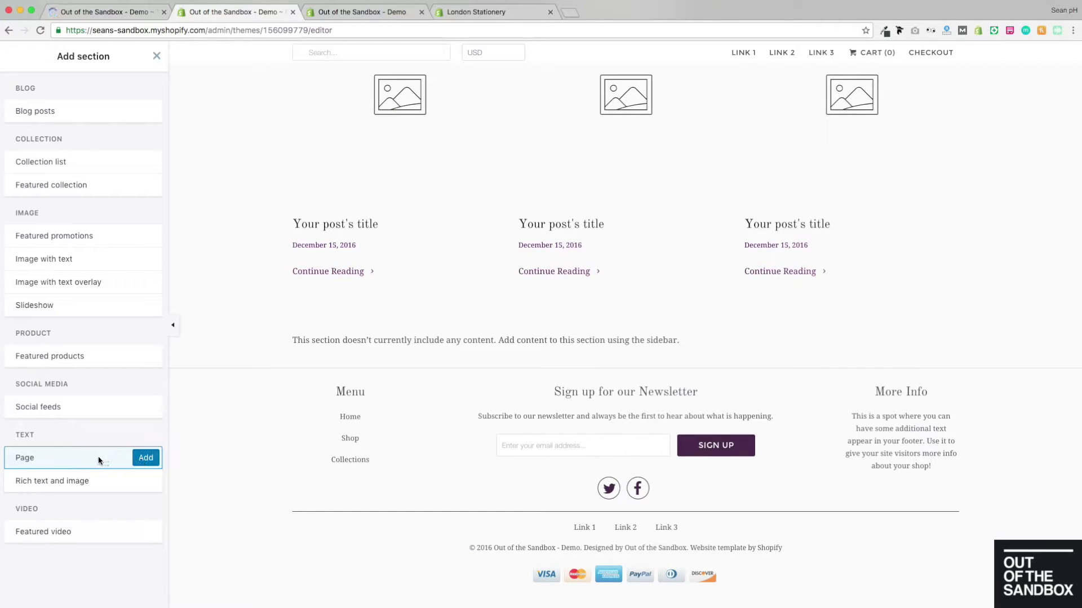
left_click(104, 487)
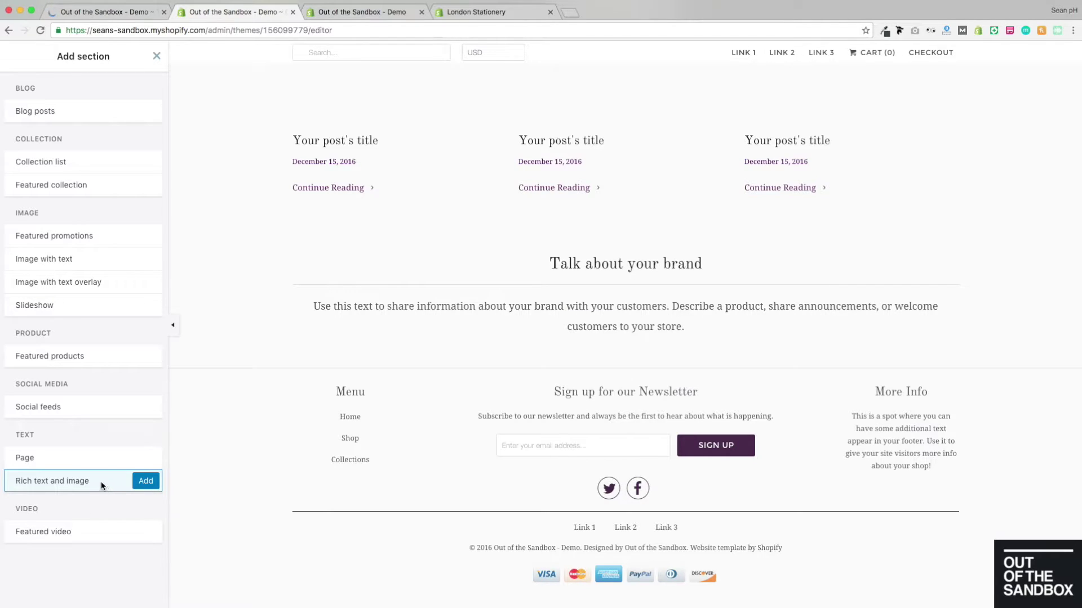
left_click(88, 532)
left_click(156, 56)
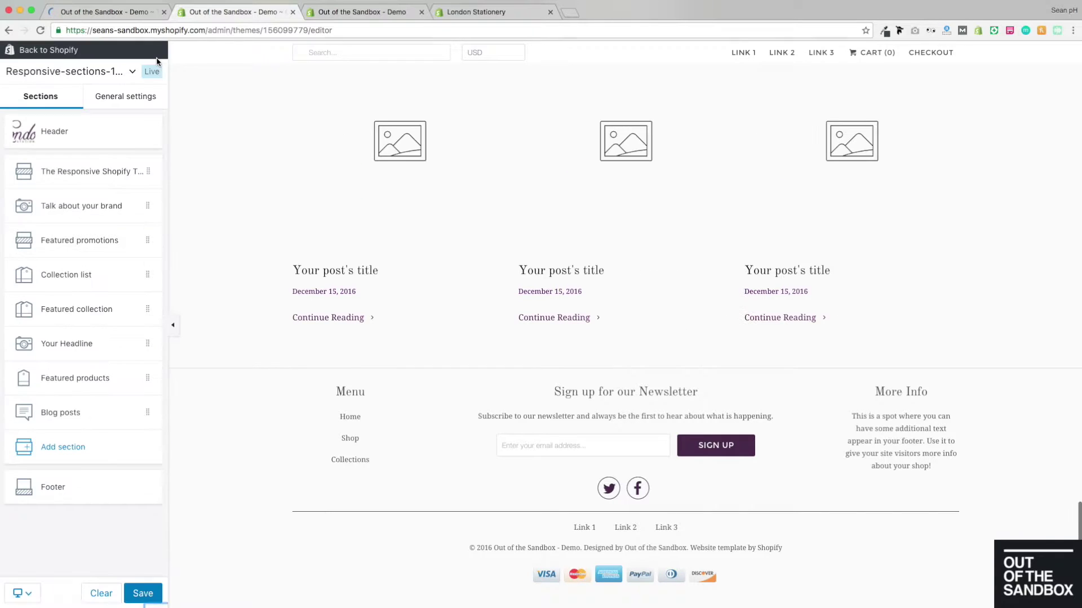
Compare the homepage preview with the London Stationery demo's homepage, from its slideshow through the Editor's Picks collection.
scroll(273, 353, "up", 15)
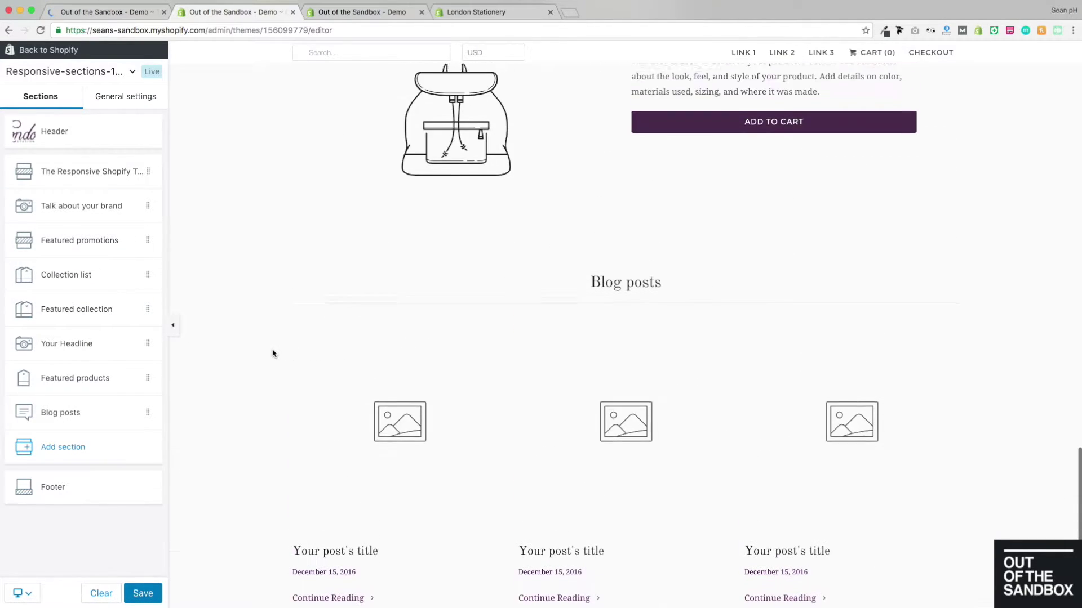
scroll(273, 354, "up", 15)
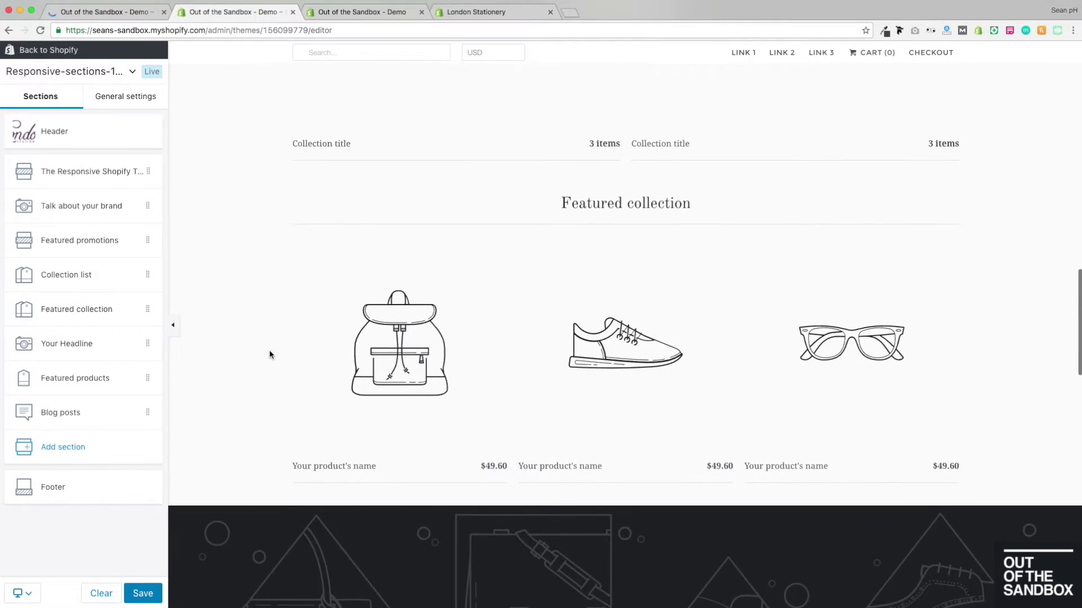
scroll(265, 354, "up", 5)
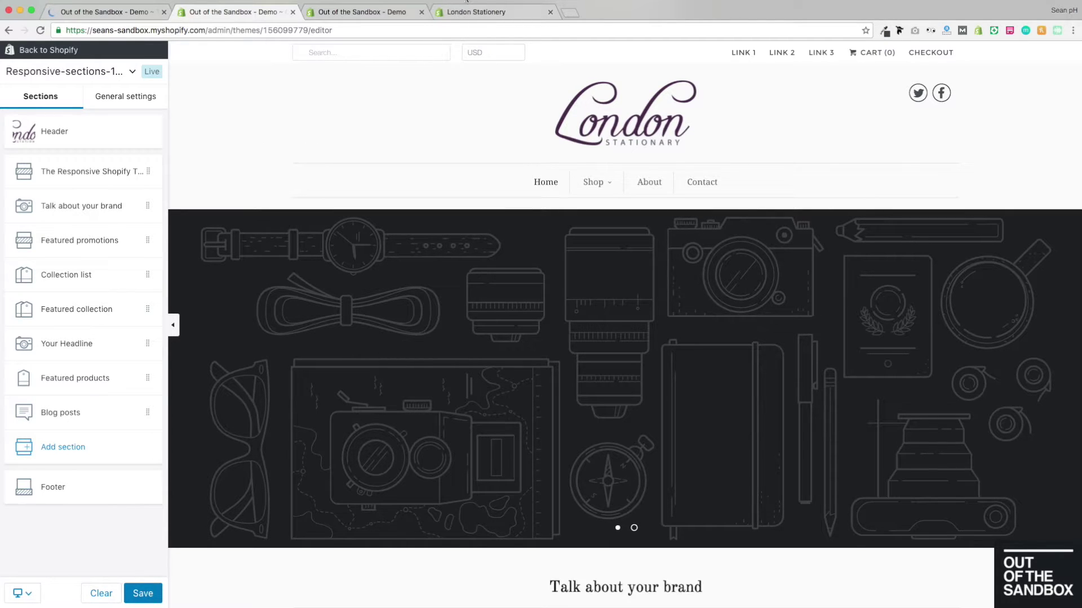
left_click(487, 12)
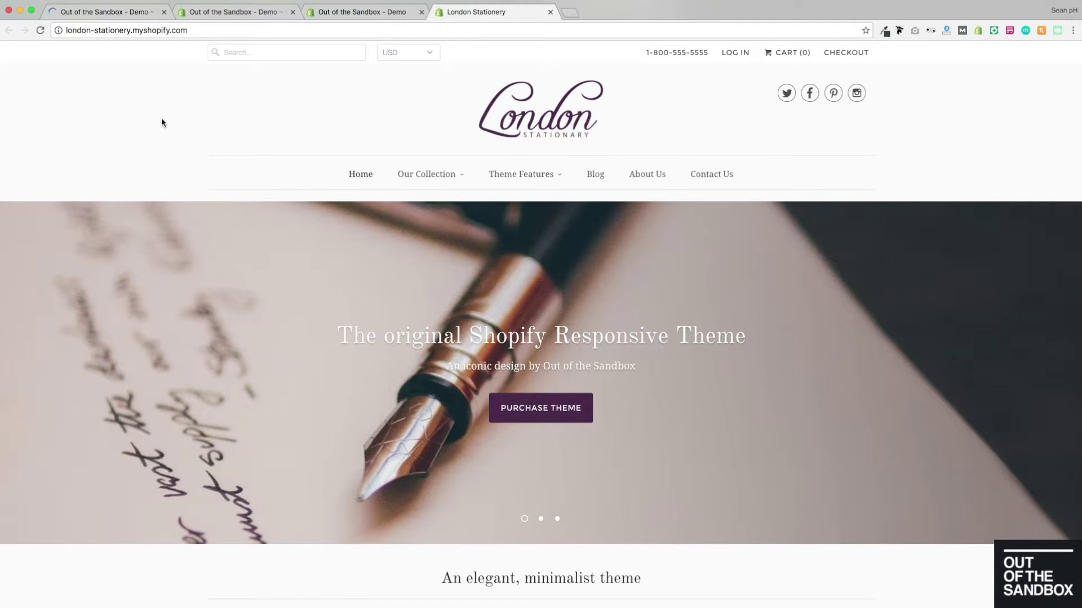
scroll(169, 137, "down", 3)
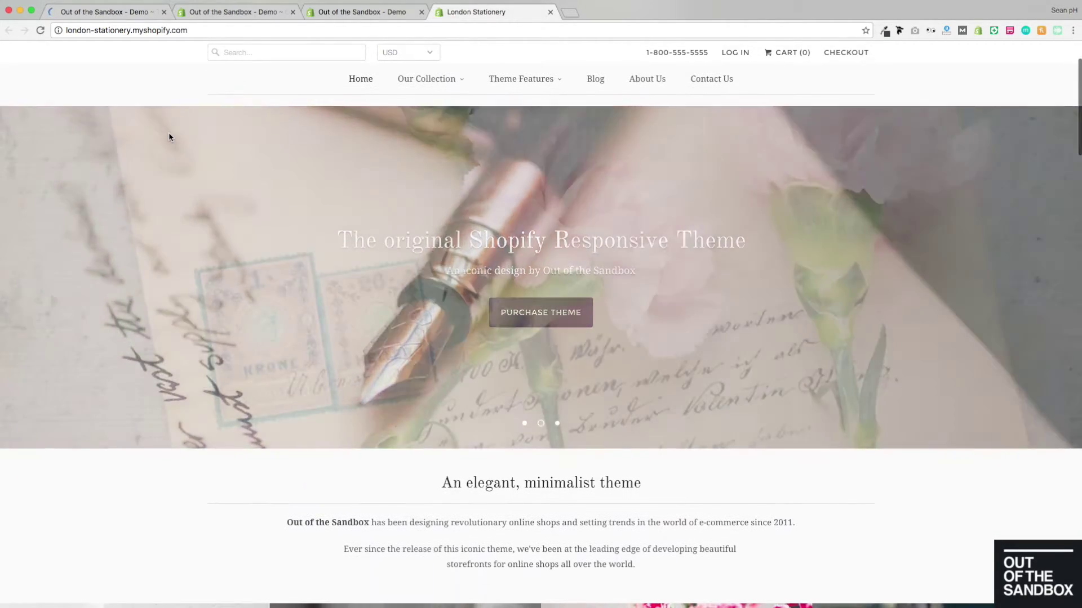
scroll(169, 137, "down", 5)
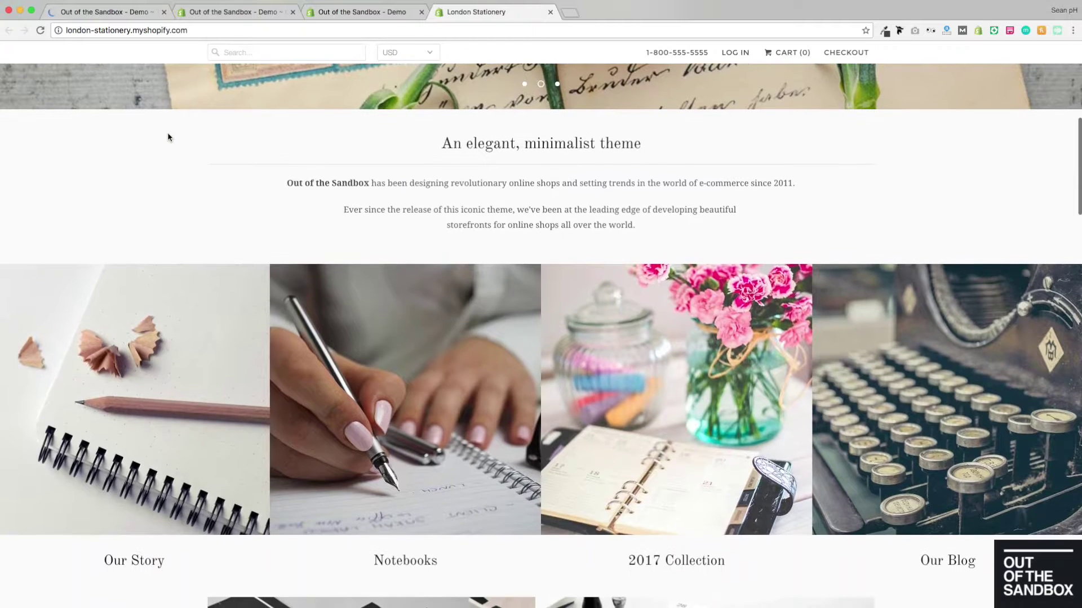
scroll(168, 137, "down", 6)
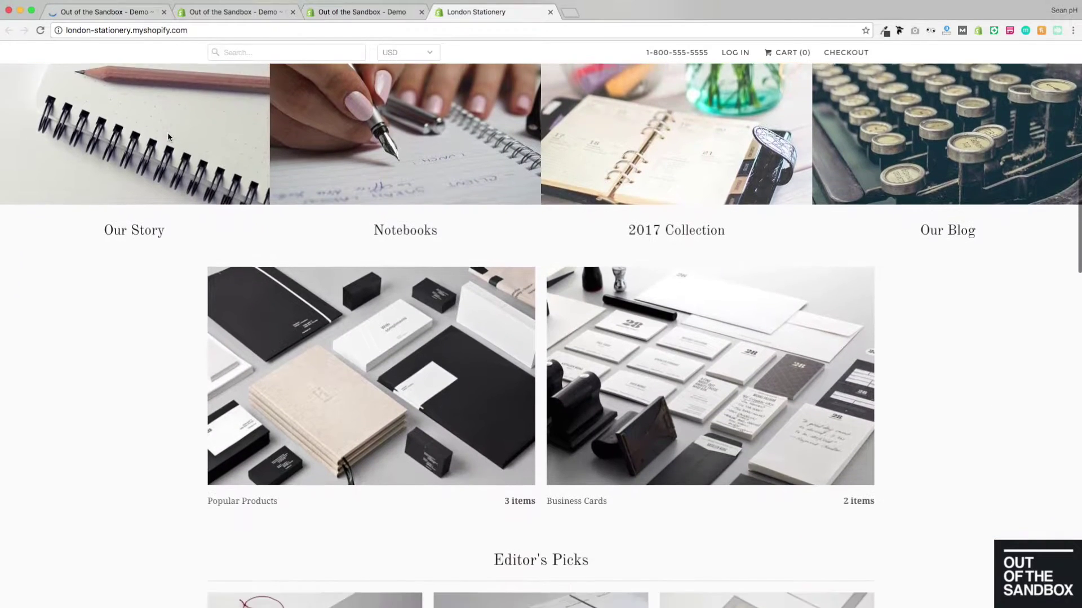
scroll(163, 140, "down", 3)
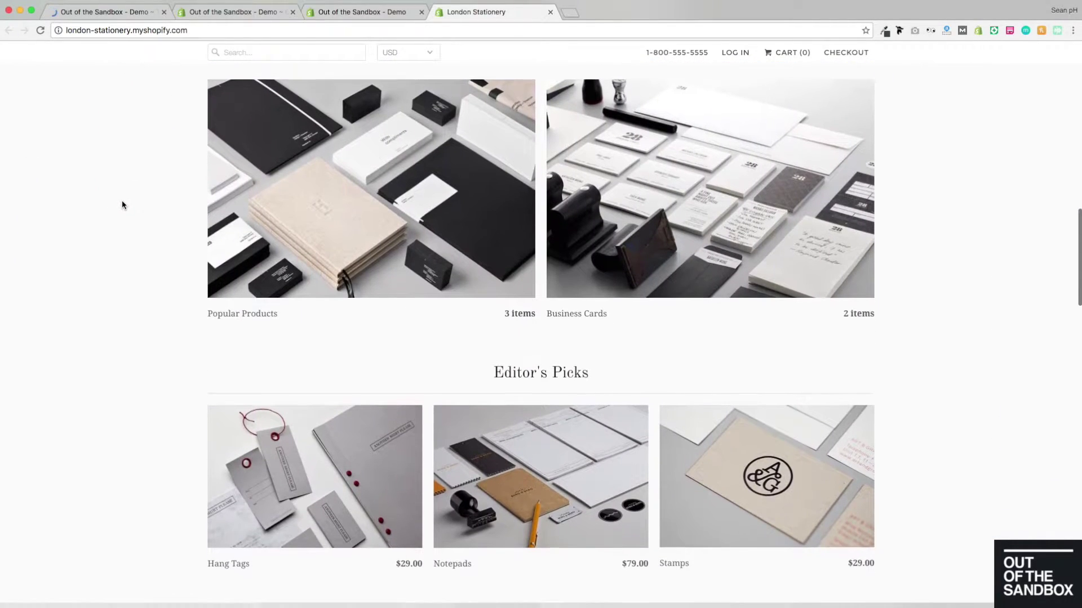
scroll(84, 214, "down", 4)
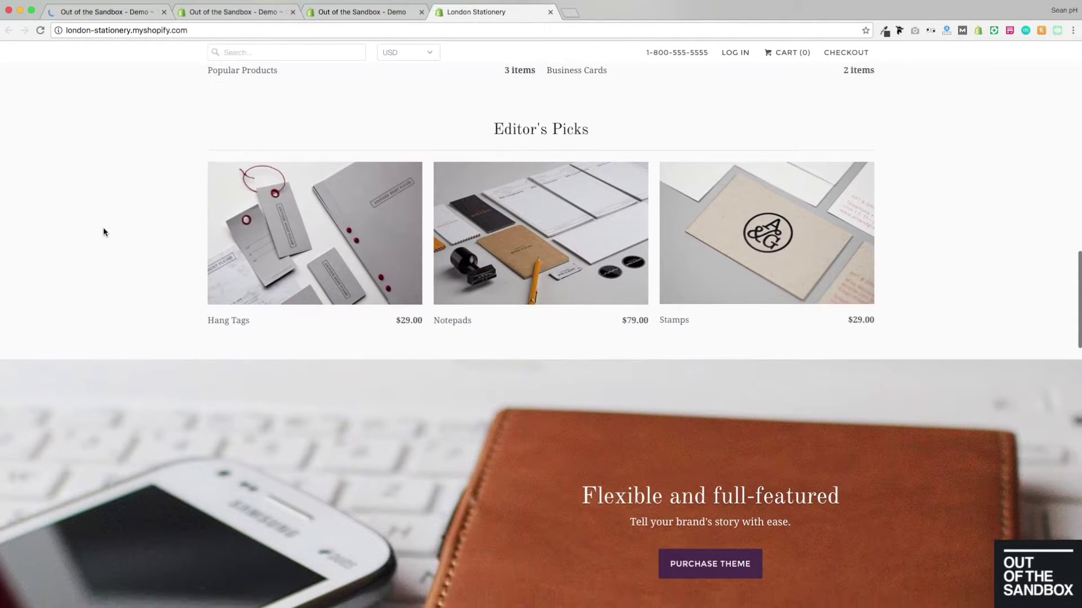
mouse_move(522, 243)
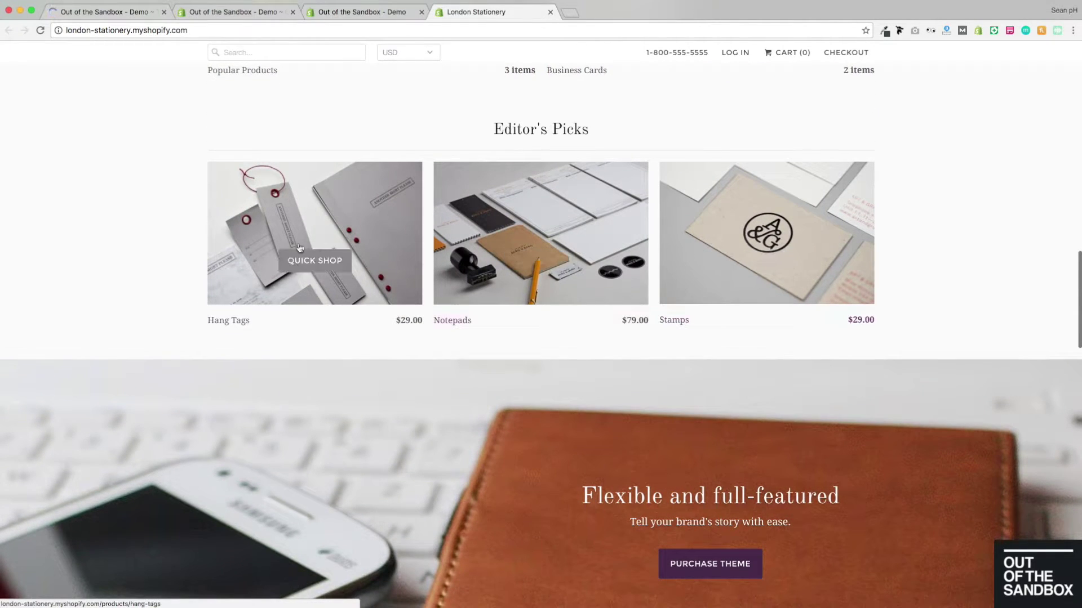
Examine the rest of the London Stationery demo homepage, from the Flexible and full-featured banner through the Instagram feed to the footer.
scroll(144, 196, "down", 3)
scroll(145, 197, "down", 1)
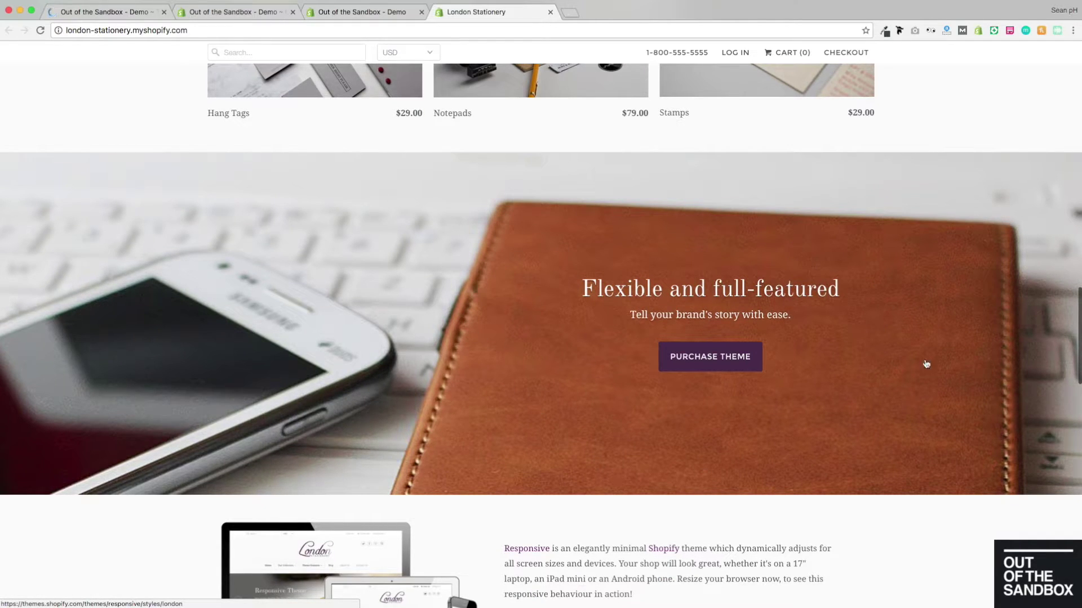
scroll(151, 251, "down", 6)
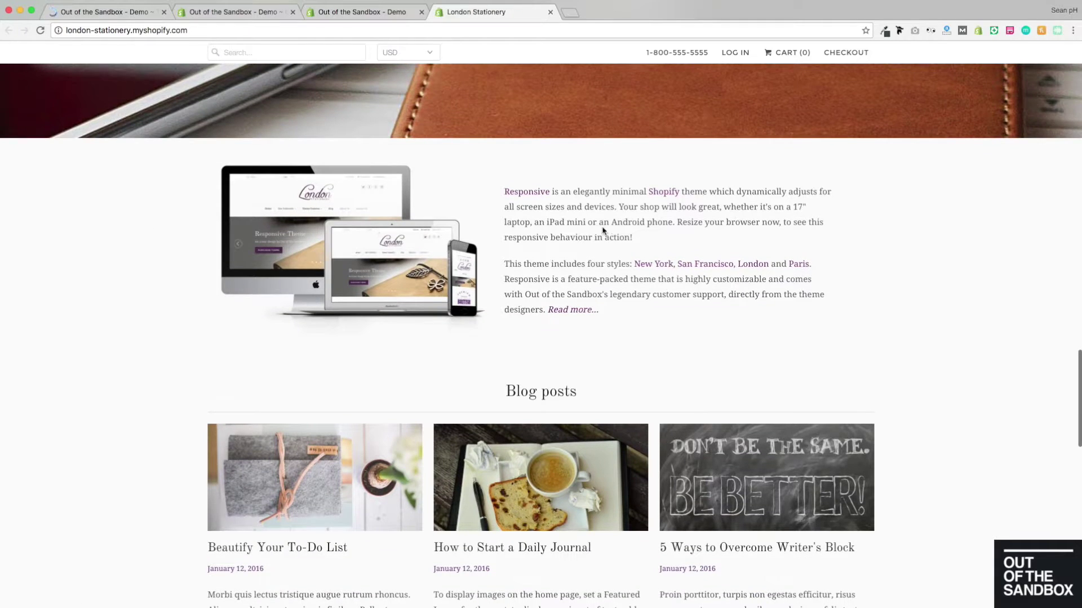
scroll(153, 222, "down", 4)
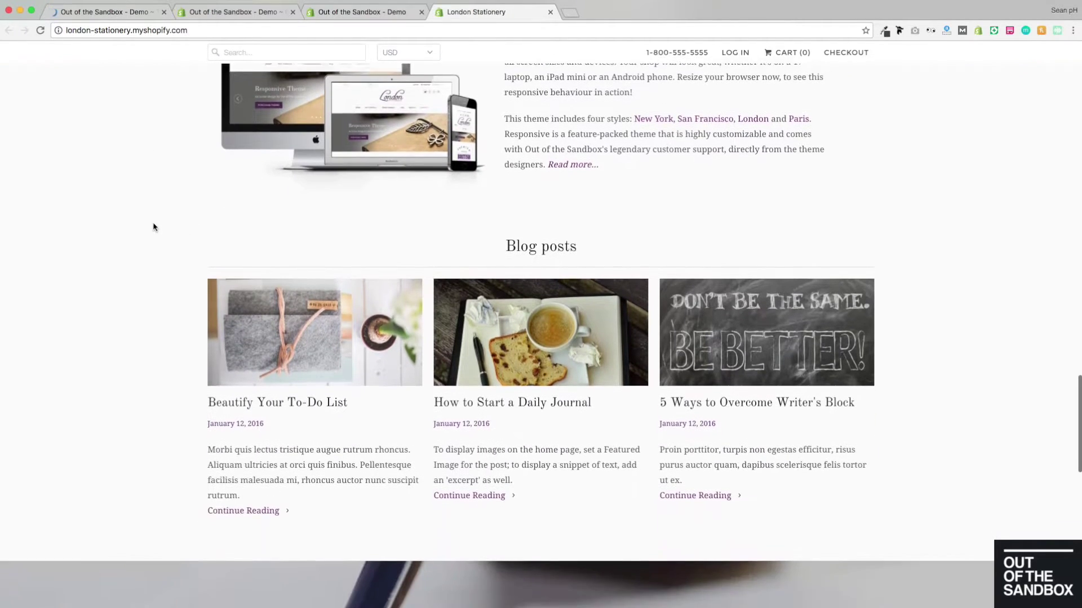
scroll(165, 224, "down", 8)
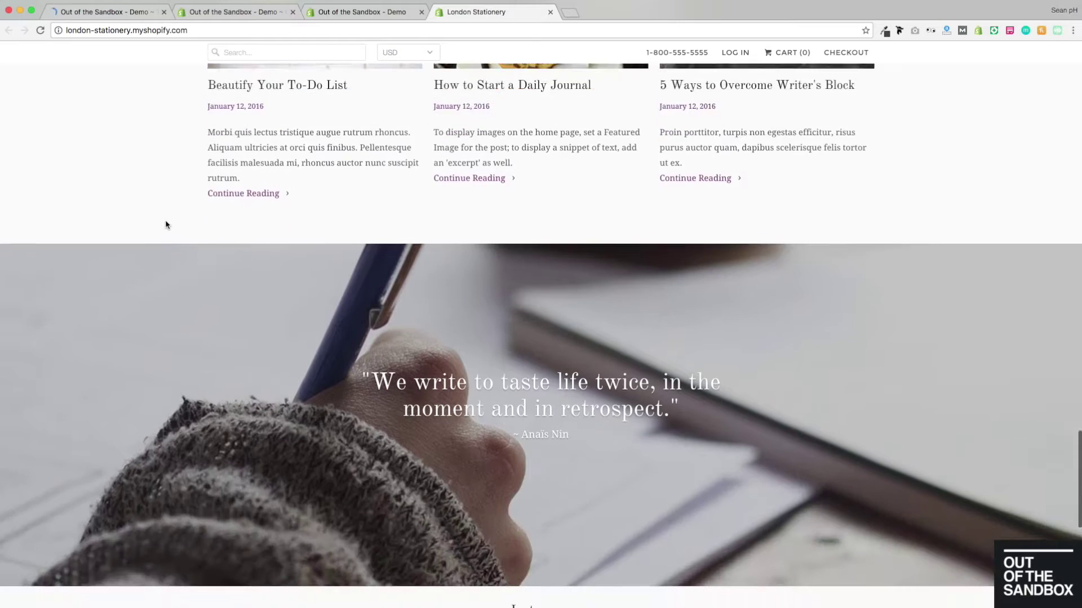
scroll(165, 224, "down", 5)
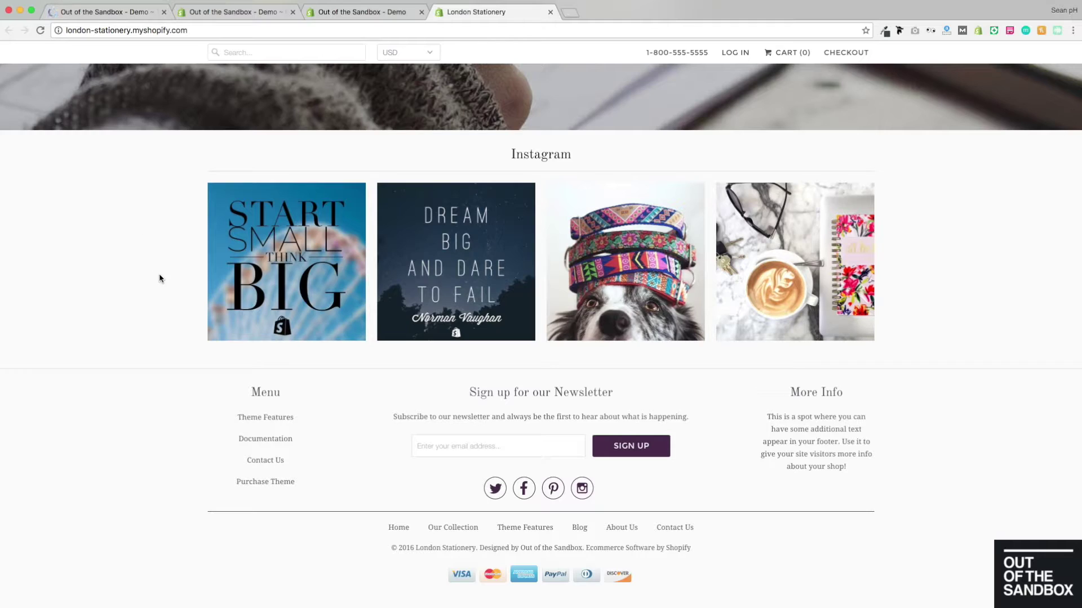
scroll(158, 278, "up", 20)
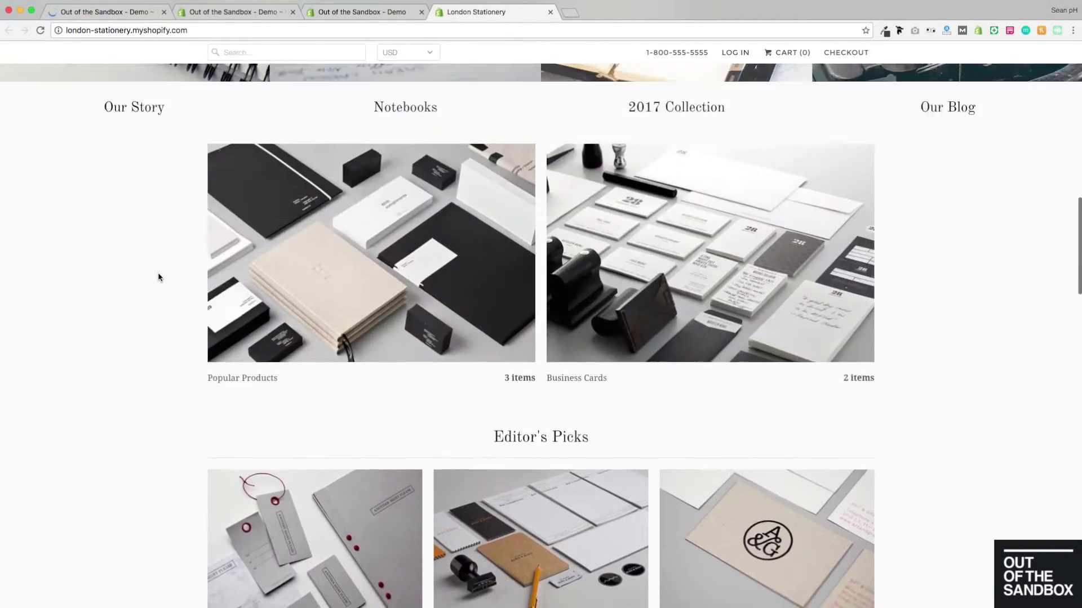
scroll(159, 277, "up", 15)
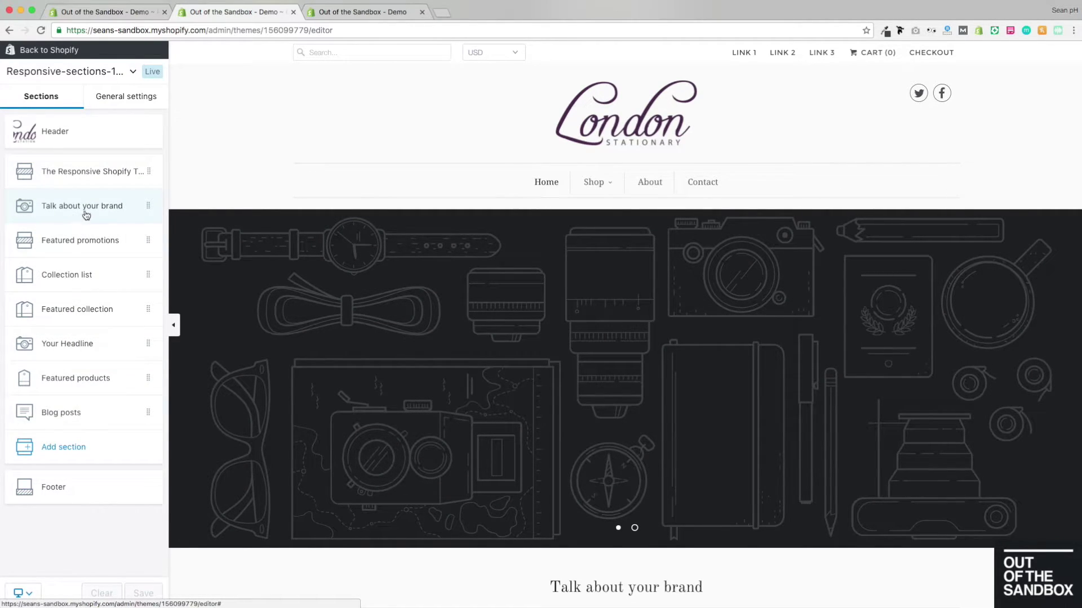
Delete the Talk about your brand and Featured promotions sections from the homepage.
left_click(85, 214)
scroll(99, 509, "down", 3)
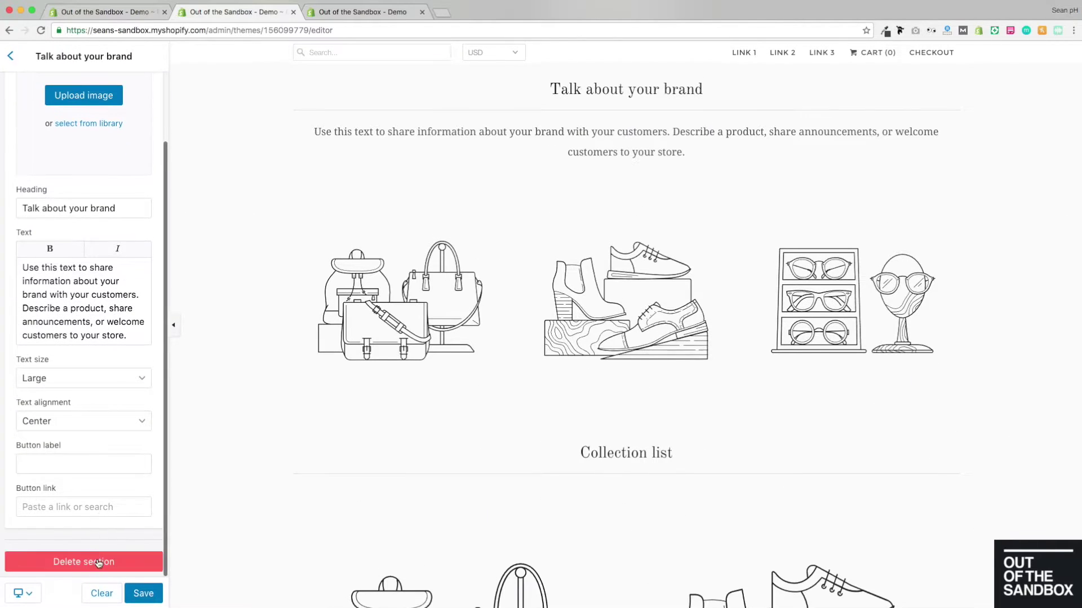
left_click(99, 562)
left_click(90, 210)
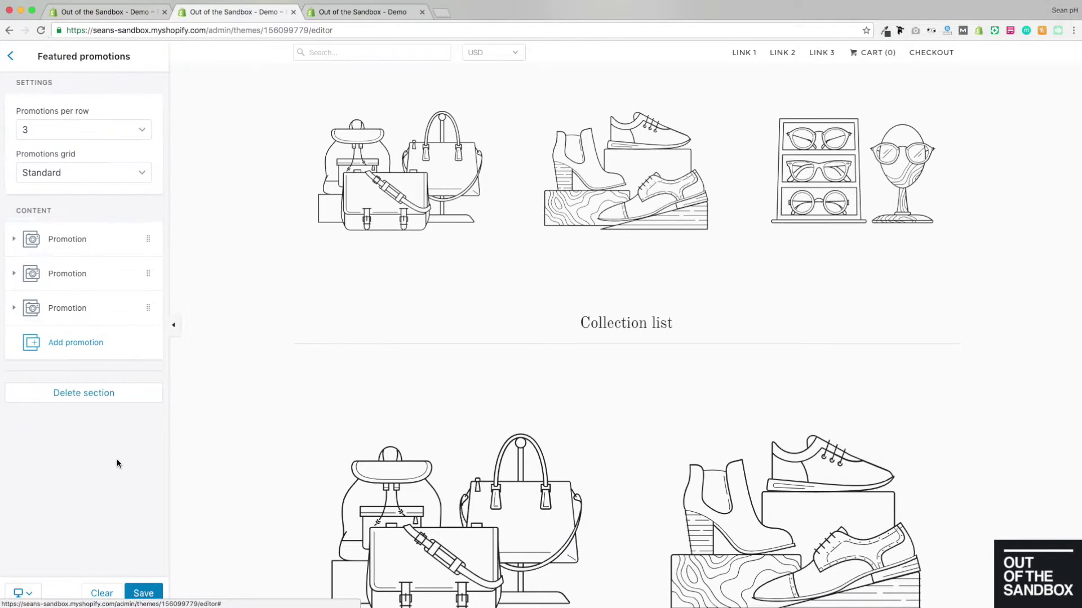
left_click(103, 399)
Delete the Collection list and Featured collection sections from the homepage.
left_click(79, 210)
left_click(103, 402)
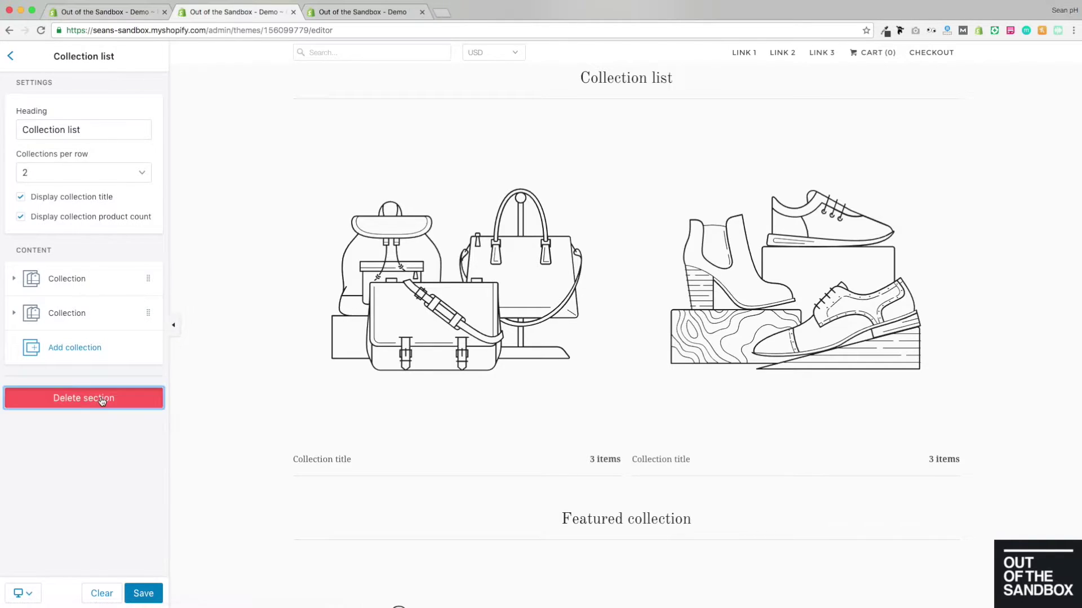
left_click(79, 210)
left_click(87, 313)
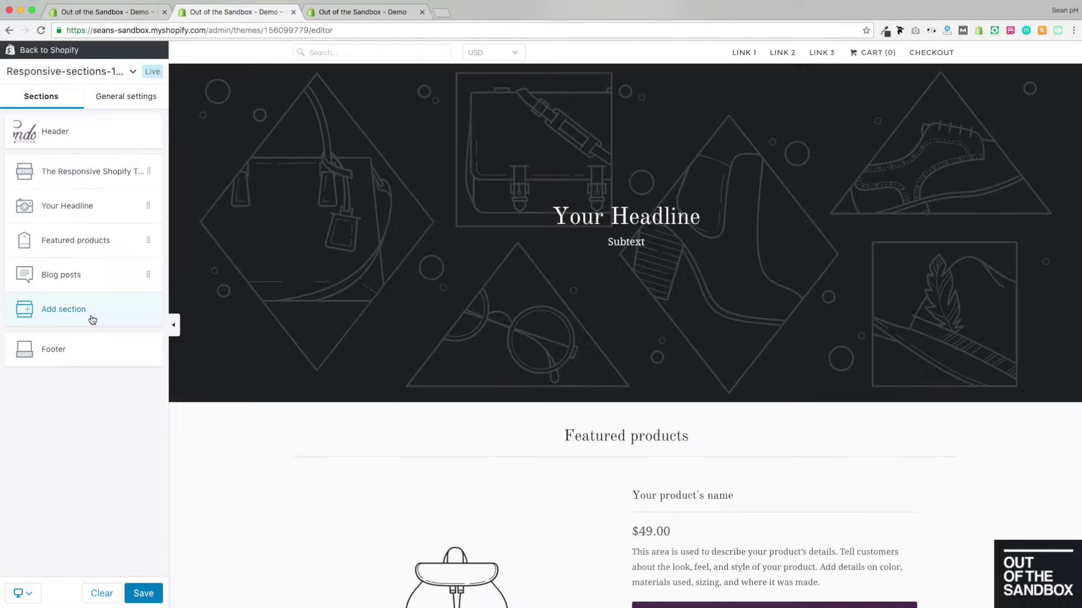
Delete the Your Headline section from the homepage.
left_click(70, 209)
scroll(76, 541, "down", 1)
left_click(83, 560)
Delete the Featured products and Blog posts sections from the homepage.
left_click(75, 213)
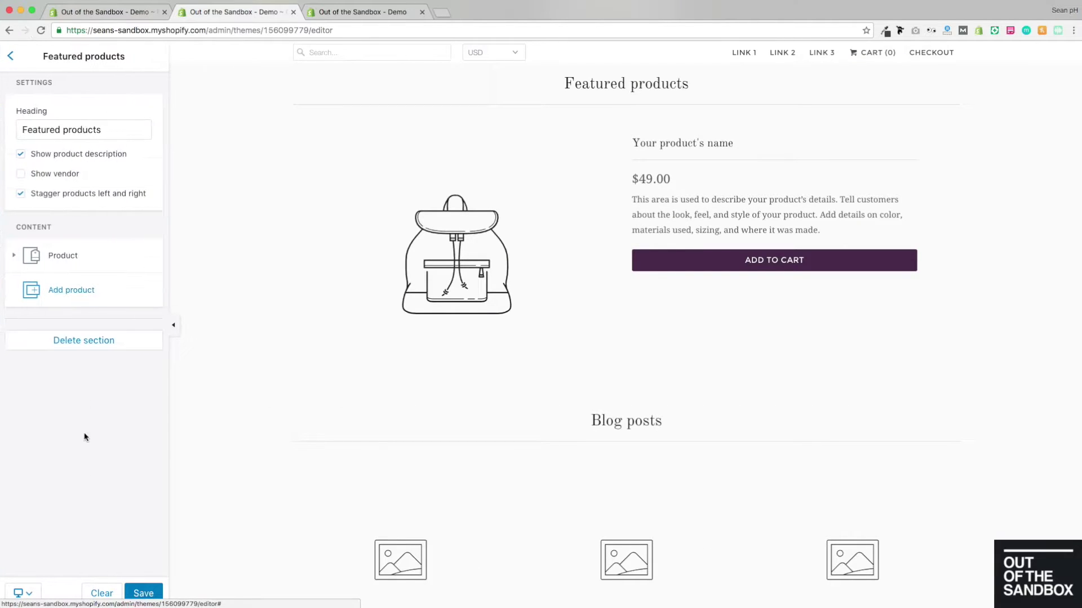
left_click(85, 340)
left_click(77, 211)
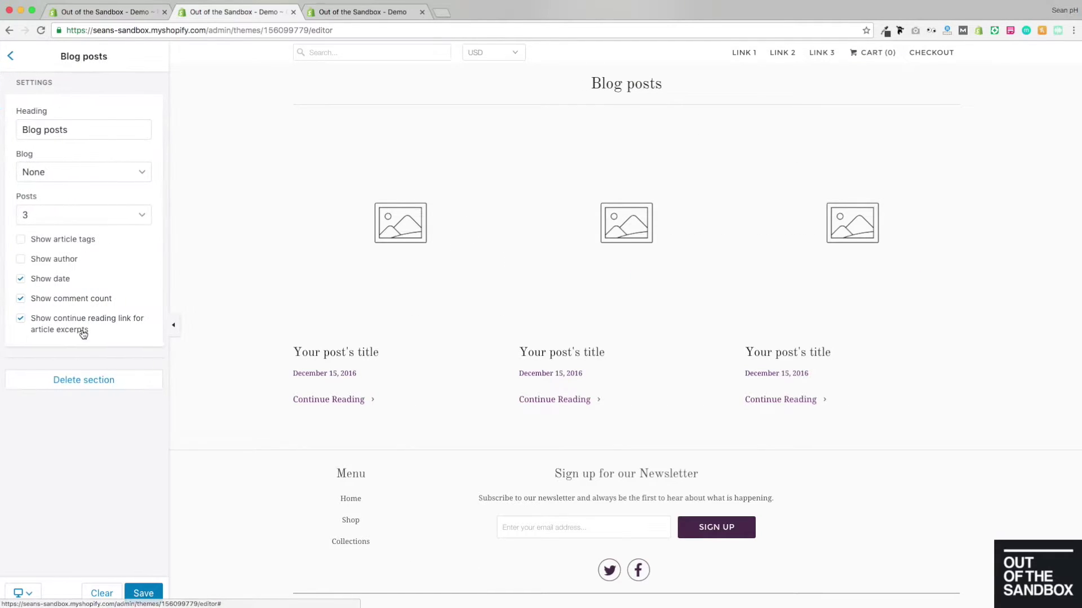
left_click(96, 381)
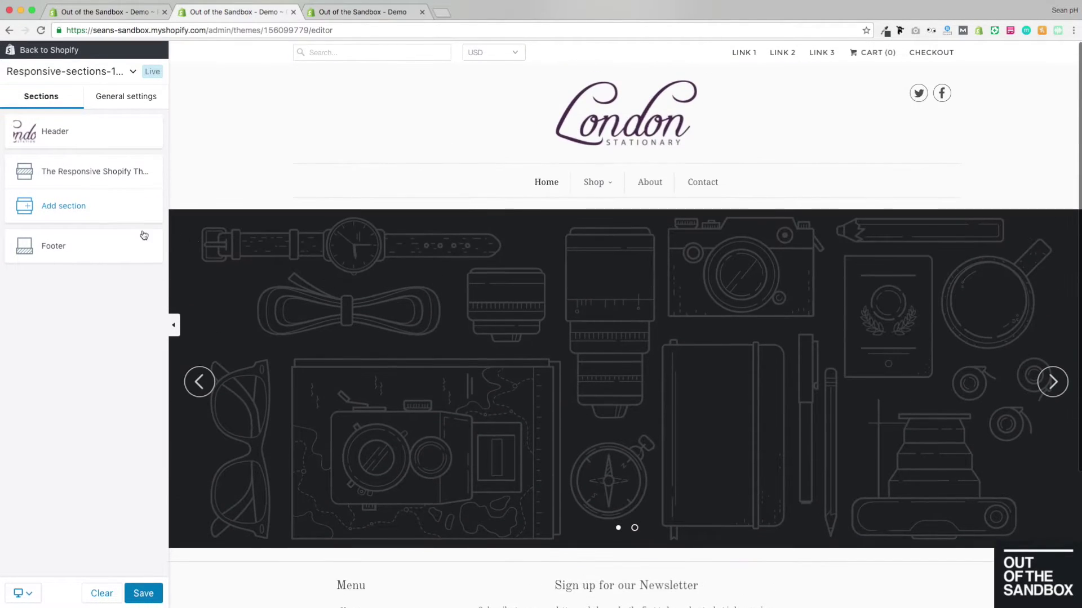
Open the homepage slideshow section and review its animation, slideshow speed and full screen width options.
left_click(96, 172)
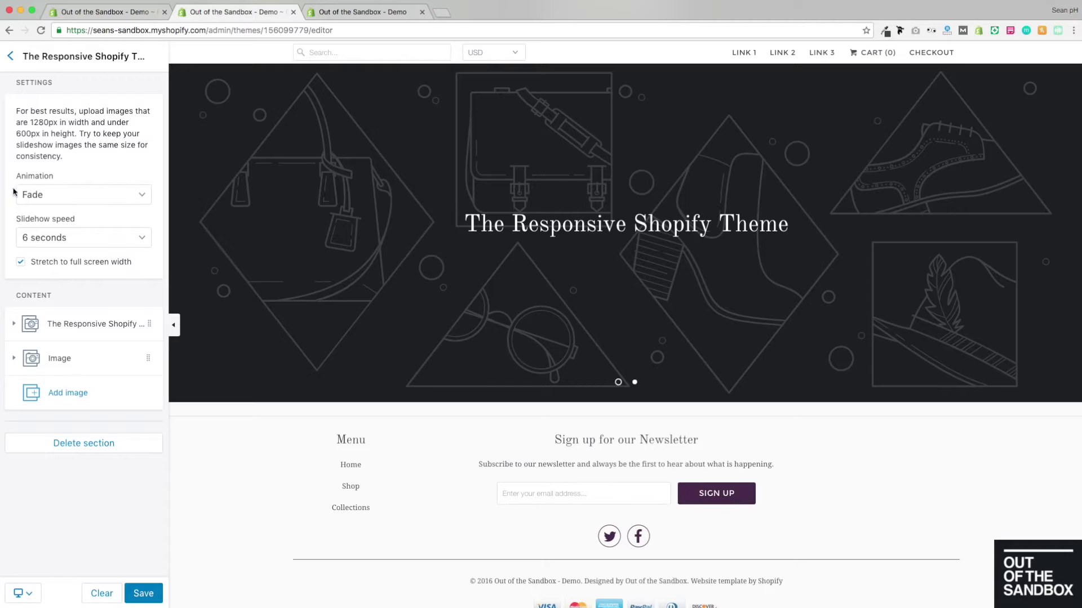
left_click(101, 197)
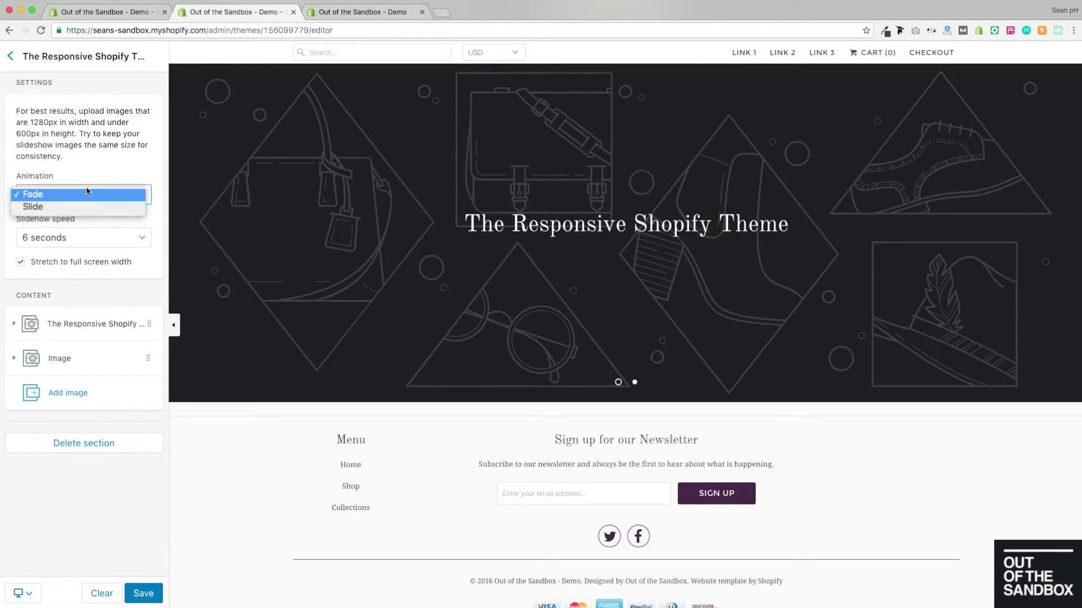
left_click(113, 161)
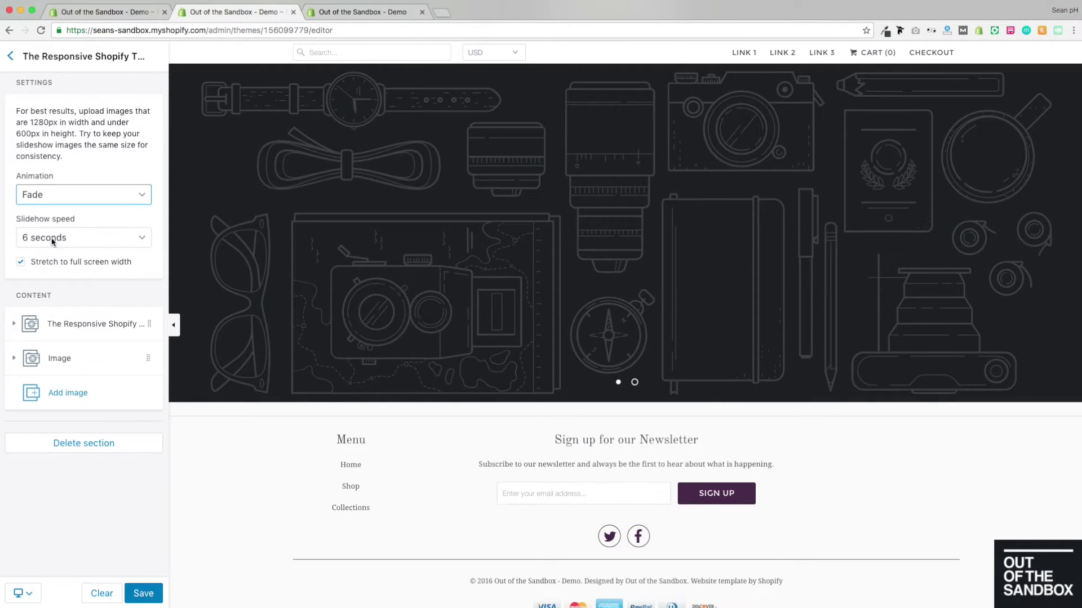
left_click(114, 244)
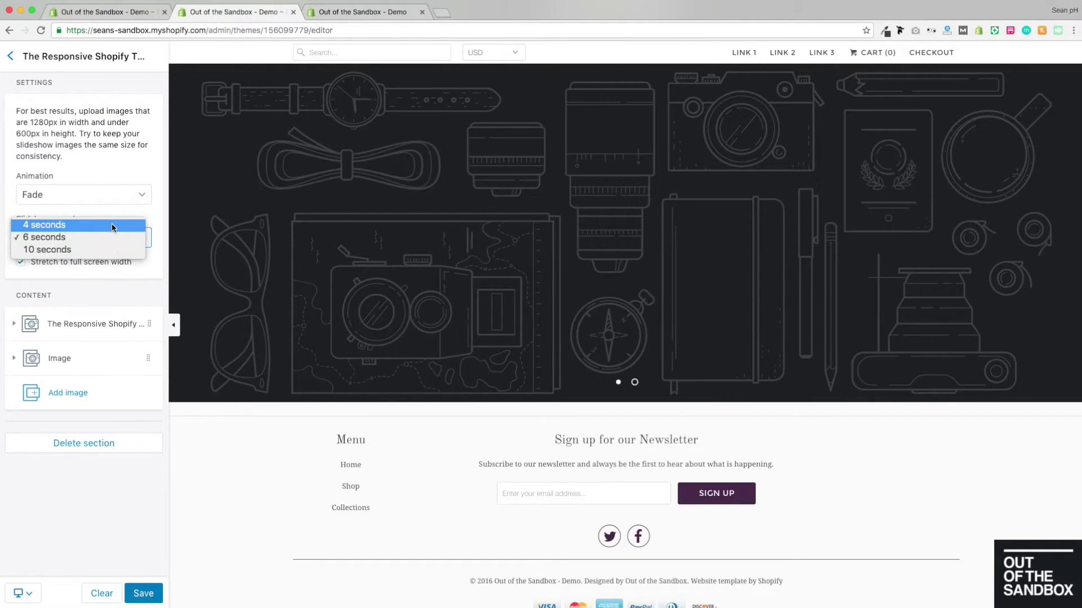
left_click(152, 212)
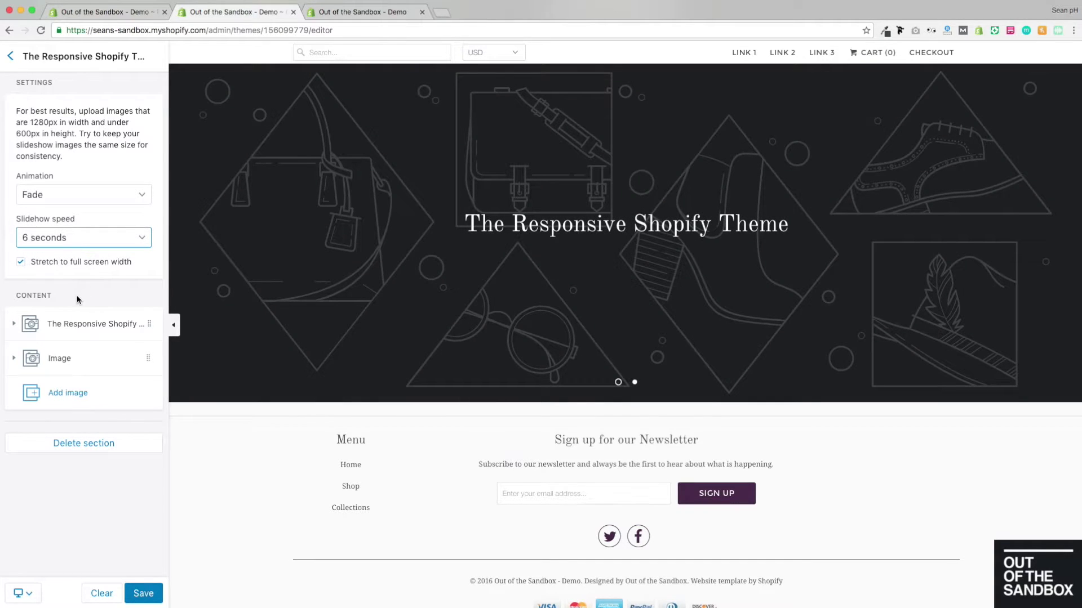
left_click(69, 265)
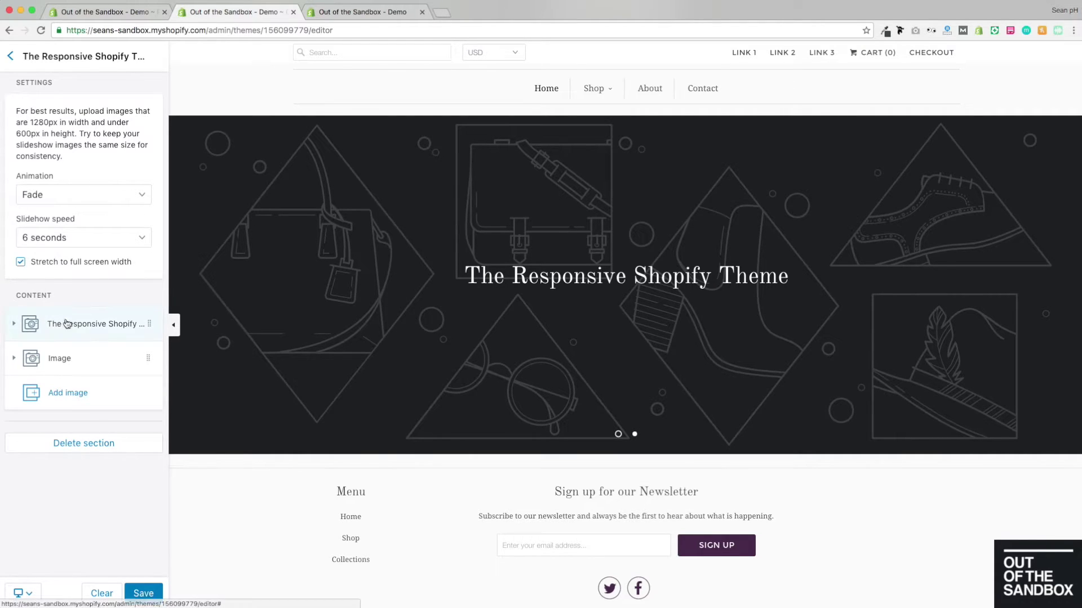
Add a third image slide to the slideshow and reorder the slides with The Responsive Shopify Theme slide first.
mouse_move(94, 351)
left_mouse_down()
mouse_move(94, 324)
mouse_move(94, 360)
mouse_move(94, 316)
mouse_move(94, 379)
mouse_move(92, 315)
mouse_move(95, 335)
left_mouse_up()
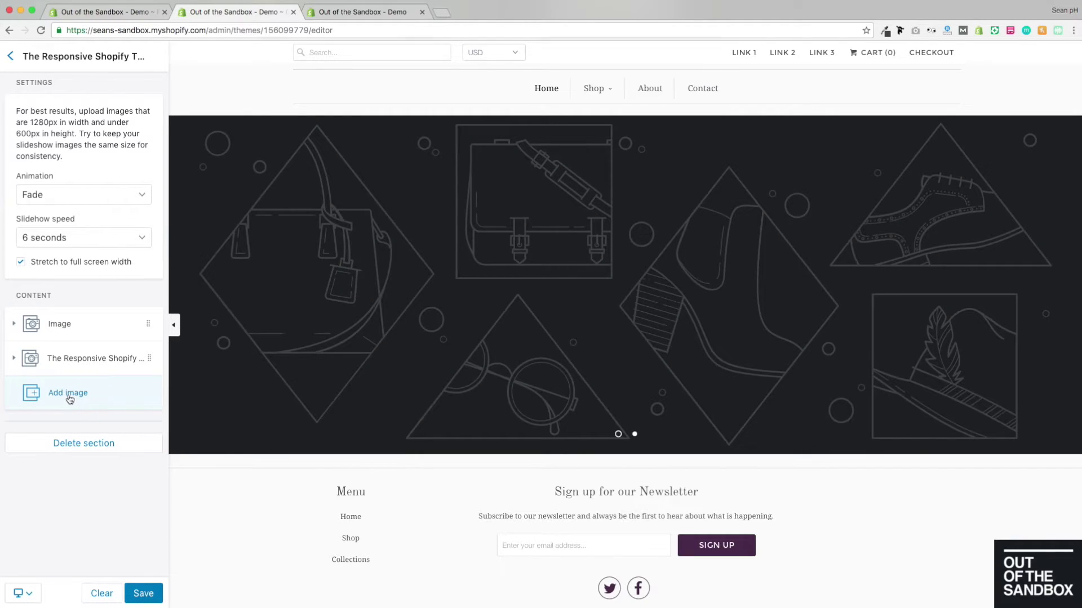
left_click(69, 398)
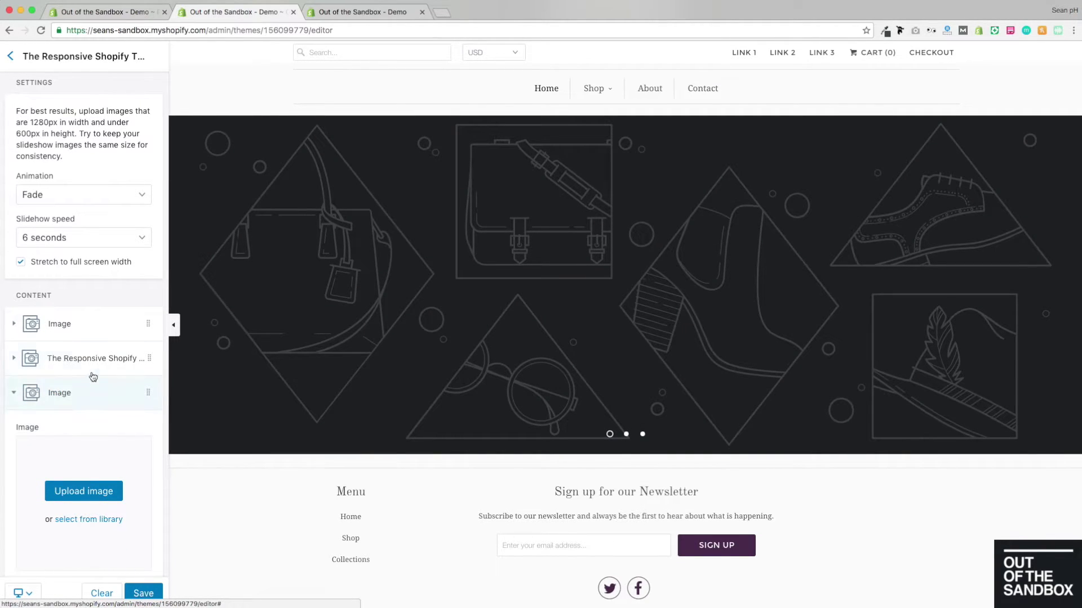
left_click_drag(89, 358, 86, 326)
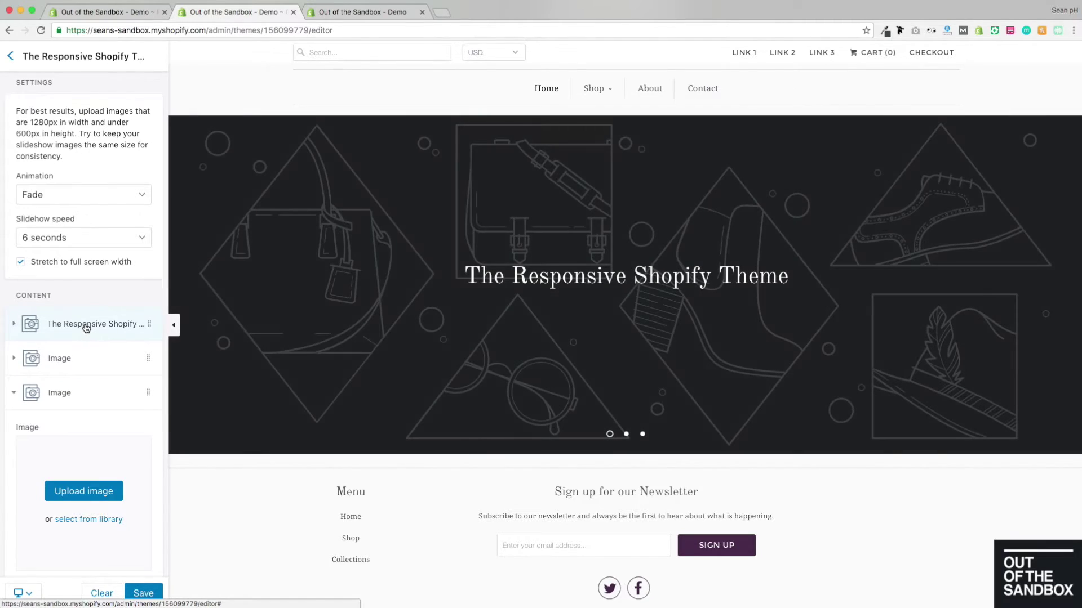
Upload slideshow_1_2048x.jpg as the image of The Responsive Shopify Theme slide.
left_click(86, 326)
scroll(96, 336, "down", 1)
scroll(98, 336, "down", 5)
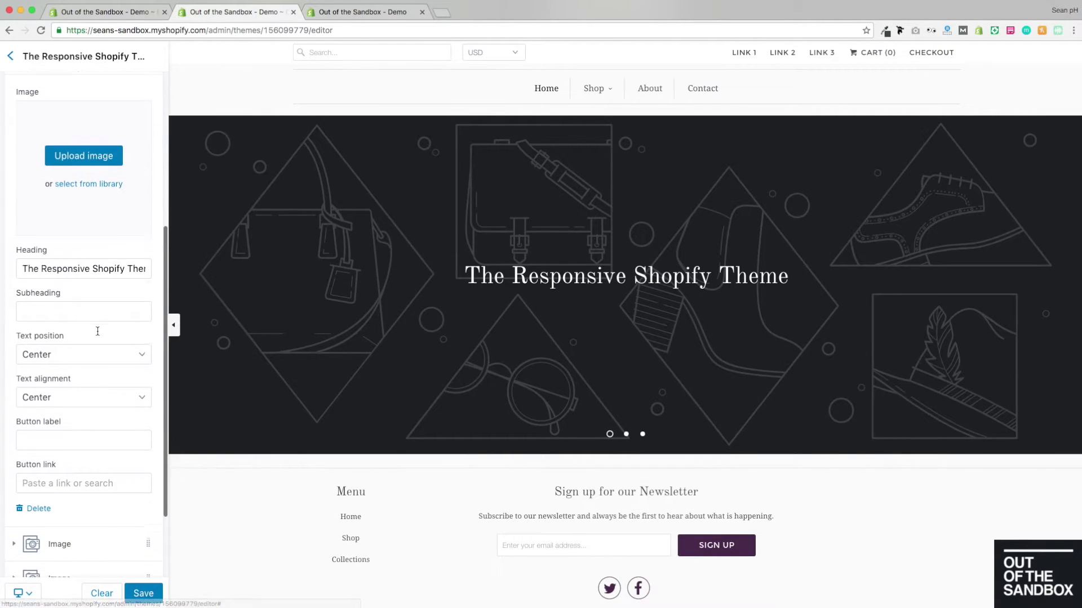
scroll(96, 336, "up", 1)
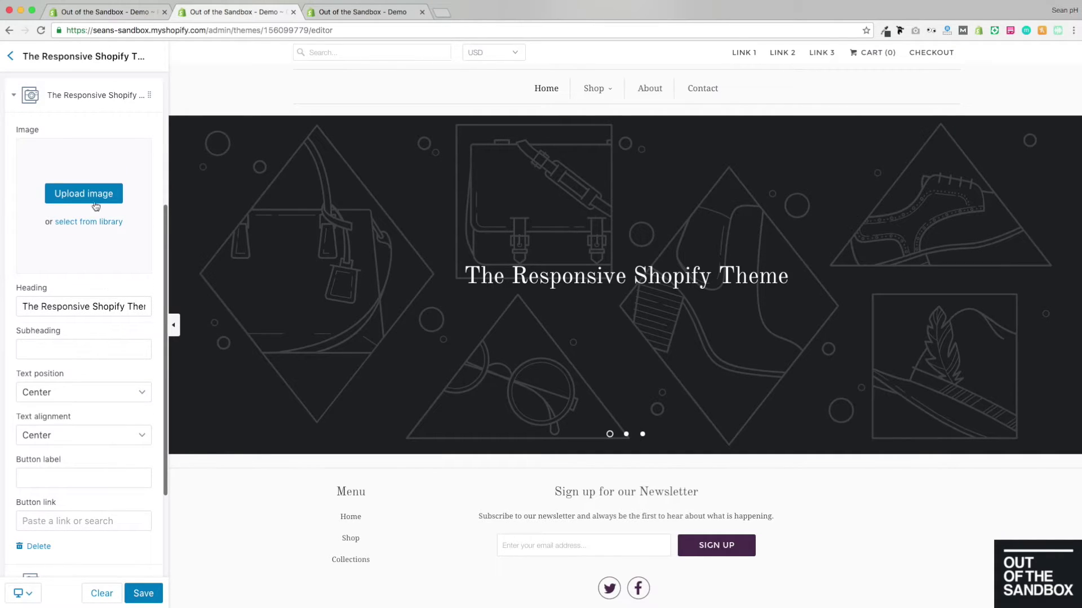
left_click(90, 194)
scroll(552, 106, "down", 5)
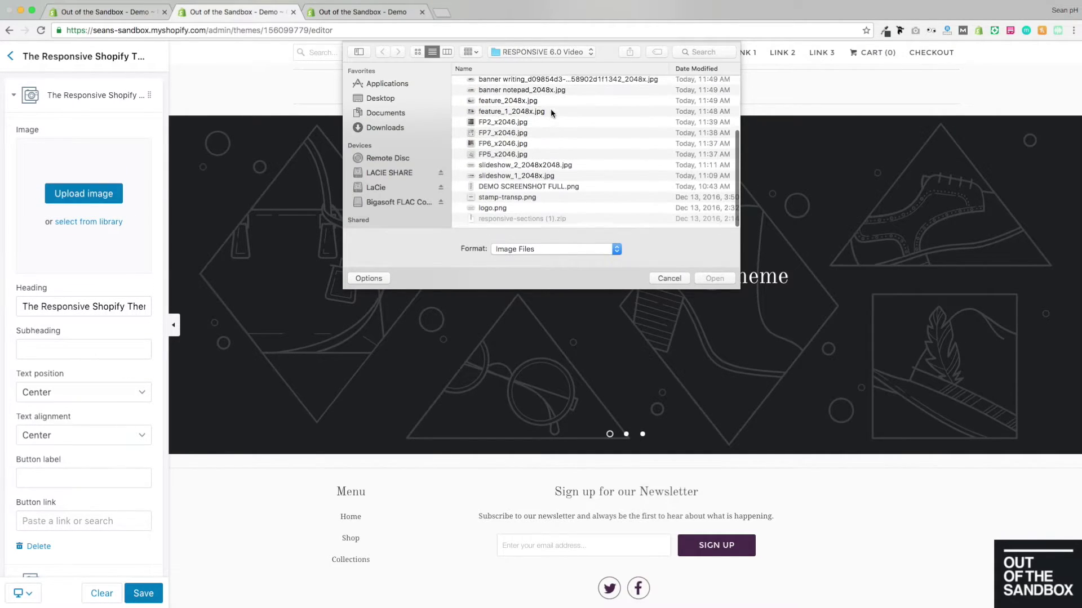
left_click(513, 180)
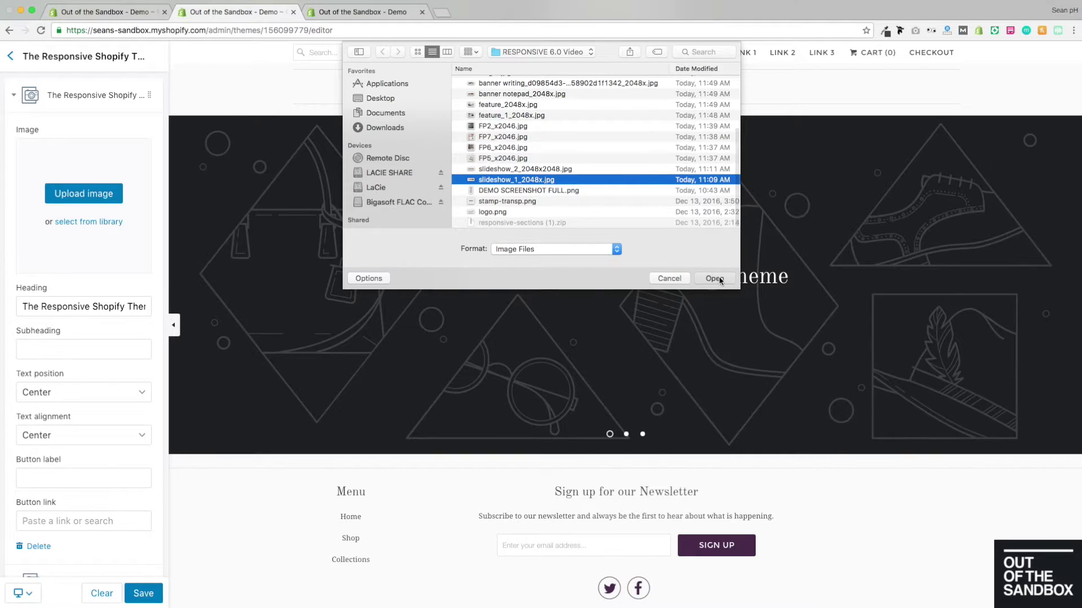
left_click(714, 278)
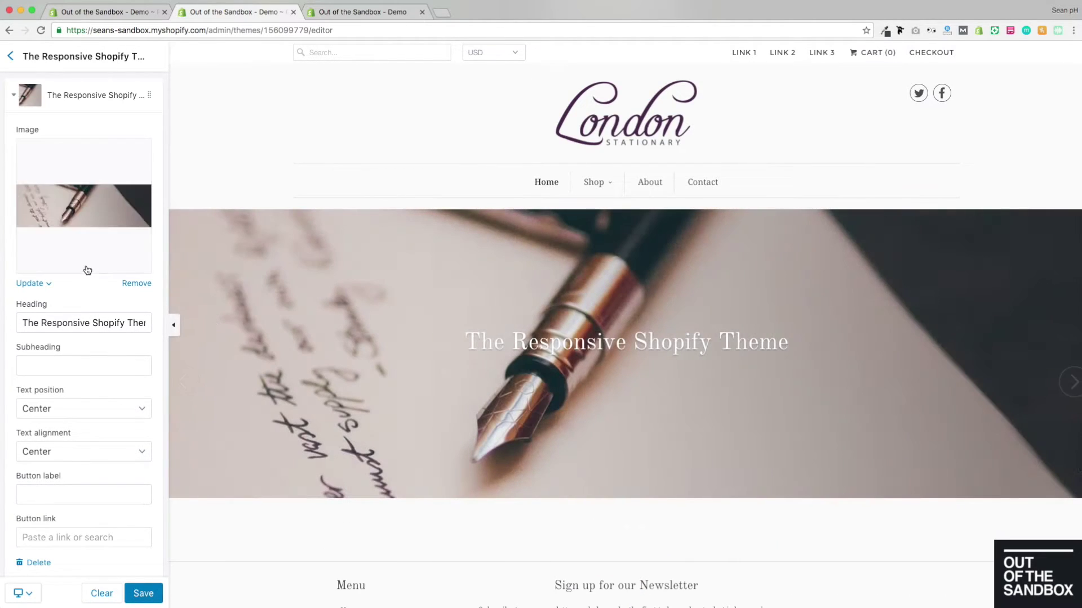
Set the first slide's subheading to "Iconic Design".
scroll(78, 272, "down", 1)
left_click_drag(26, 304, 150, 305)
left_click(60, 350)
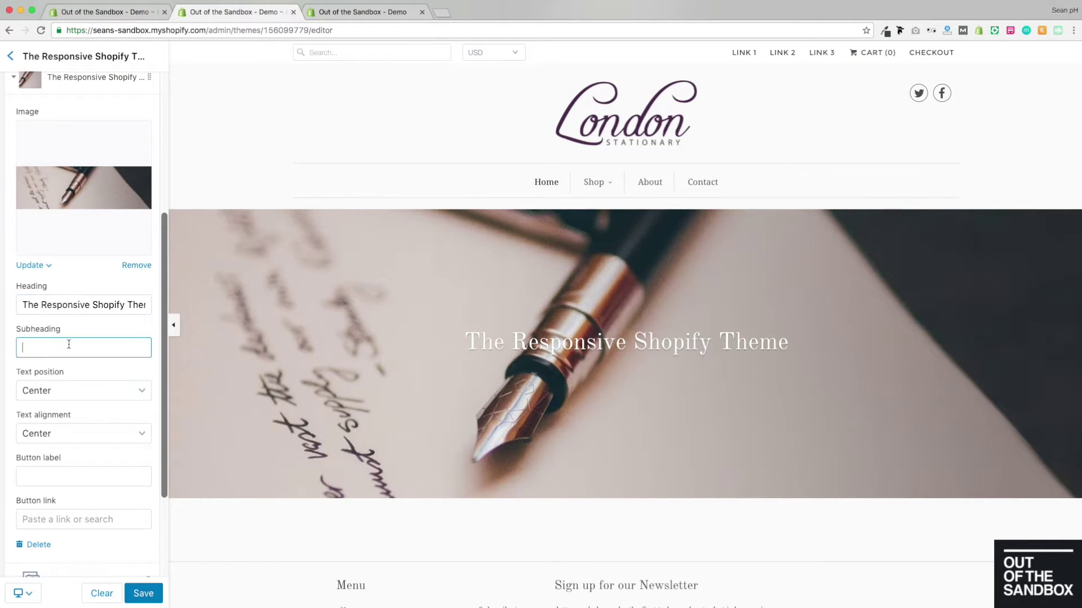
type("Iconi")
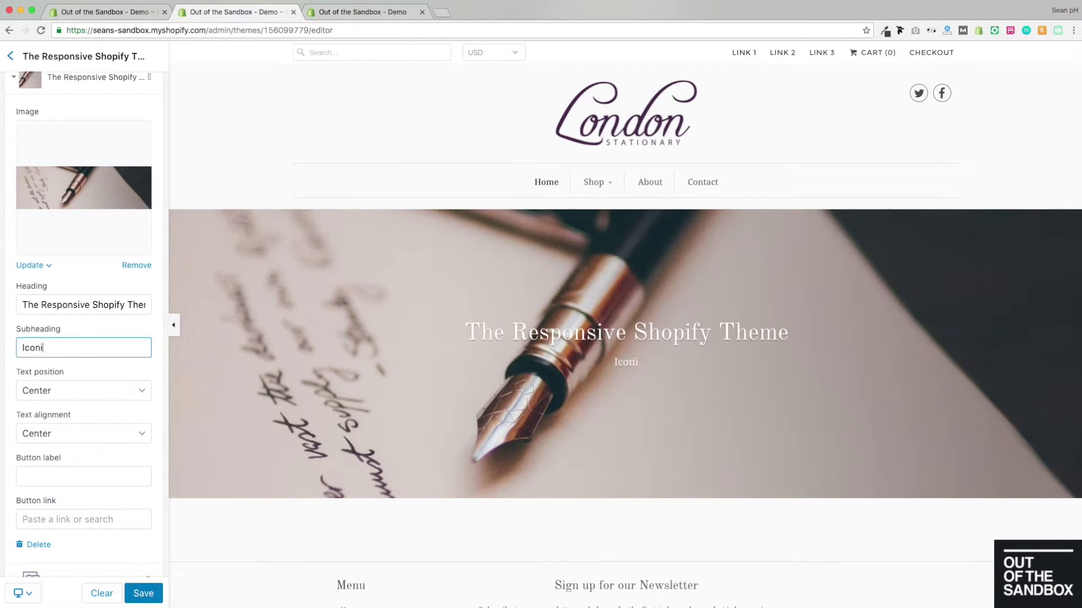
type("c Design")
Try the Left and Right text positions on the first slide and return the position to Center.
left_click(130, 388)
left_click(118, 394)
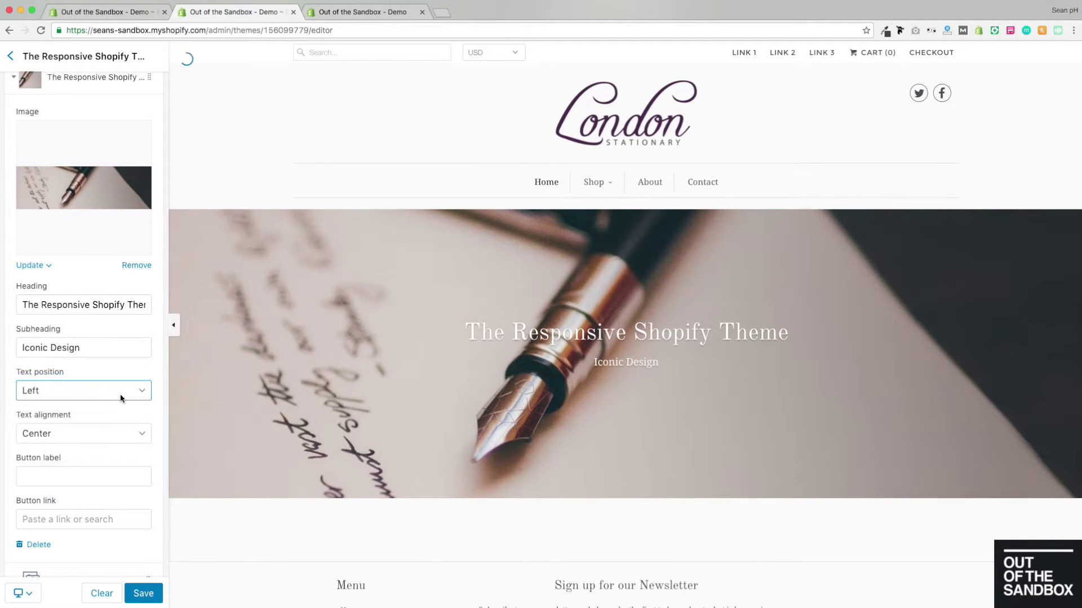
left_click(136, 391)
left_click(120, 415)
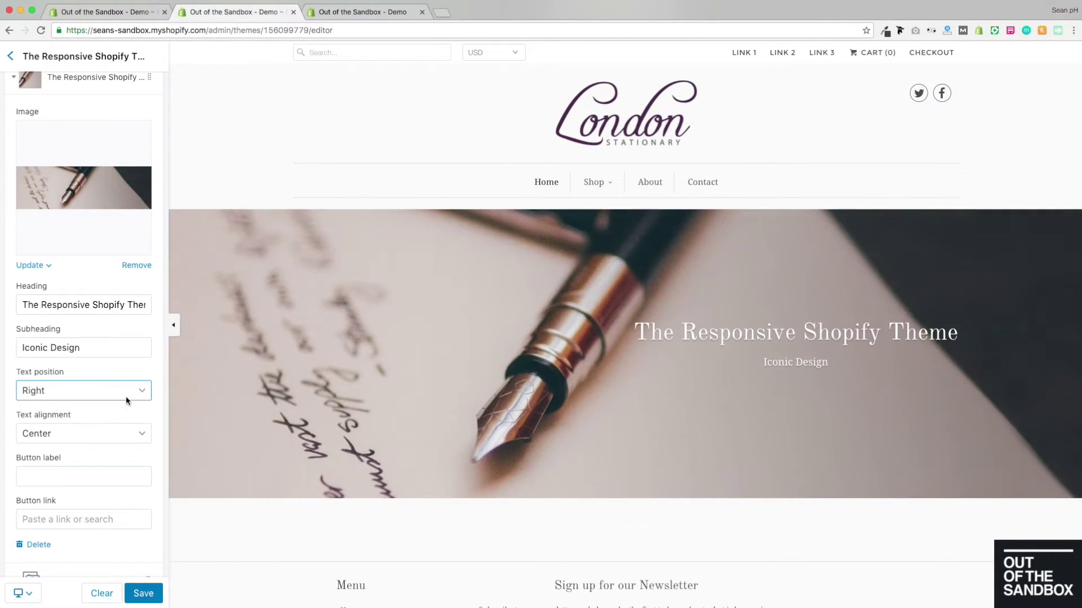
left_click(121, 392)
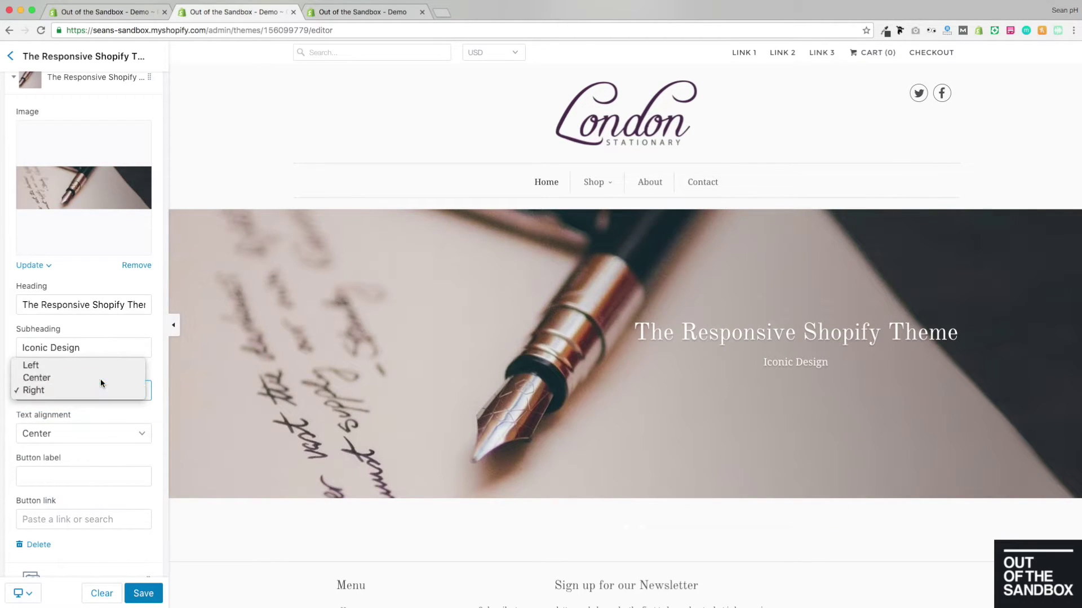
left_click(101, 379)
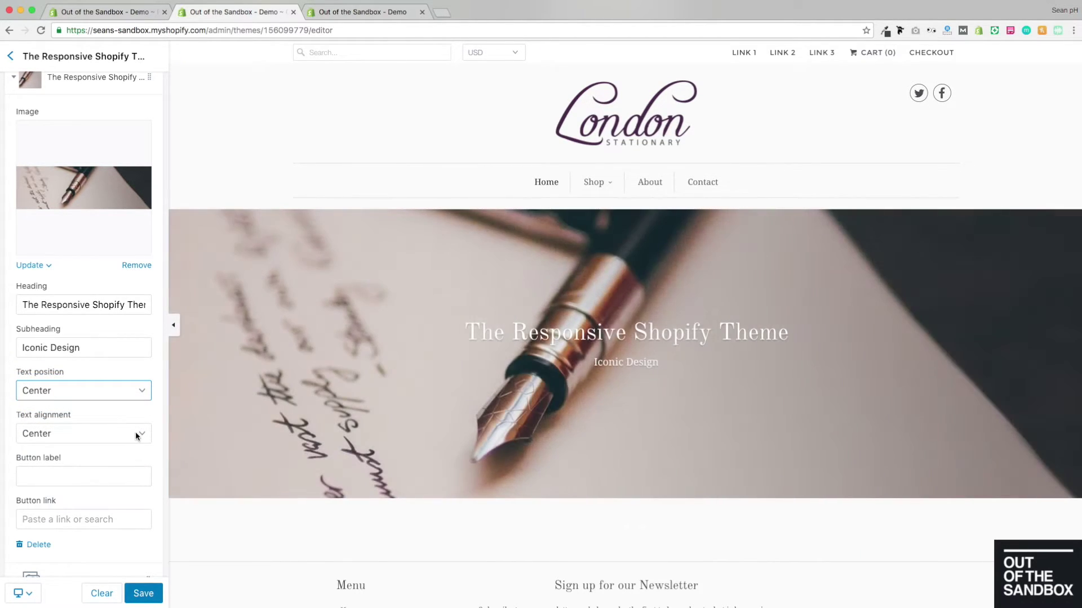
Try Left and Right text alignment on the first slide and return the alignment to Center.
left_click(122, 436)
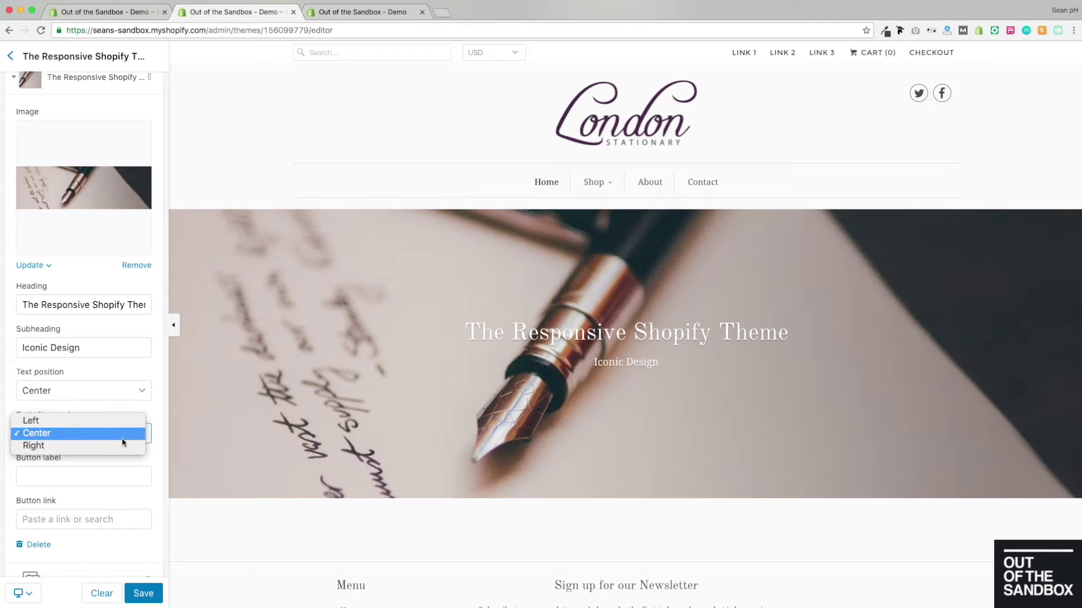
left_click(116, 421)
left_click(131, 432)
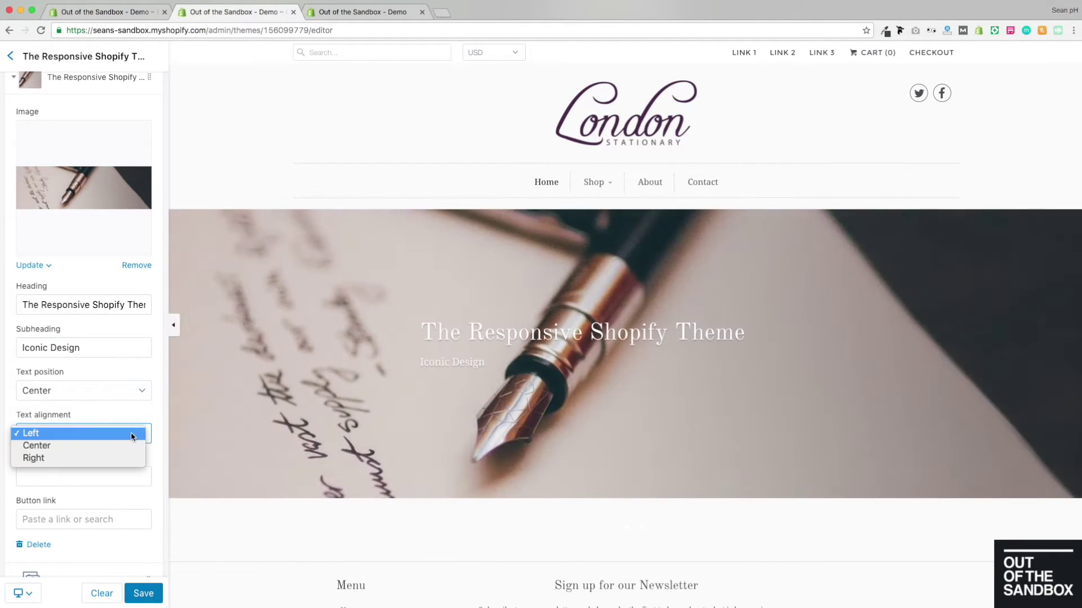
left_click(114, 457)
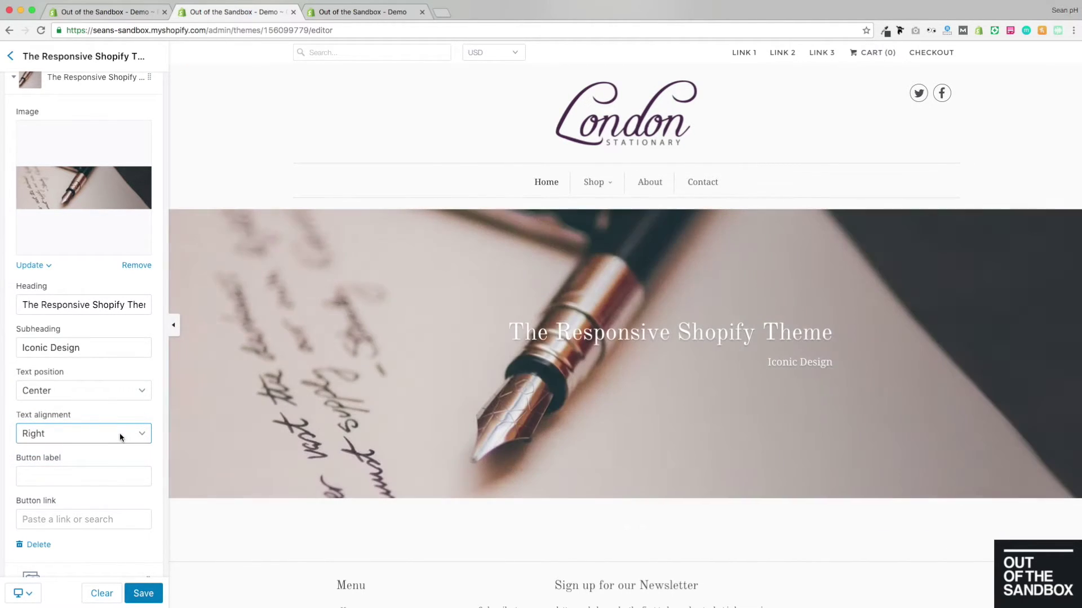
left_click(119, 432)
left_click(100, 419)
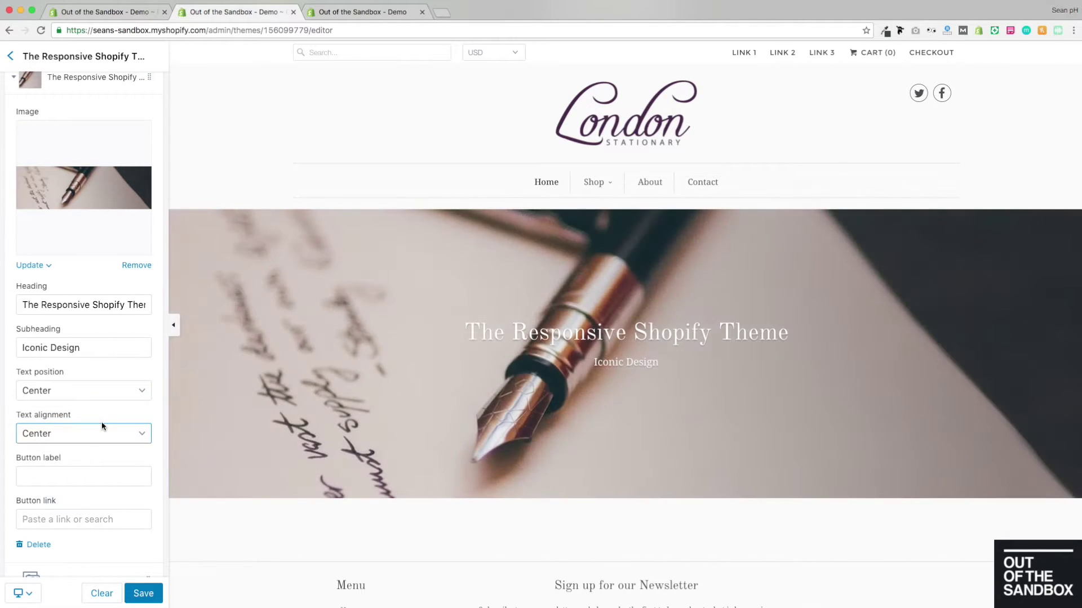
Give the first slide a button labelled "Link" that links to All Collections.
scroll(101, 421, "down", 2)
left_click(98, 432)
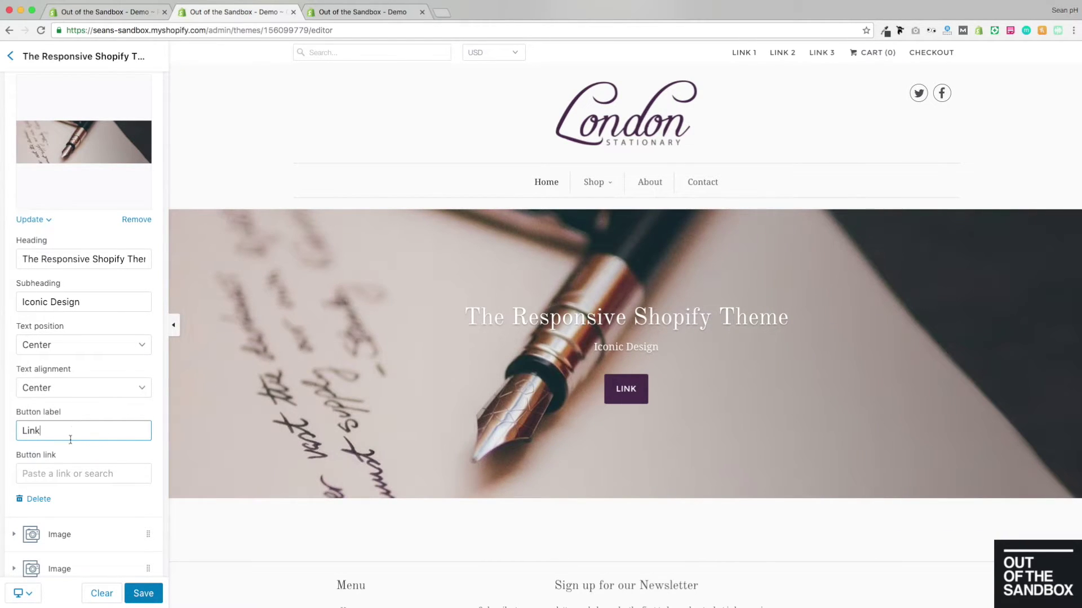
left_click(68, 473)
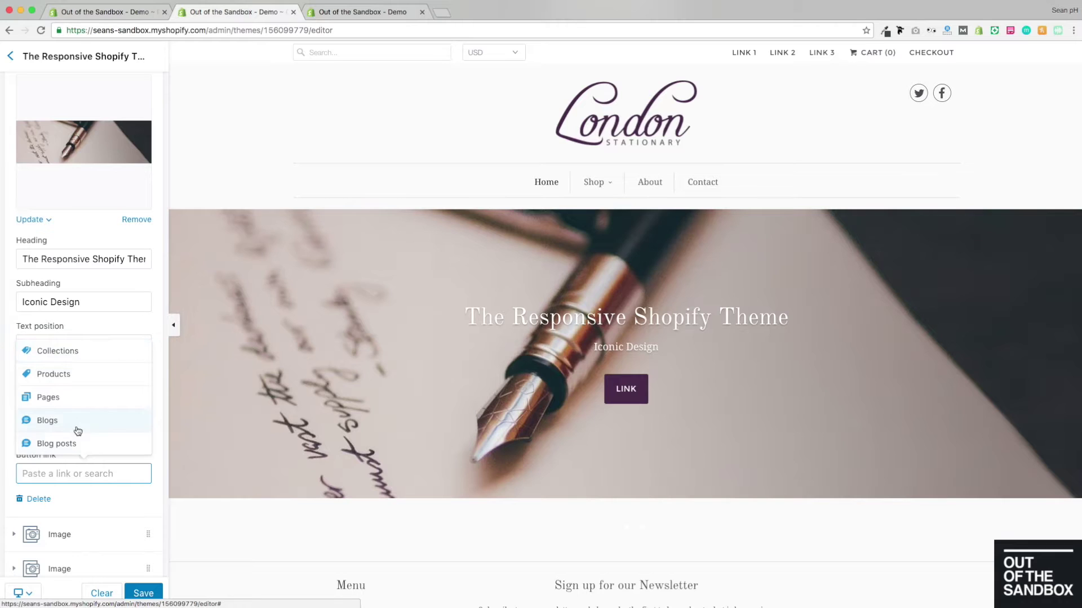
left_click(89, 374)
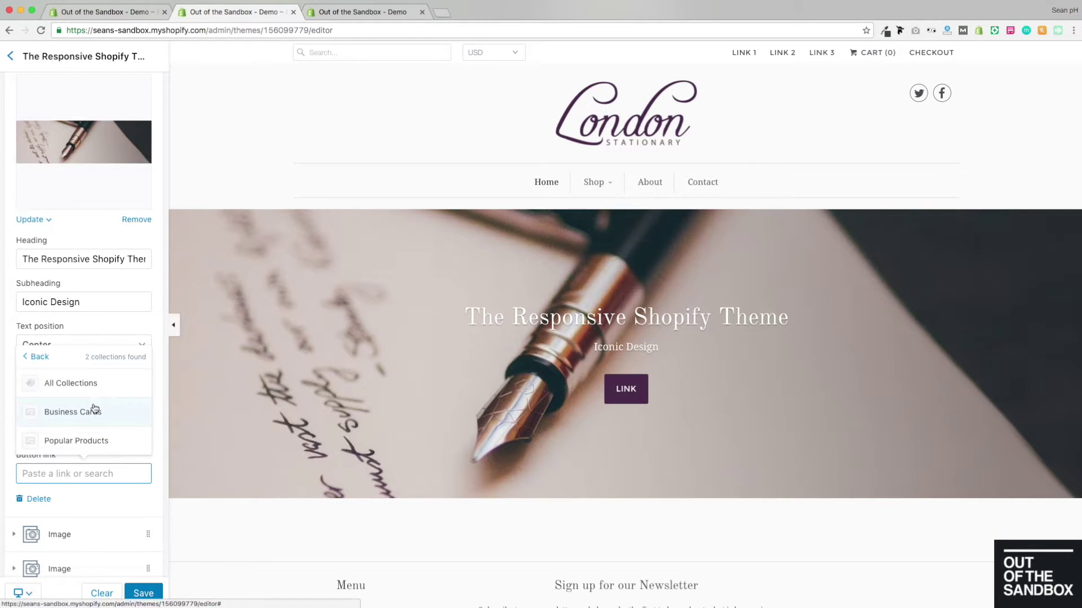
left_click(88, 390)
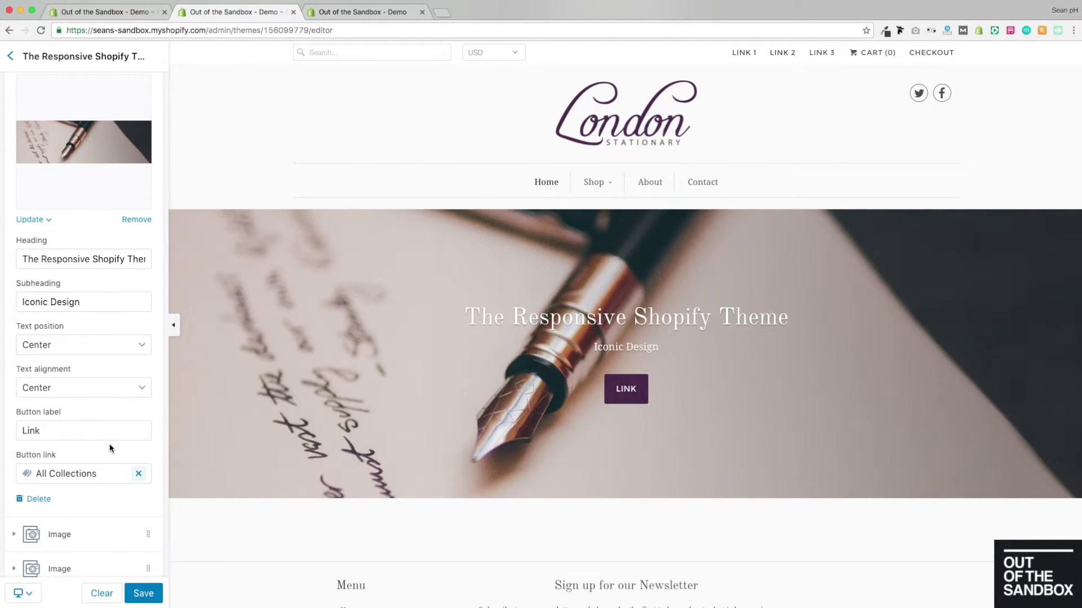
Open the second and third image slides in the slideshow section and examine their empty image, text and button settings.
scroll(94, 387, "down", 3)
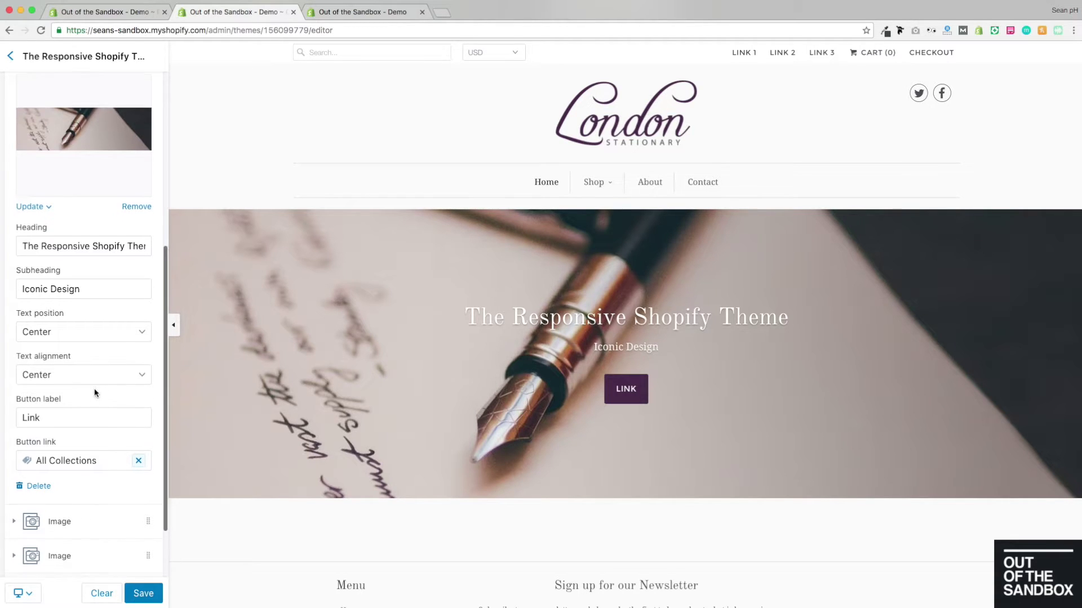
left_click(79, 463)
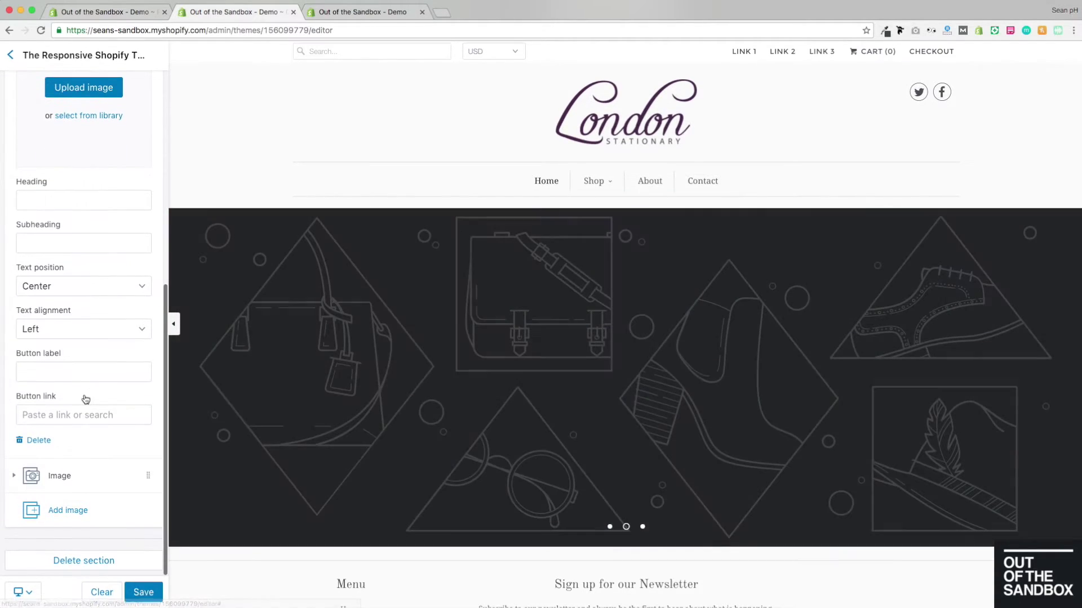
left_click(65, 476)
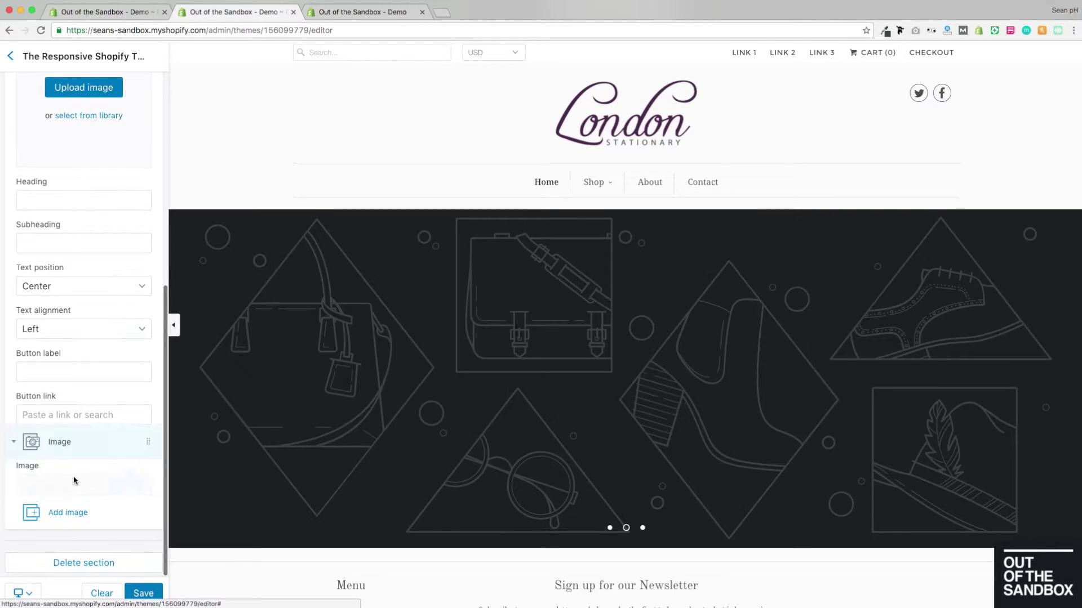
scroll(82, 348, "down", 3)
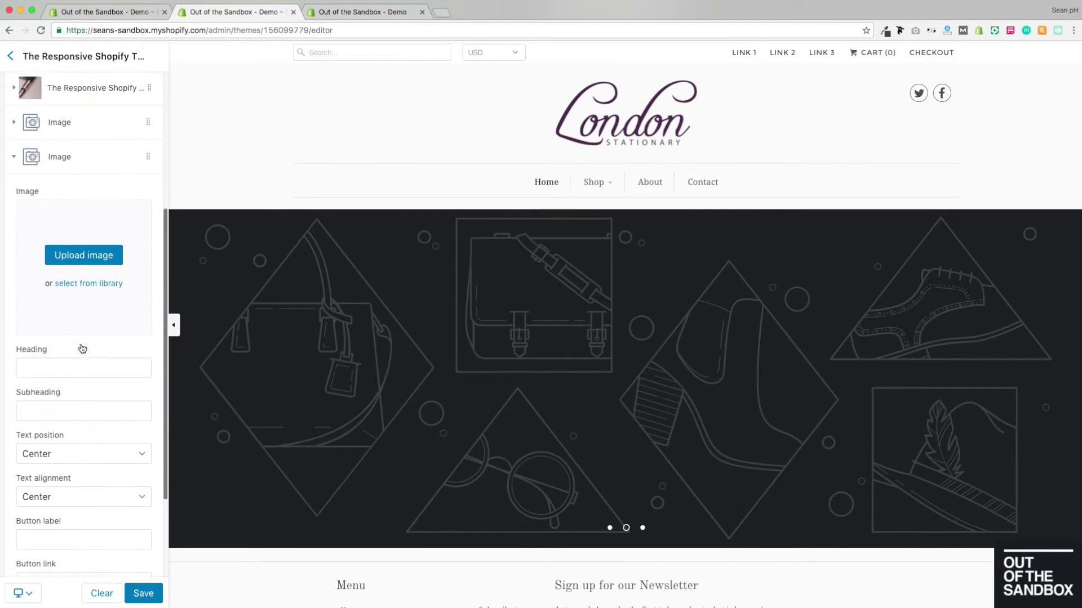
scroll(82, 380, "up", 4)
scroll(82, 380, "up", 1)
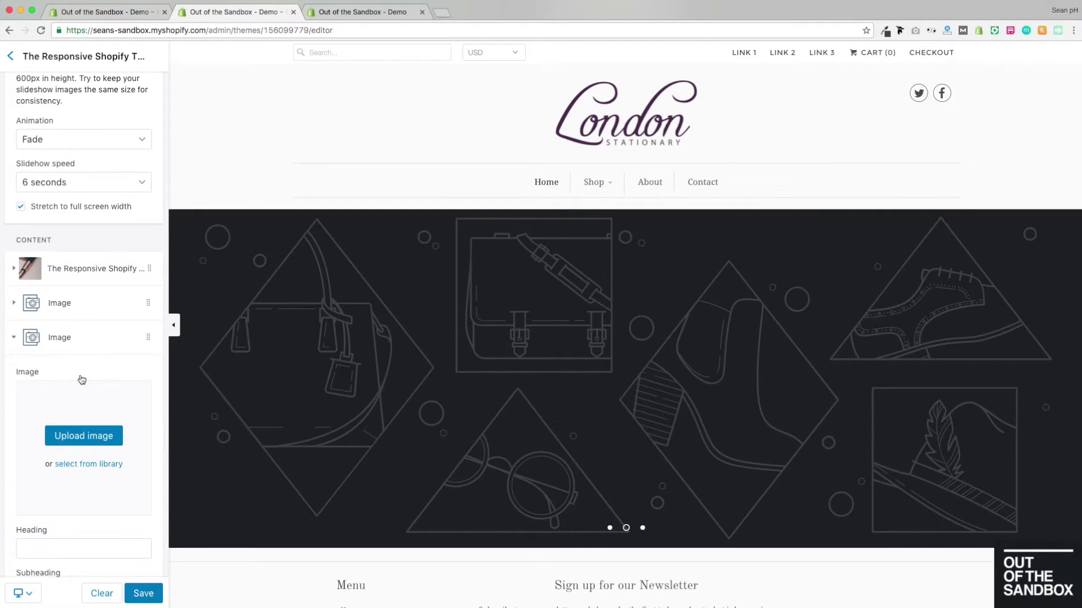
scroll(81, 380, "down", 1)
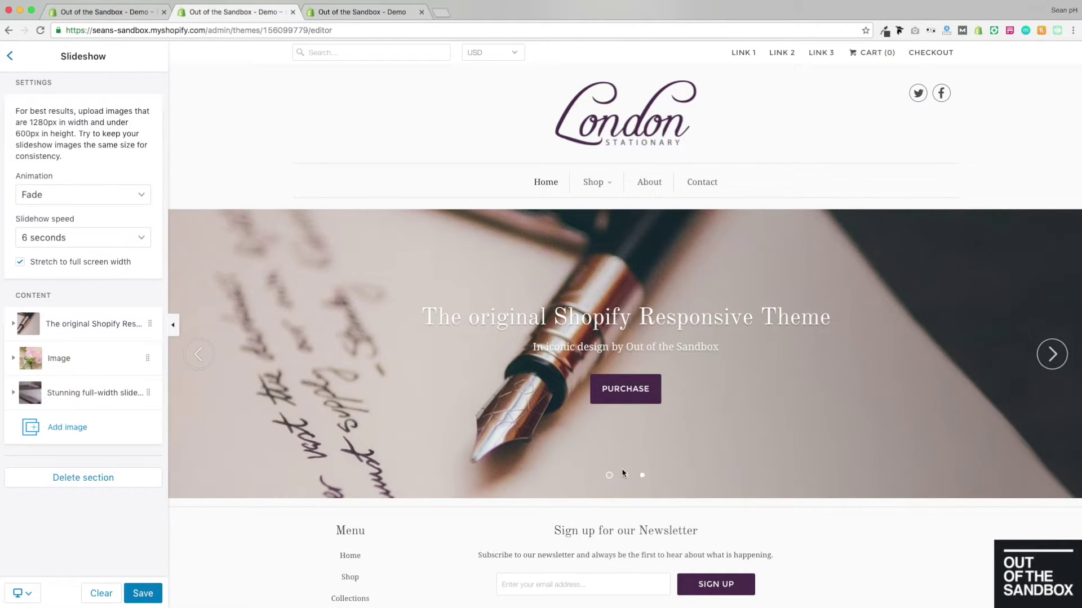
Preview the second and third slides of the completed slideshow on the homepage.
left_click(626, 476)
left_click(642, 476)
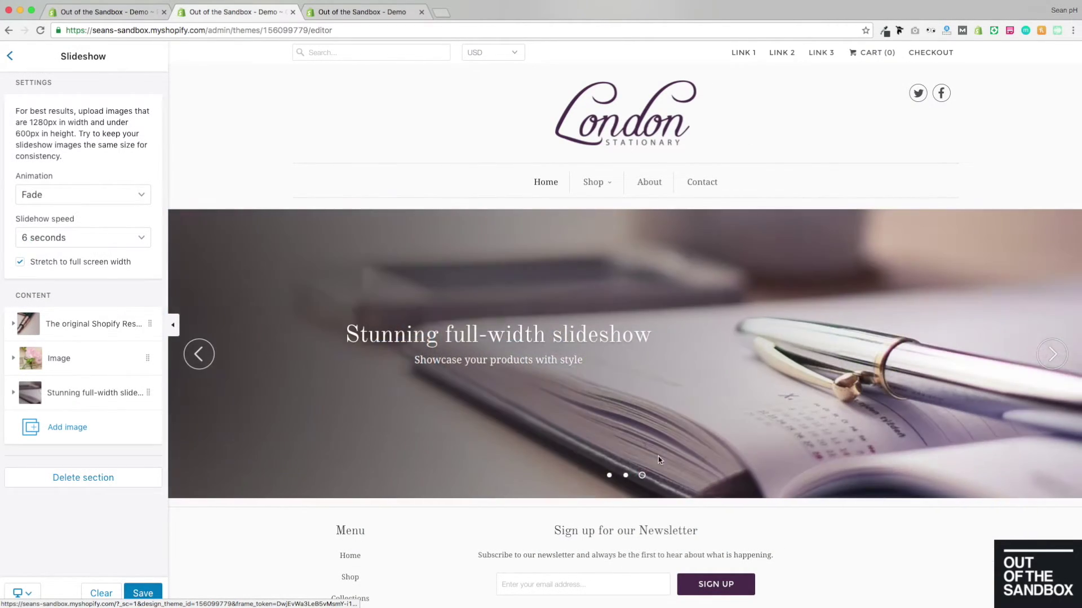
scroll(355, 327, "down", 1)
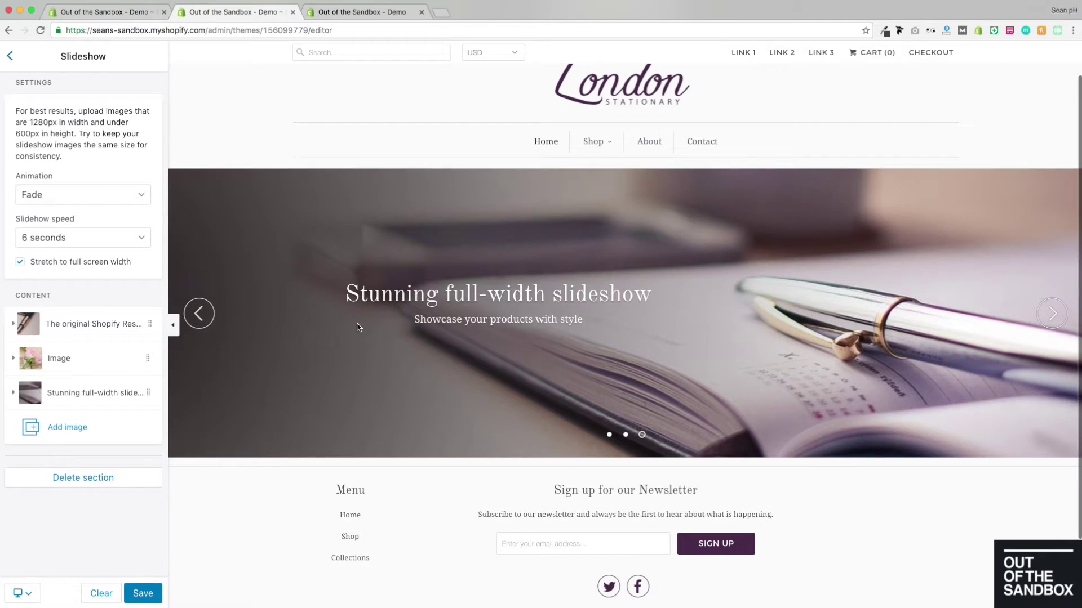
Examine the settings of each of the three completed slides, from the fountain pen slide to the "Stunning full-width slideshow" one.
left_click(89, 325)
scroll(89, 313, "down", 6)
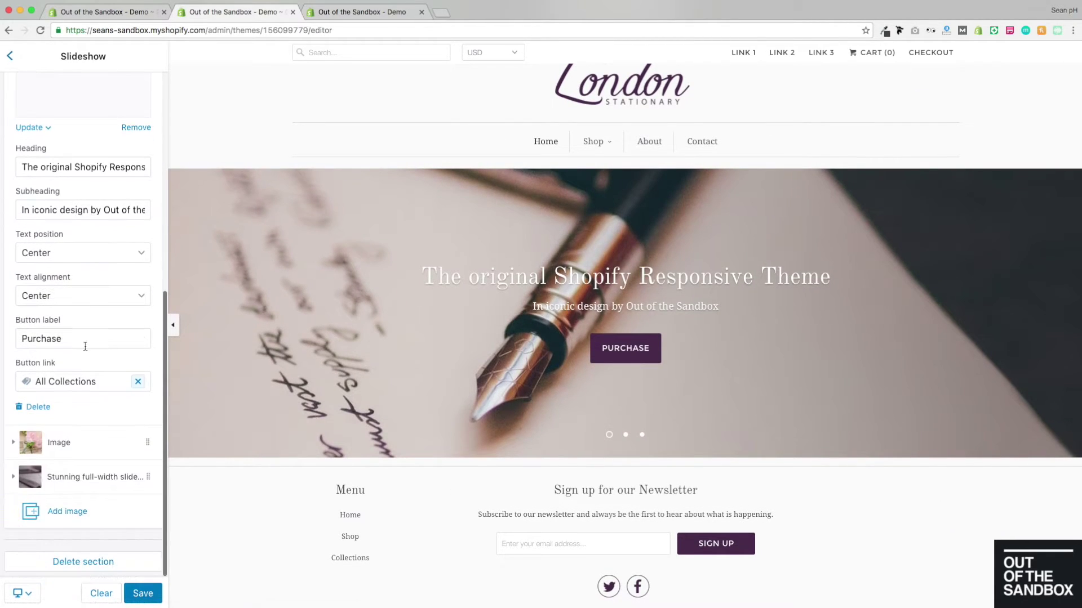
left_click(85, 446)
left_click(90, 476)
scroll(93, 411, "up", 8)
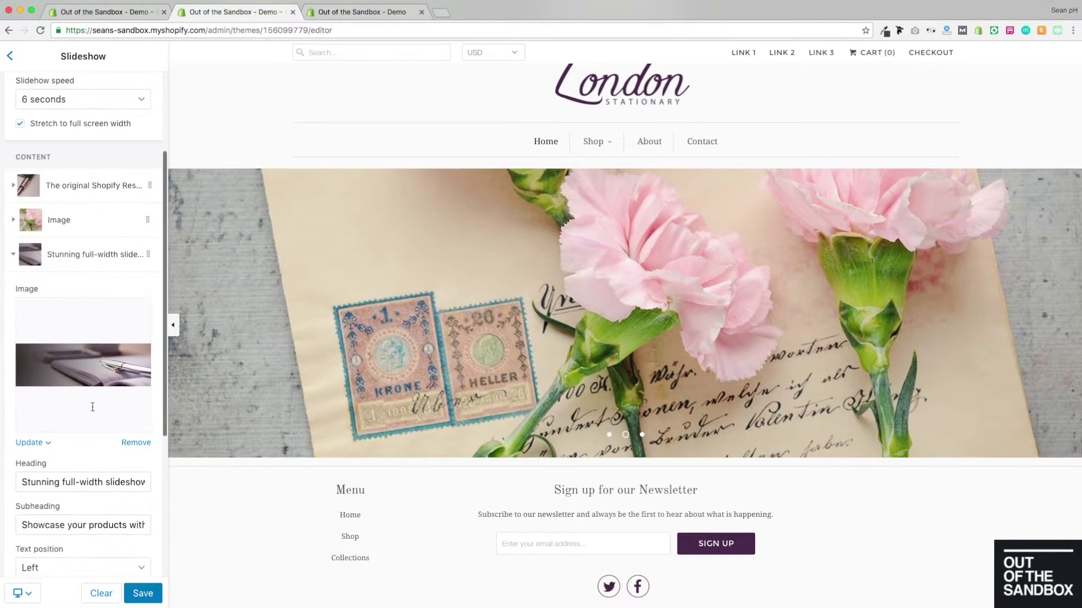
Add a Rich text and image section to the homepage below the slideshow.
left_click(10, 57)
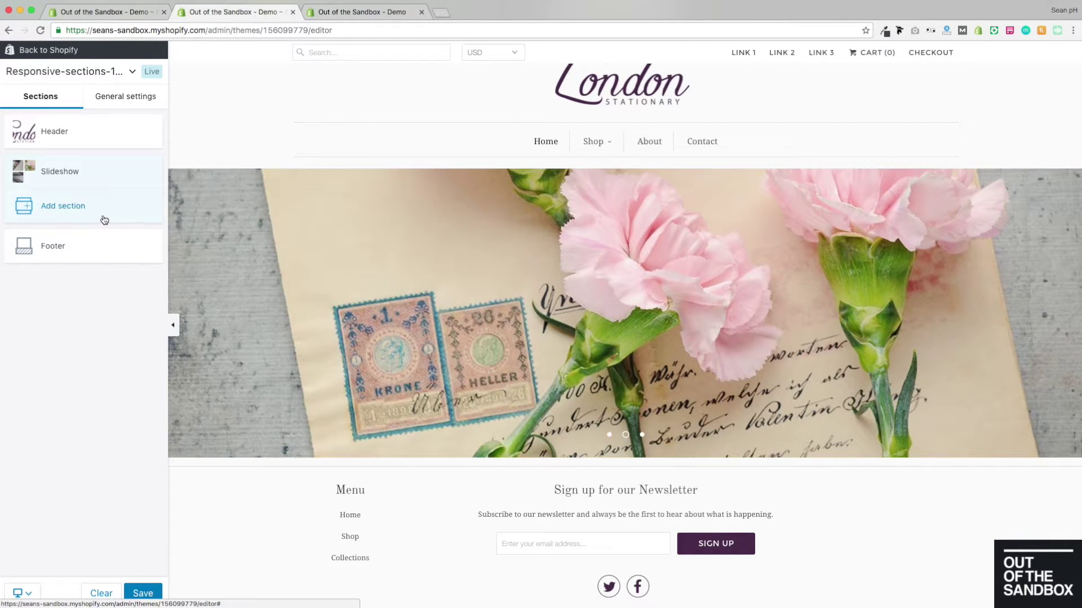
left_click(86, 214)
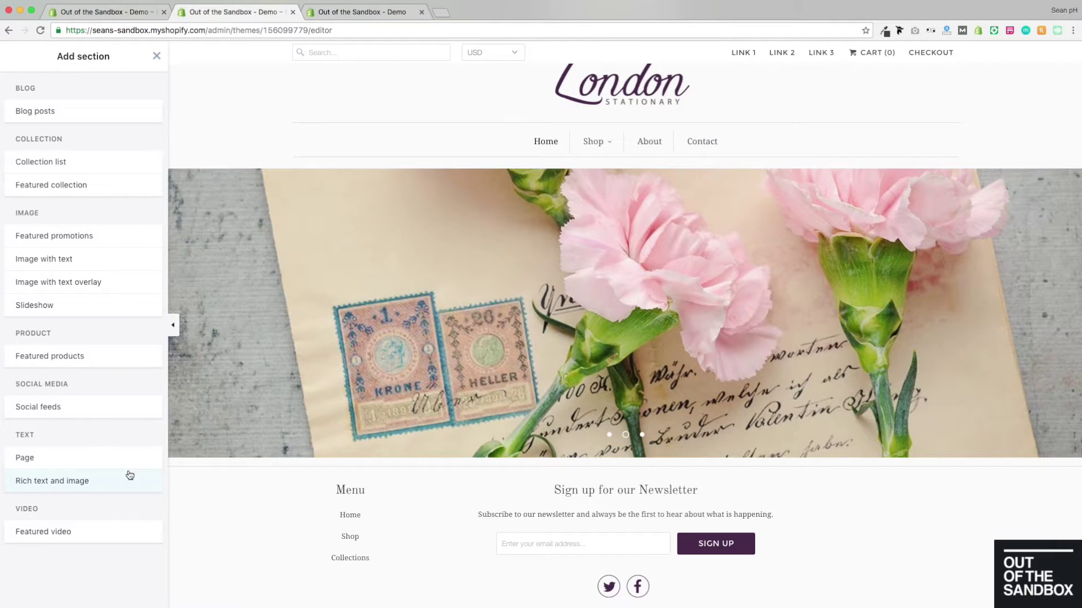
left_click(61, 484)
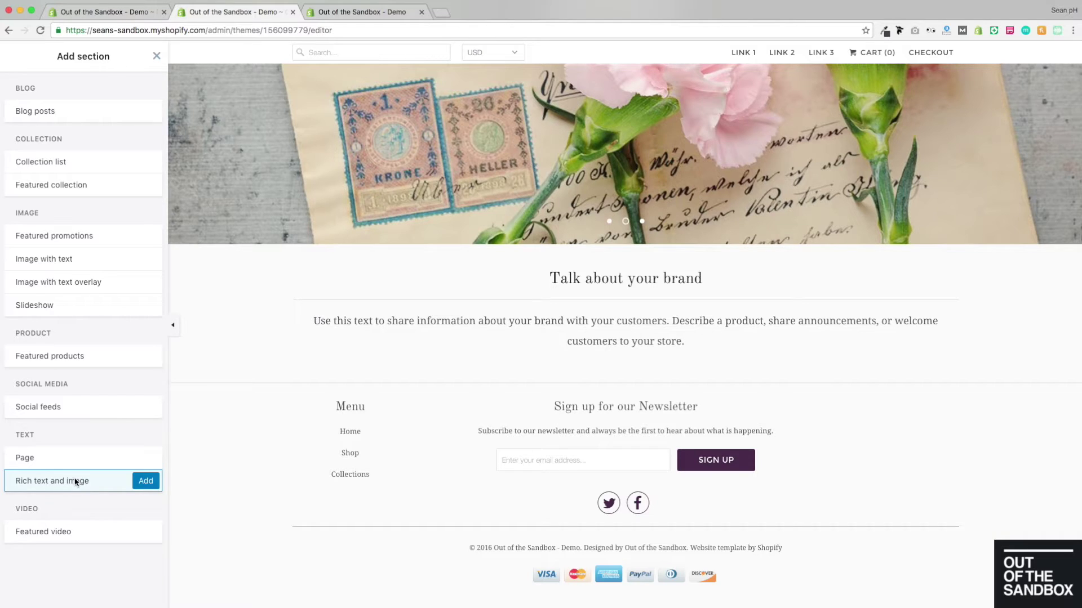
left_click(145, 482)
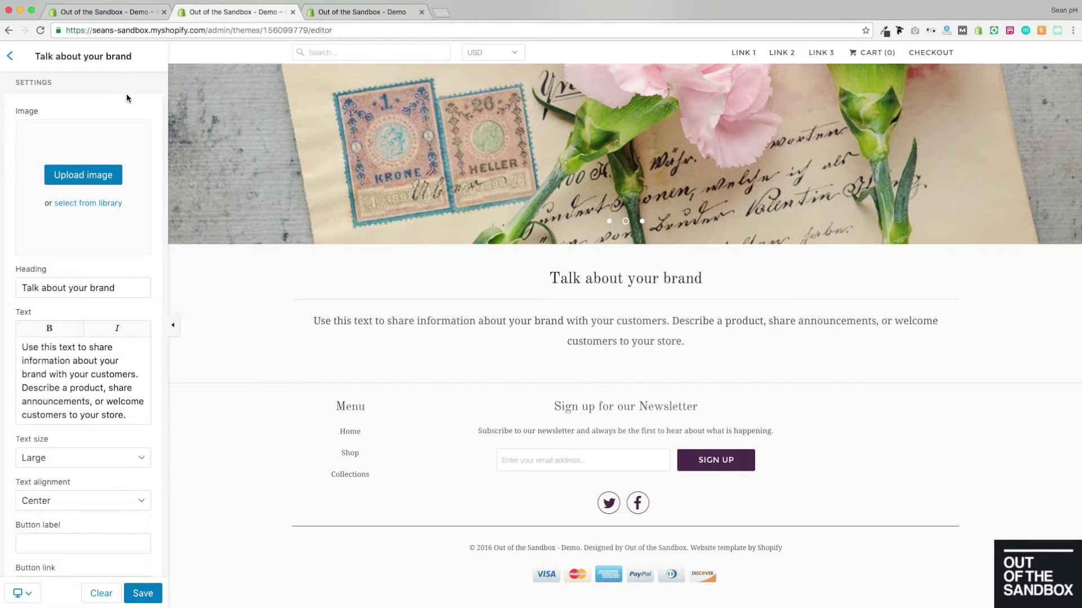
Look over the new text section's settings and select its whole "Talk about your brand" heading for editing.
scroll(126, 98, "down", 3)
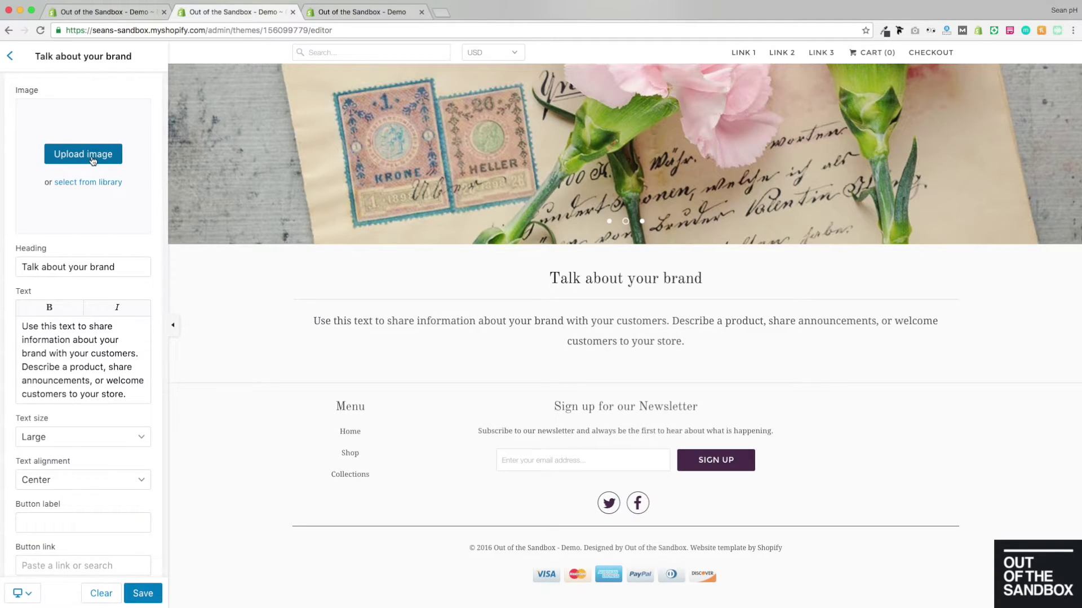
scroll(93, 161, "down", 1)
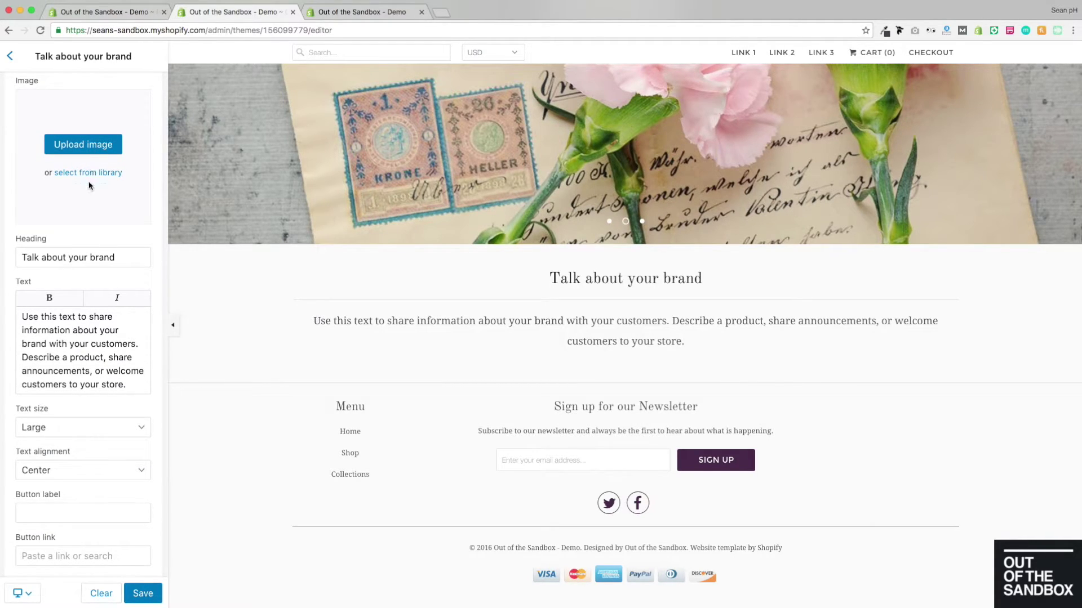
scroll(89, 186, "down", 2)
scroll(115, 189, "down", 3)
left_click_drag(114, 206, 18, 207)
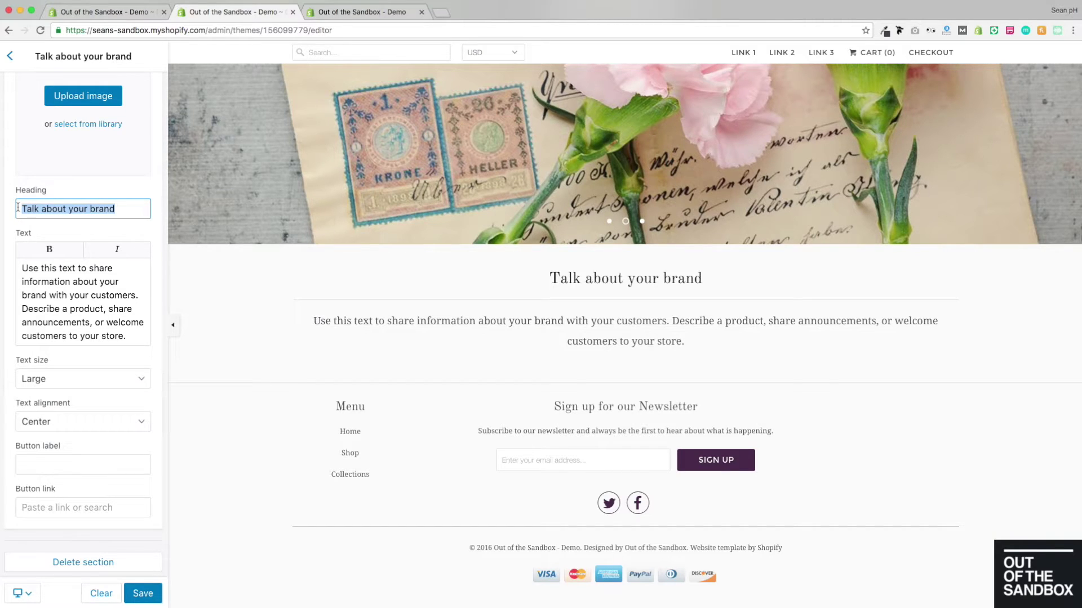
Set the heading to "An elegant, minimalist theme" and replace the body with the two-paragraph text starting "Out of the Sandbox has been designing".
key("super+shift+v")
key("Return")
left_click(123, 337)
left_click_drag(127, 336, 21, 267)
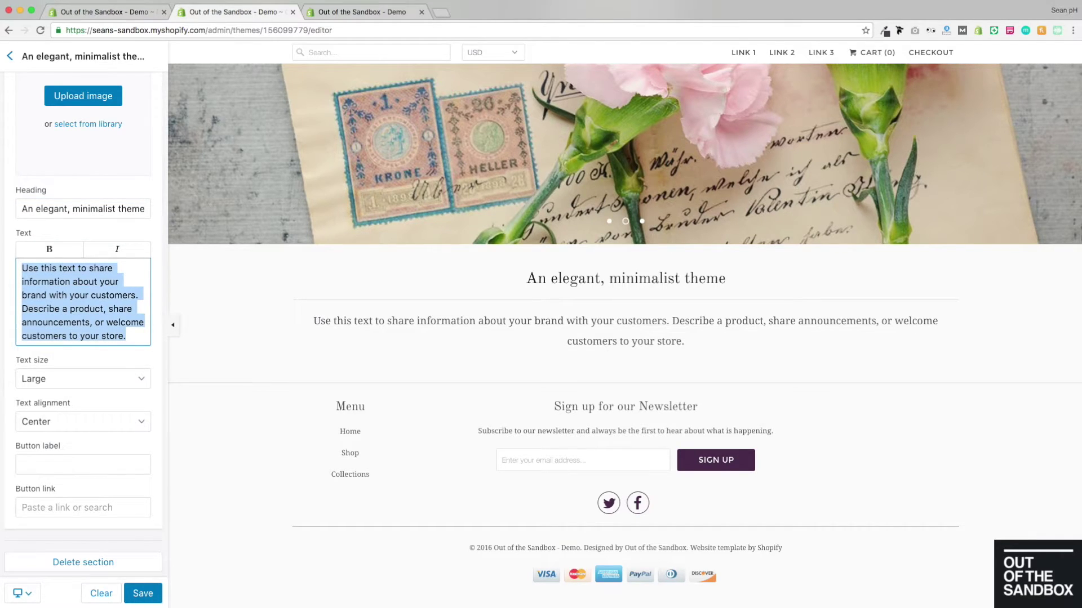
key("super+shift+v")
key("Return")
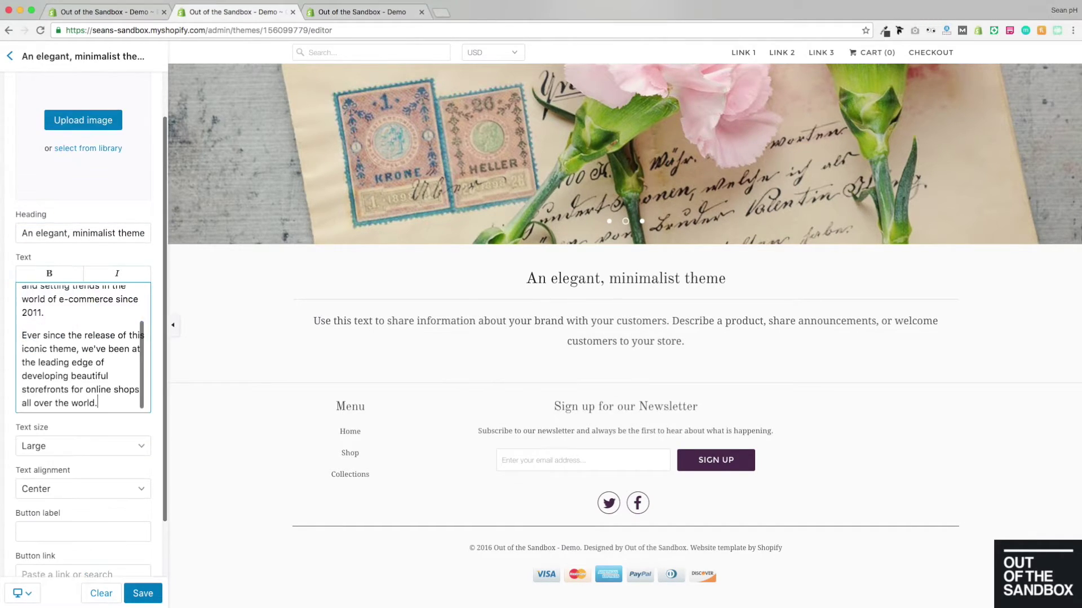
Make the words "Out of the Sandbox" at the start of the body text bold.
scroll(86, 340, "up", 5)
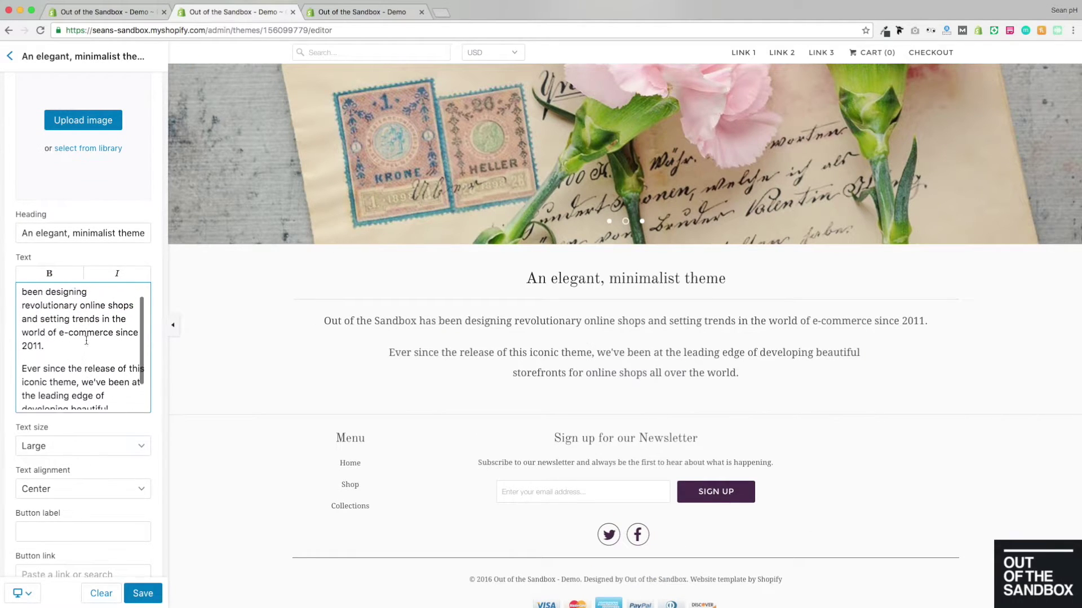
left_click_drag(22, 347, 105, 347)
left_click(48, 329)
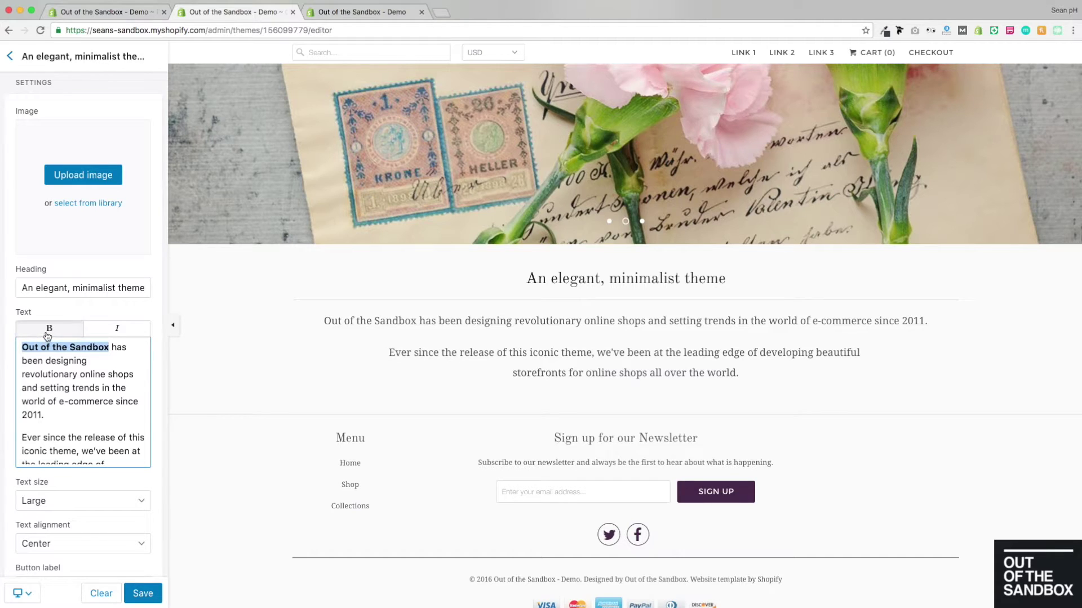
Try adding an empty line after the last paragraph of the body text, removing it again each time.
scroll(84, 383, "down", 2)
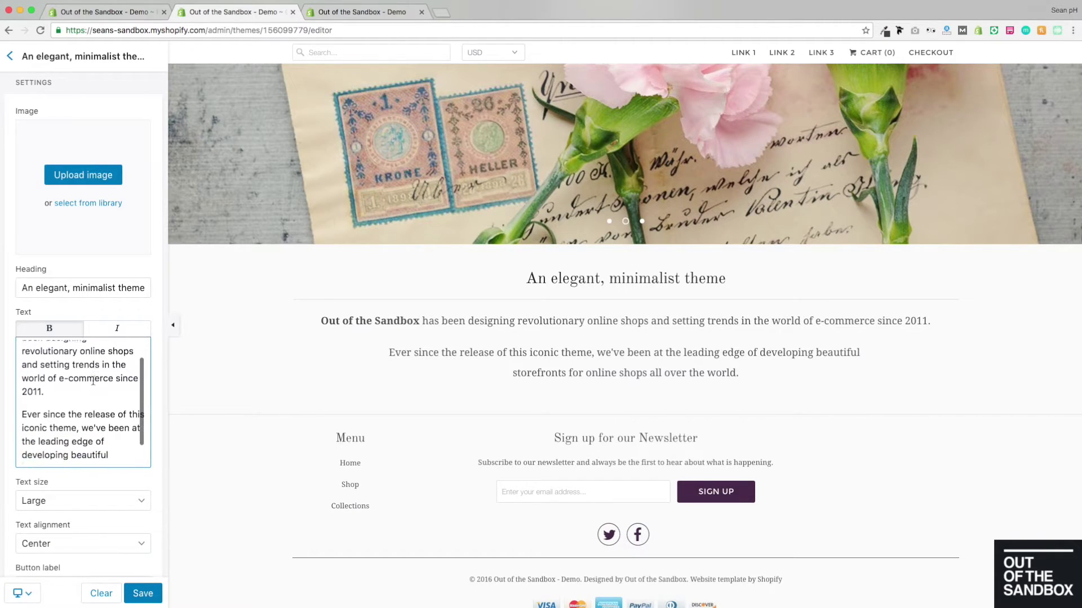
left_click(66, 388)
scroll(48, 402, "down", 3)
left_click(115, 403)
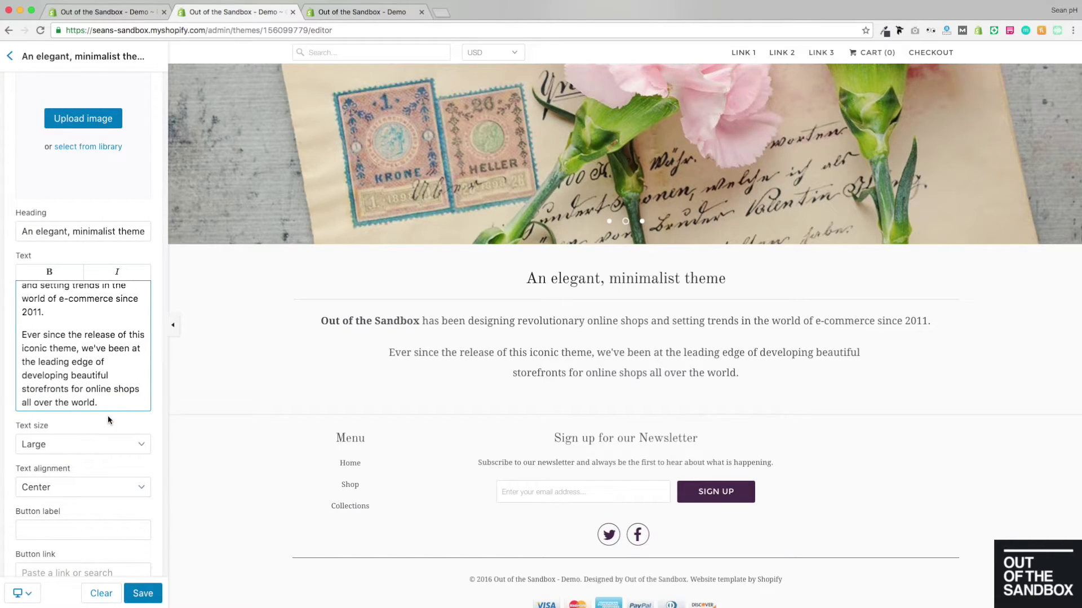
key("Return")
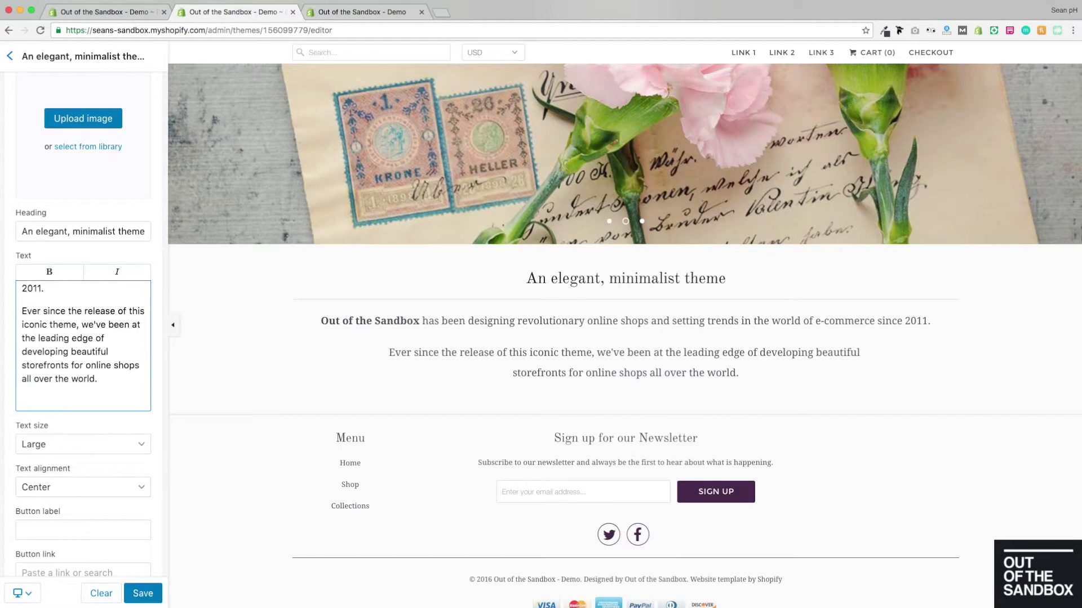
key("BackSpace")
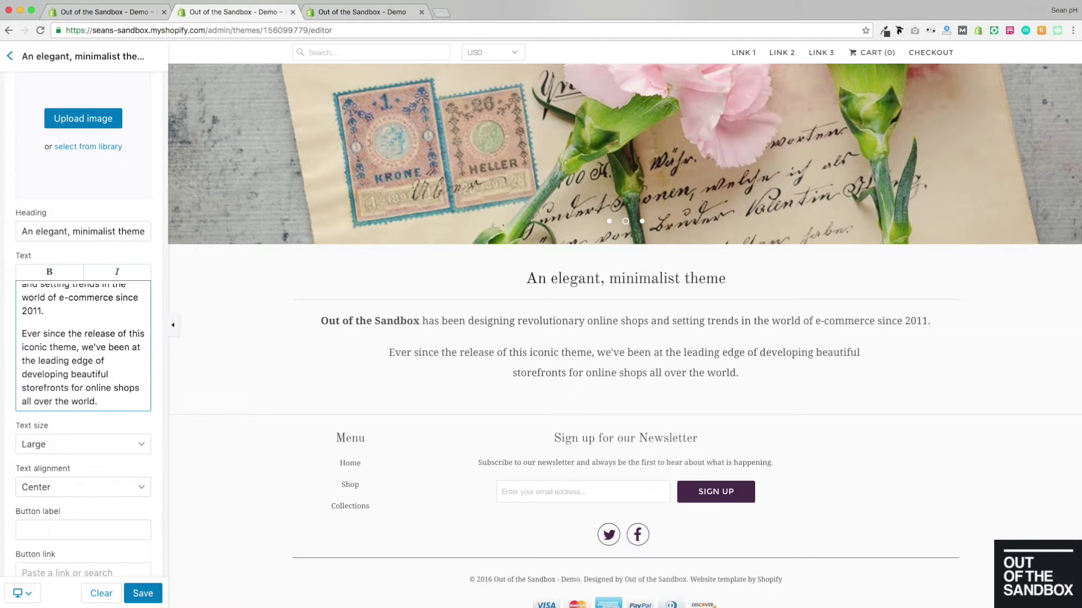
key("Return")
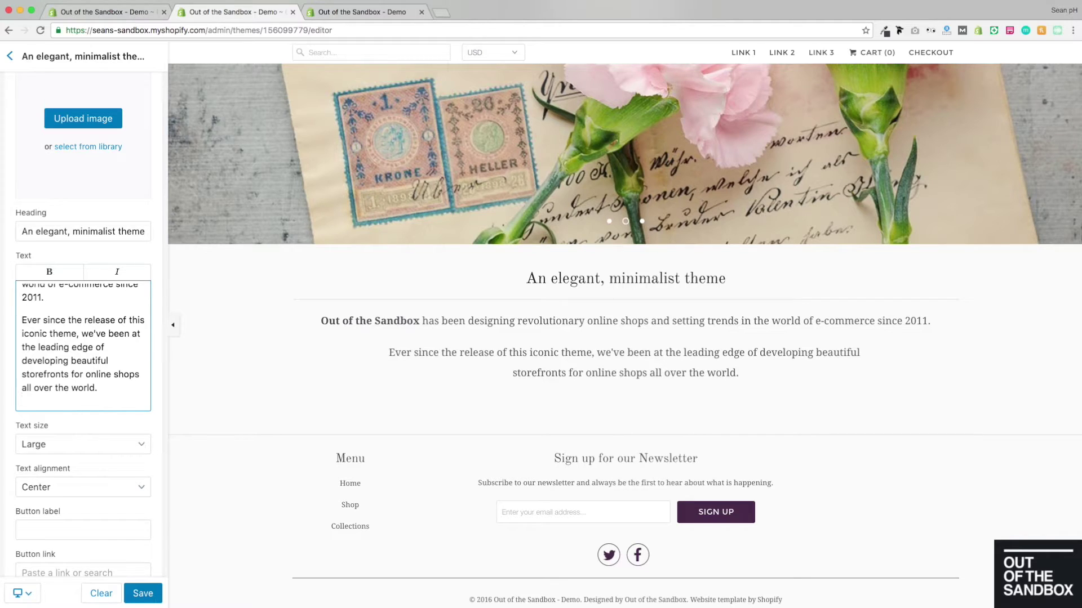
key("BackSpace")
Set the section's text size to Regular and keep its text alignment at Center.
scroll(122, 379, "down", 1)
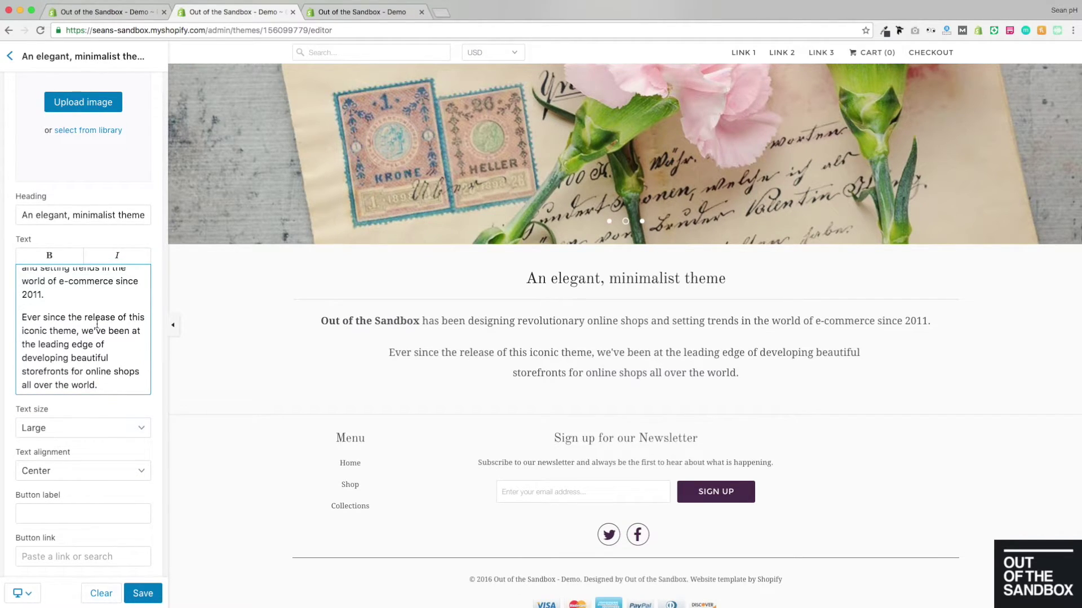
scroll(97, 325, "down", 3)
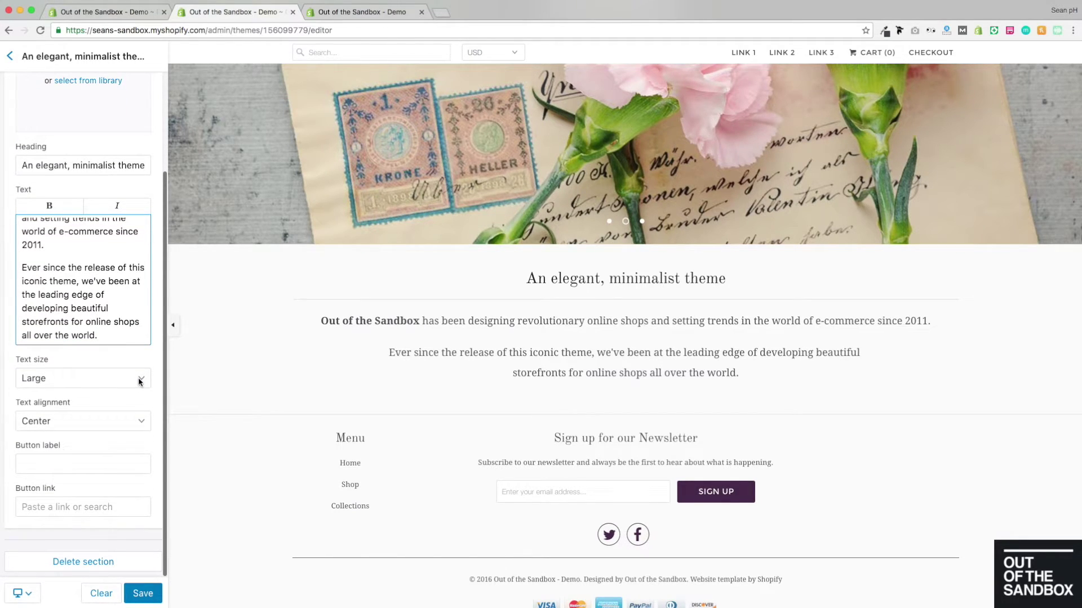
left_click(140, 379)
left_click(106, 366)
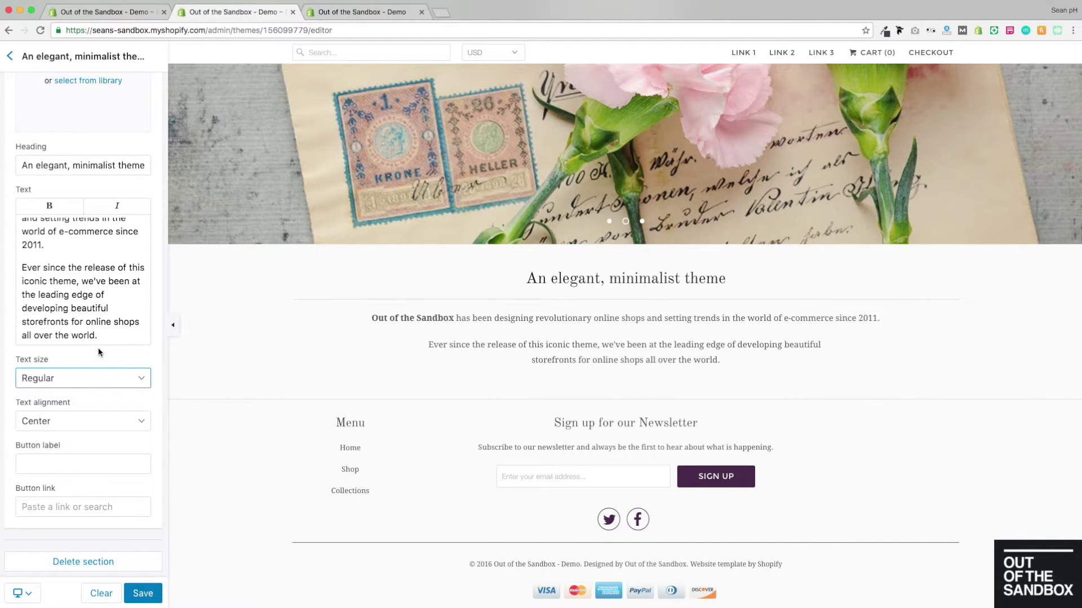
left_click(148, 418)
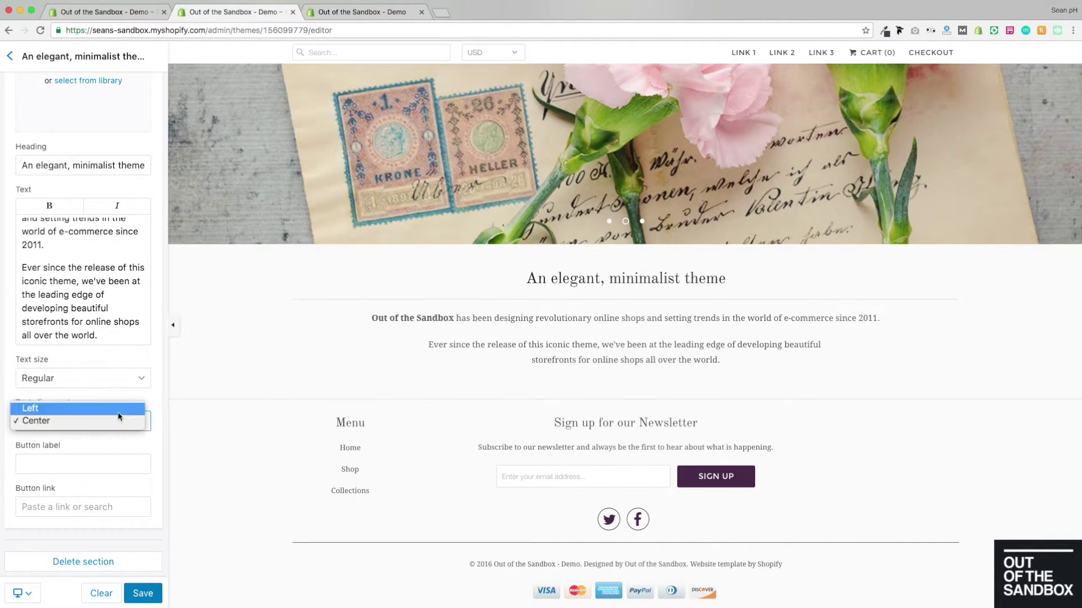
left_click(153, 395)
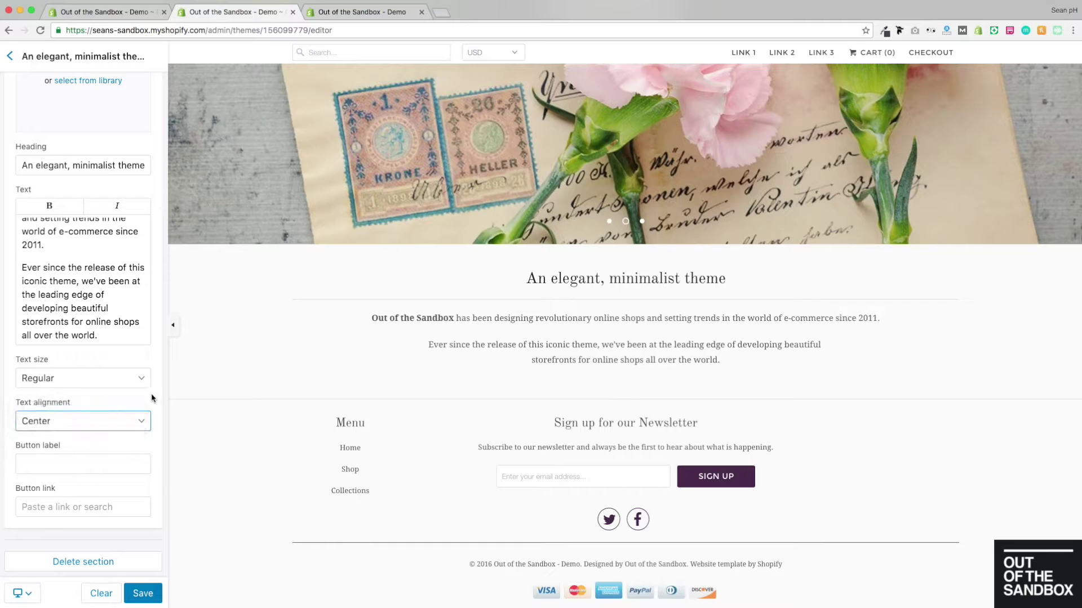
Label the section's button "Link" and link it to the Hang Tags collection.
left_click(87, 458)
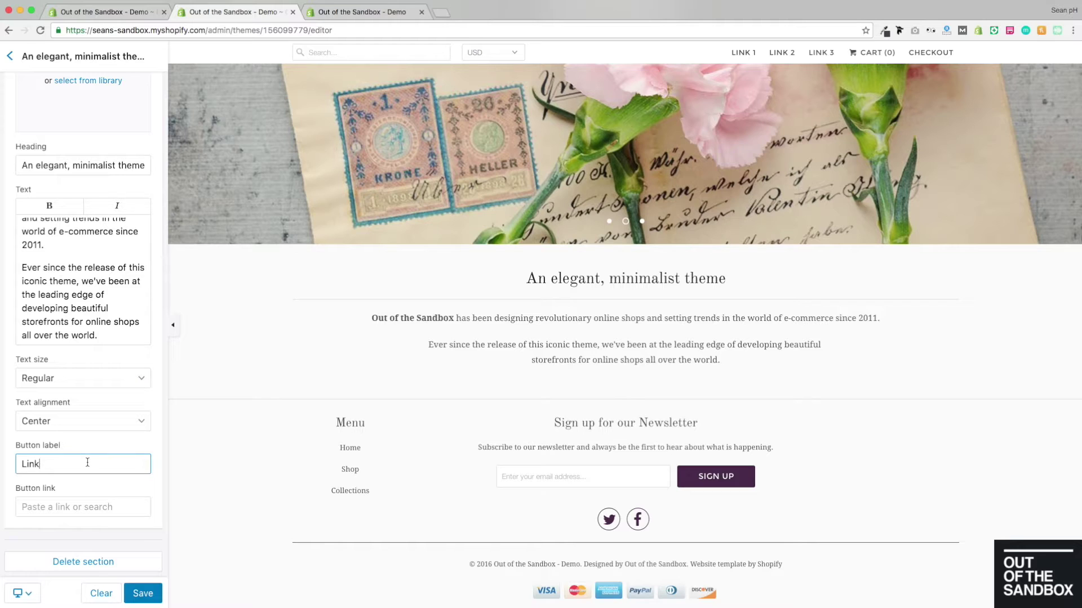
left_click(80, 507)
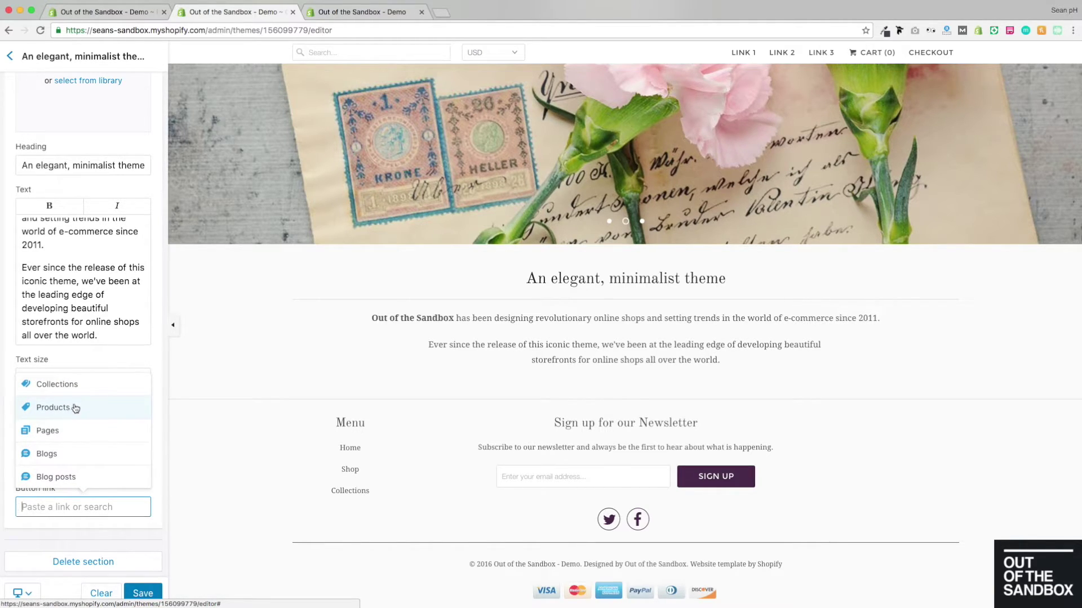
left_click(62, 384)
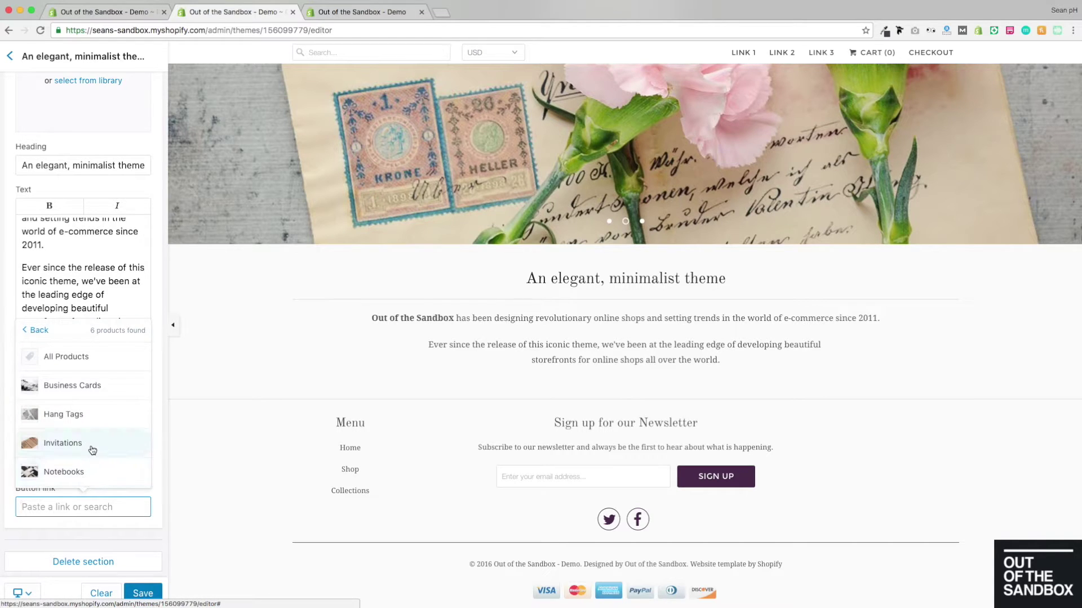
left_click(89, 417)
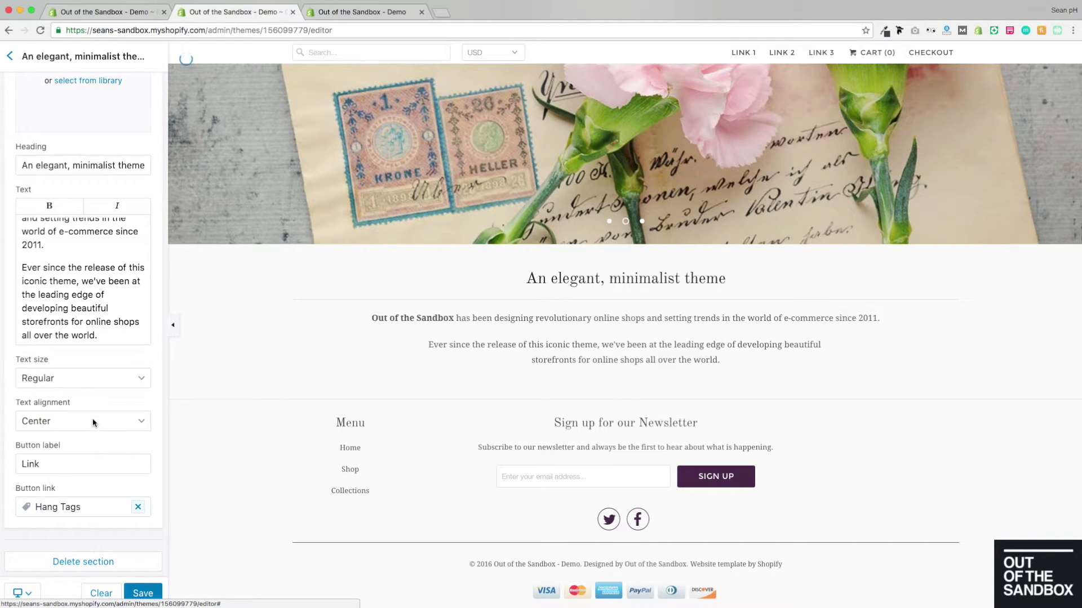
Remove the Hang Tags link from the button and return to the list of sections.
left_click(138, 507)
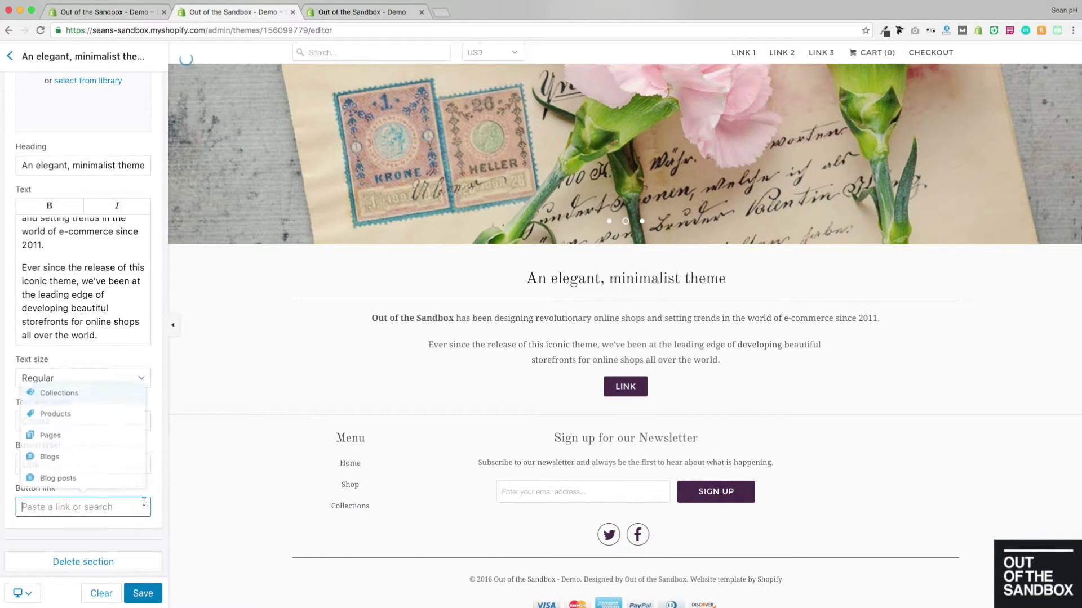
left_click(152, 362)
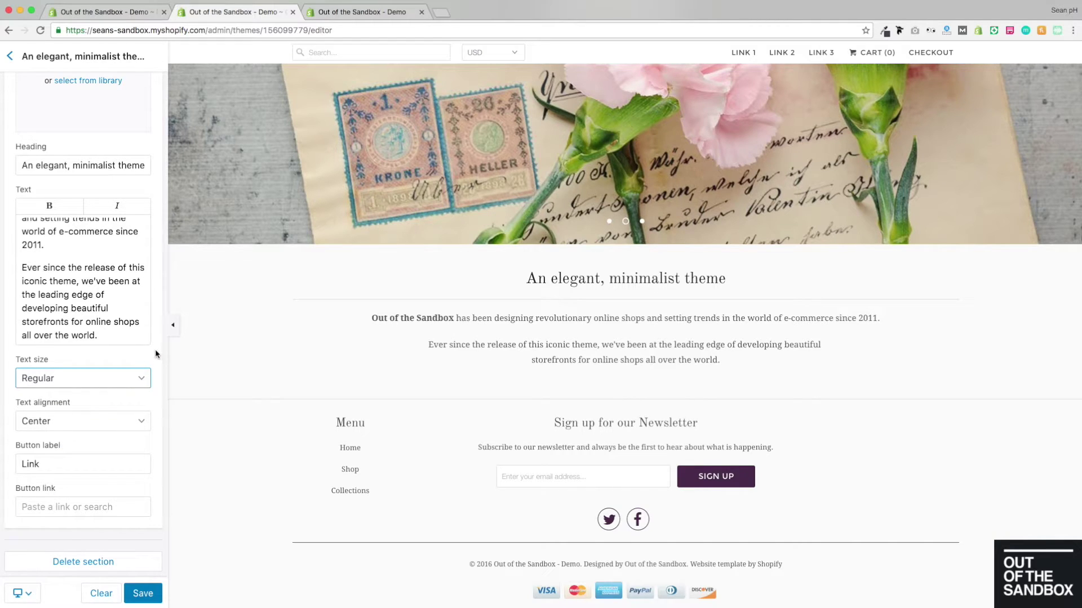
left_click(10, 57)
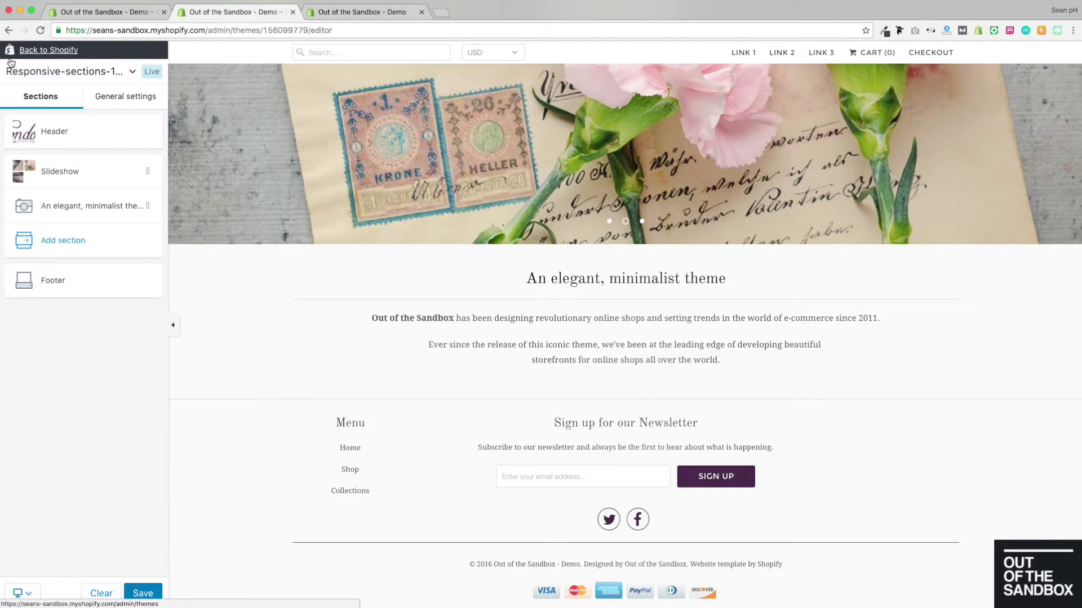
Add a Featured promotions section to the home page.
left_click(68, 244)
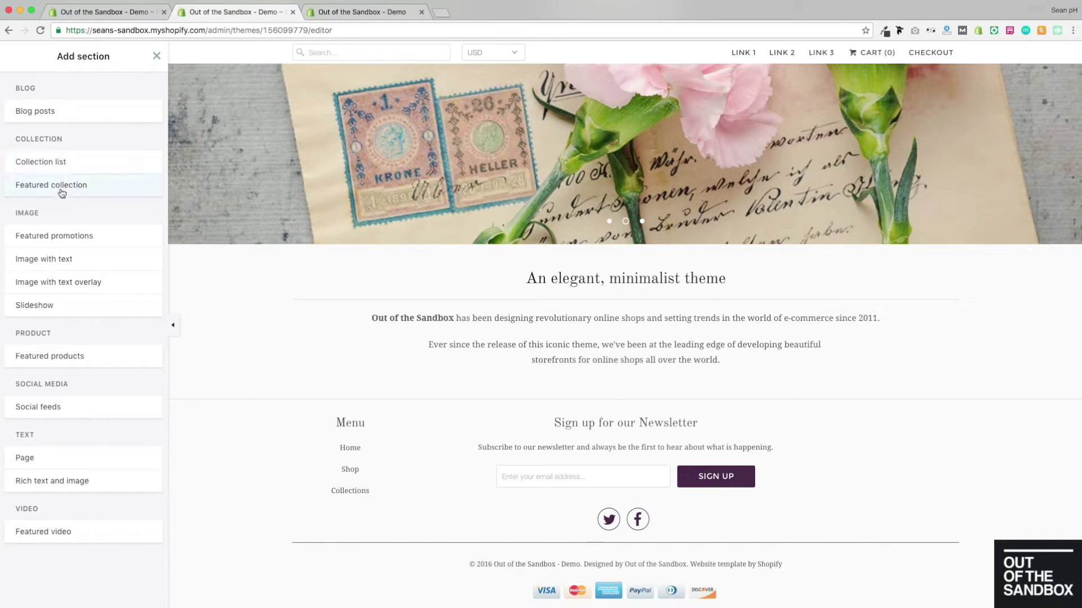
left_click(67, 241)
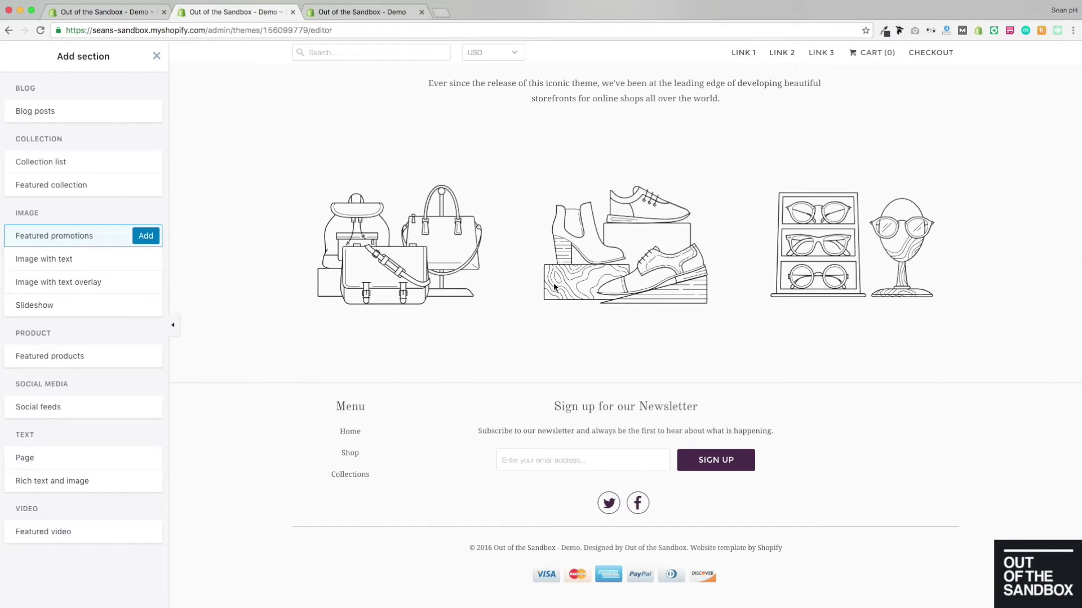
left_click(143, 237)
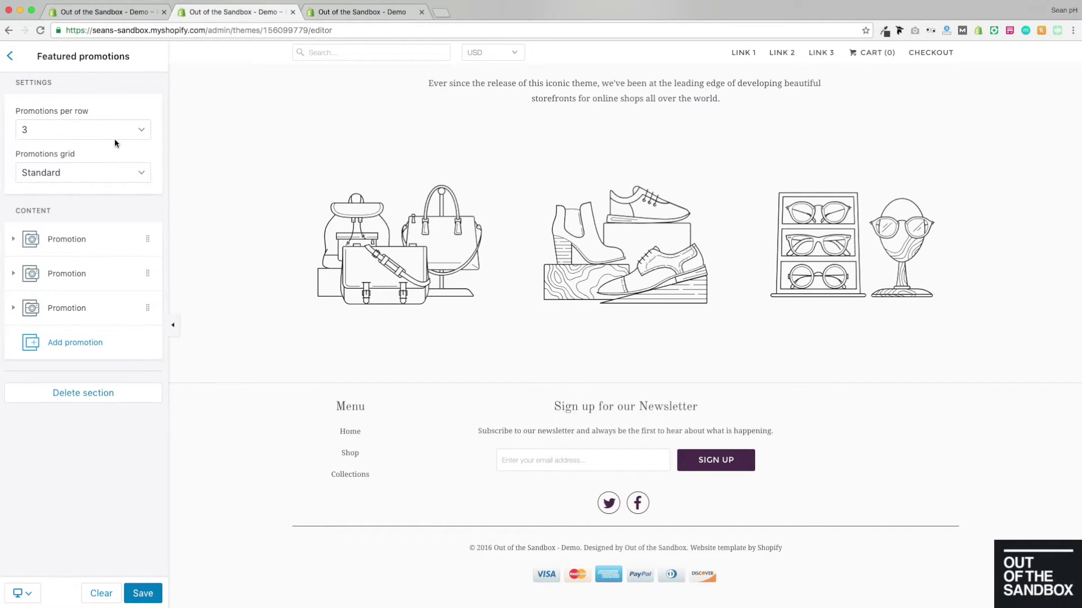
Set the promotions per row to 4 and add a fourth promotion to the section.
left_click(142, 132)
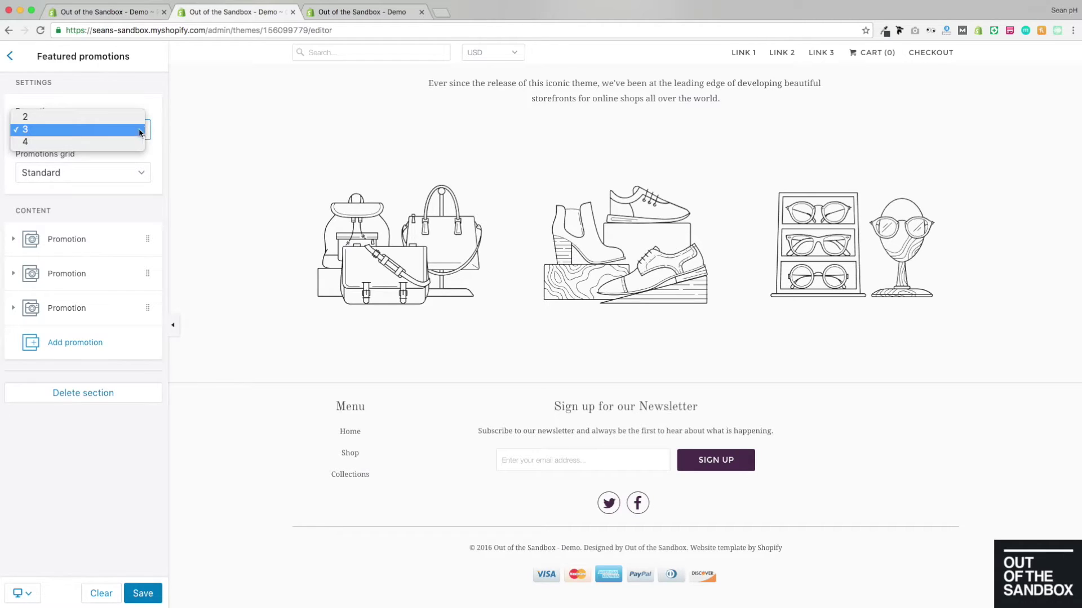
left_click(56, 143)
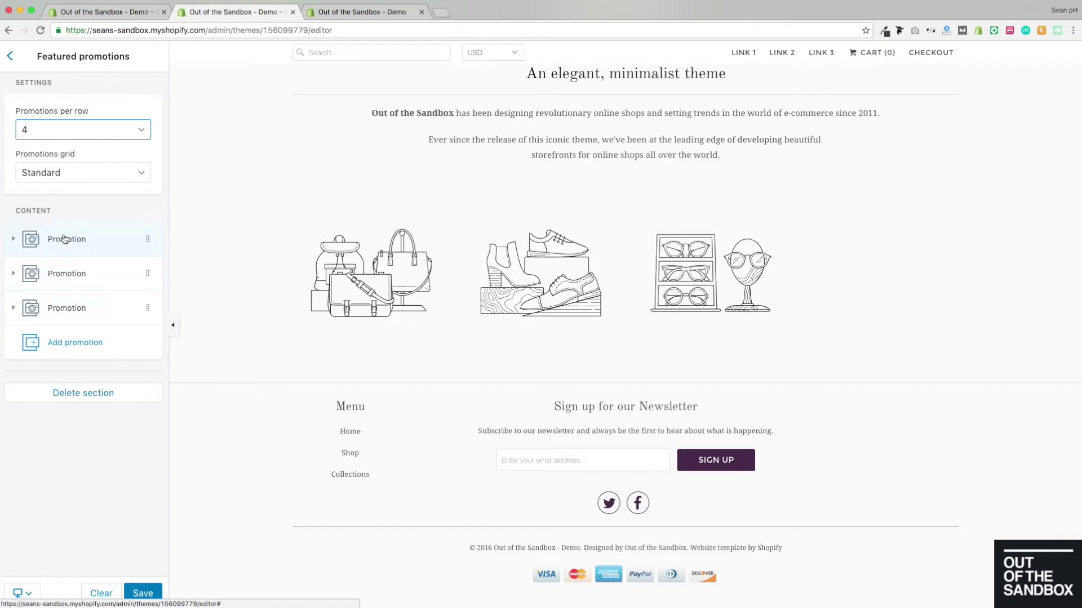
left_click(63, 344)
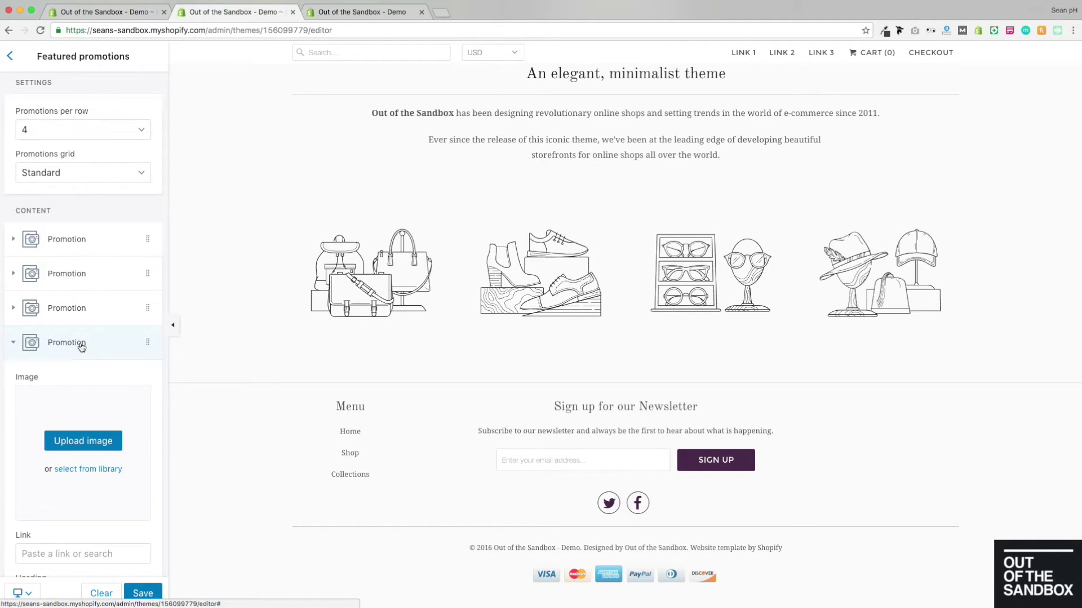
Change the promotions grid of the section to Full width.
left_click(137, 173)
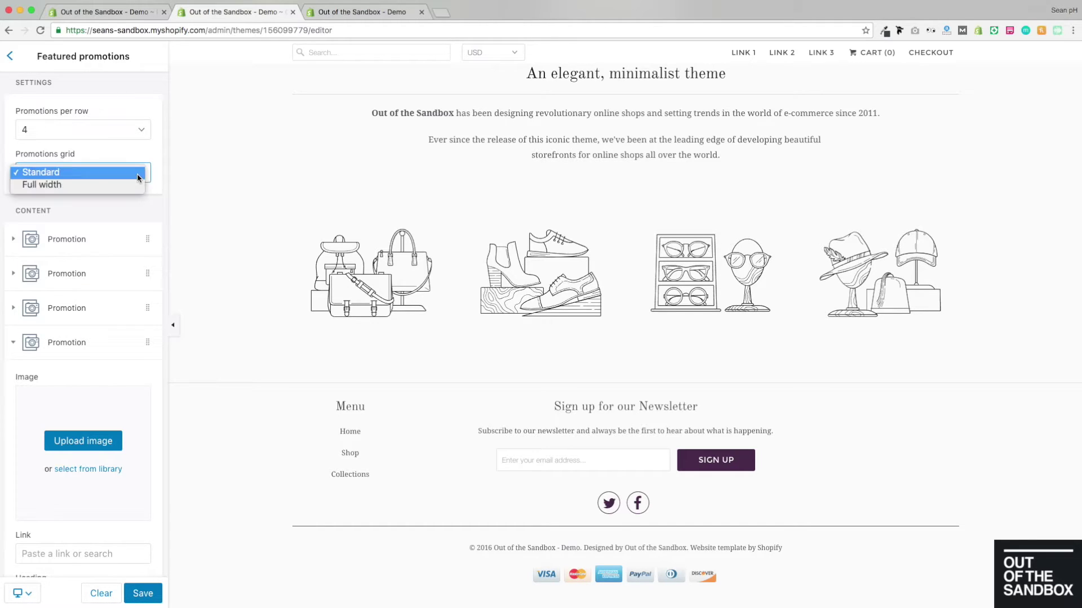
left_click(57, 184)
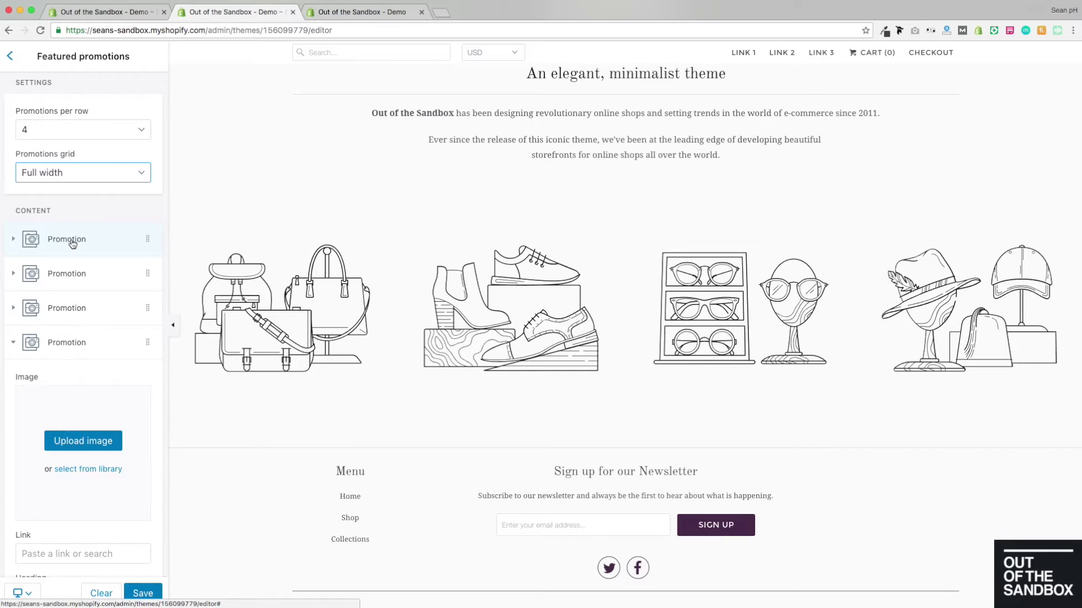
Upload FP5_x2046.jpg as the image of the first promotion.
left_click(71, 241)
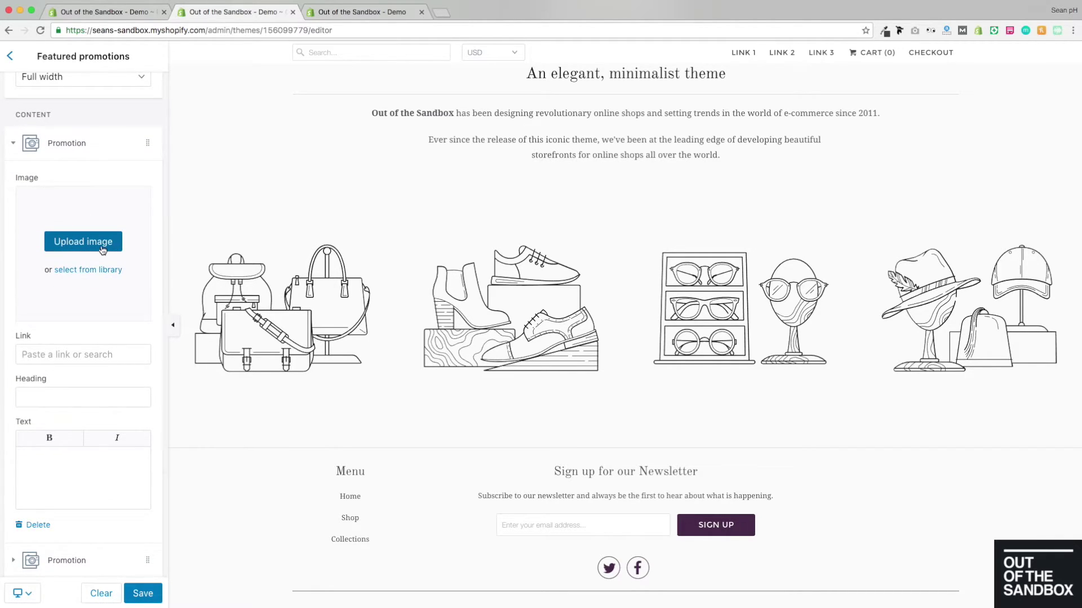
left_click(84, 248)
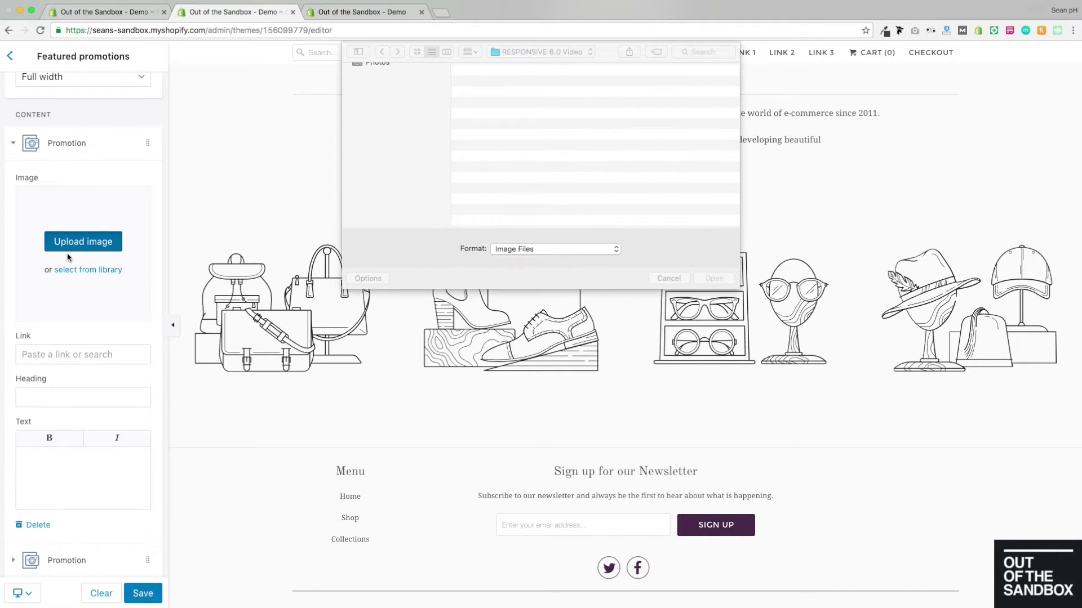
scroll(527, 141, "down", 3)
scroll(527, 140, "down", 3)
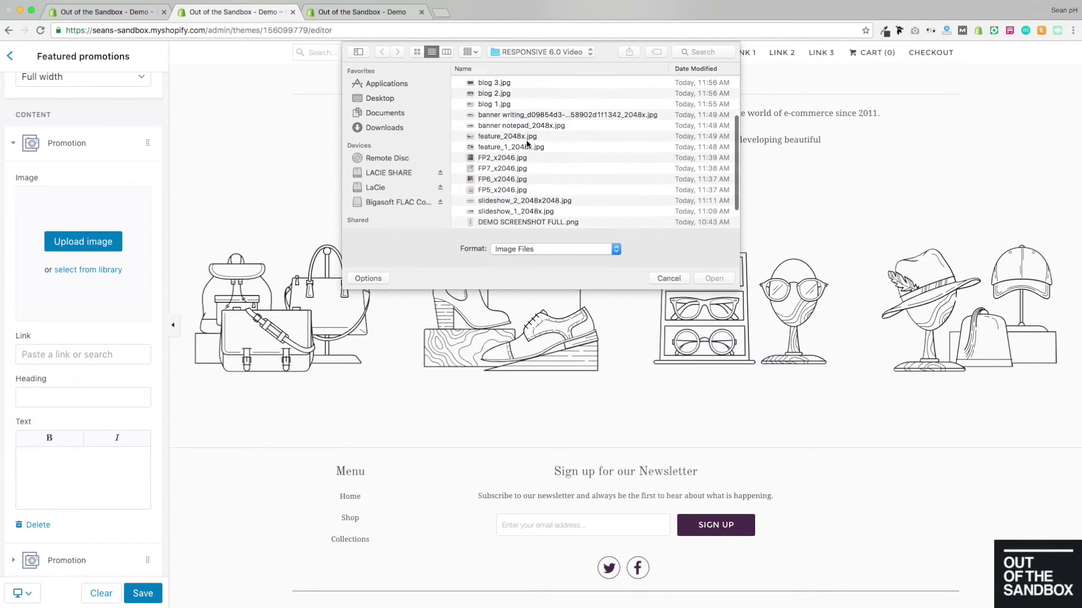
left_click(496, 190)
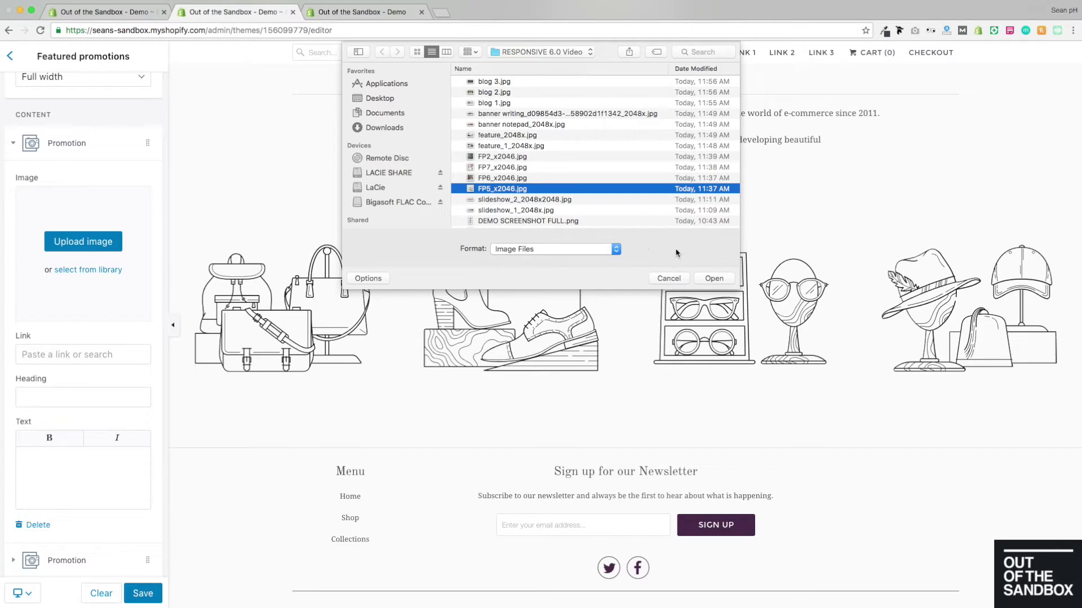
left_click(712, 278)
Link the first promotion to the Notebooks product.
scroll(120, 149, "down", 2)
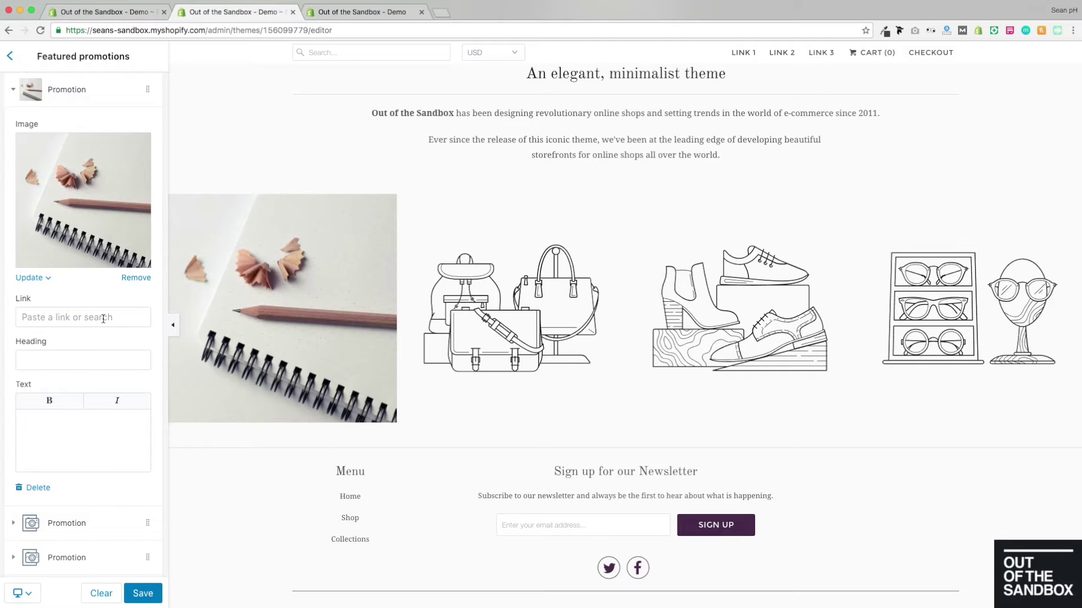
left_click(104, 318)
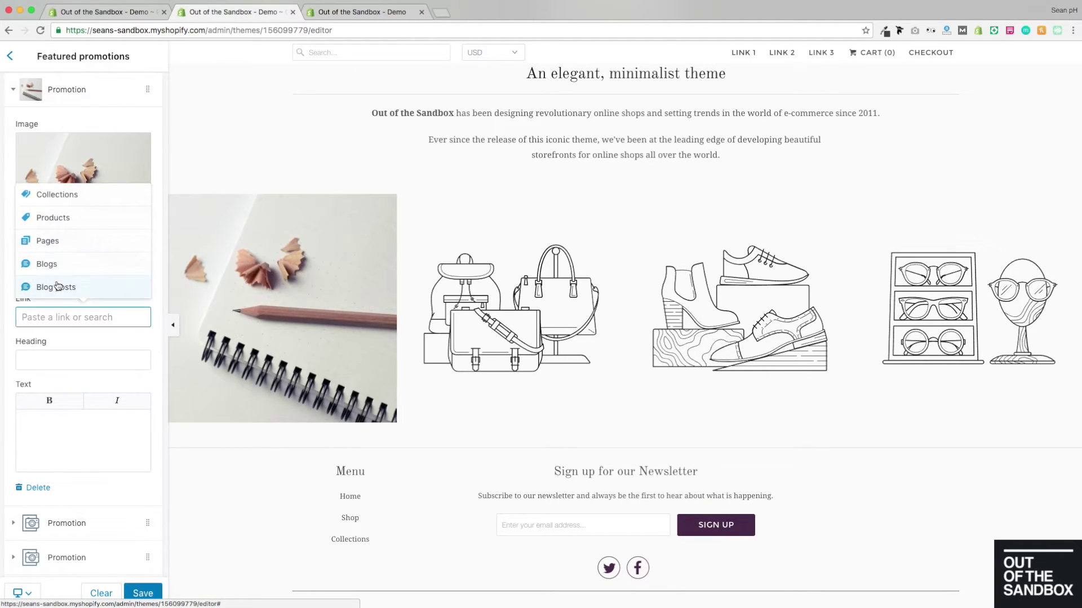
left_click(73, 220)
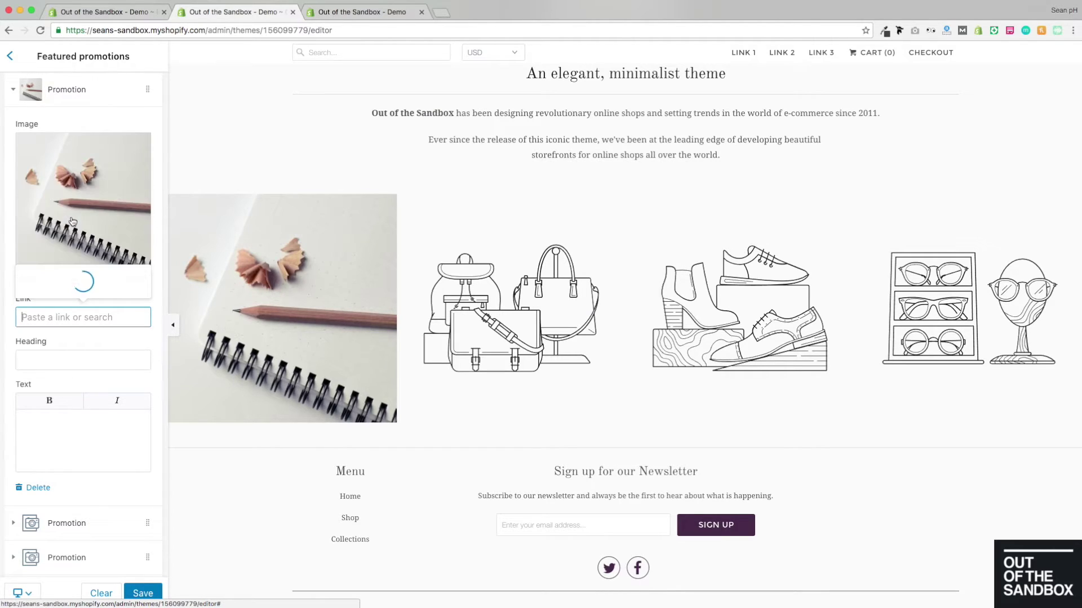
left_click(80, 282)
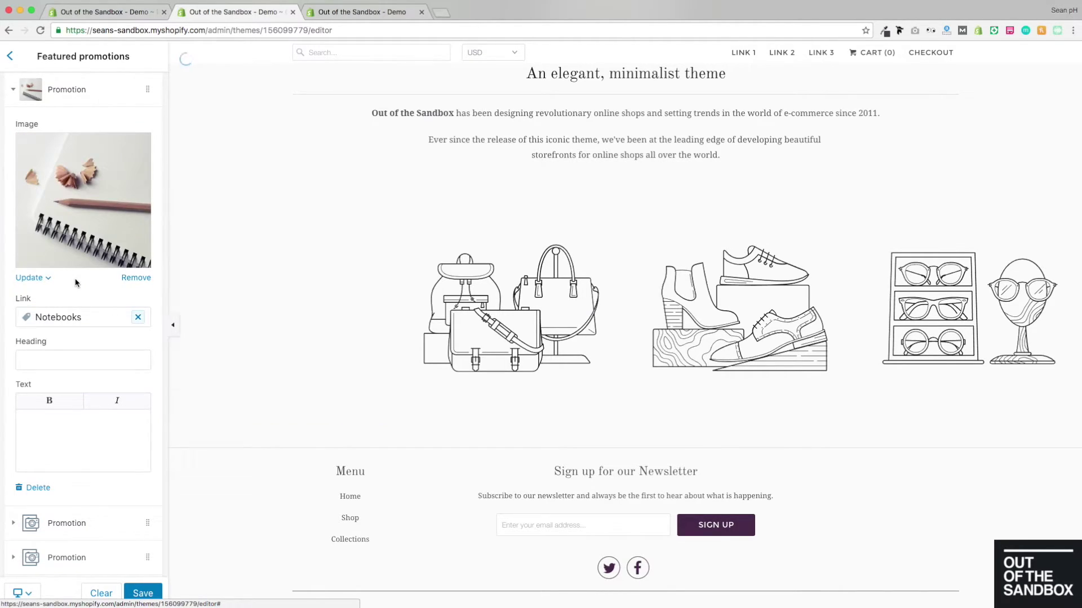
Give the first promotion the heading "Notebooks".
scroll(84, 319, "down", 2)
left_click(68, 307)
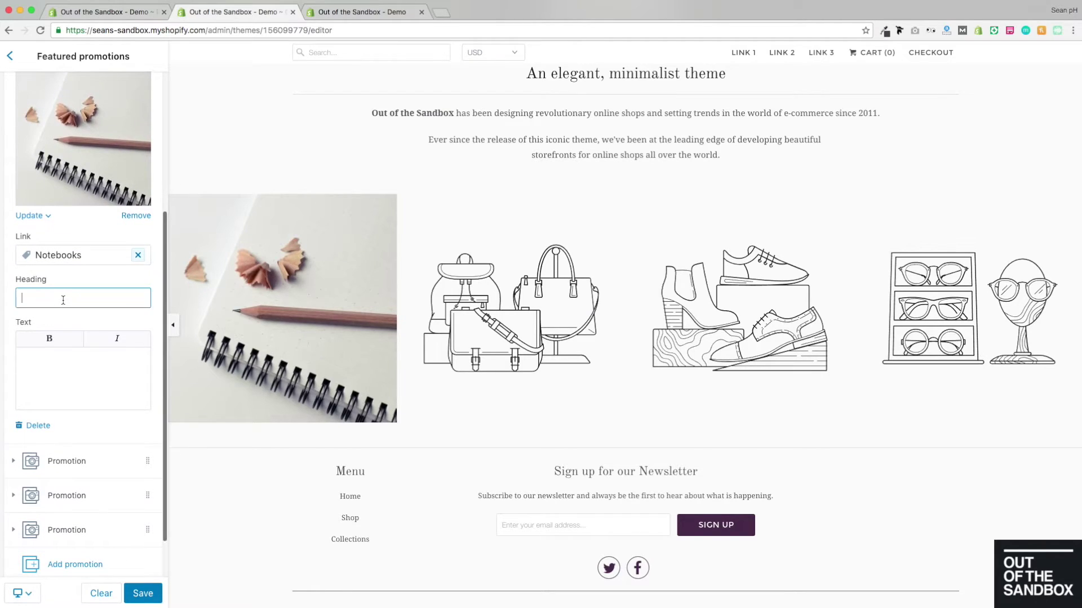
type("Notebooks")
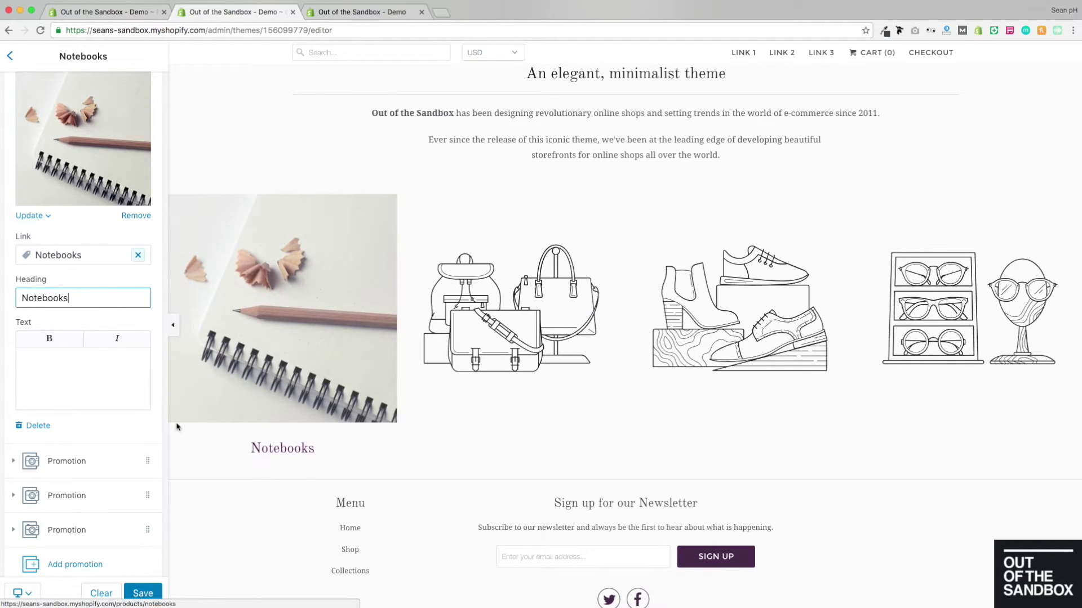
Try out "Additional text" as the body text of the first promotion and clear it again.
scroll(84, 342, "down", 1)
left_click(50, 342)
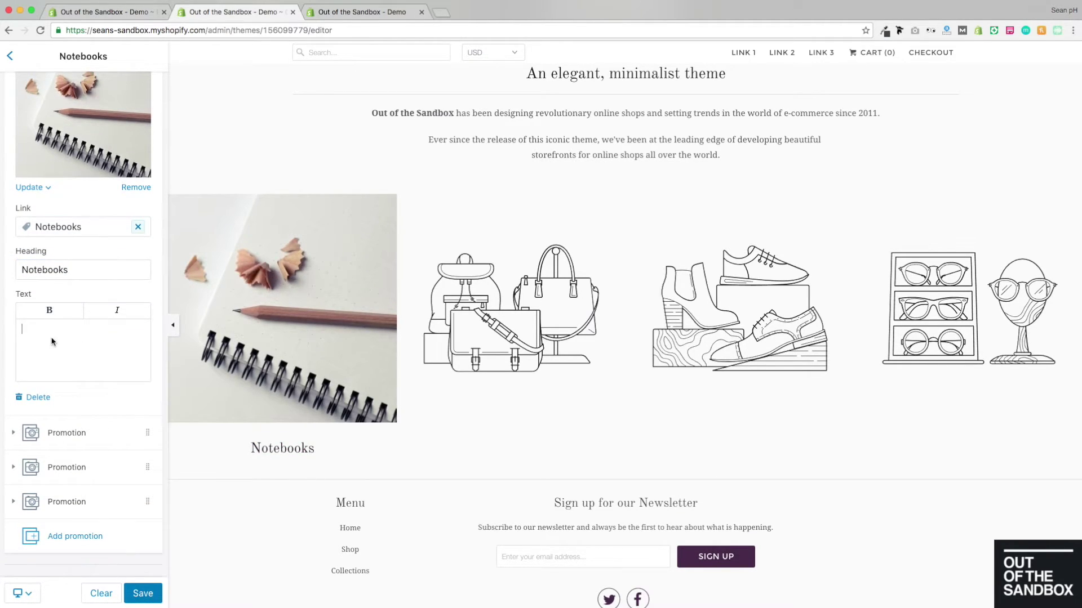
type("Additional text")
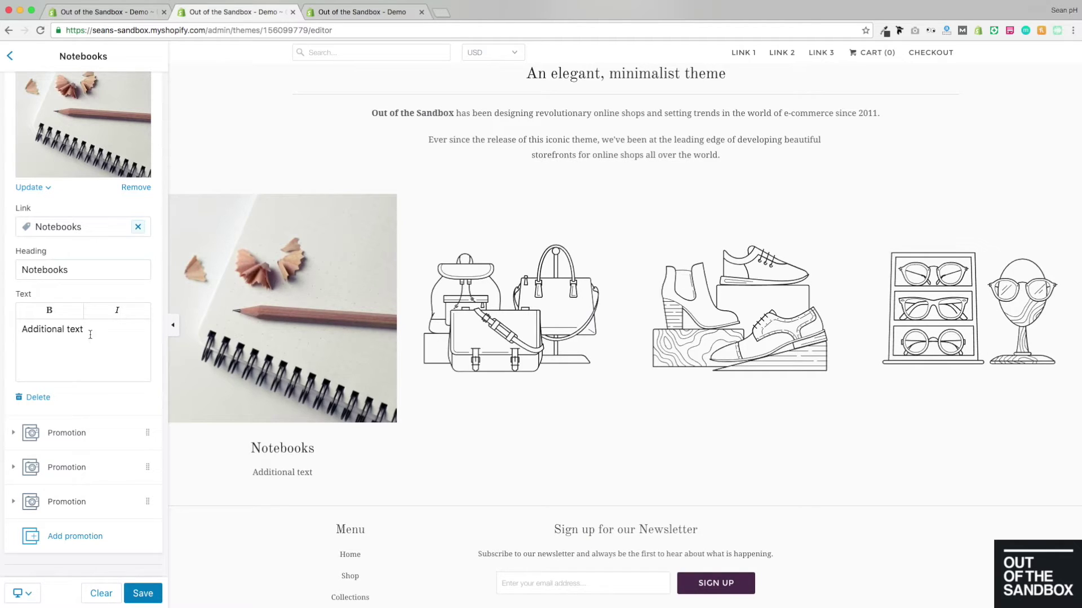
left_click_drag(89, 329, 2, 330)
key("BackSpace")
scroll(108, 370, "up", 1)
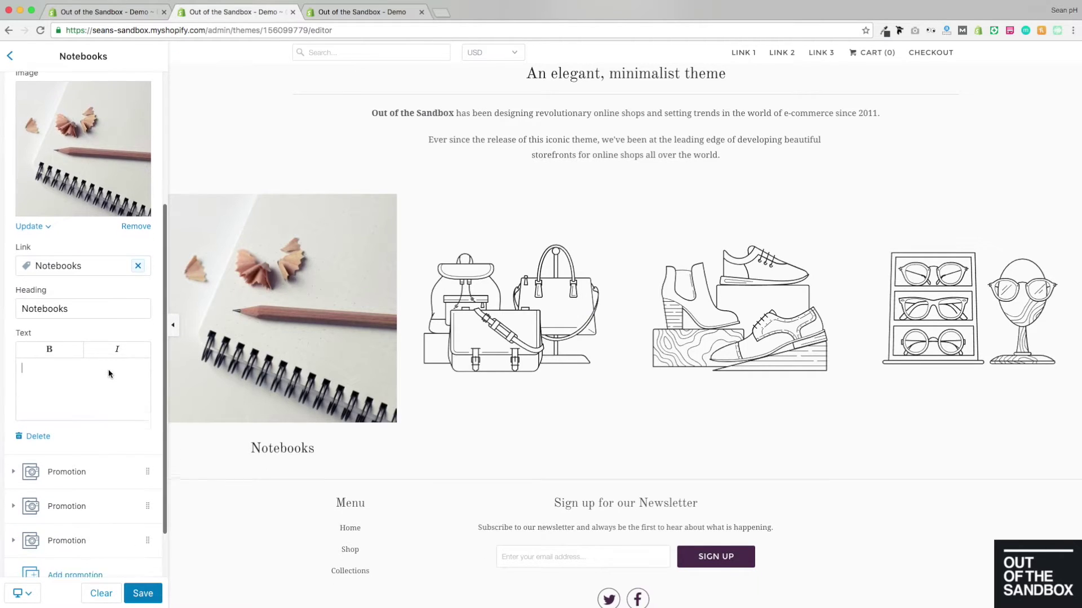
Open the settings of the second promotion in the section.
scroll(109, 371, "down", 2)
scroll(112, 325, "up", 5)
scroll(112, 325, "down", 5)
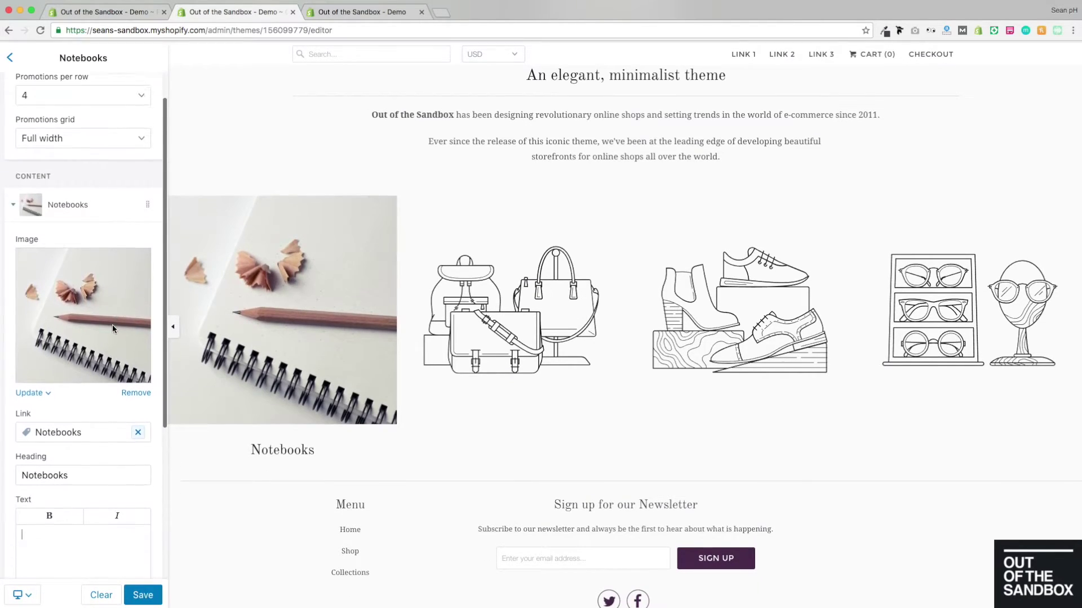
left_click(84, 409)
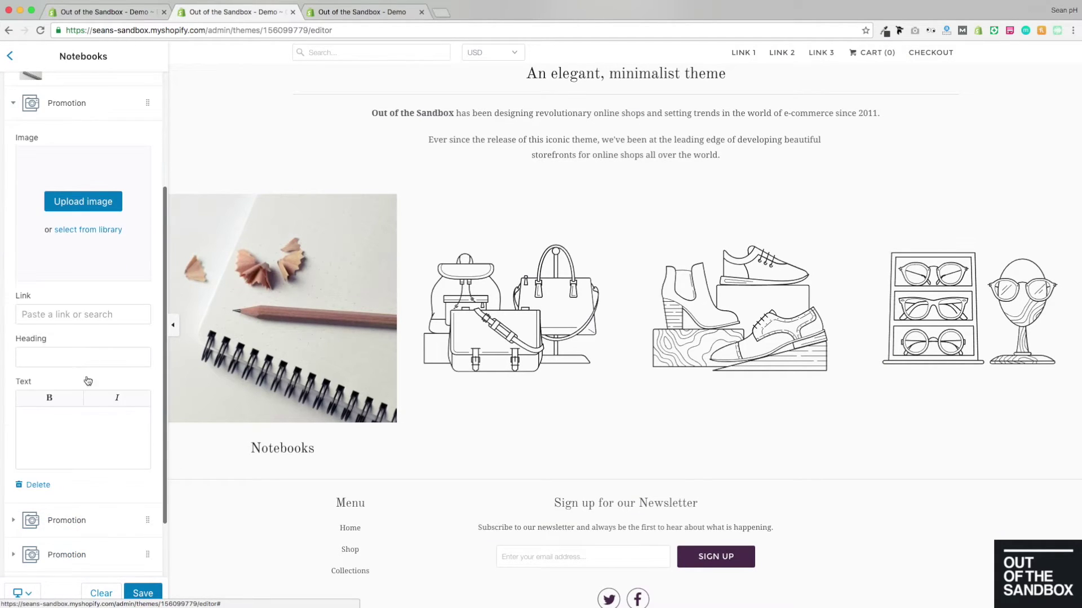
scroll(85, 389, "down", 2)
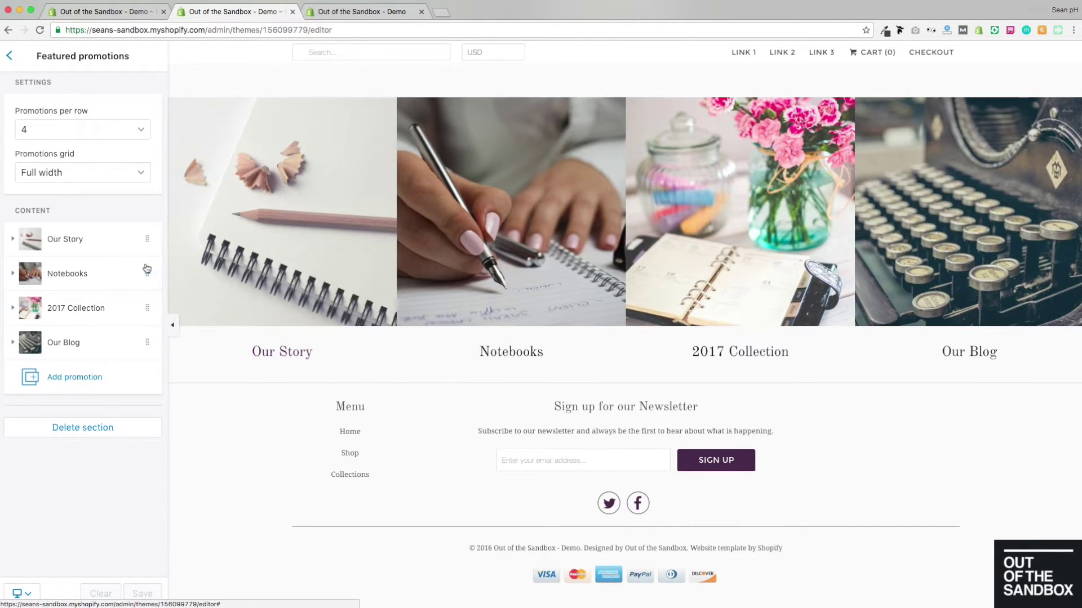
Review the image, link and heading settings of the Notebooks promotion.
left_click(98, 278)
scroll(102, 284, "down", 5)
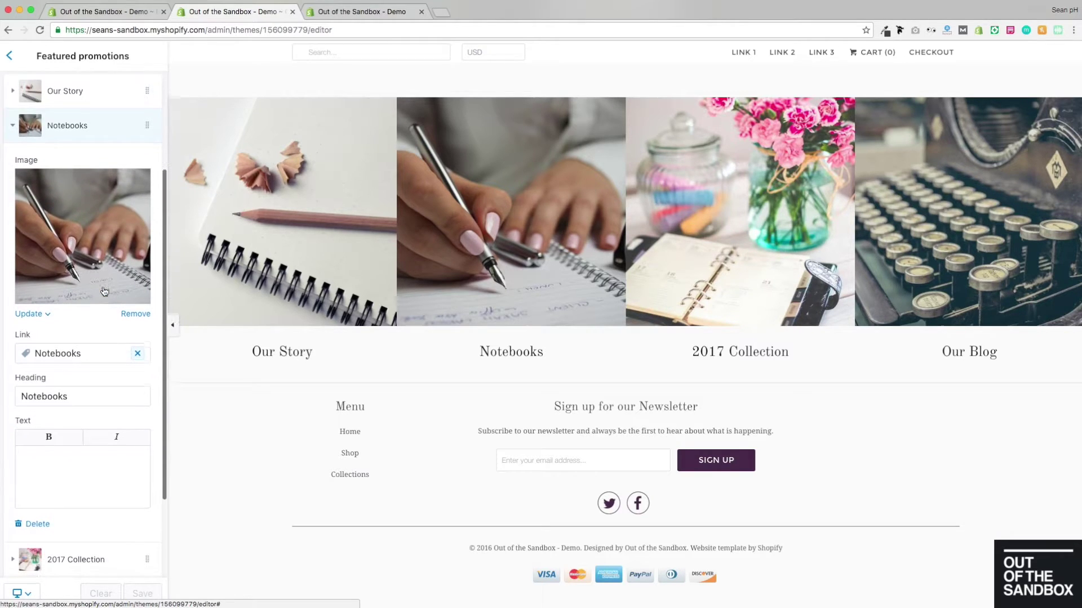
scroll(104, 292, "down", 2)
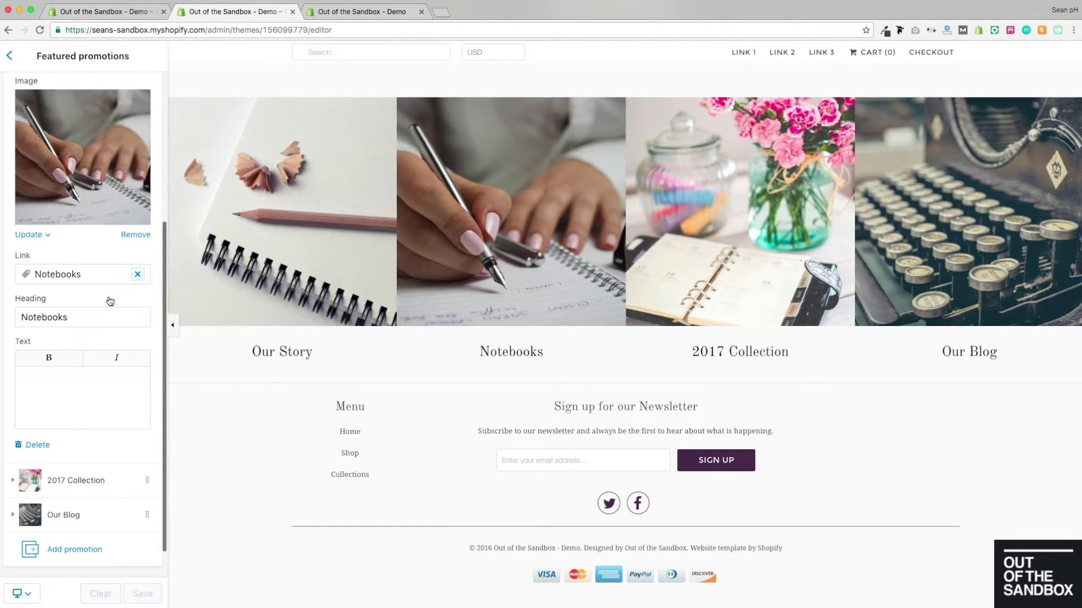
scroll(109, 301, "up", 1)
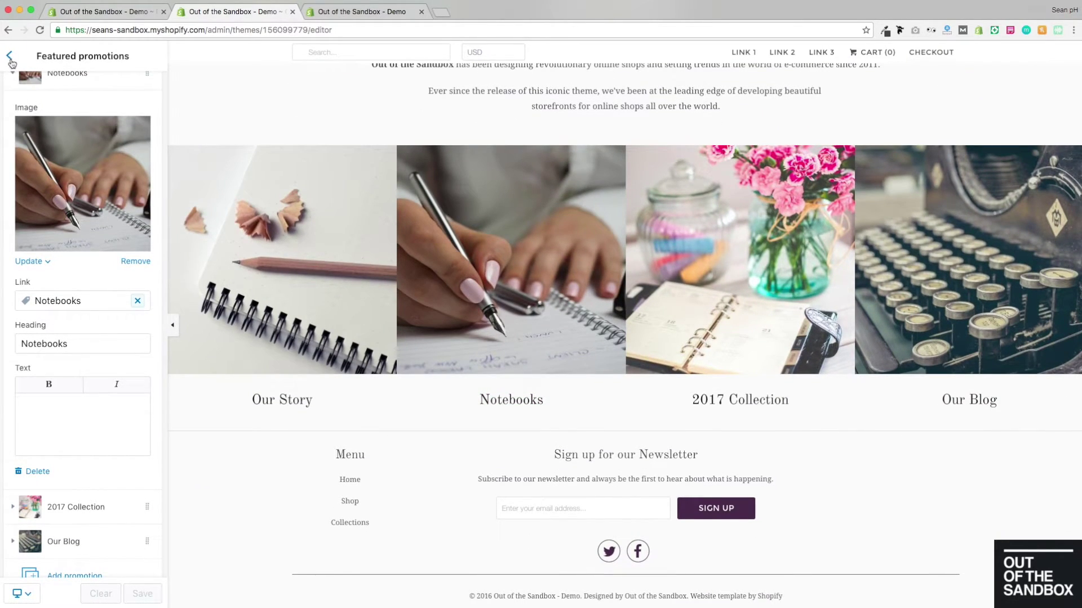
Add a Collection list section to the home page.
left_click(10, 57)
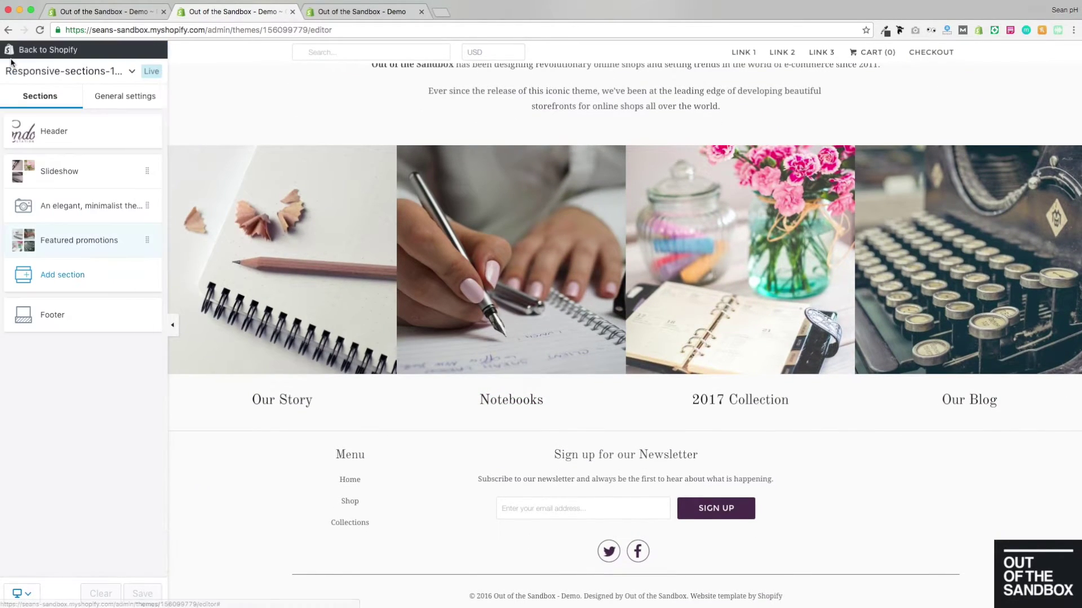
left_click(65, 276)
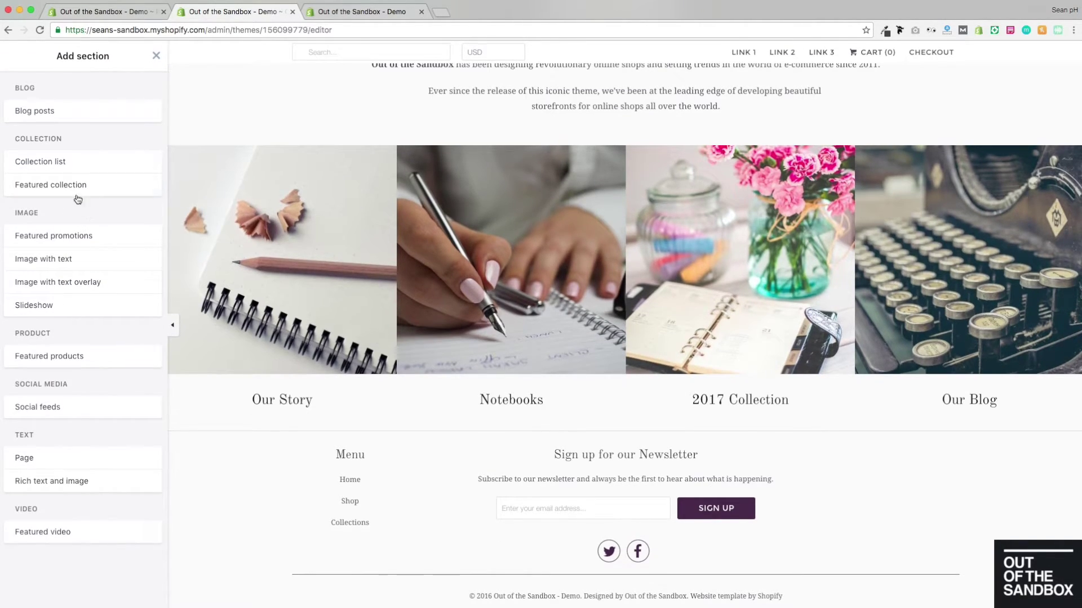
left_click(40, 165)
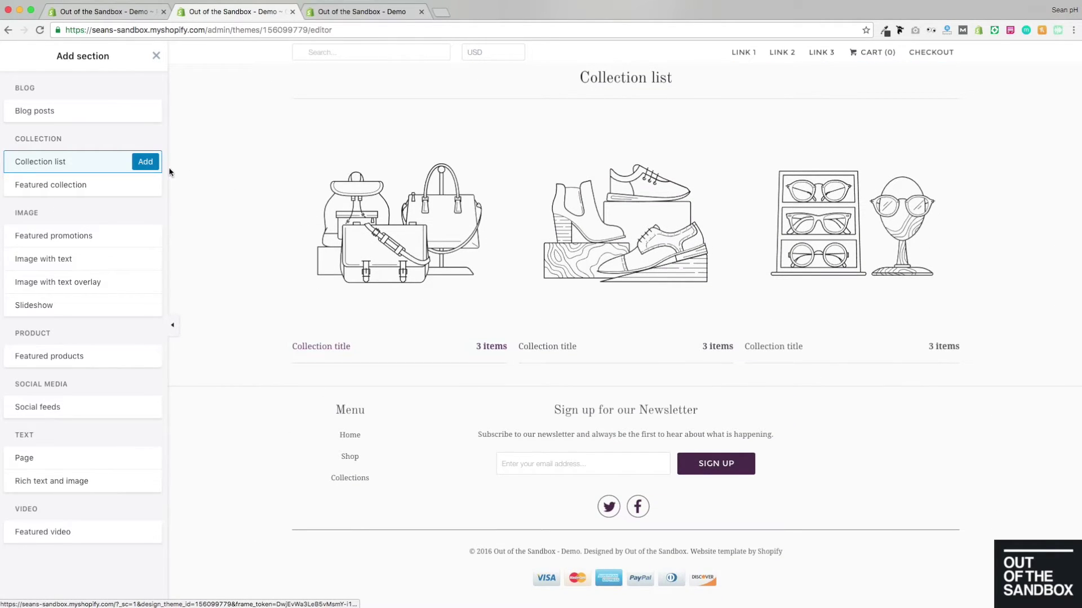
left_click(146, 163)
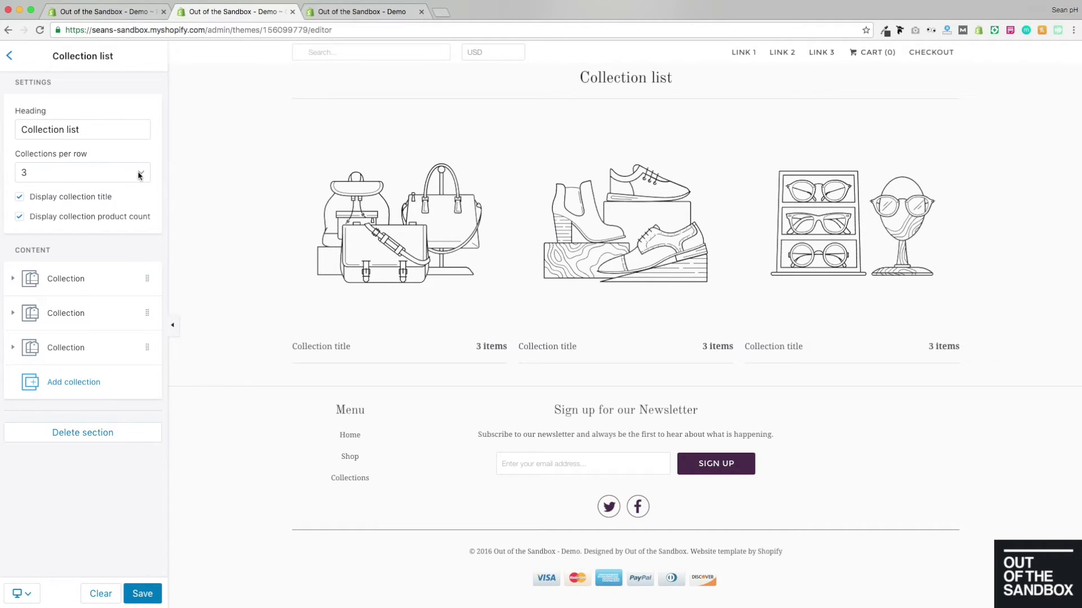
Set the collections per row to 2 and clear the heading of the Collection list section.
left_click(140, 175)
left_click(60, 162)
scroll(406, 201, "up", 2)
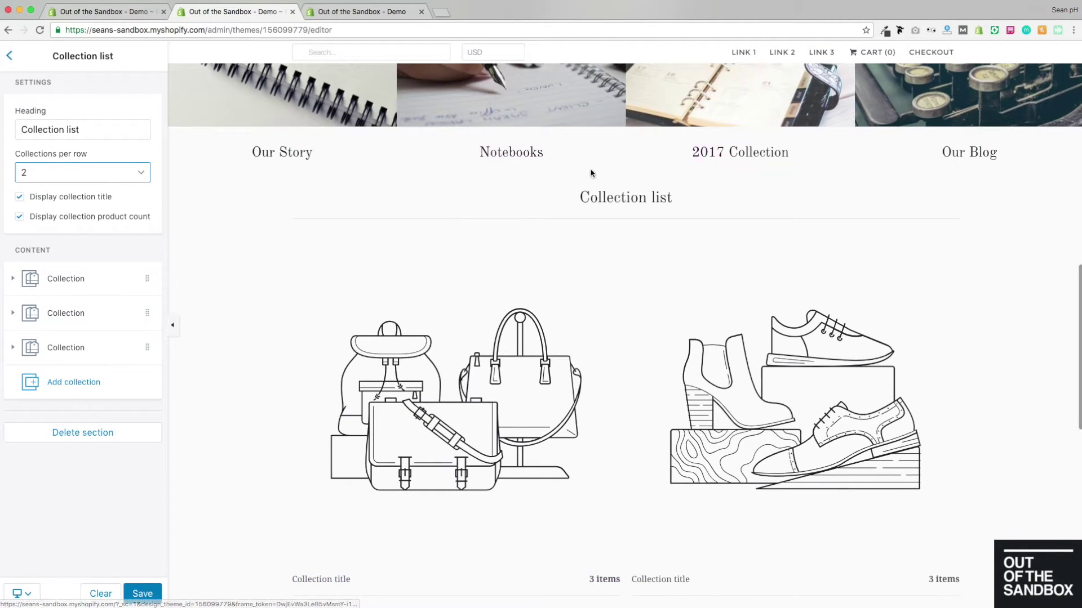
triple_click(103, 134)
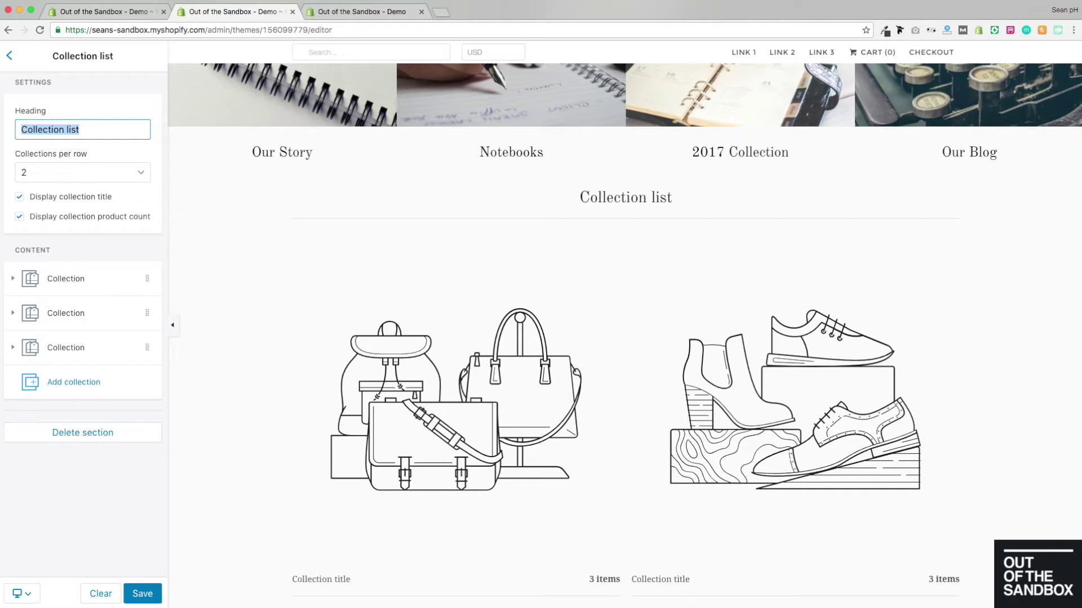
key("BackSpace")
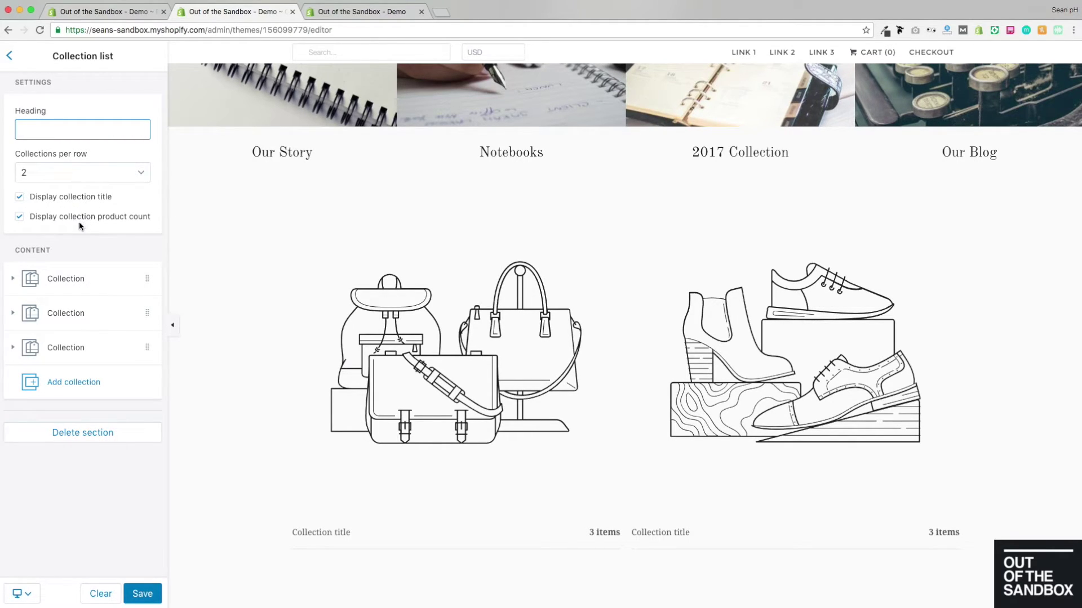
Delete the third collection from the Collection list section.
scroll(213, 226, "down", 3)
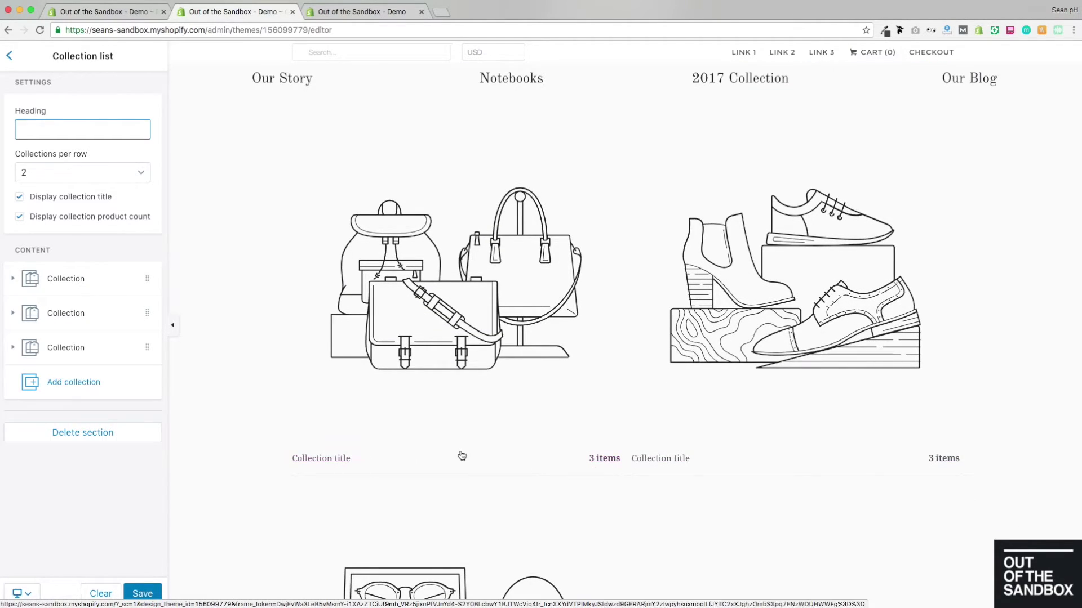
scroll(500, 300, "down", 2)
scroll(500, 300, "down", 5)
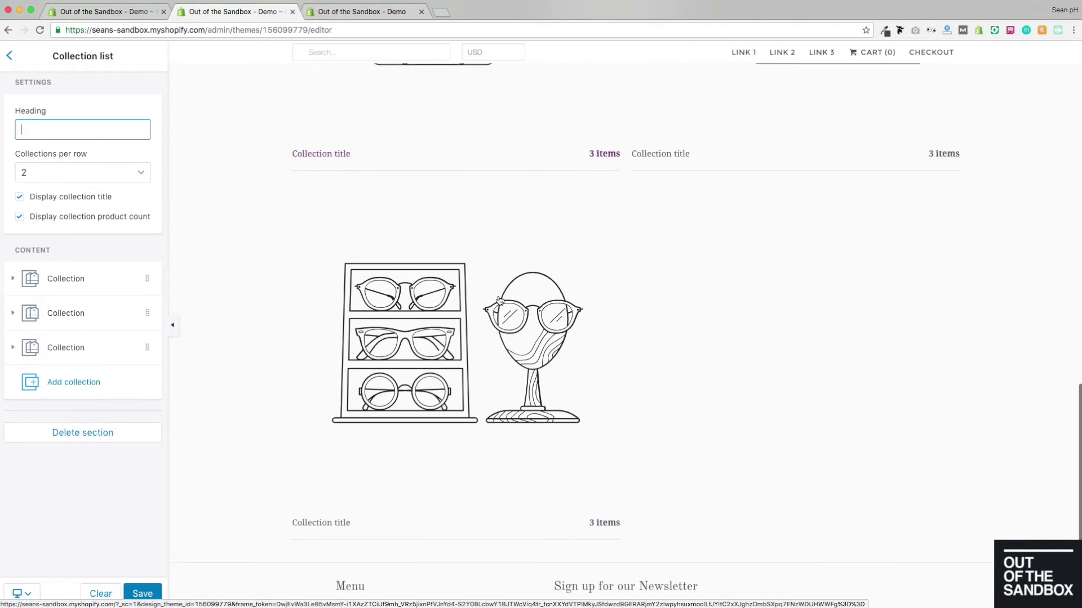
scroll(705, 386, "up", 5)
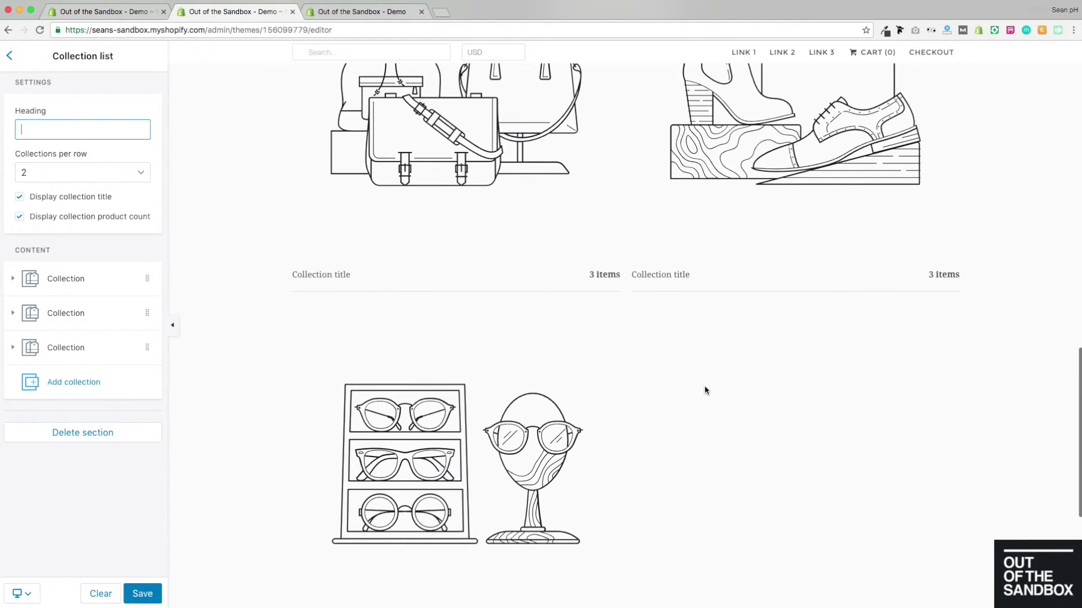
left_click(73, 349)
scroll(97, 327, "down", 3)
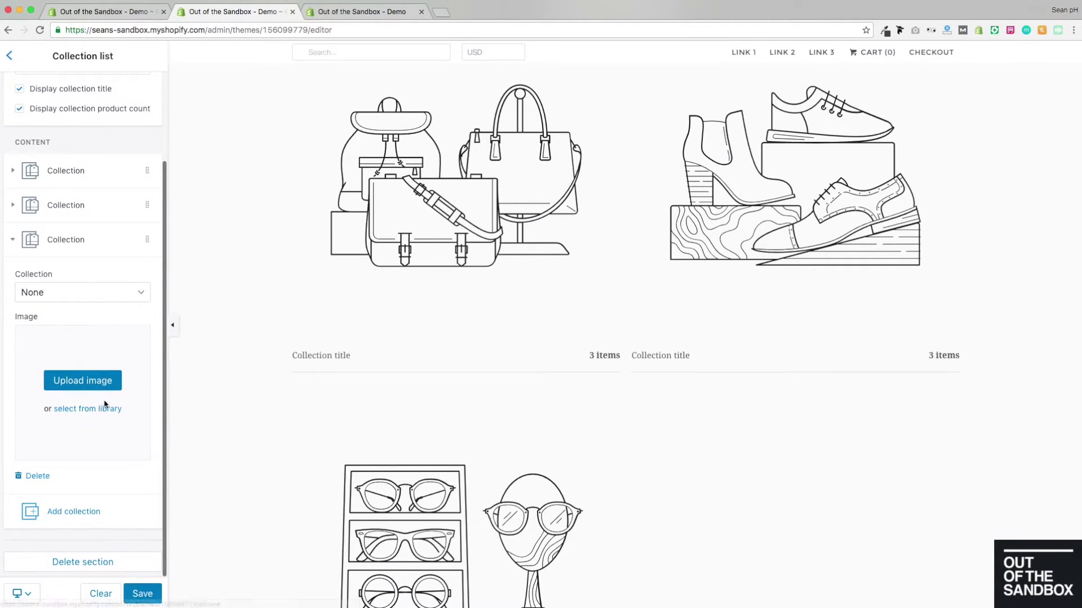
left_click(38, 477)
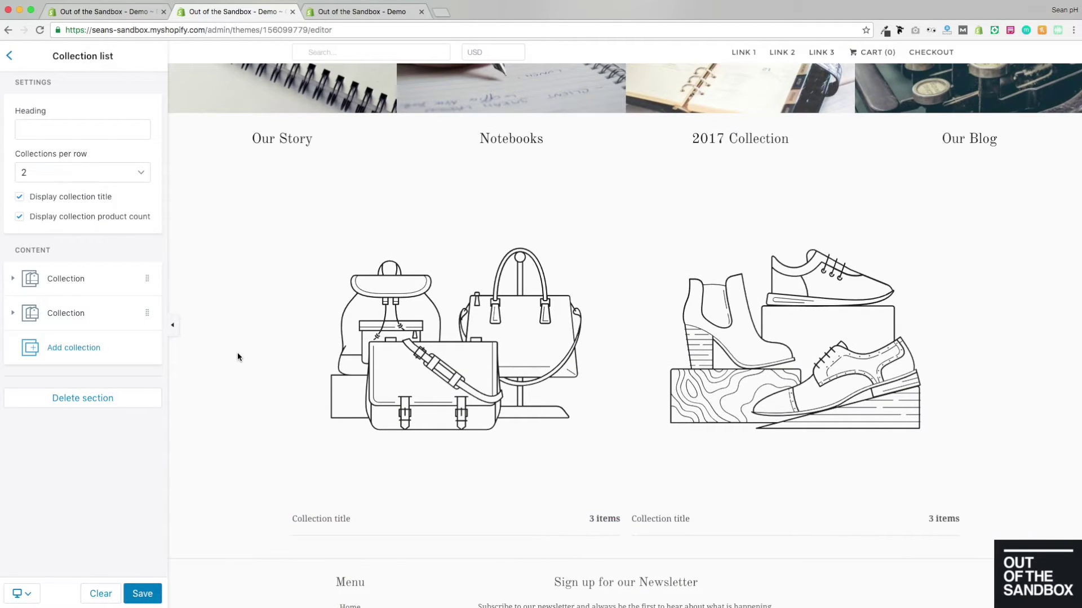
Assign the Business Cards collection to the first item of the collection list.
left_click(73, 285)
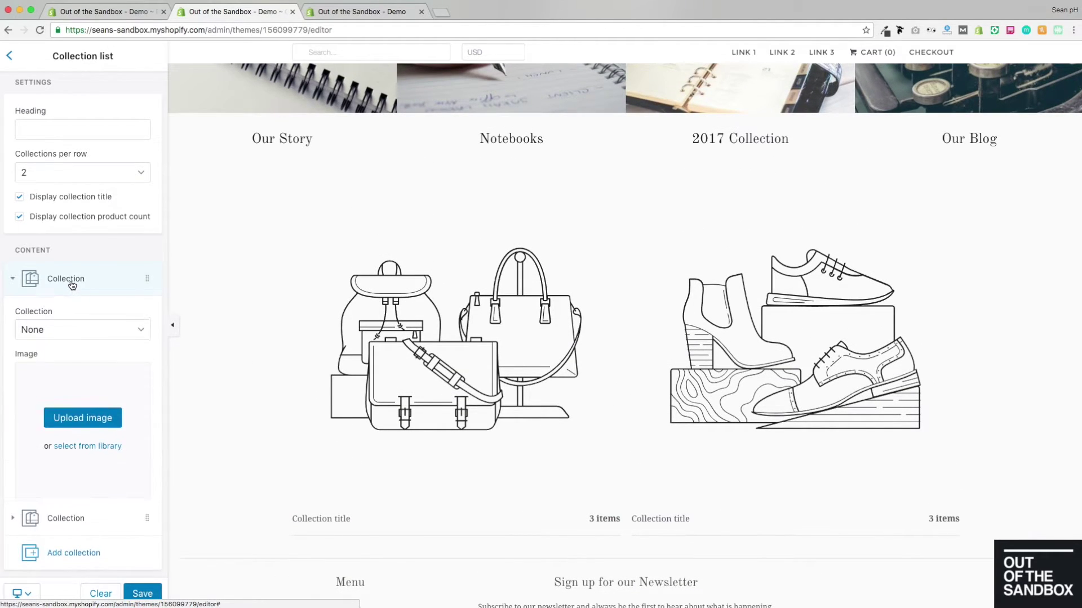
scroll(100, 322, "down", 1)
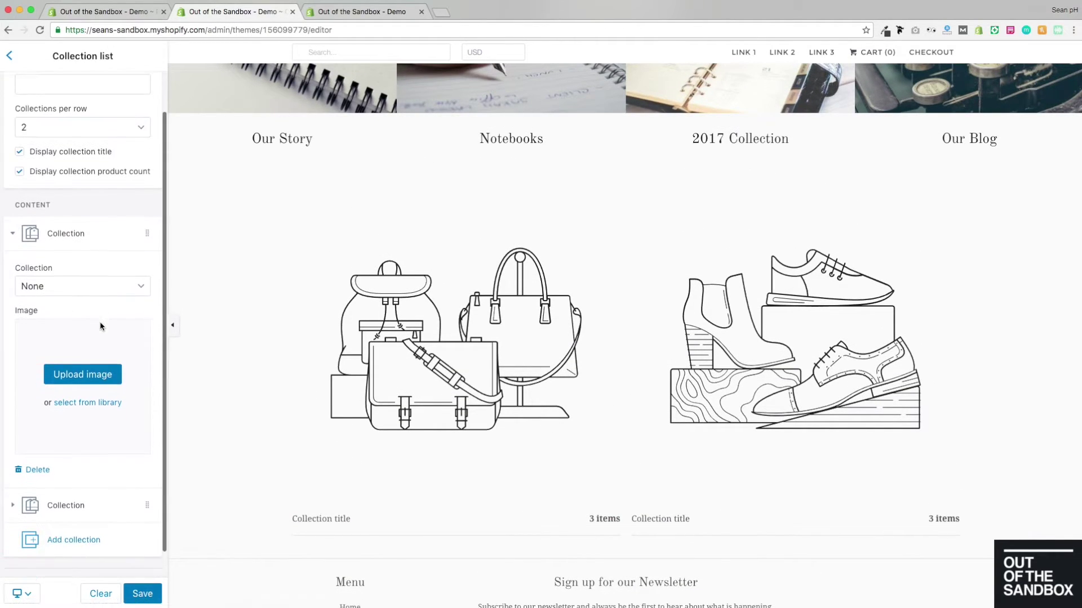
left_click(125, 286)
left_click(71, 392)
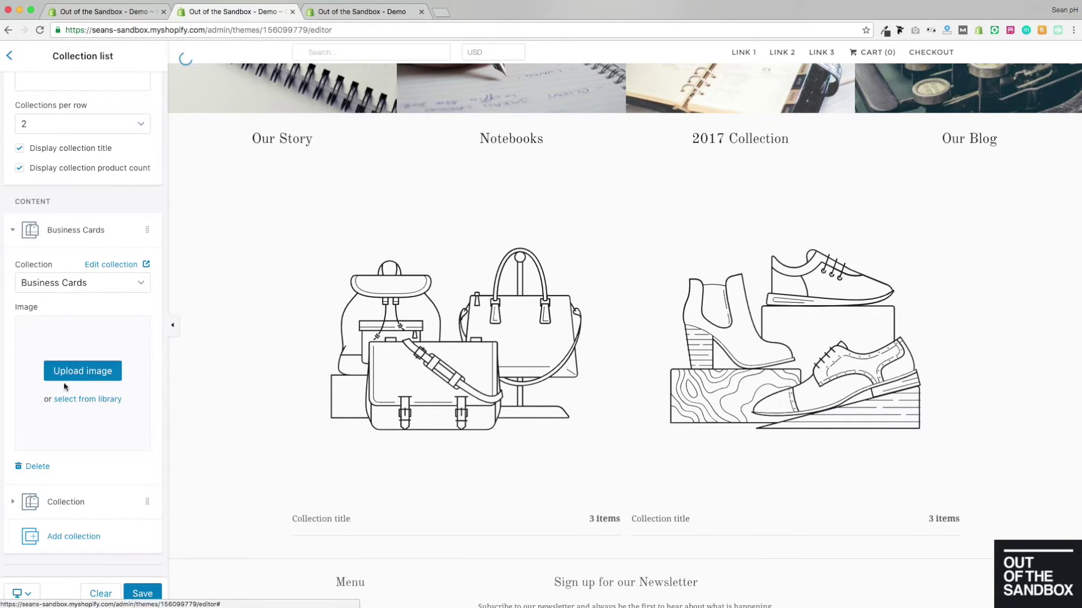
Assign the Popular Products collection to the second item of the collection list.
scroll(96, 324, "down", 1)
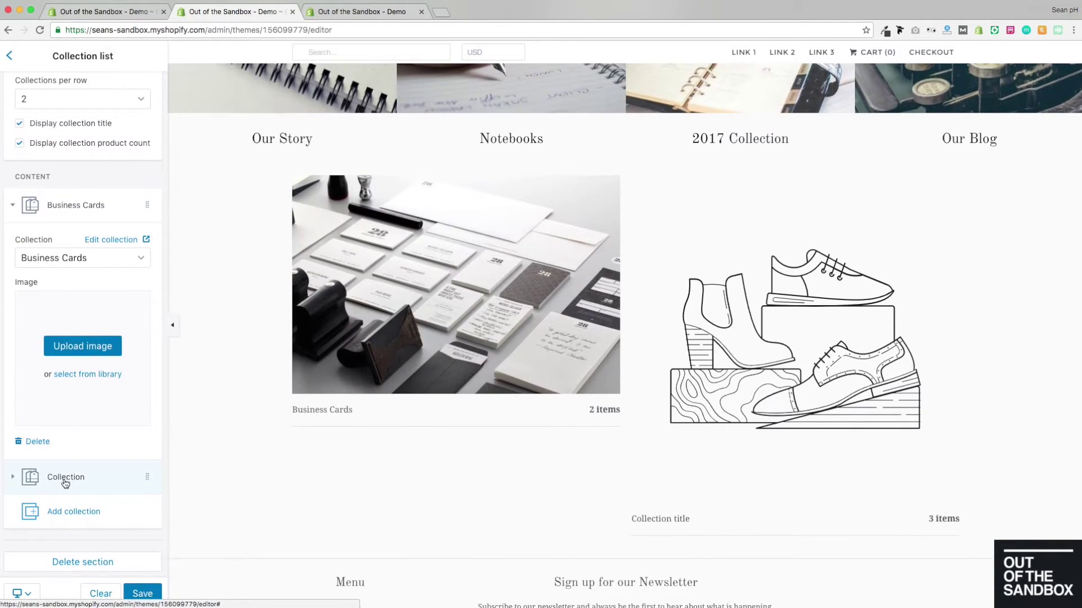
left_click(67, 476)
left_click(65, 291)
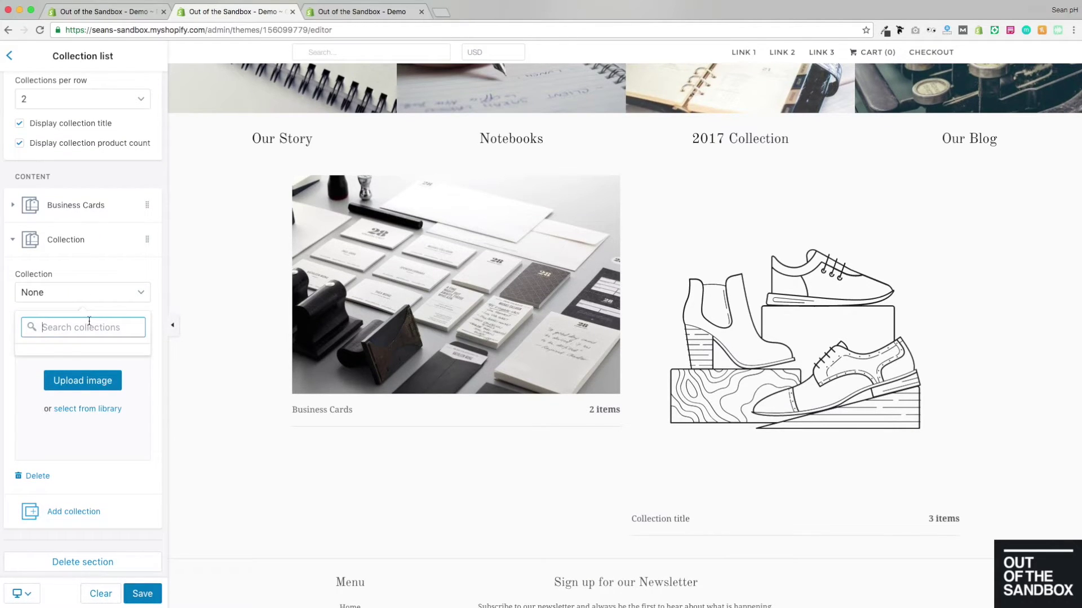
left_click(72, 428)
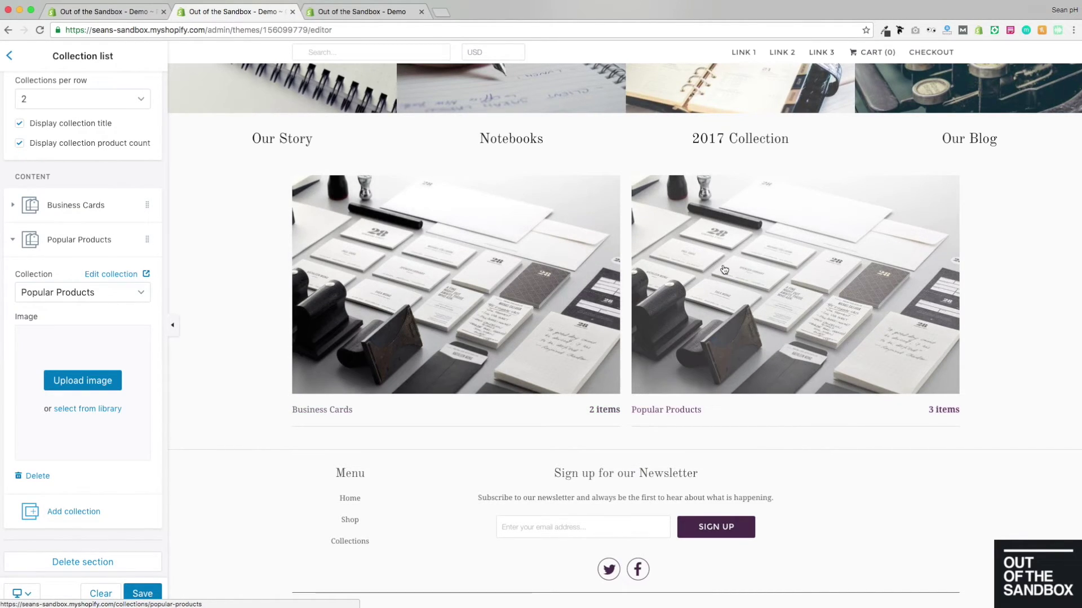
Upload feature_1_2048x.jpg as the image of the Popular Products item in the collection list.
scroll(634, 297, "down", 1)
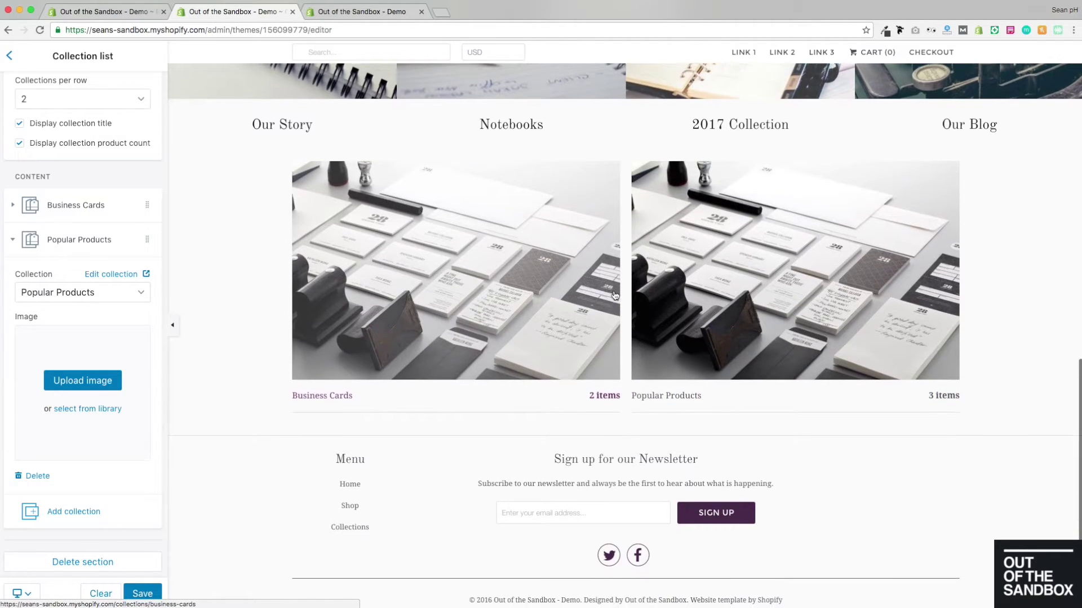
left_click(82, 382)
scroll(612, 186, "down", 2)
scroll(613, 187, "down", 5)
scroll(616, 187, "up", 3)
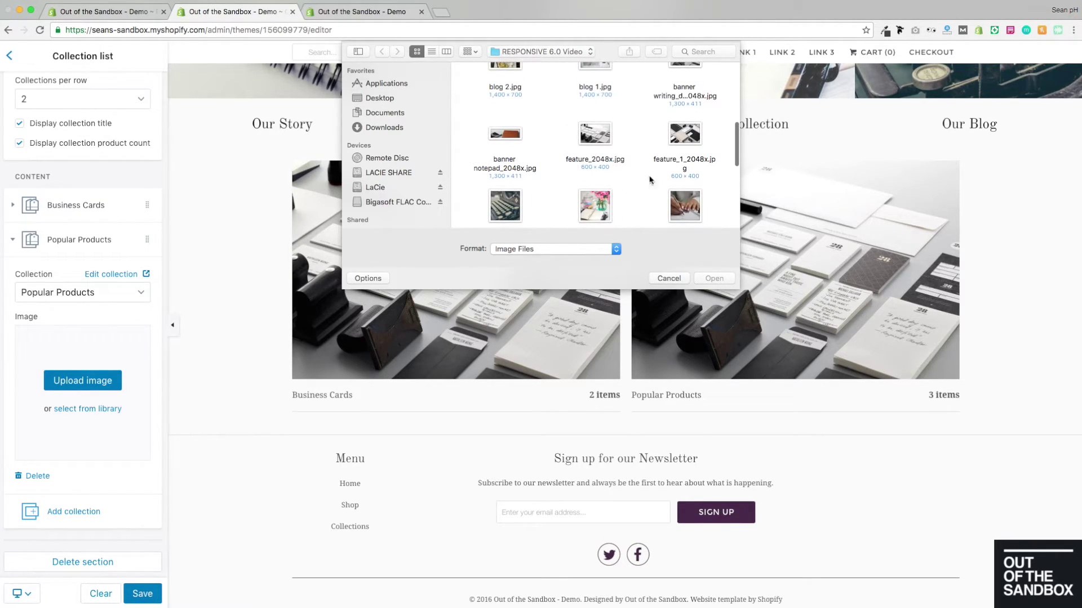
double_click(683, 135)
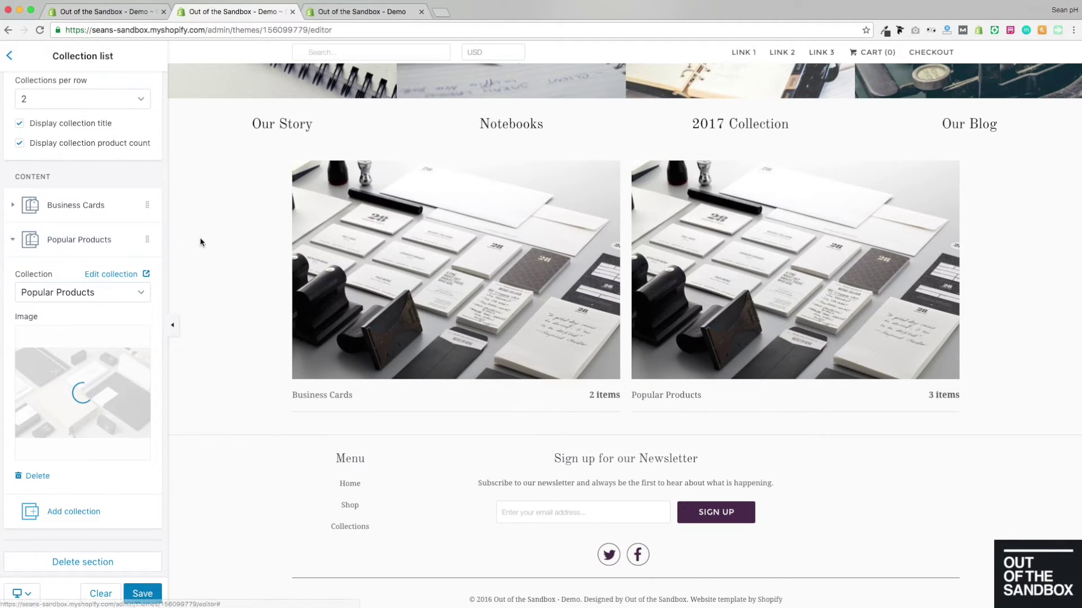
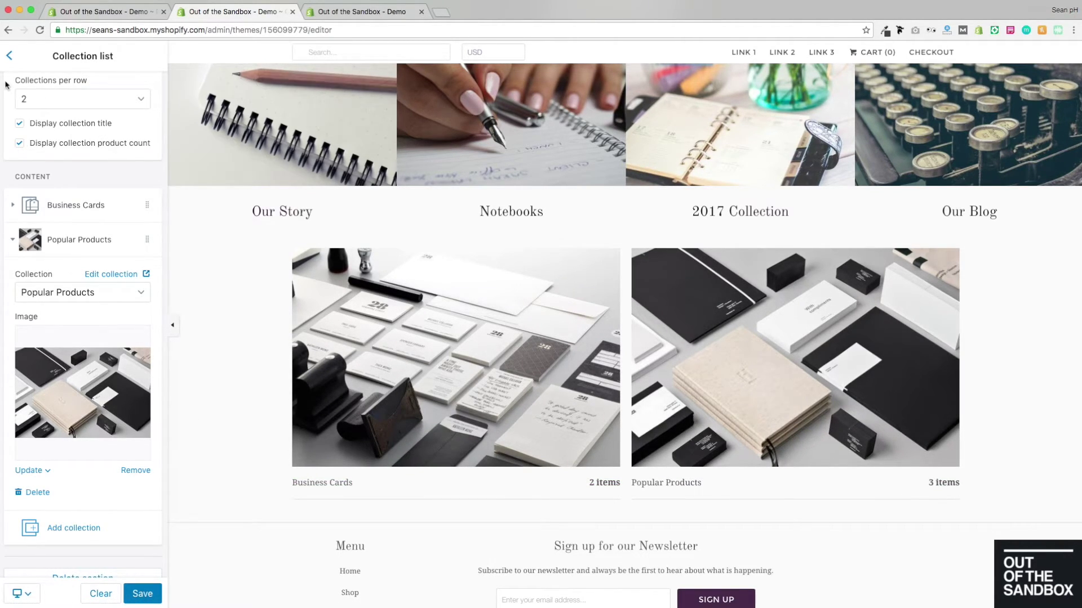
Add a Featured collection section to the home page below the collection list.
left_click(9, 56)
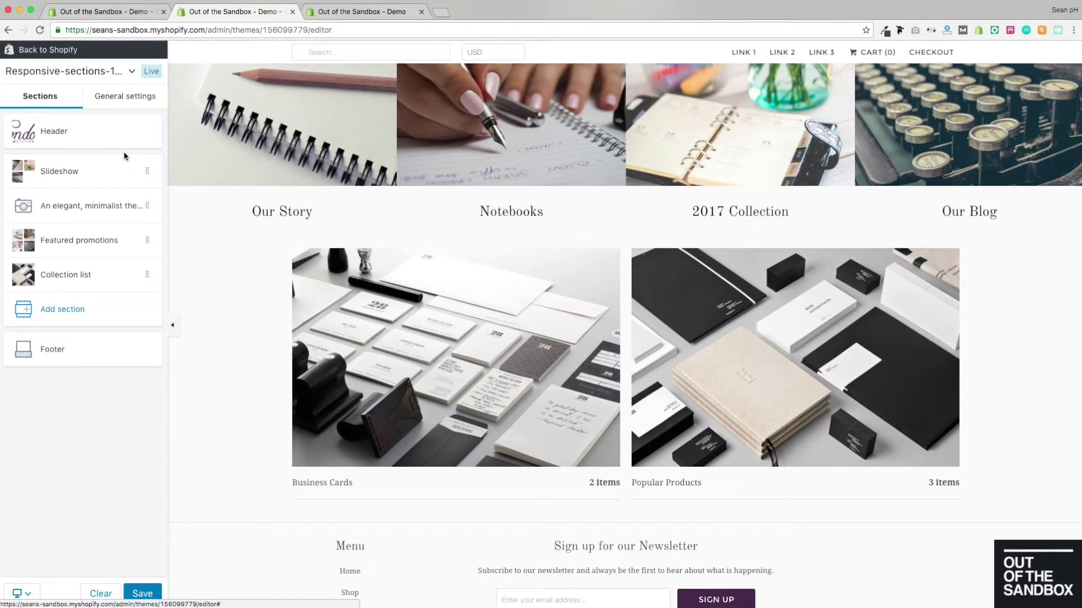
left_click(80, 310)
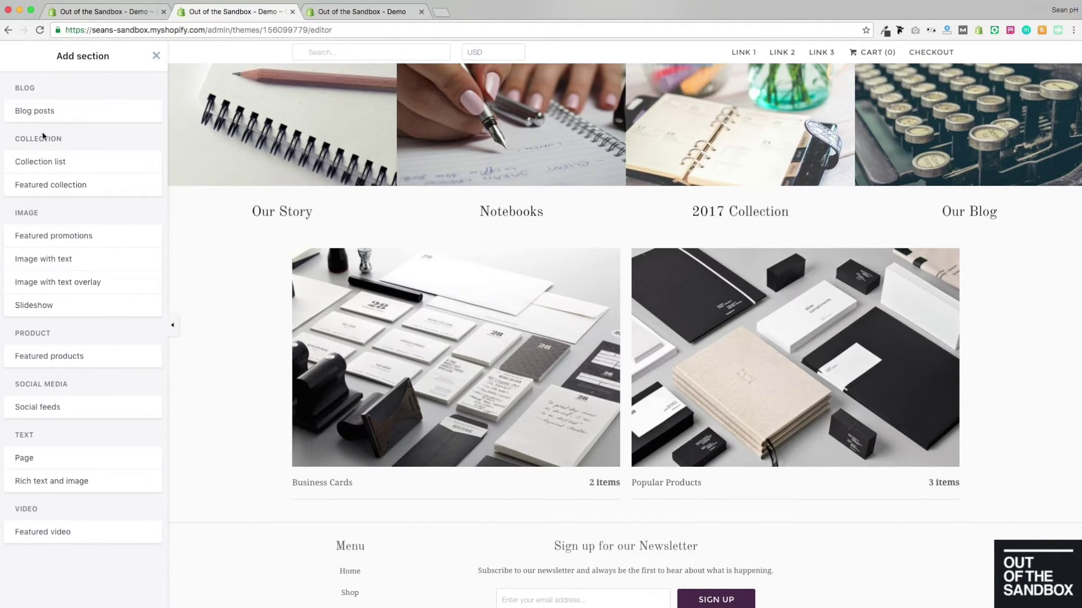
left_click(48, 185)
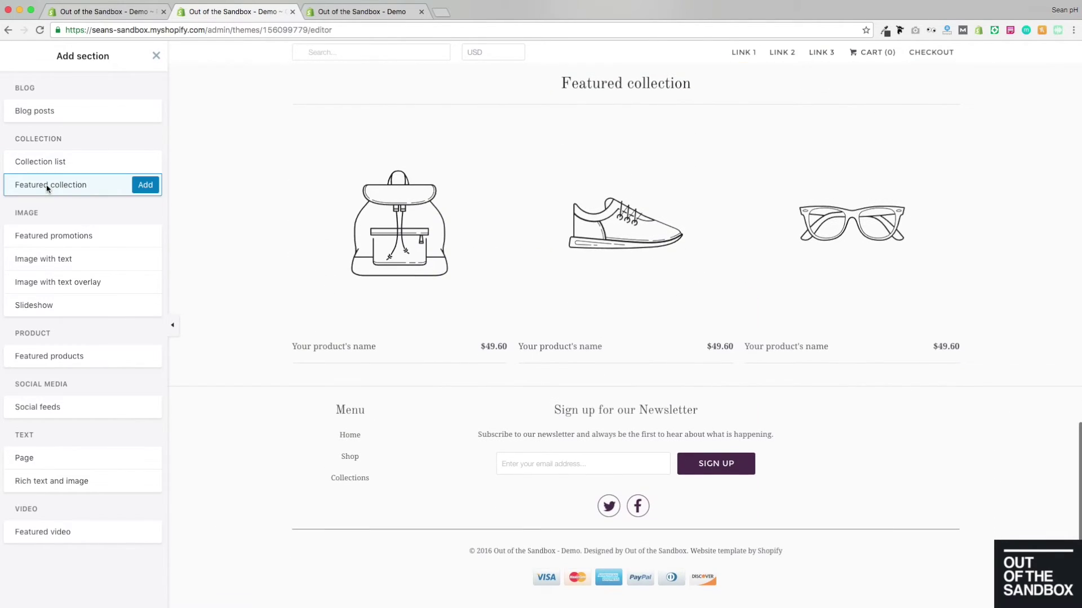
left_click(144, 186)
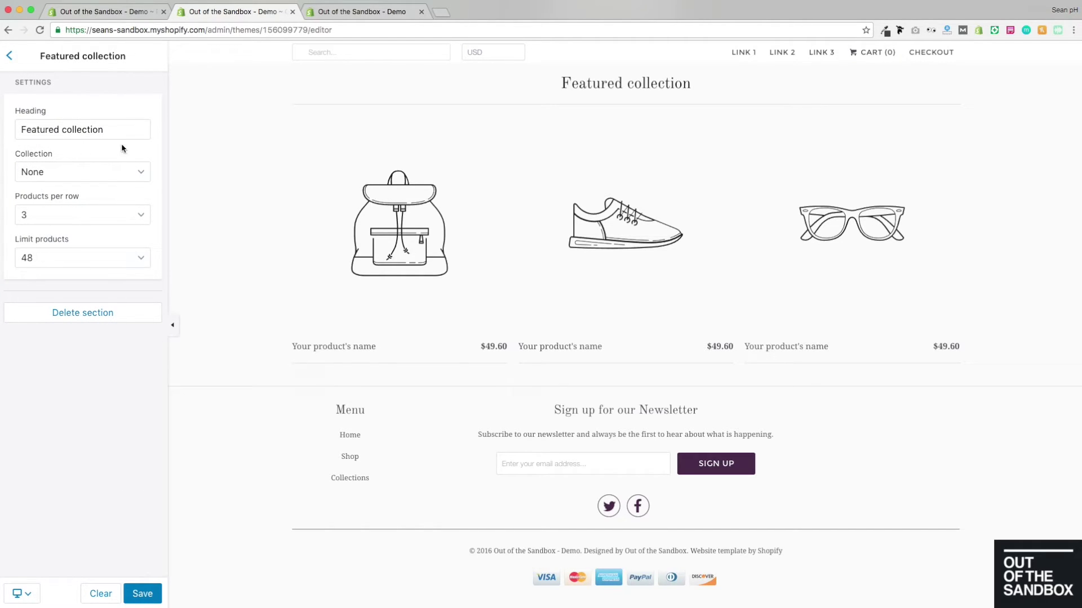
Change the heading of the Featured collection section to "Our Top Picks".
triple_click(119, 129)
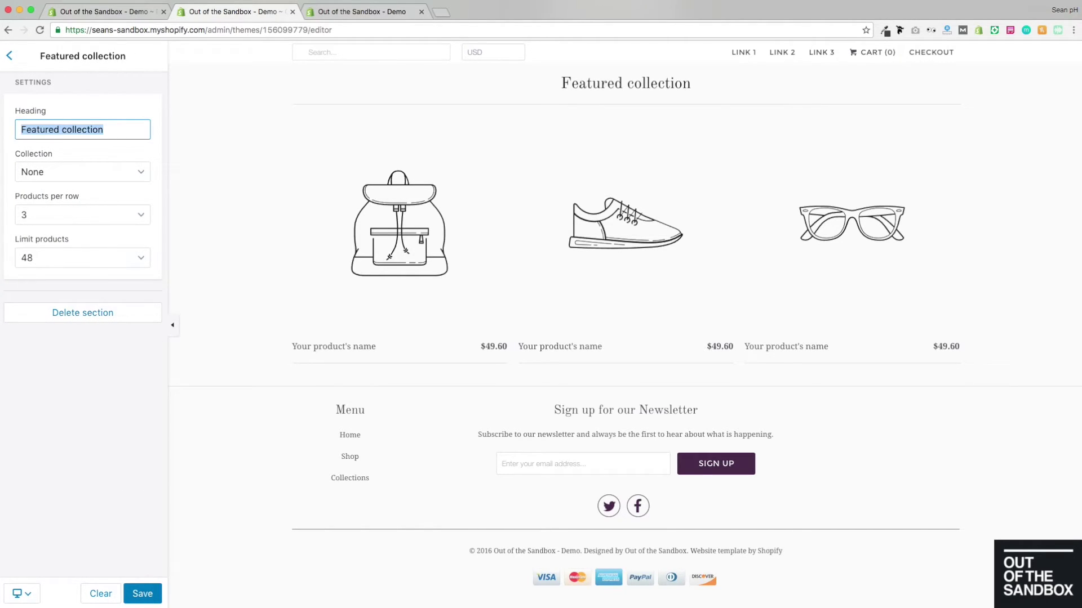
type("our")
key("BackSpace")
key("BackSpace")
key("BackSpace")
type("Our Top Picks")
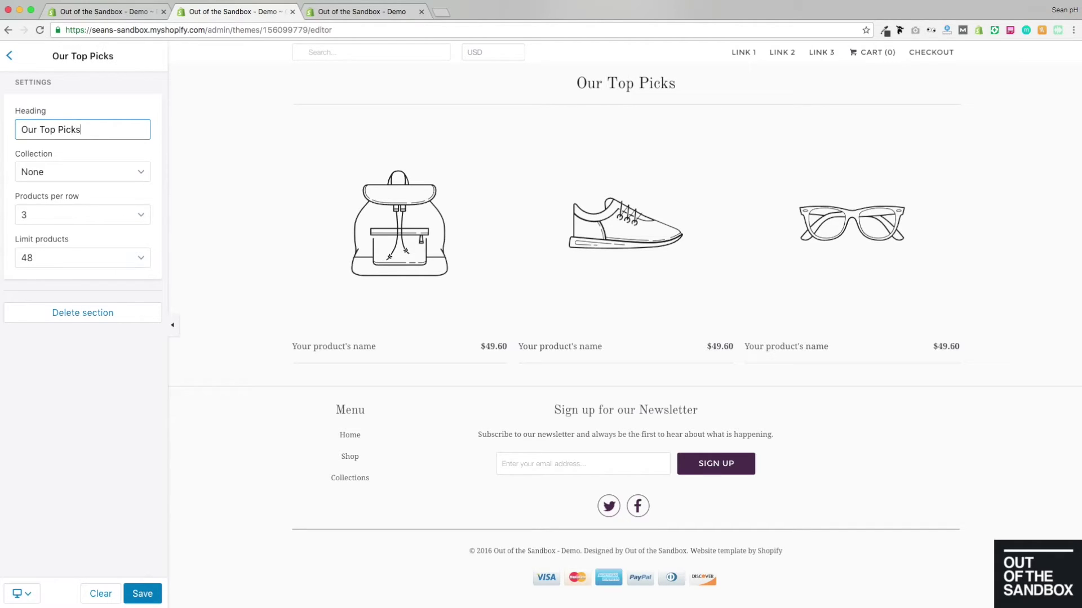
Assign the Business Cards collection to the Our Top Picks section and set its products per row to 2.
left_click(137, 173)
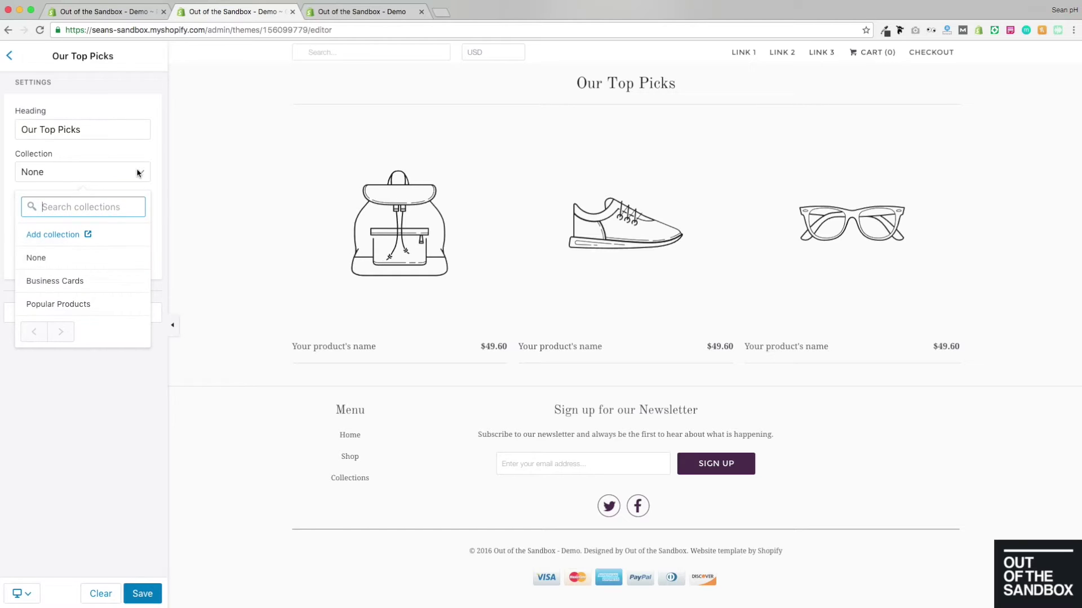
left_click(72, 282)
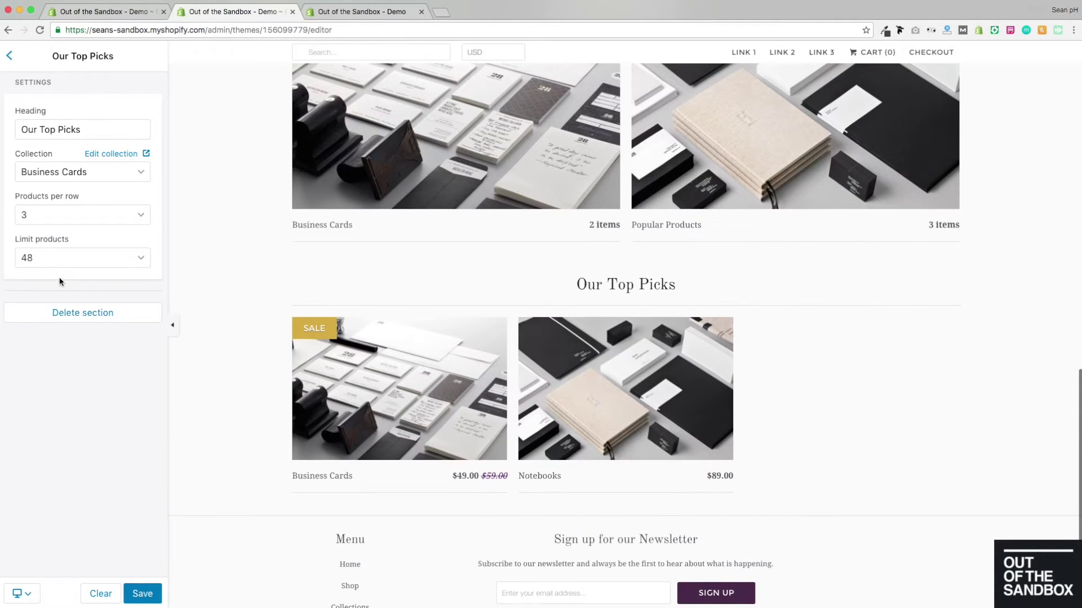
left_click(141, 214)
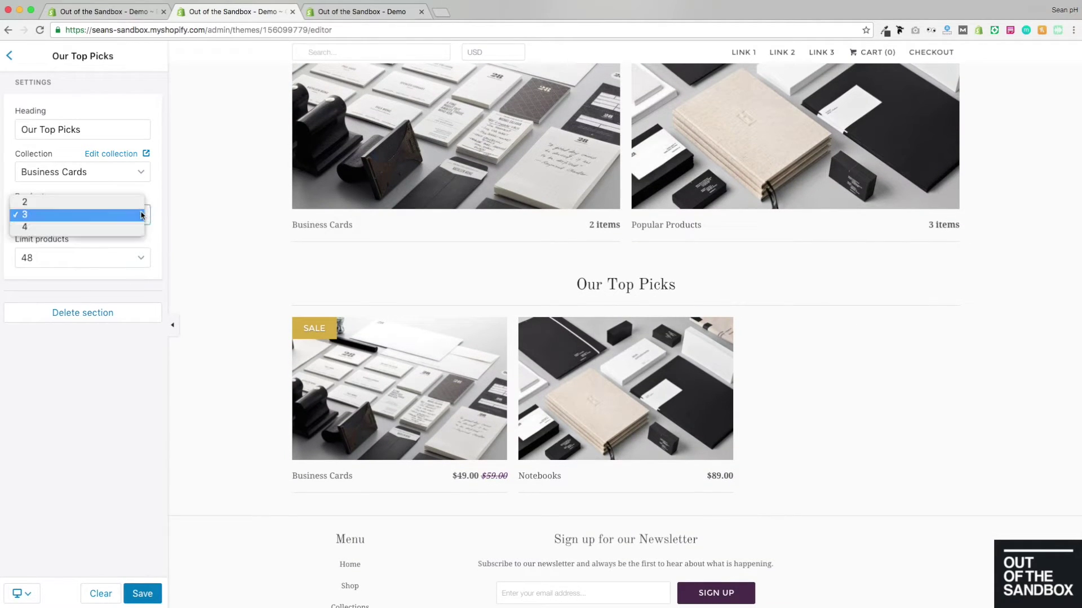
left_click(49, 205)
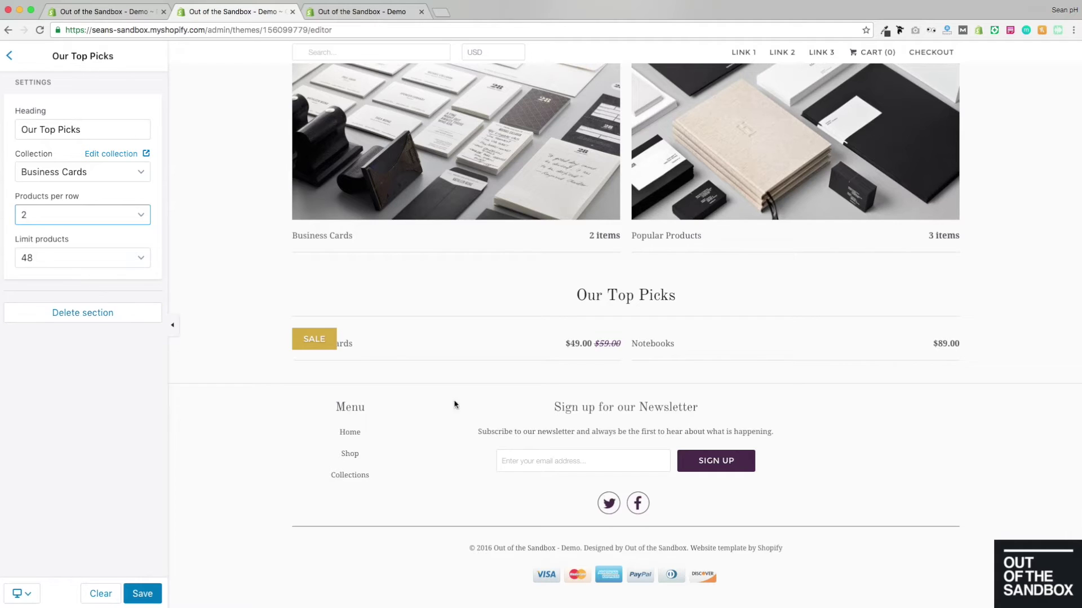
scroll(262, 259, "down", 5)
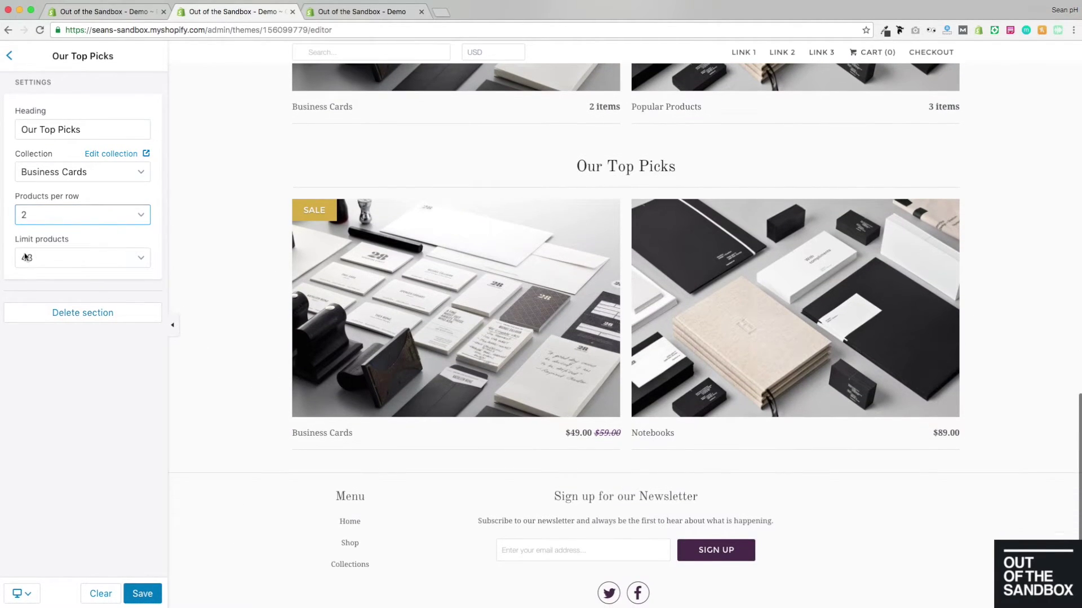
left_click(140, 258)
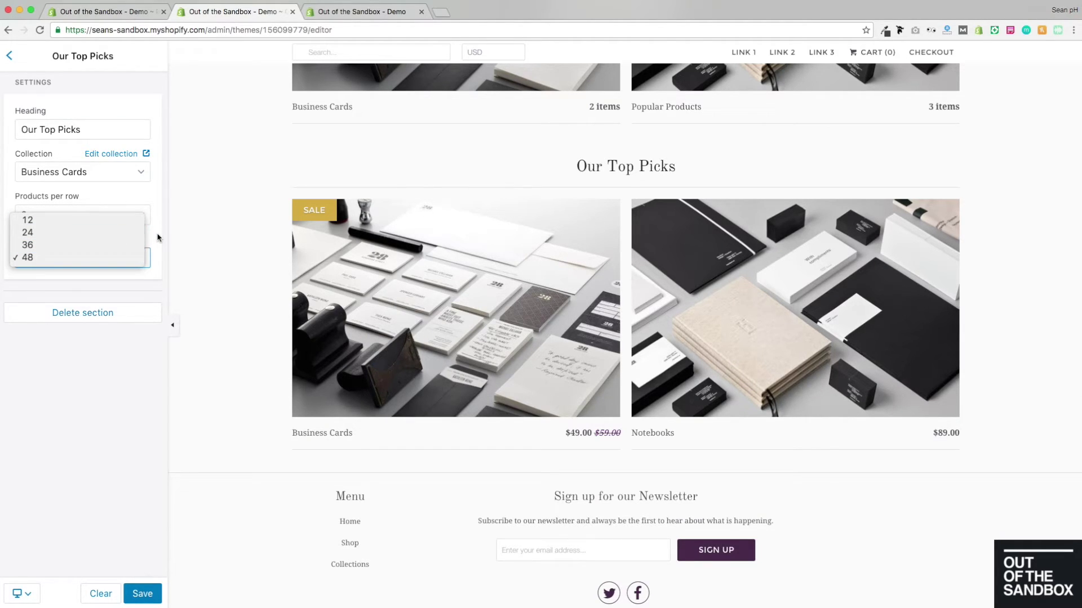
left_click(158, 237)
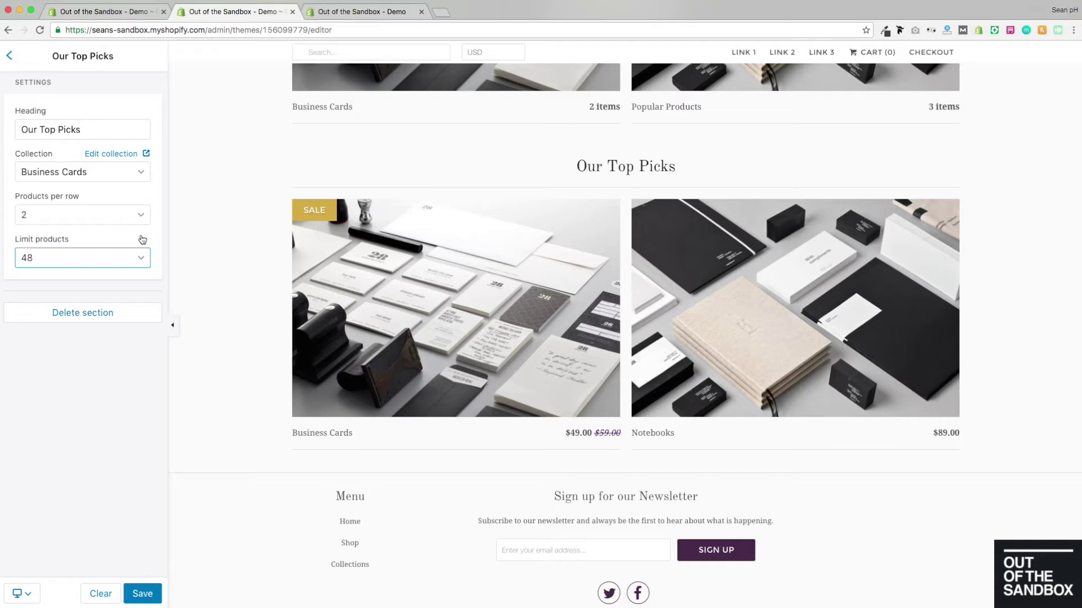
Add an Image with text overlay section to the home page below Our Top Picks.
left_click(9, 56)
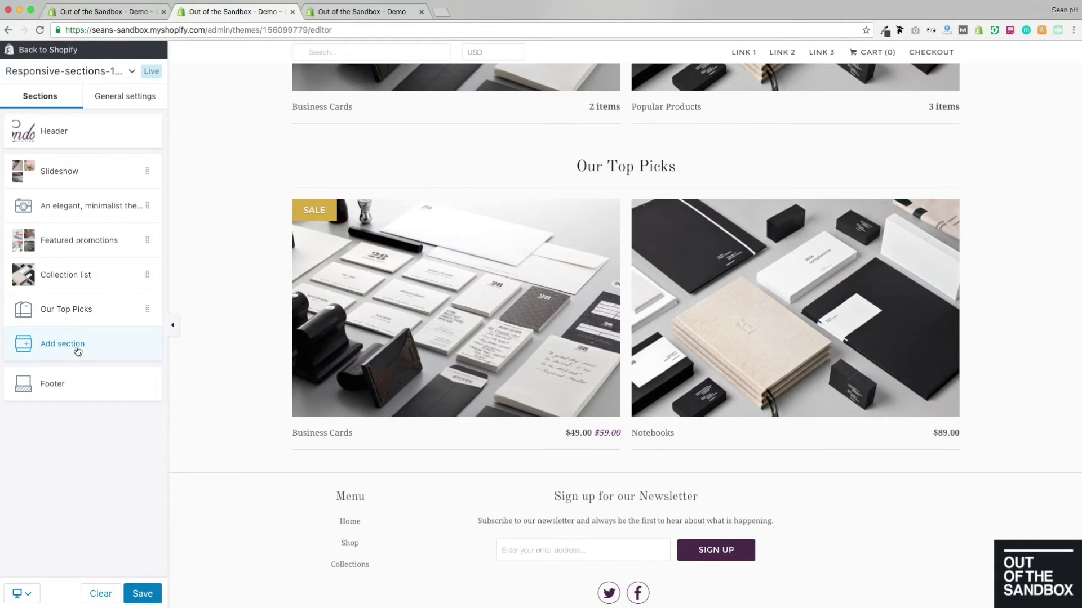
left_click(77, 351)
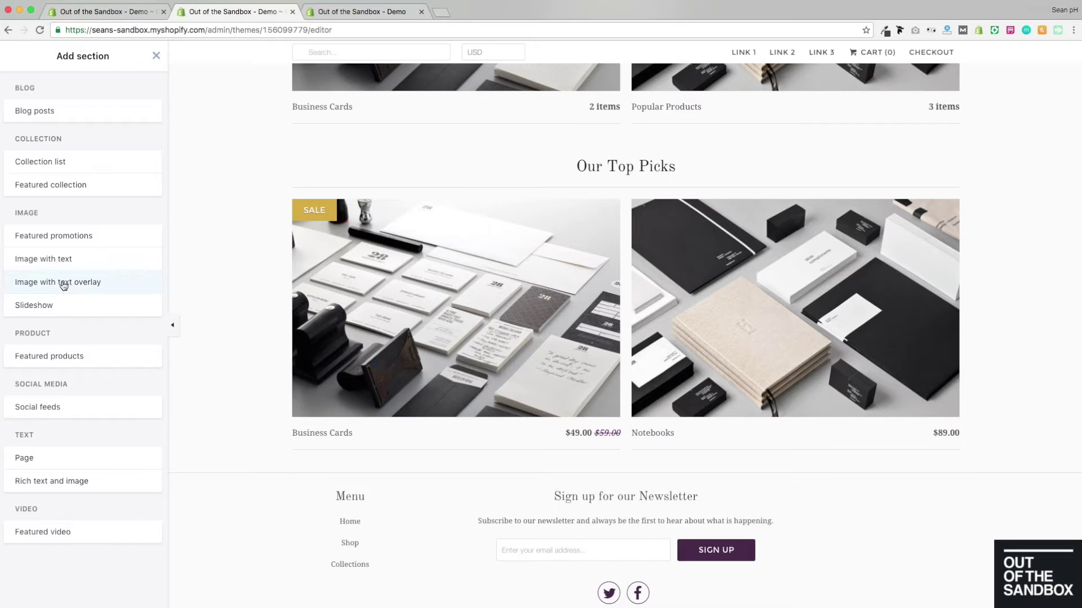
mouse_move(64, 285)
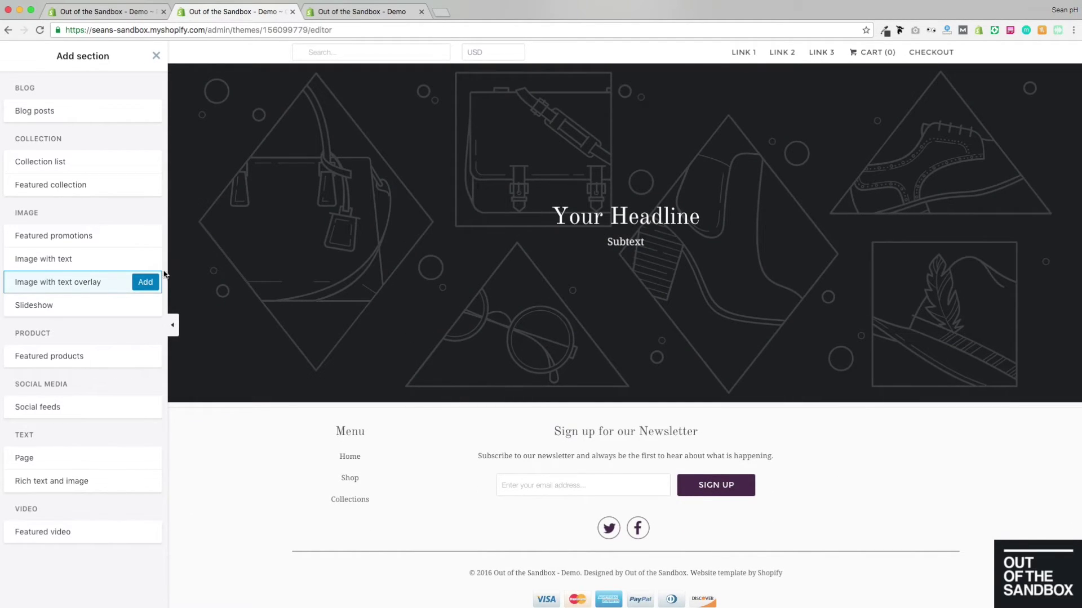
left_click(144, 283)
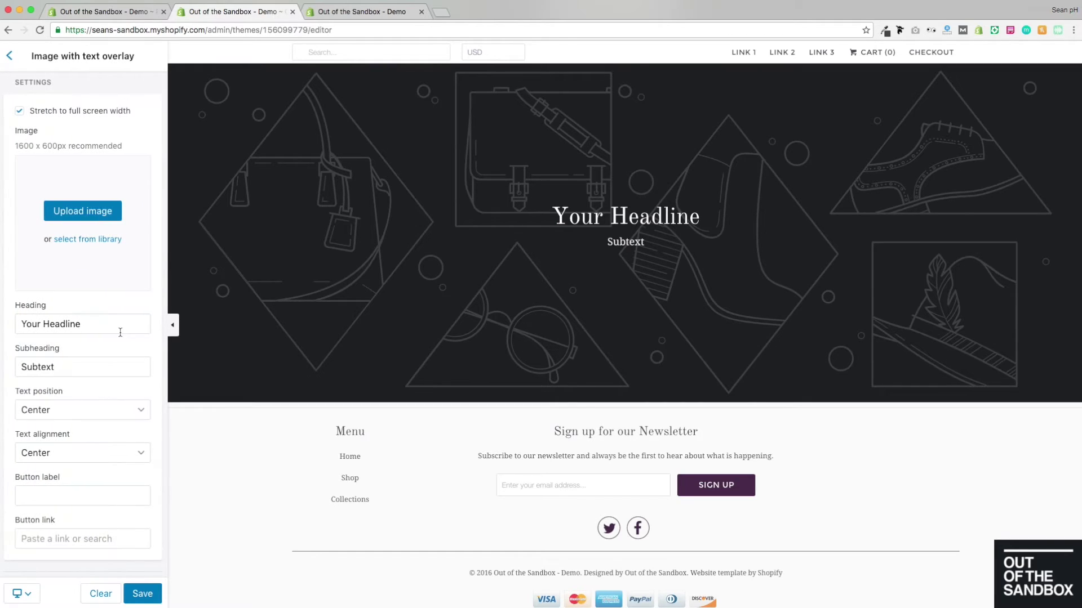
Turn the overlay section's full screen width stretch off and back on, and check the recommended image size.
left_click(21, 112)
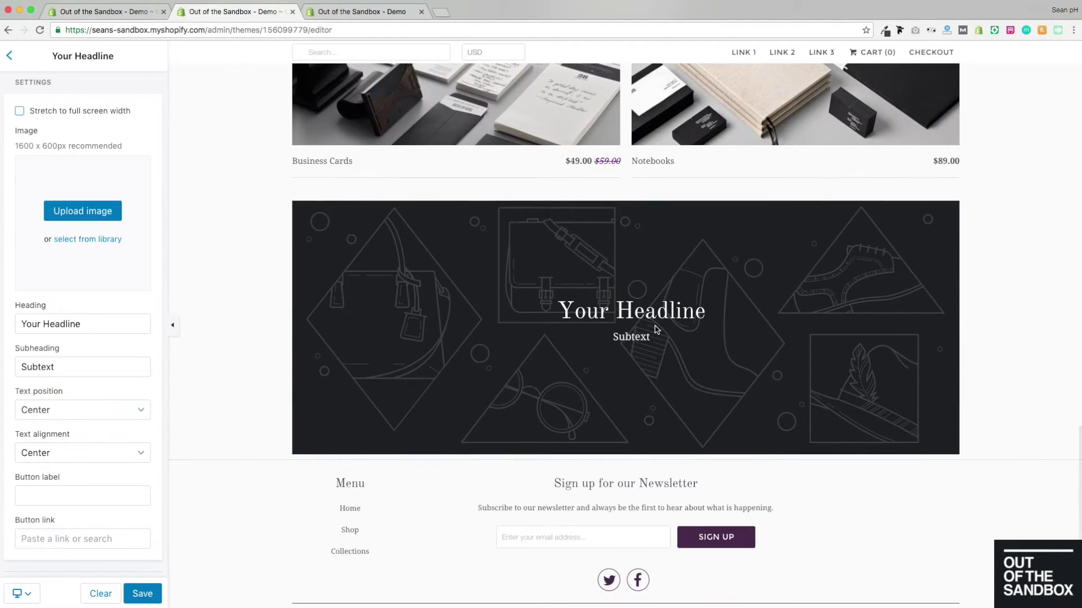
left_click(19, 111)
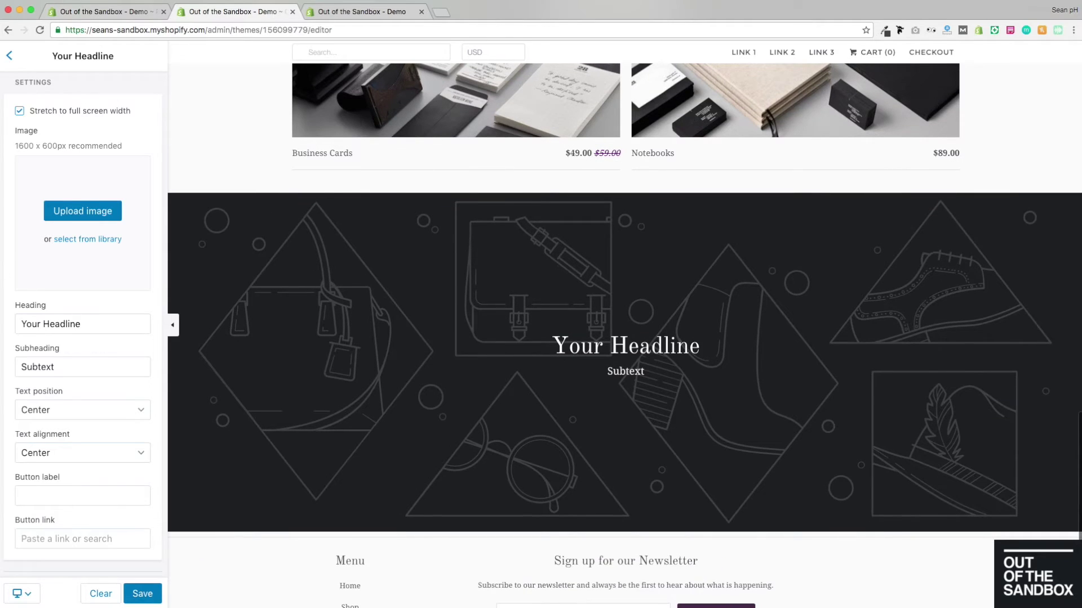
scroll(106, 142, "down", 2)
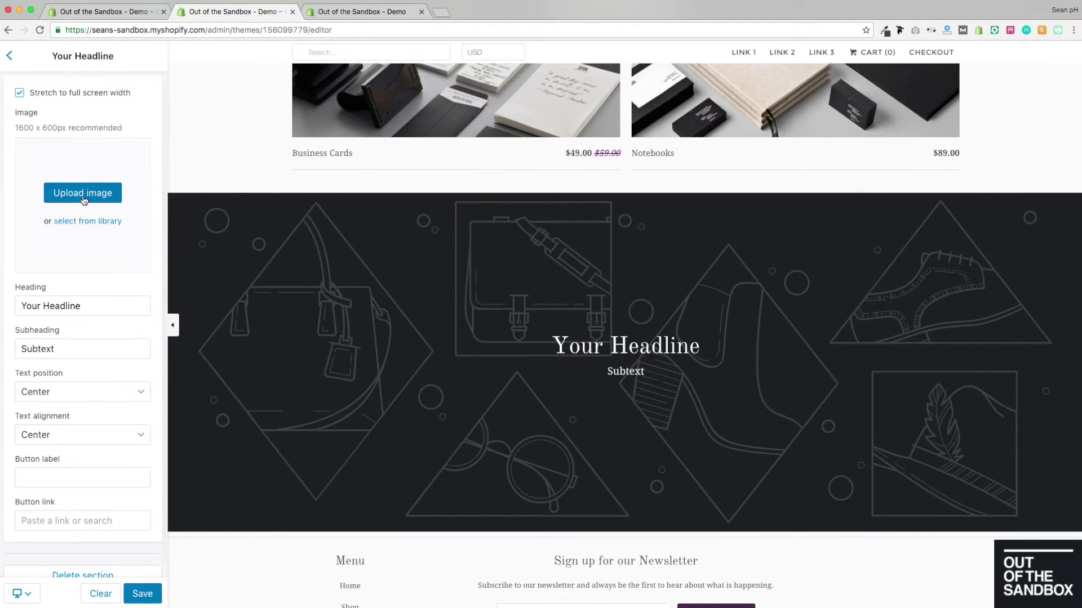
left_click_drag(15, 131, 129, 125)
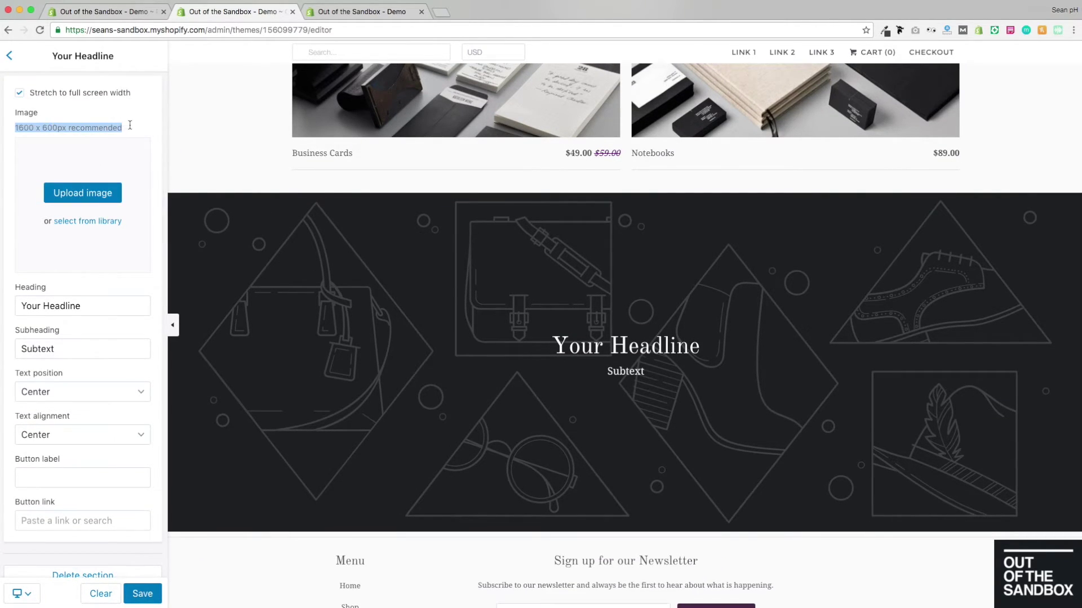
left_click(130, 132)
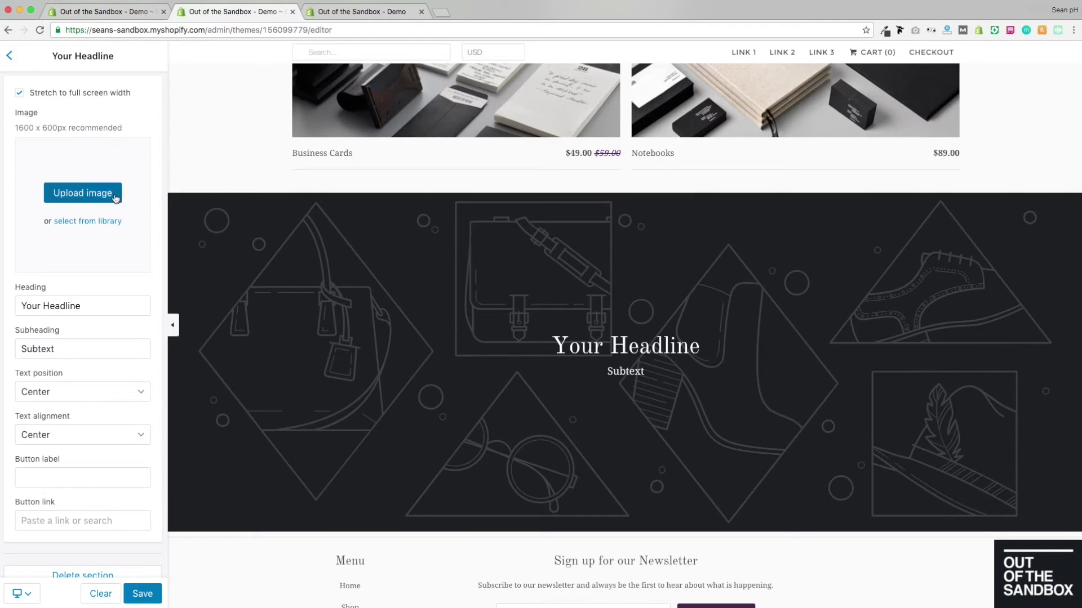
Upload banner notepad_2048x.jpg as the image of the Image with text overlay section.
left_click(82, 197)
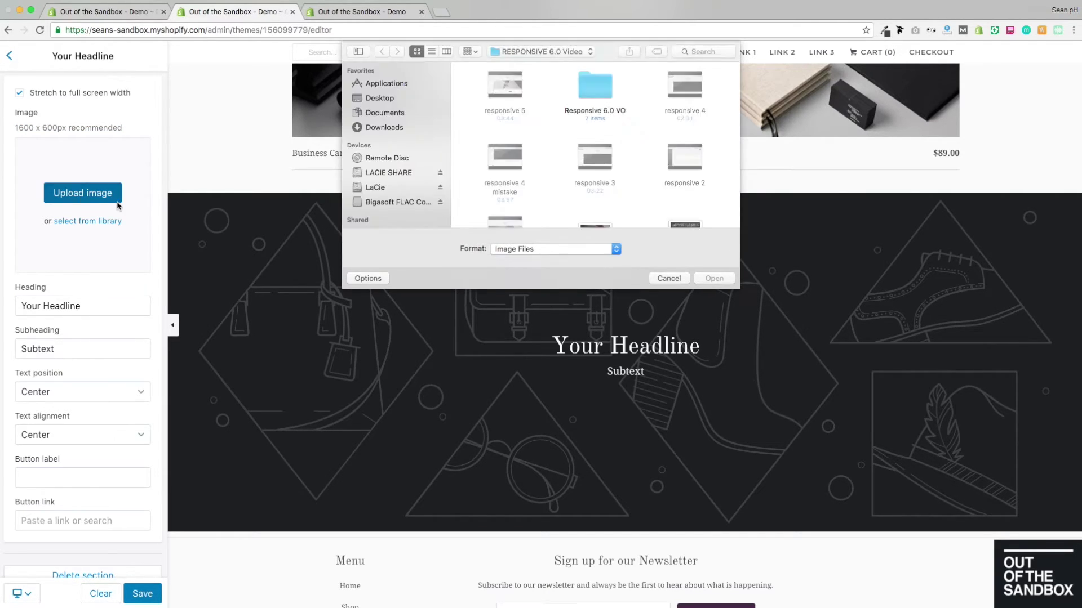
scroll(588, 176, "down", 5)
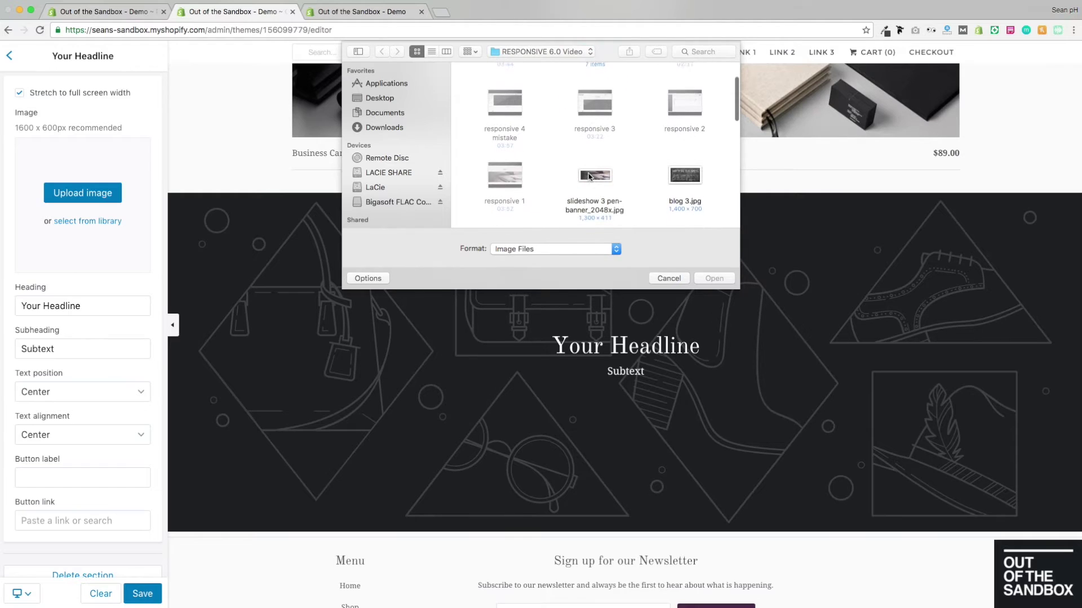
scroll(614, 150, "down", 4)
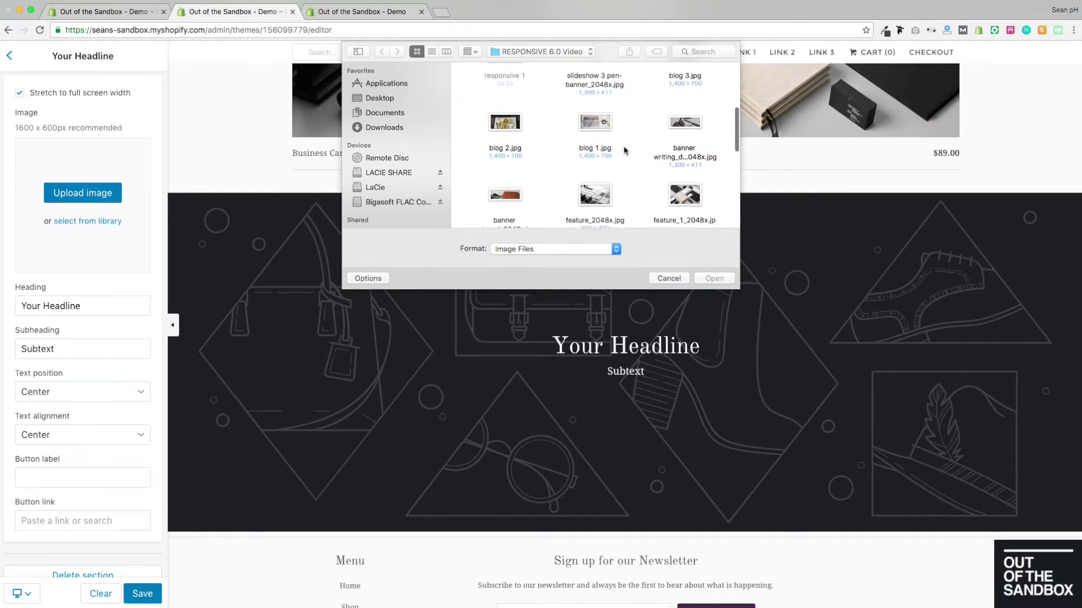
scroll(624, 151, "down", 2)
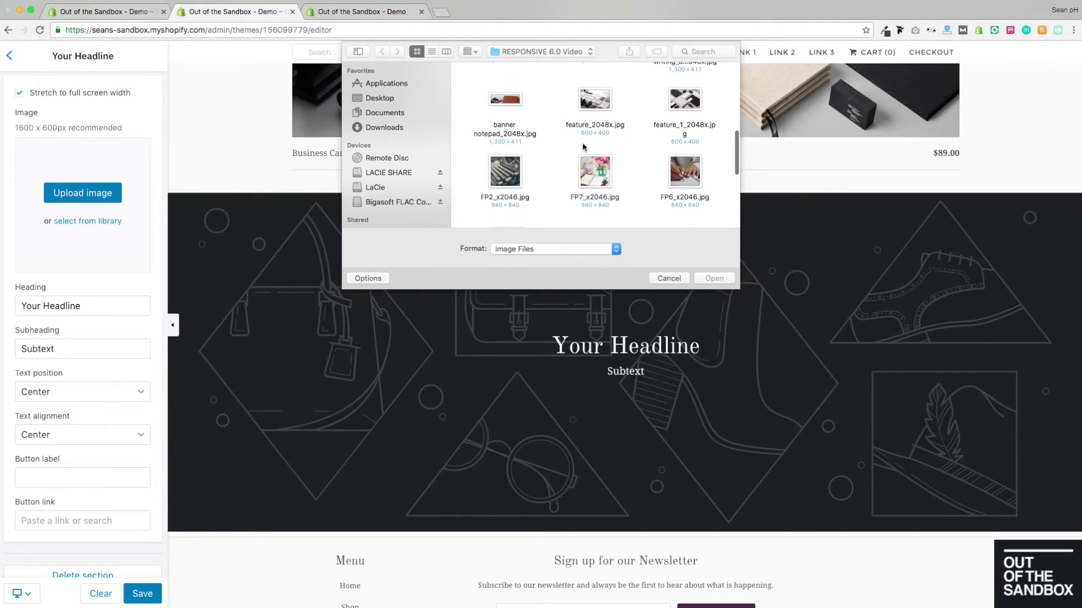
left_click(502, 99)
left_click(713, 278)
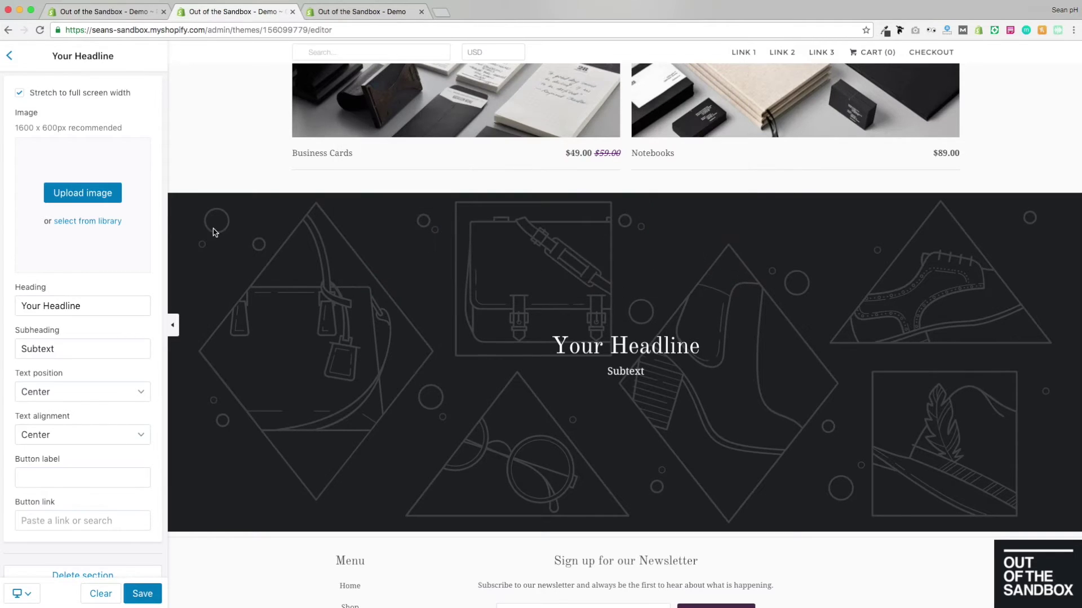
Set the text position of the Image with text overlay section to Left.
scroll(162, 281, "down", 1)
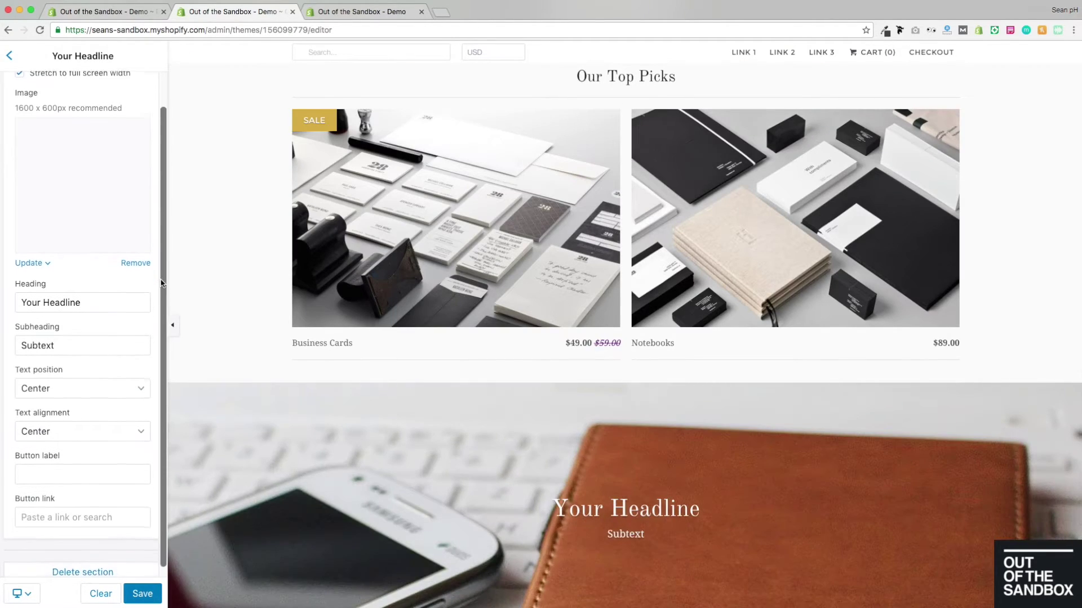
scroll(282, 317, "down", 2)
scroll(282, 321, "down", 2)
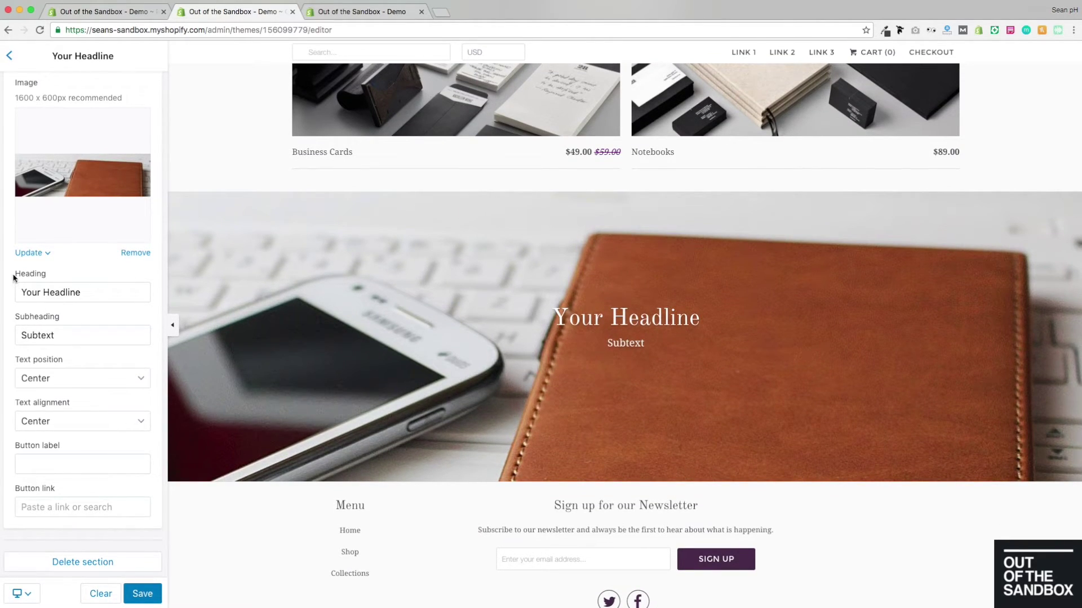
left_click(90, 376)
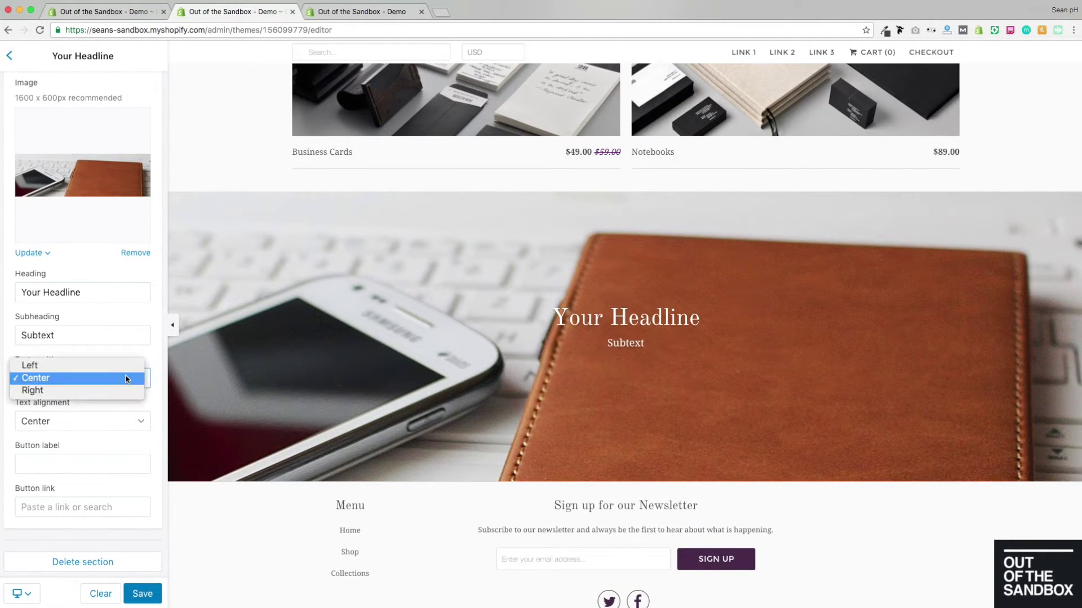
left_click(97, 364)
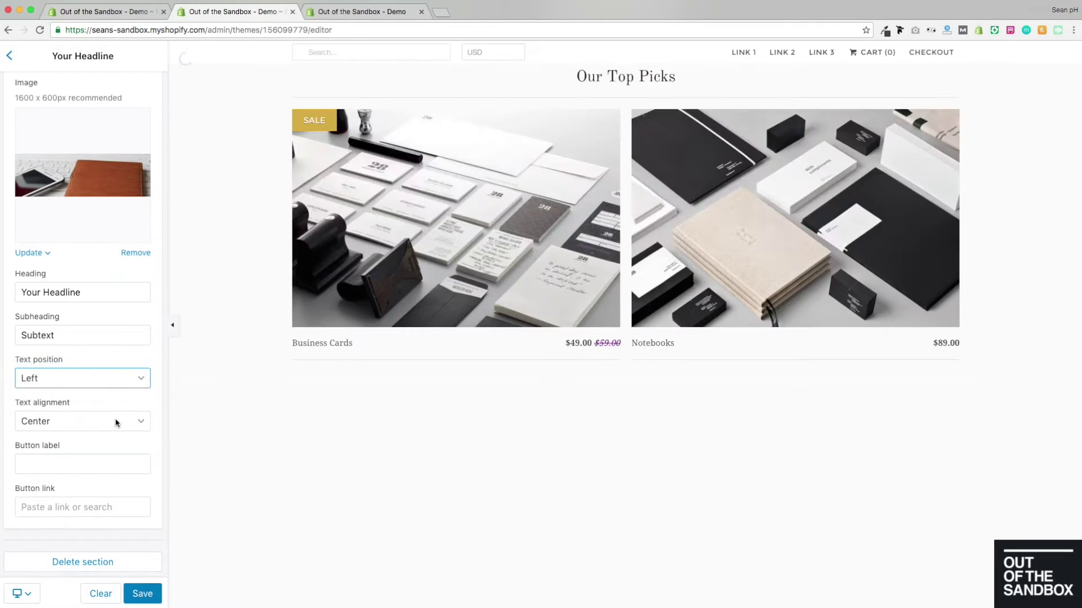
Set the overlay section's text alignment to Left and add a button labelled Link that links to the Hang Tags product.
left_click(115, 418)
left_click(93, 408)
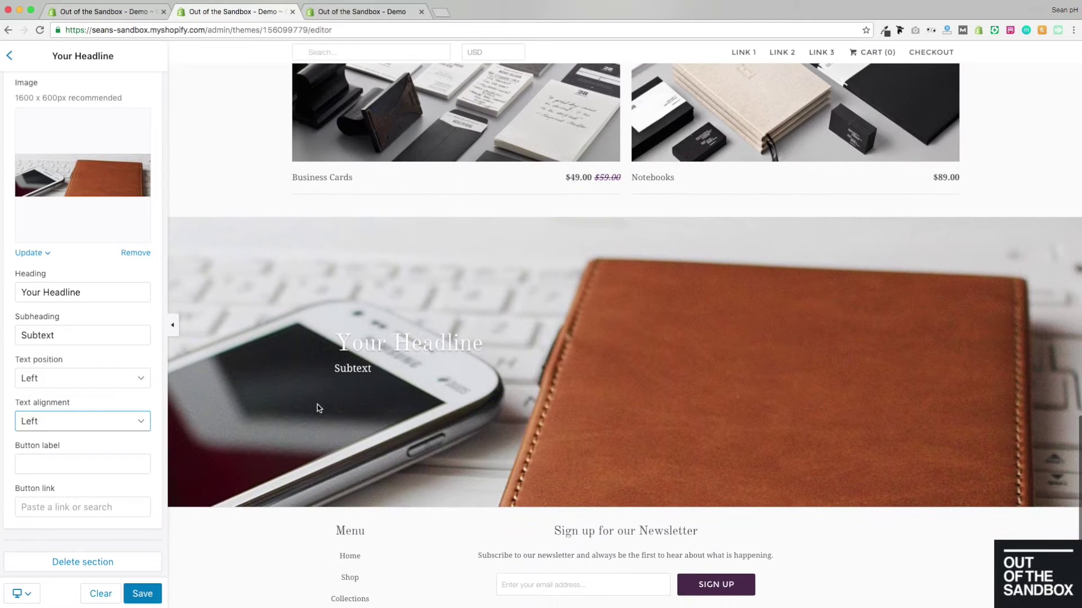
left_click(115, 467)
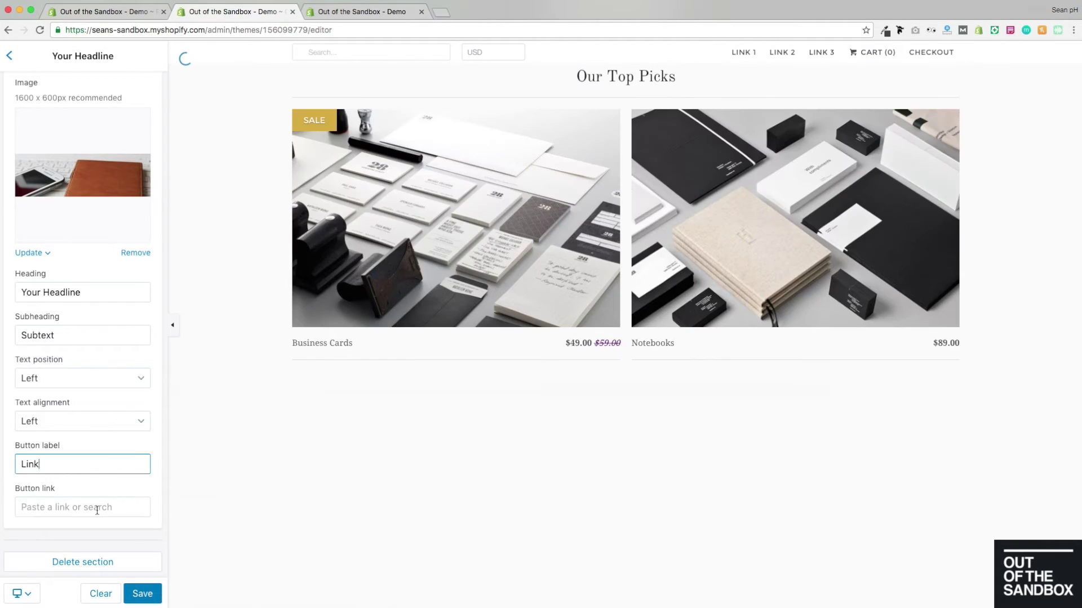
left_click(94, 507)
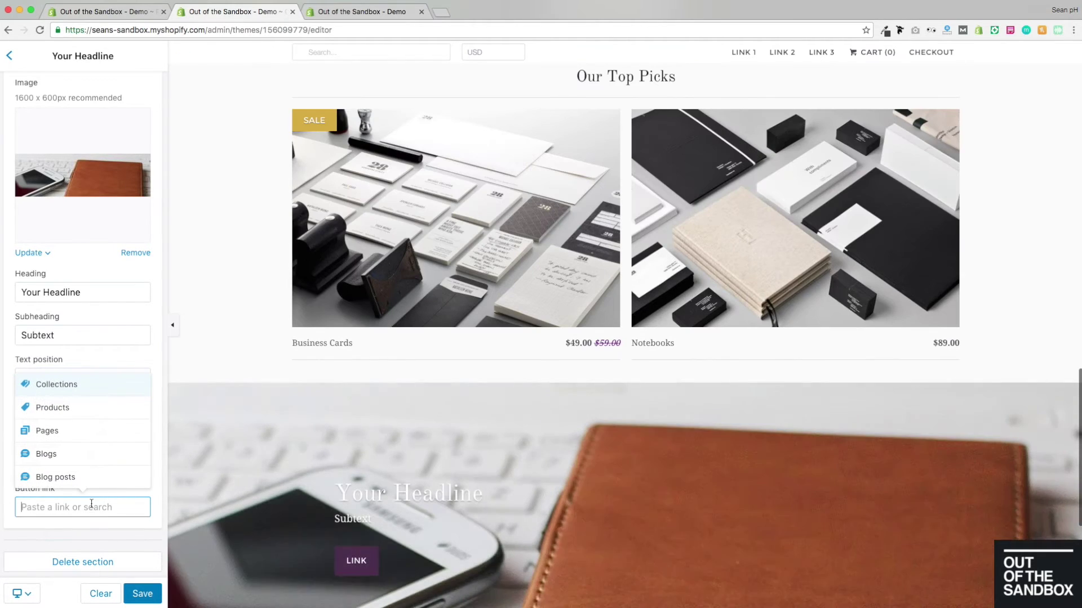
left_click(92, 416)
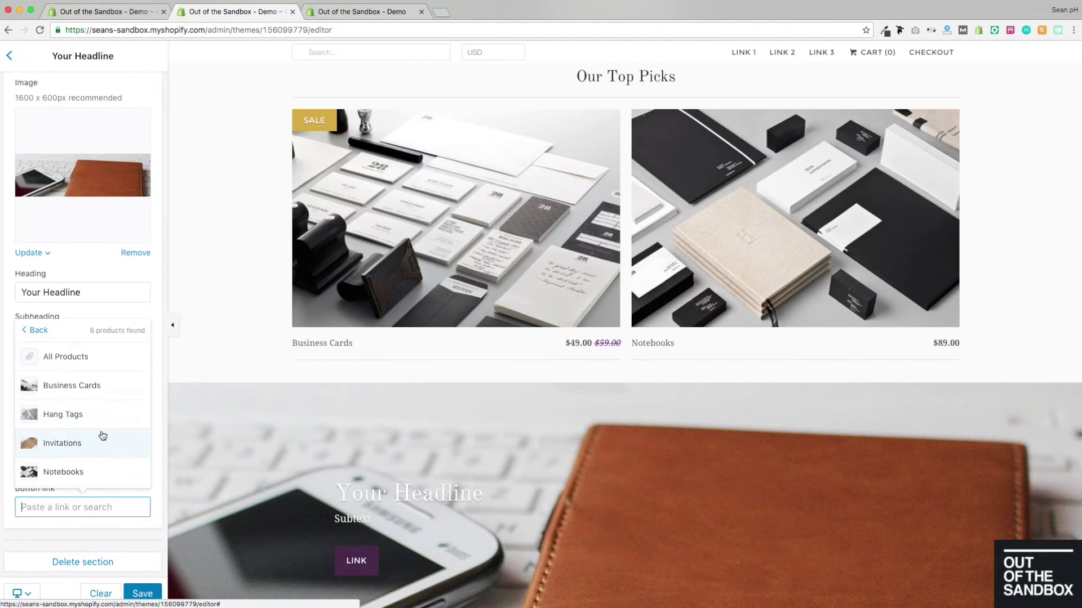
left_click(65, 413)
scroll(321, 395, "down", 4)
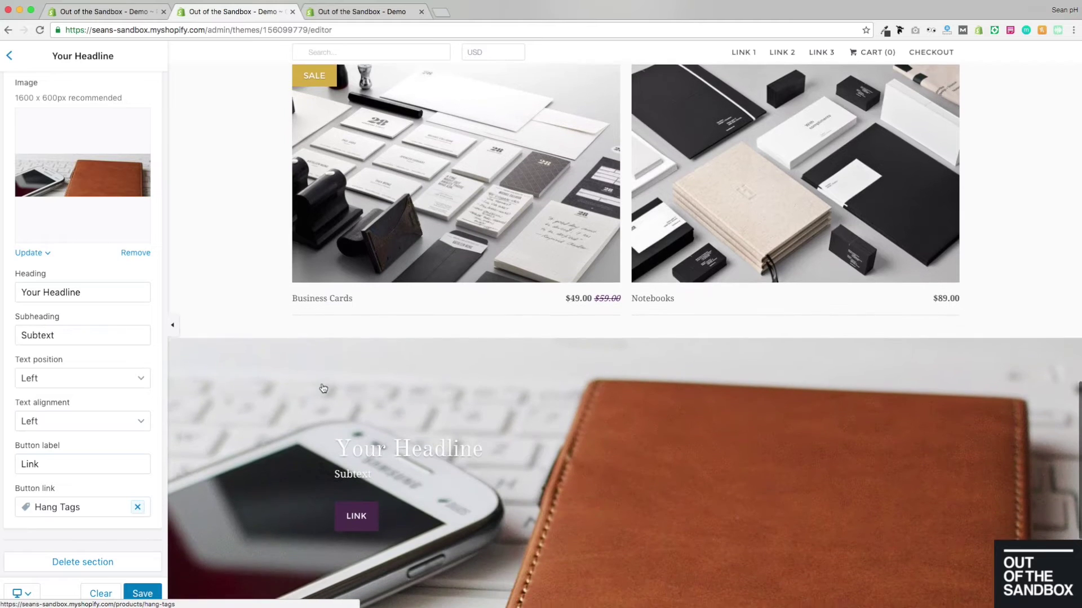
scroll(263, 388, "down", 1)
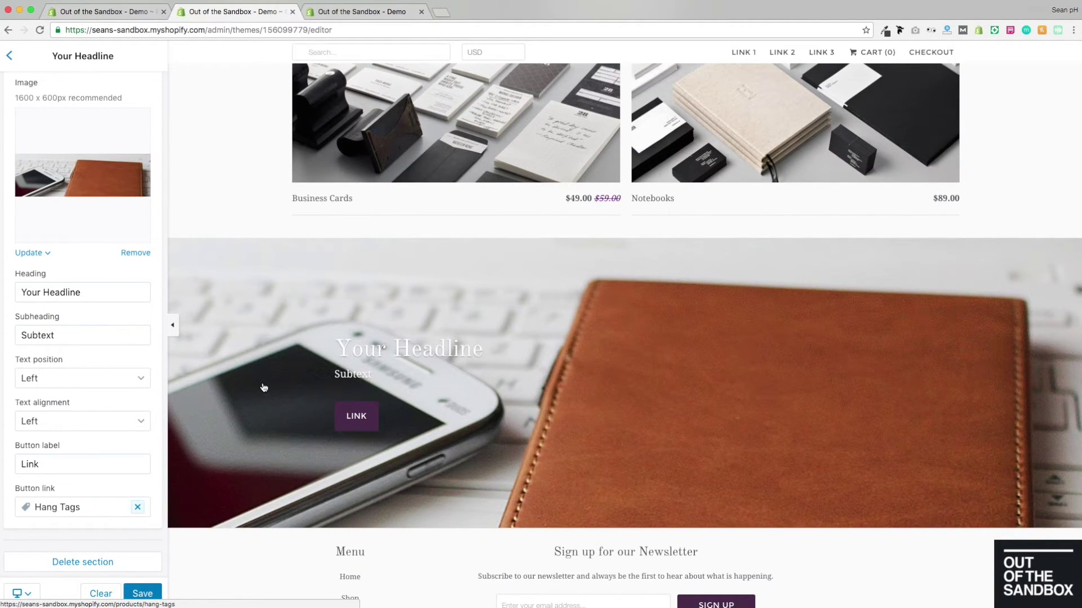
scroll(273, 389, "down", 1)
scroll(273, 389, "up", 3)
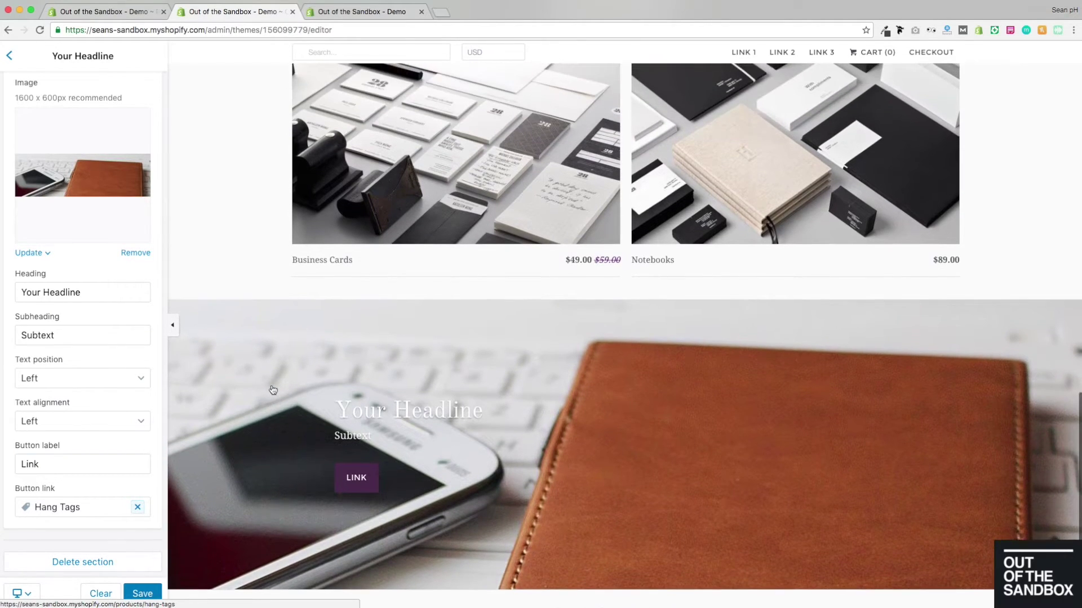
scroll(273, 393, "down", 2)
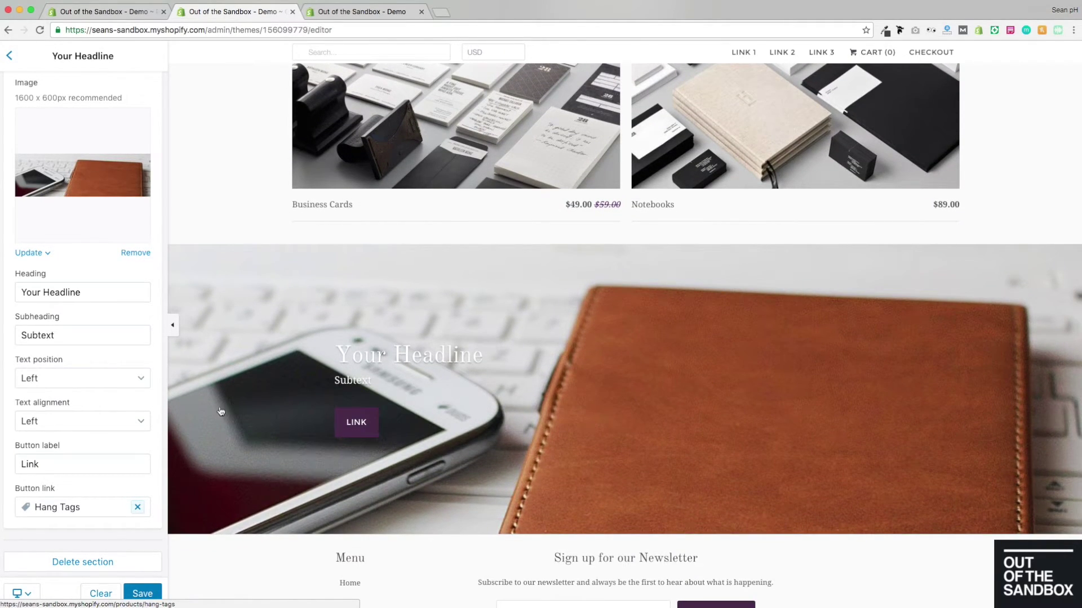
Add a Page section to the home page below the Your Headline section.
left_click(11, 57)
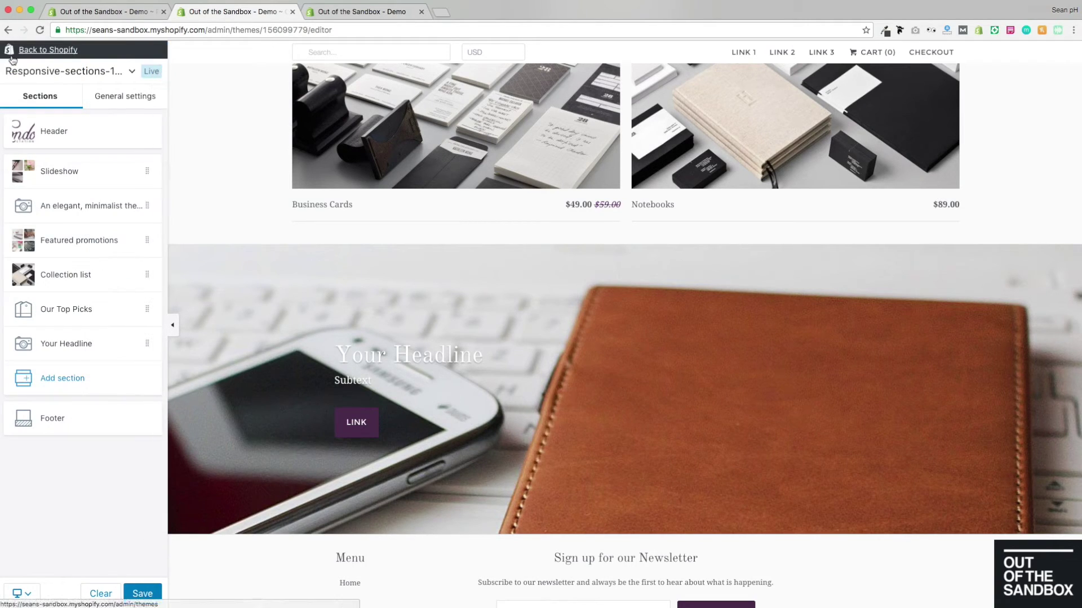
left_click(67, 378)
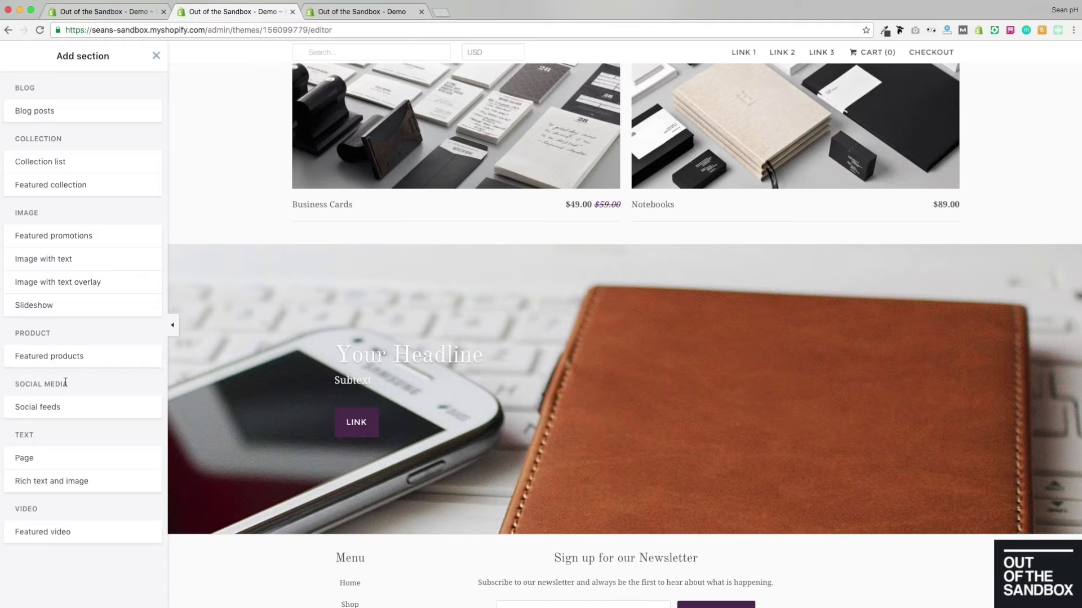
left_click(26, 461)
left_click_drag(291, 355, 698, 356)
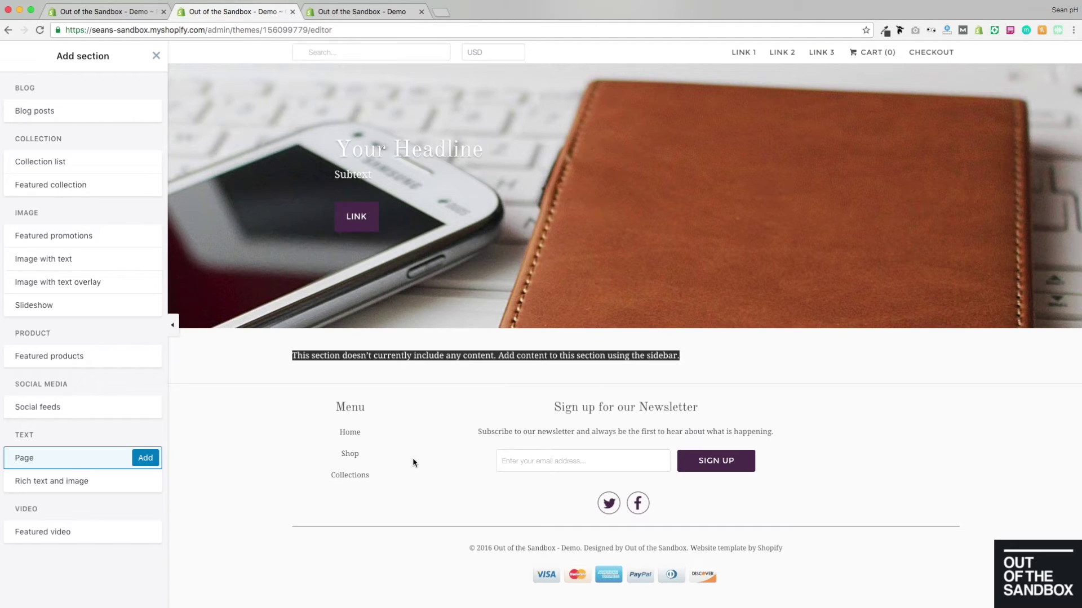
left_click(148, 459)
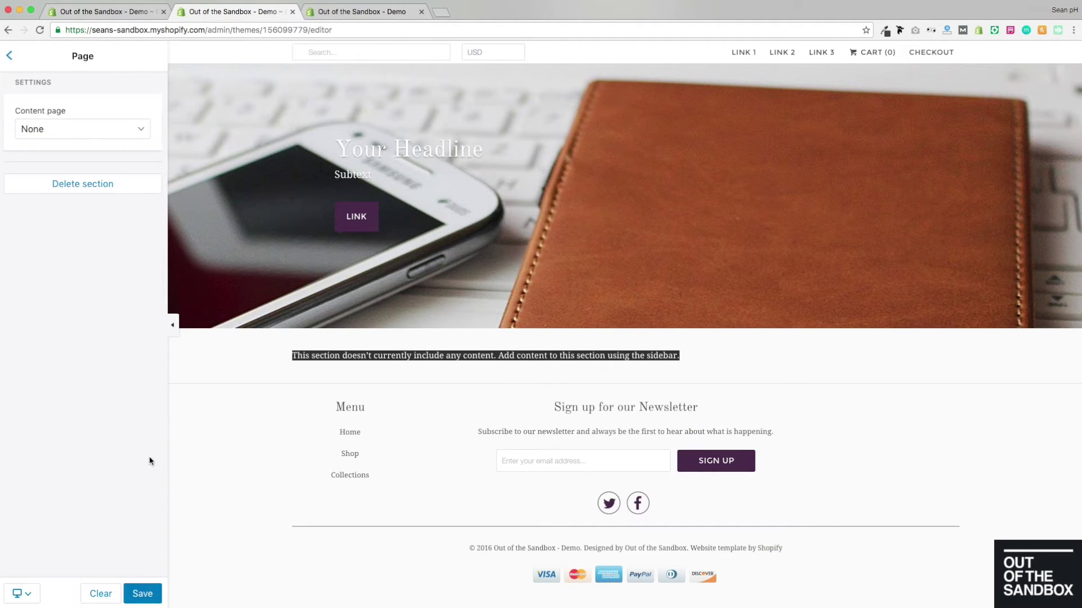
Set the Page section's content page to Home Page Content.
left_click(144, 135)
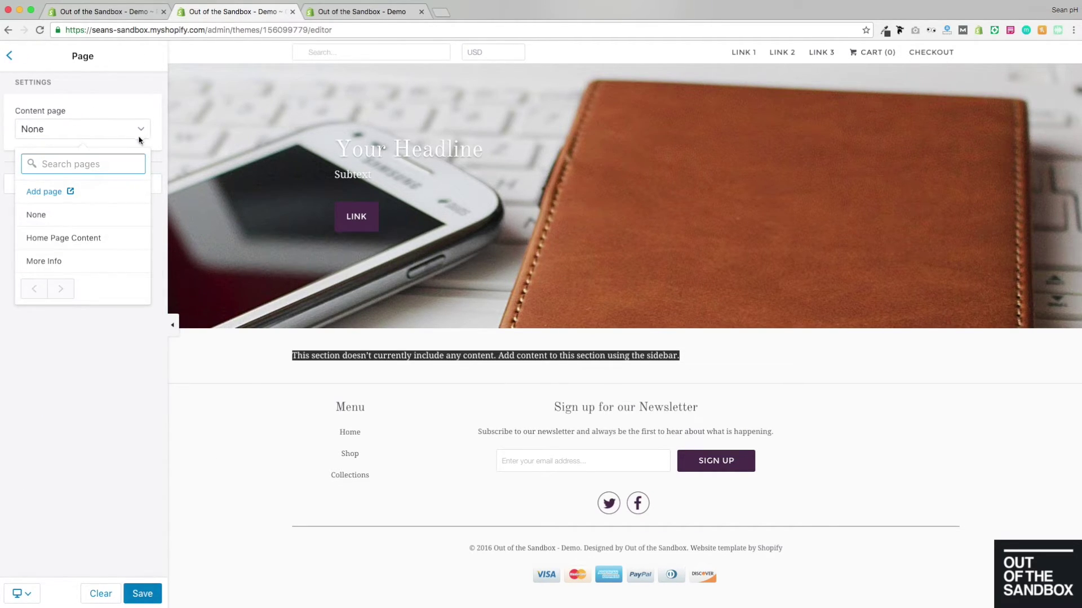
left_click(92, 244)
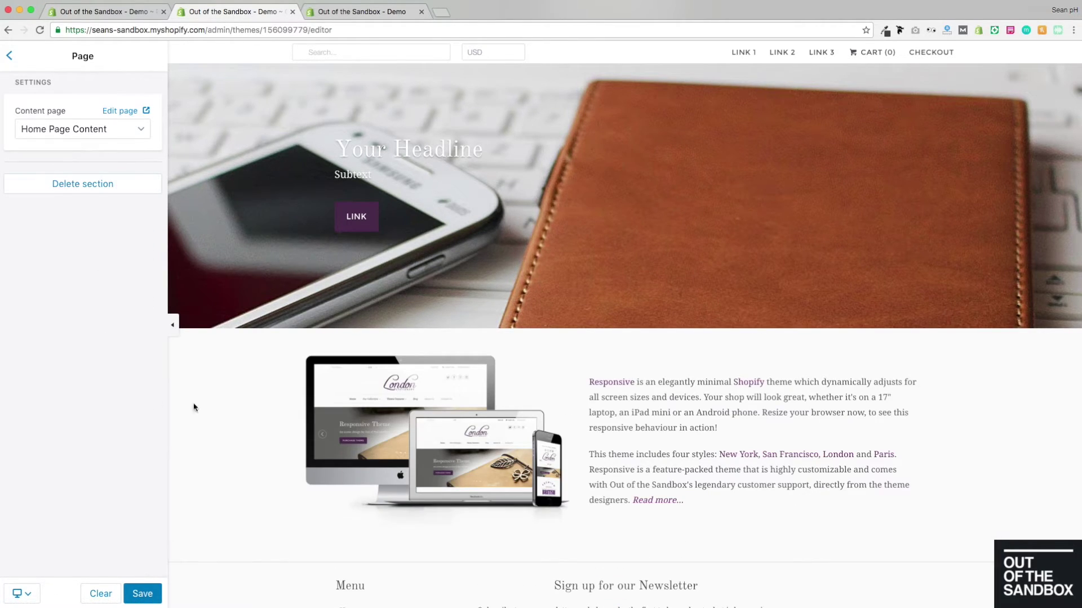
scroll(249, 361, "down", 1)
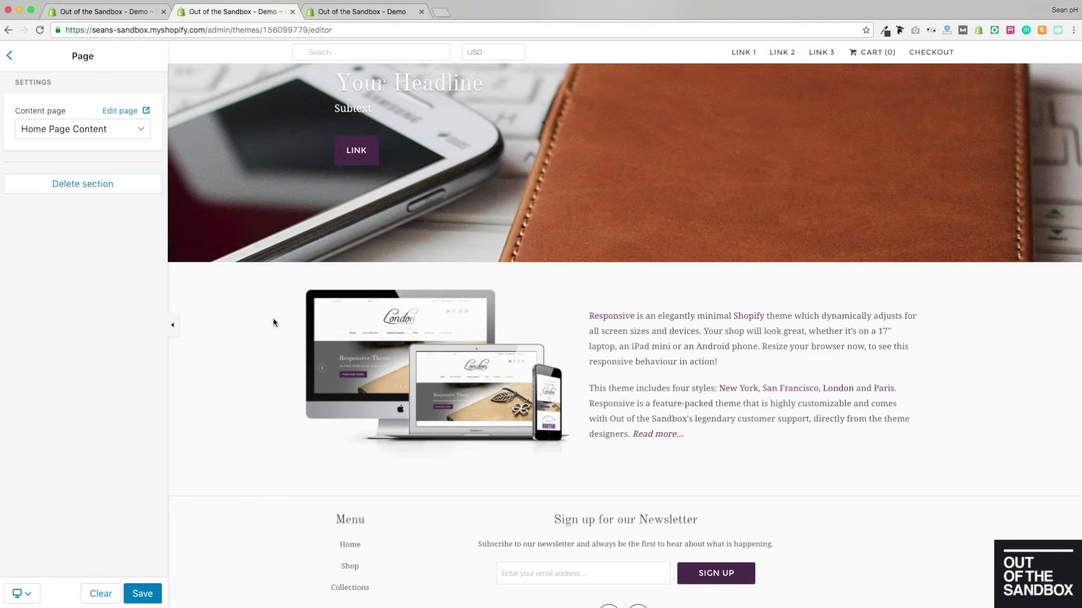
Switch to the Shopify admin's page list, open the Home Page Content page and review its content.
left_click(121, 15)
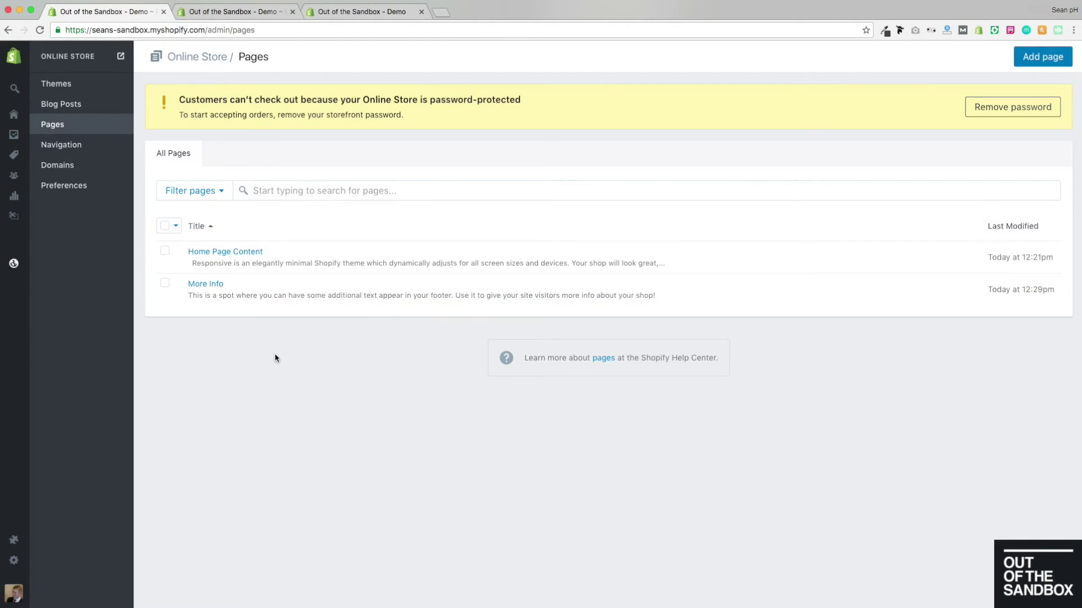
left_click(216, 254)
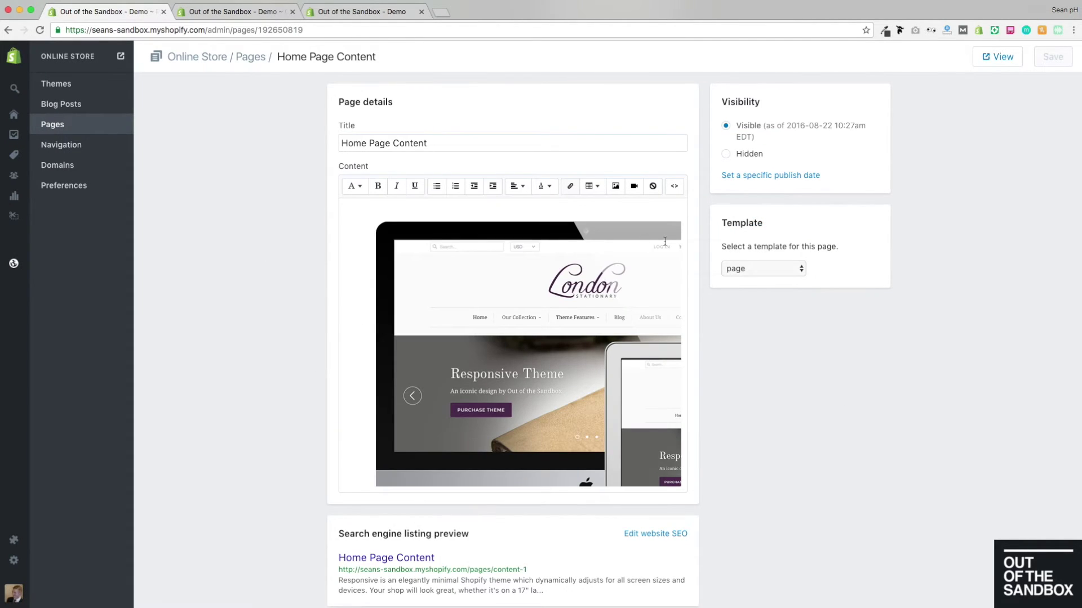
scroll(665, 241, "down", 10)
scroll(543, 340, "up", 3)
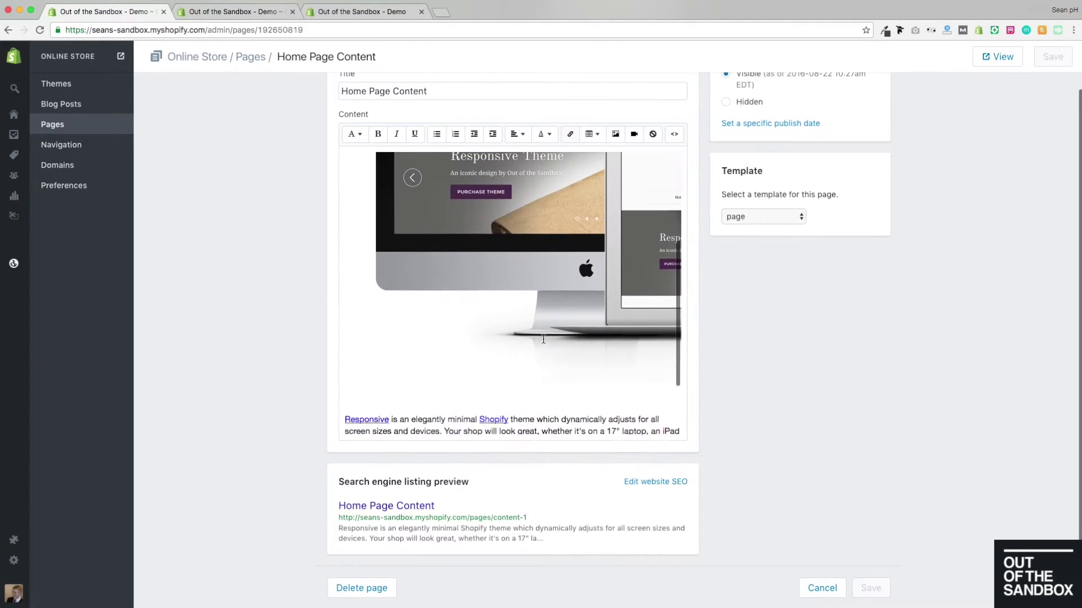
scroll(543, 339, "up", 5)
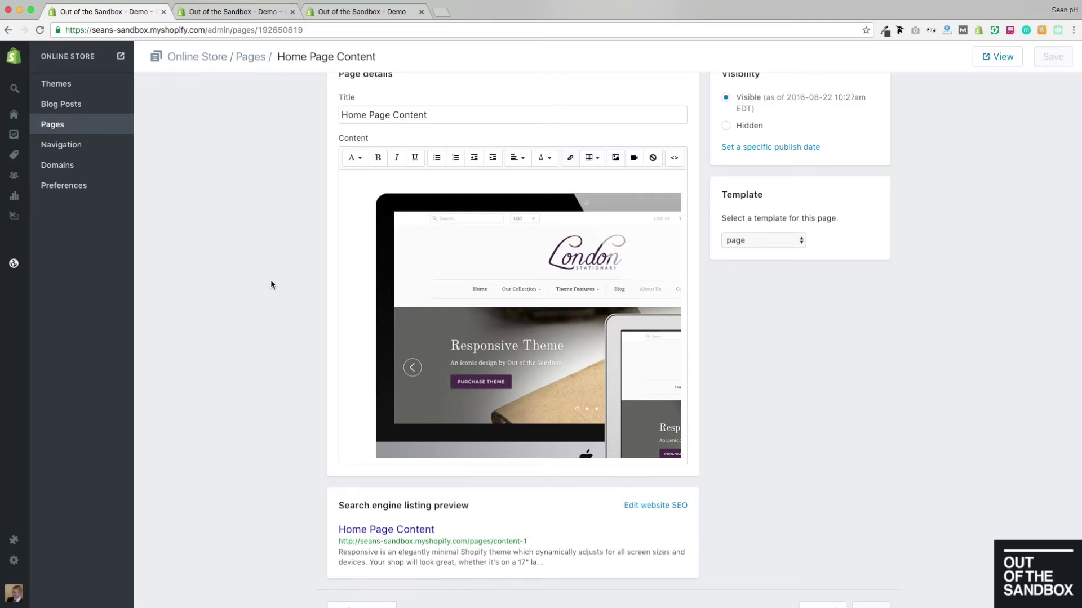
Show the page content as HTML and examine the seven columns alpha and eight columns omega div blocks.
left_click(674, 158)
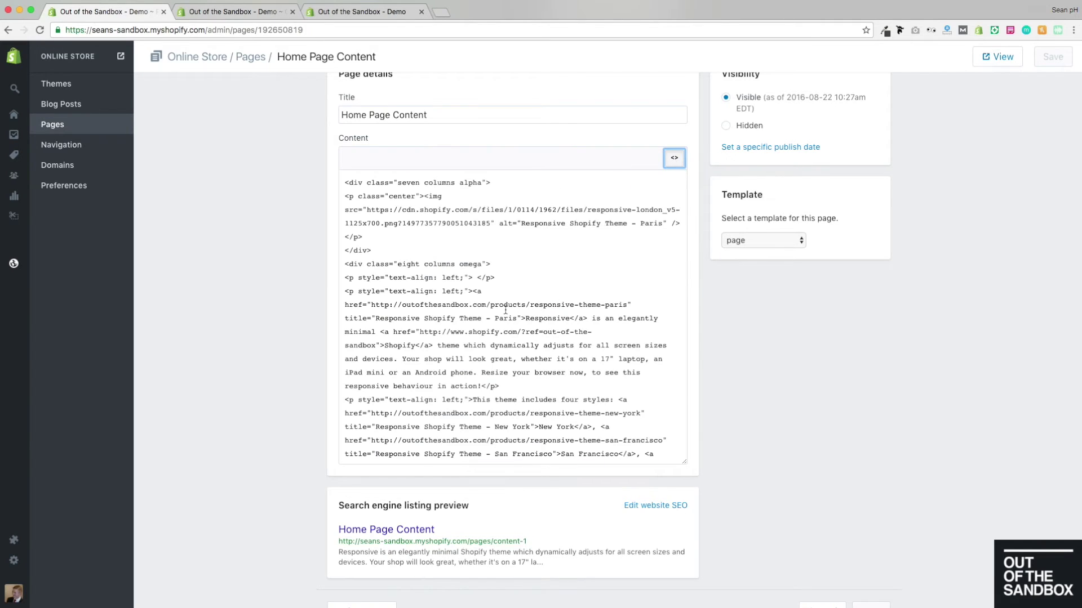
scroll(503, 307, "up", 1)
left_click_drag(342, 212, 503, 210)
left_click(507, 214)
scroll(504, 248, "down", 1)
left_click_drag(501, 280, 343, 280)
left_click(459, 308)
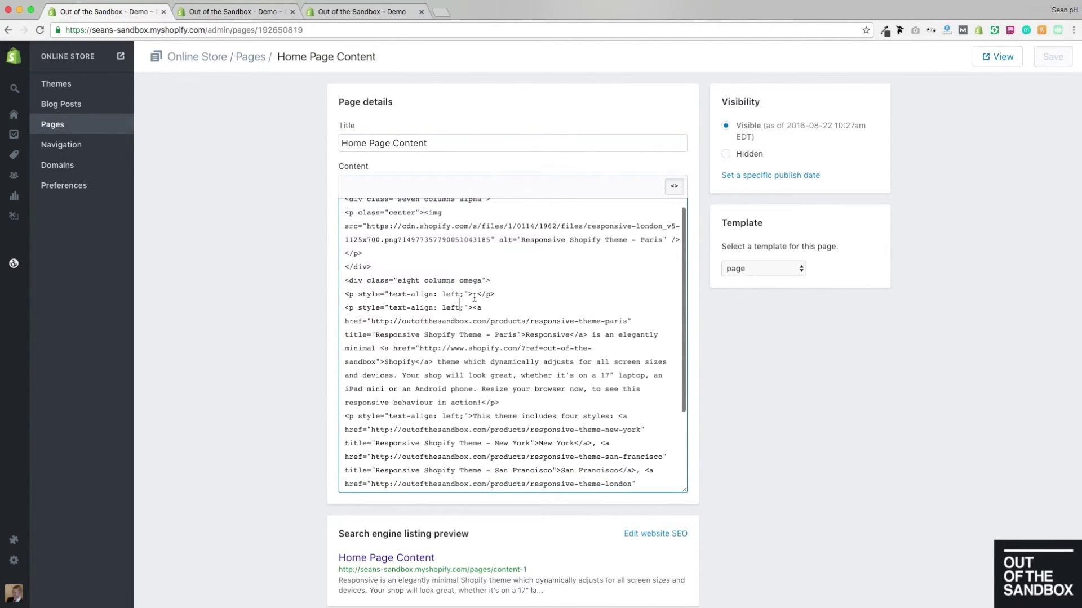
scroll(497, 271, "down", 5)
scroll(498, 266, "up", 5)
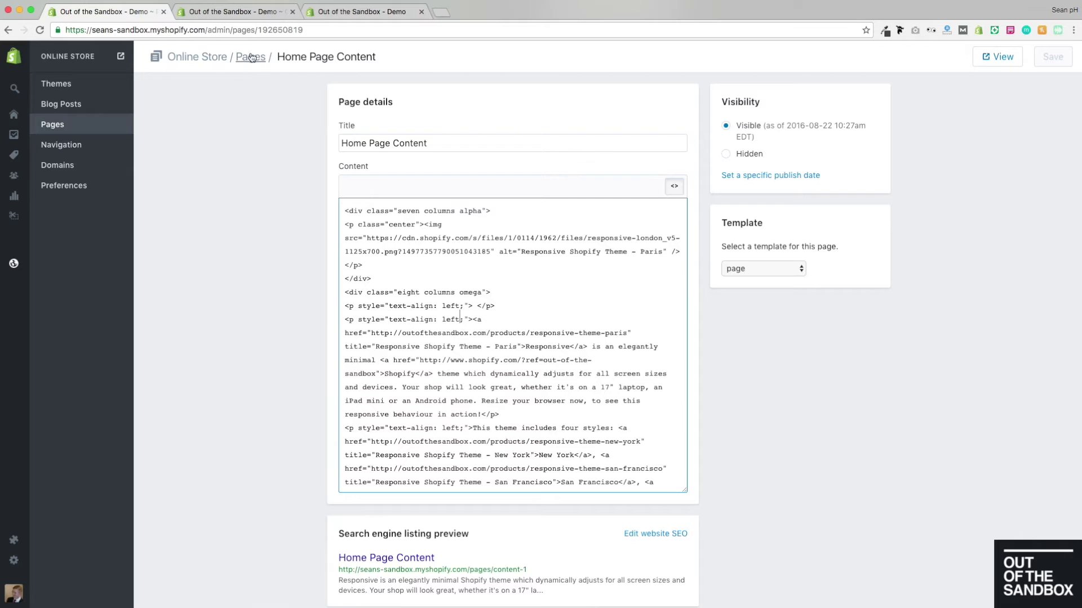
Return to the theme editor and add a Blog posts section to the home page below the Page section.
left_click(215, 12)
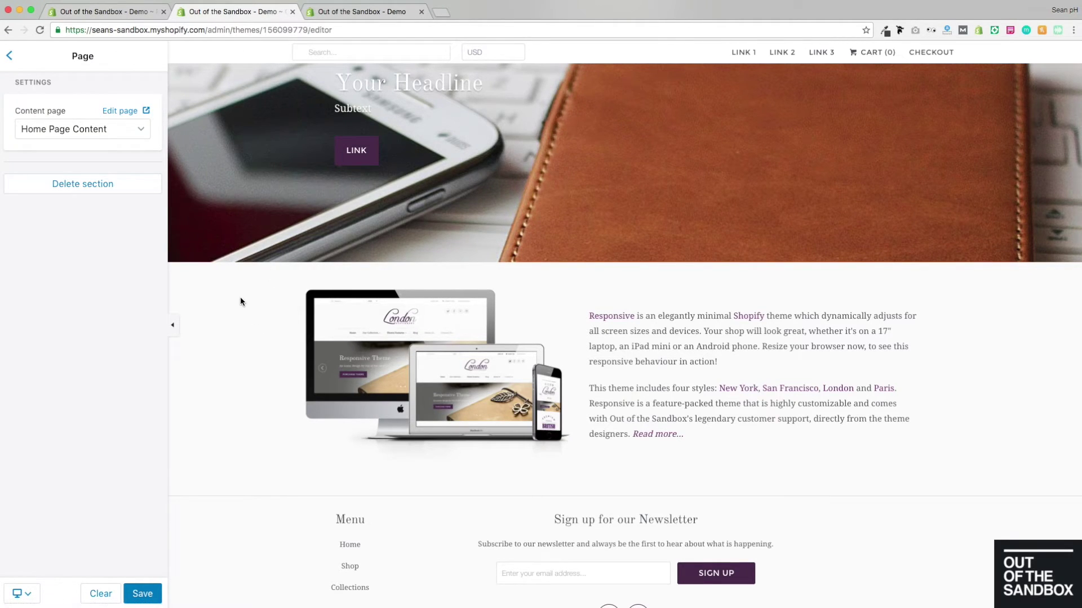
scroll(240, 296, "down", 1)
left_click(11, 56)
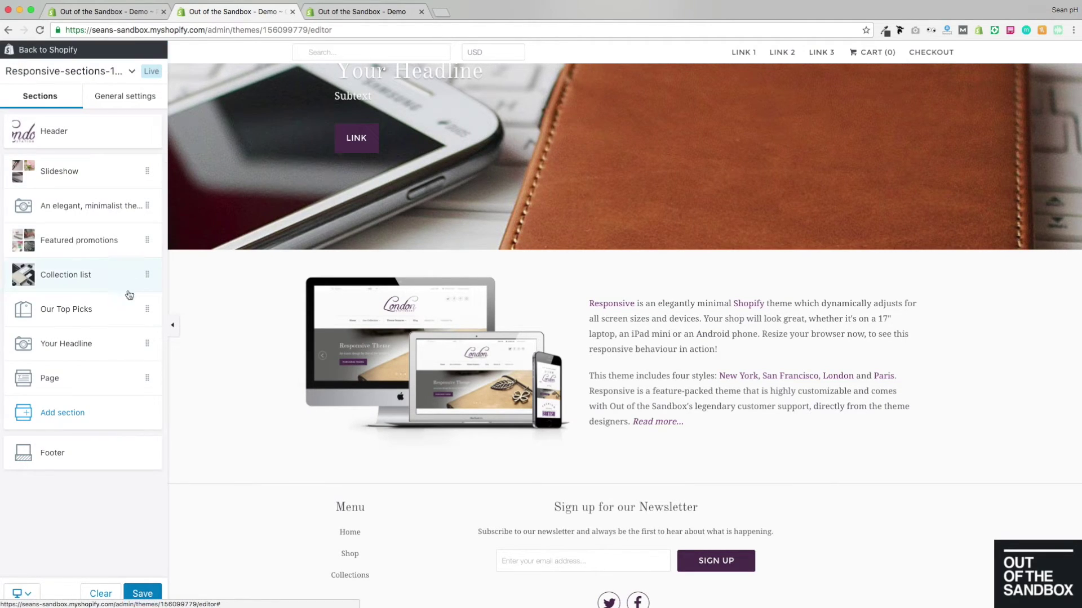
left_click(65, 416)
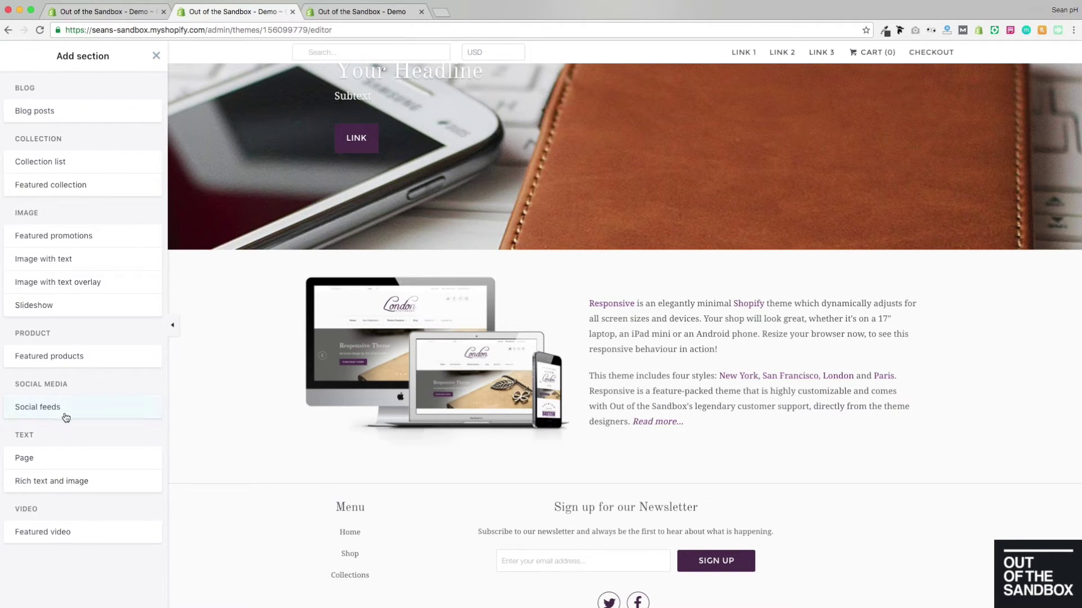
left_click(44, 113)
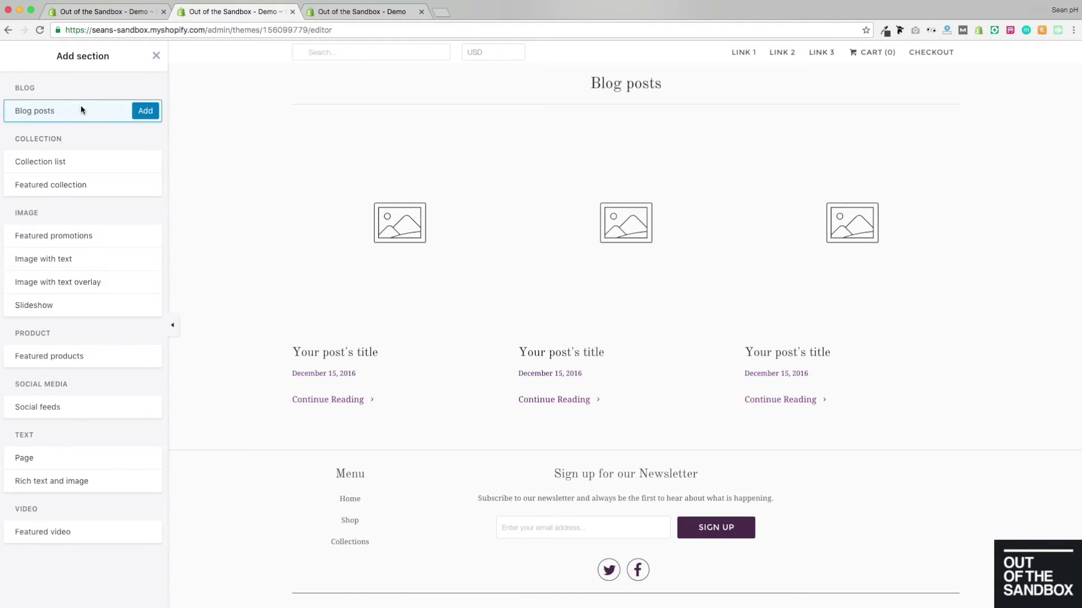
left_click(145, 112)
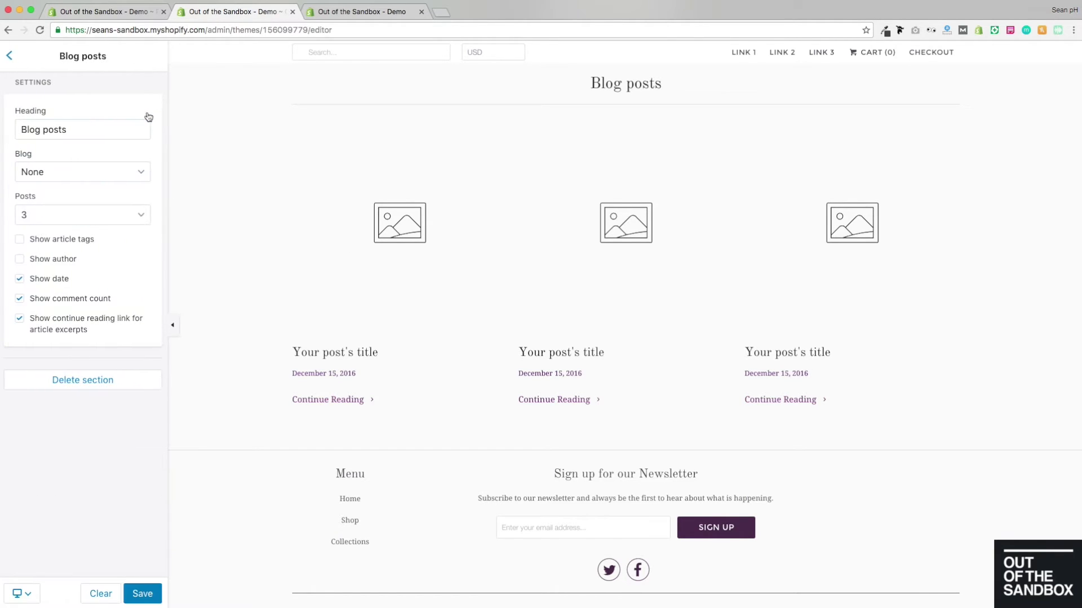
Set the Blog posts section's heading to News and its source blog to This Blog.
left_click(96, 133)
key("super+a")
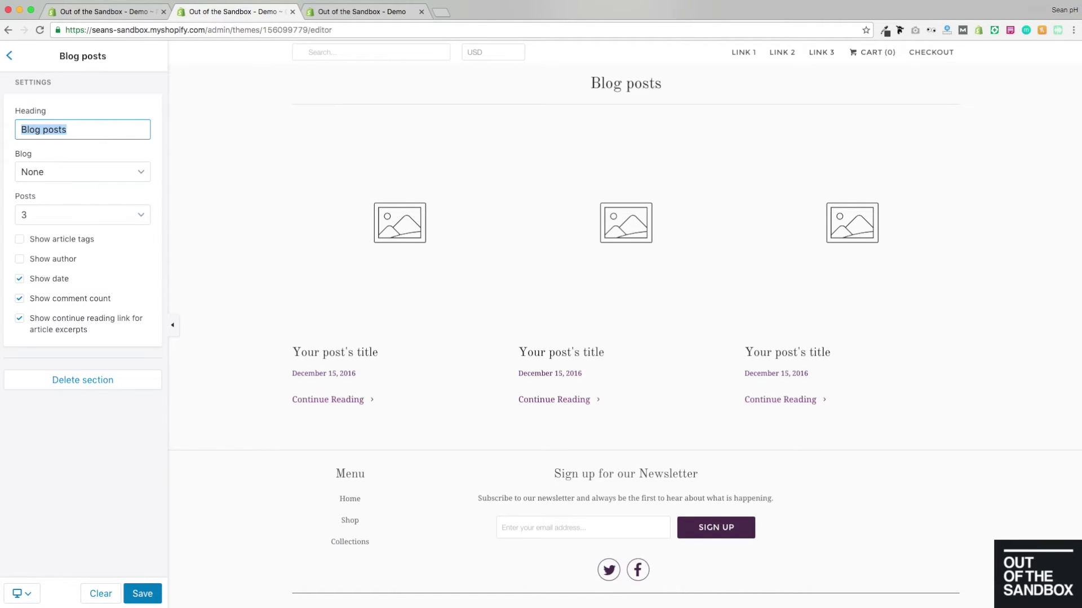
type("News")
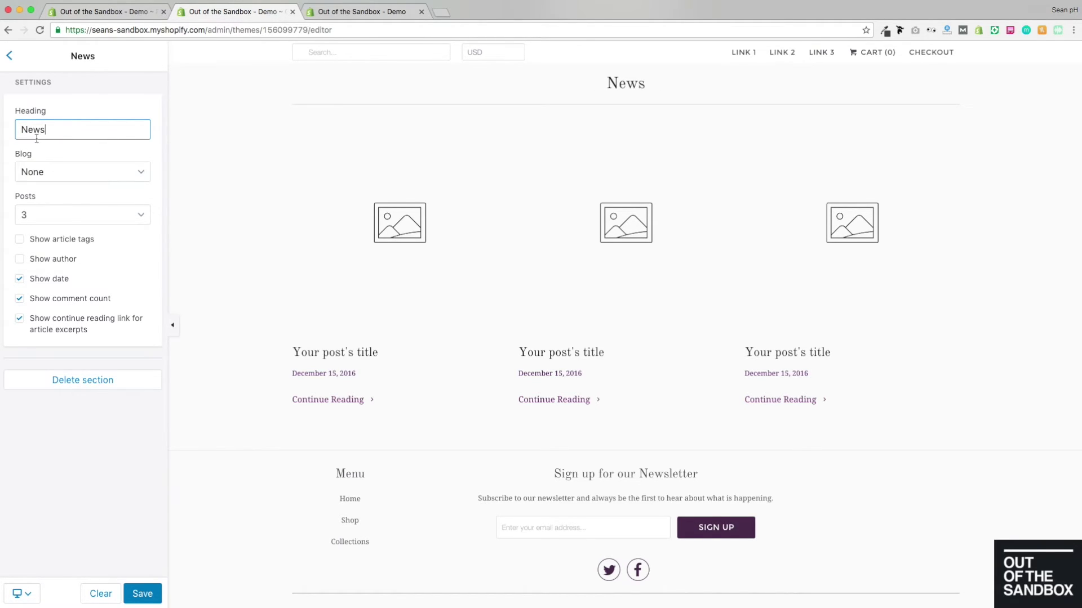
left_click(135, 175)
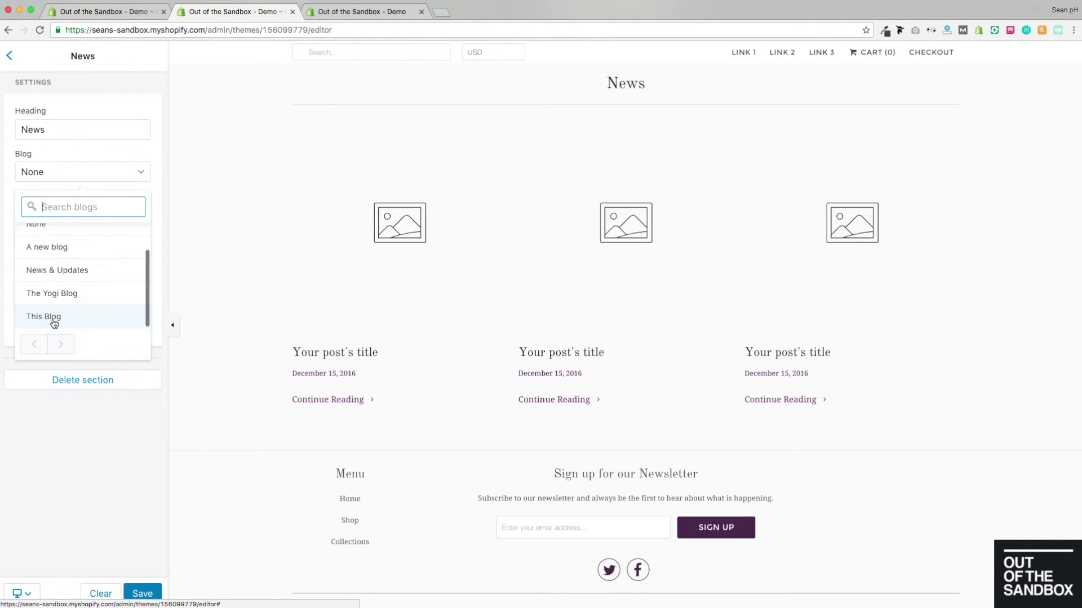
left_click(54, 318)
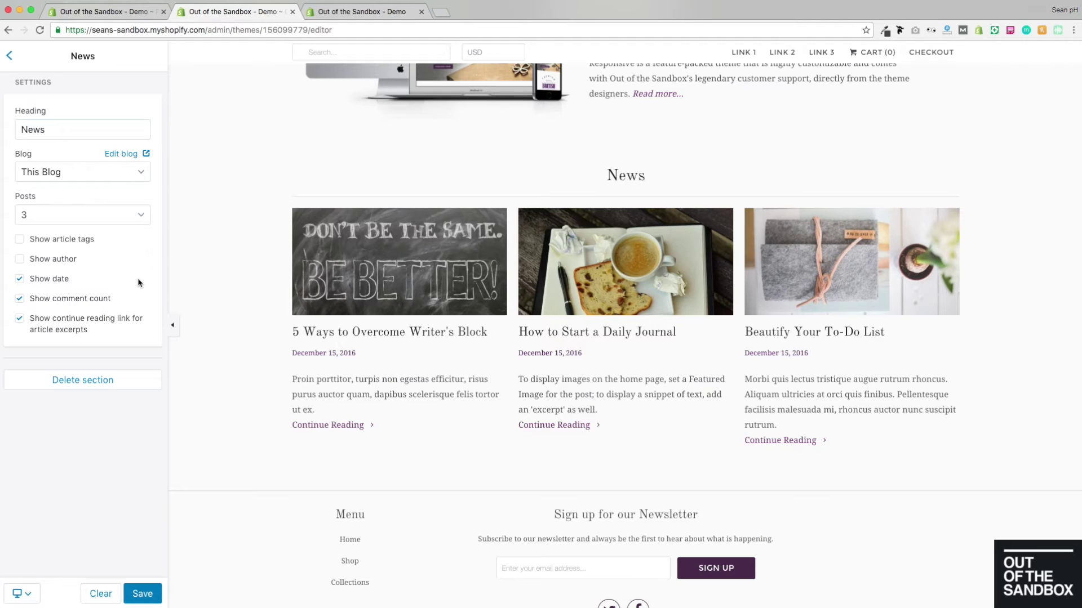
Open the blog post 5 Ways to Overcome Writer's Block in the Shopify admin and review its excerpt and featured image.
left_click(116, 16)
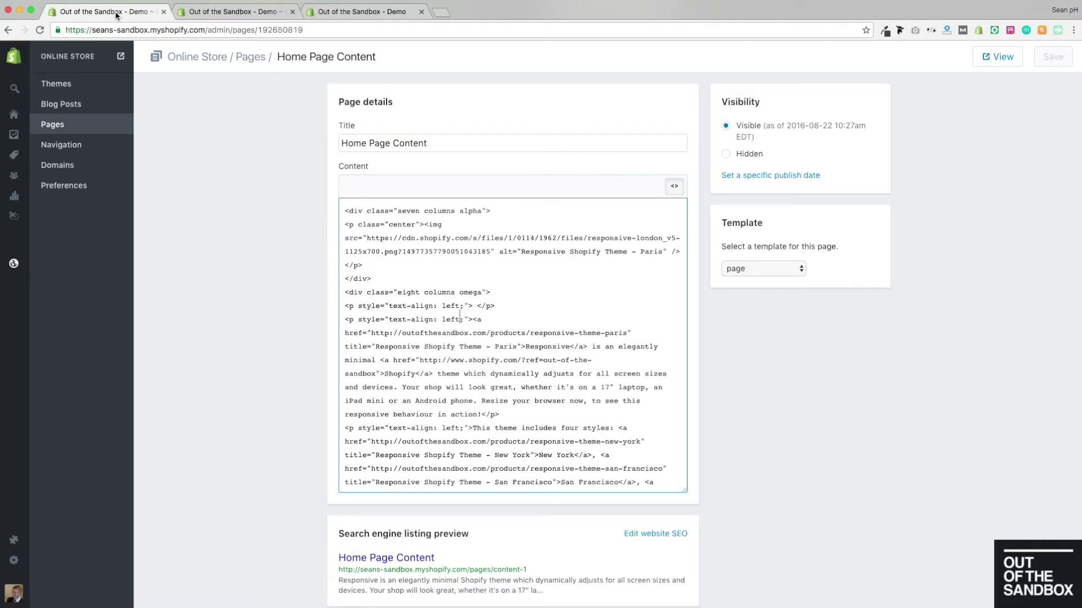
left_click(69, 105)
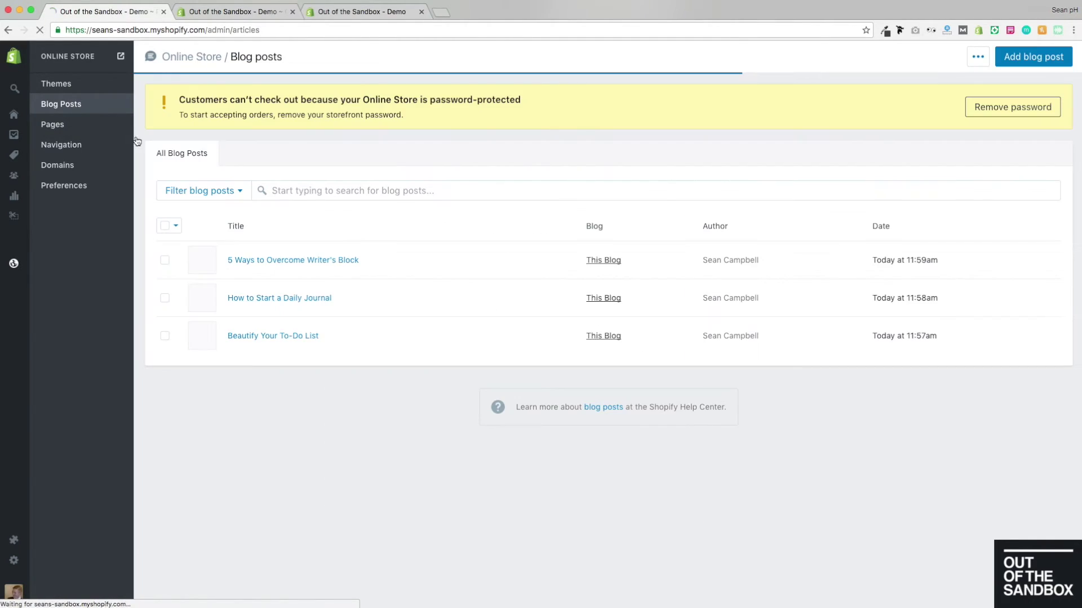
left_click(309, 262)
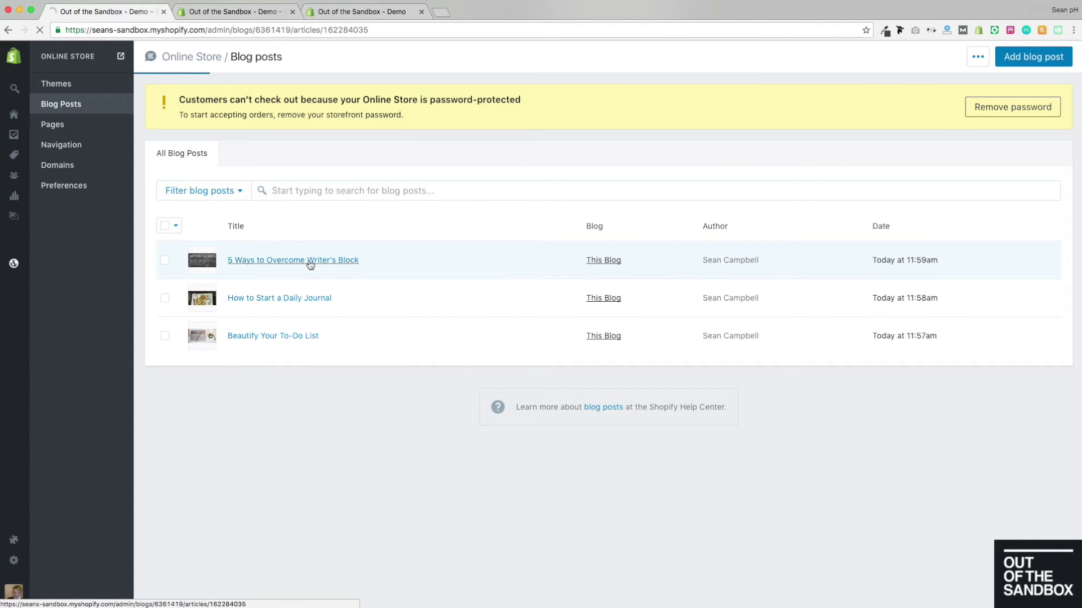
scroll(308, 261, "down", 5)
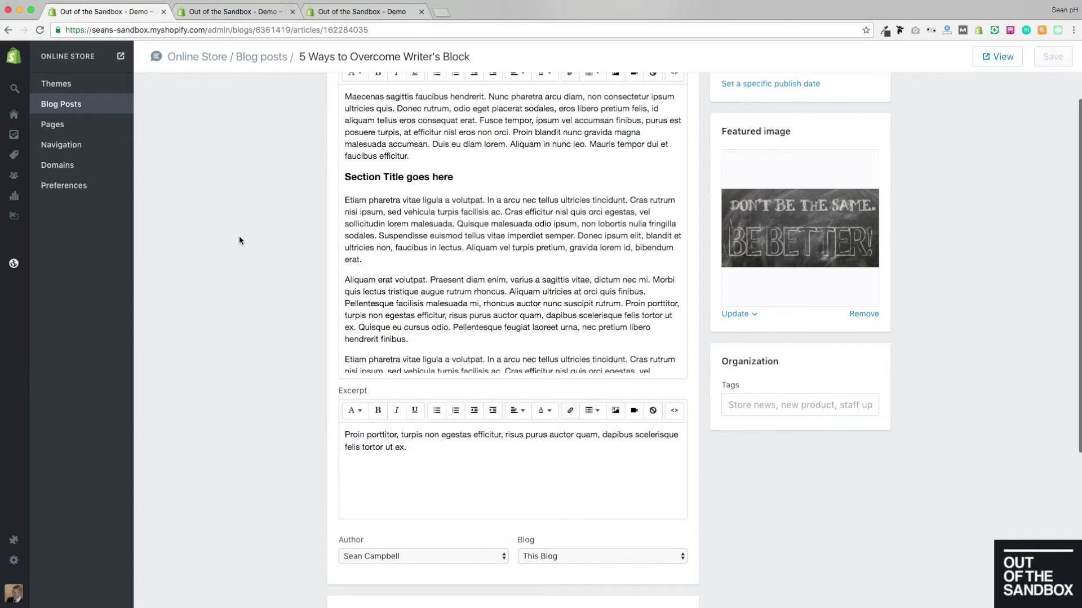
Compare the News section in the theme editor, then start a blank blog post in the Shopify admin and reveal its excerpt field.
left_click(219, 12)
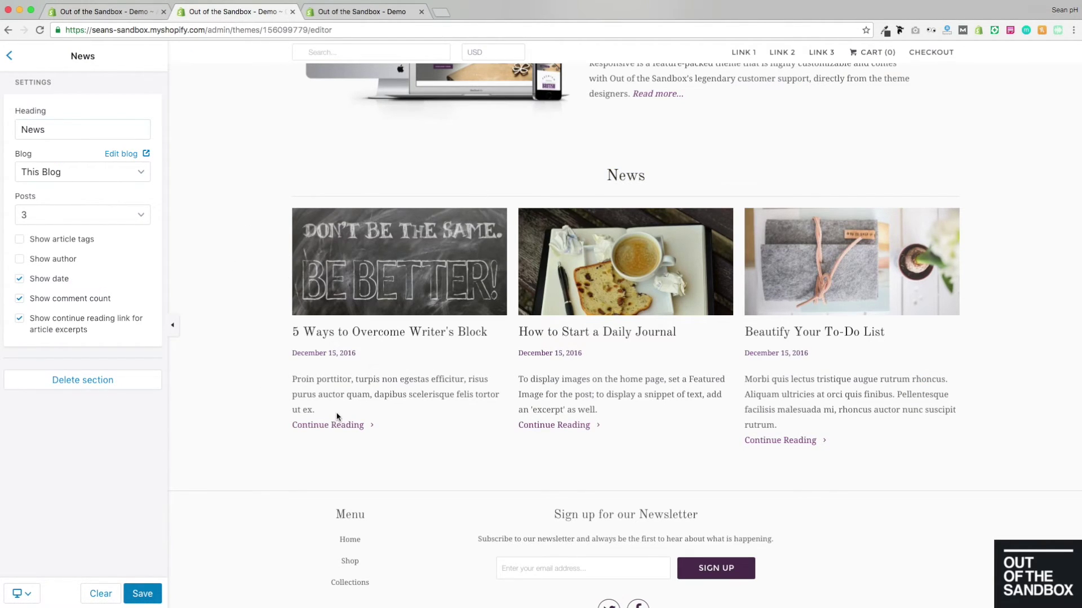
left_click(112, 10)
left_click(82, 109)
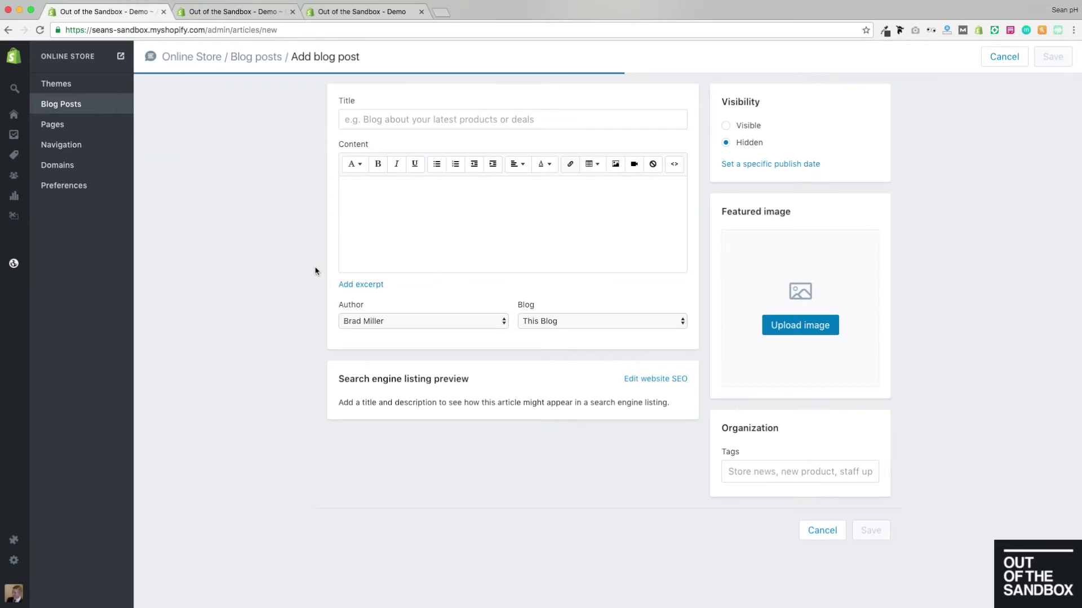
left_click(360, 285)
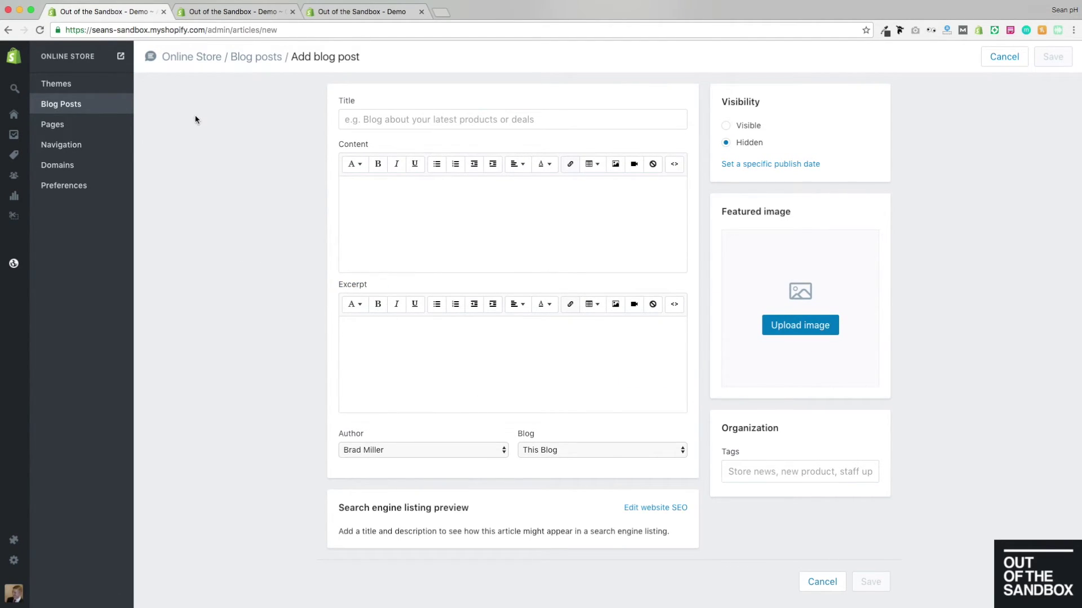
Return to the theme editor and check the available post counts for the News section, keeping 3.
left_click(228, 12)
scroll(226, 145, "down", 2)
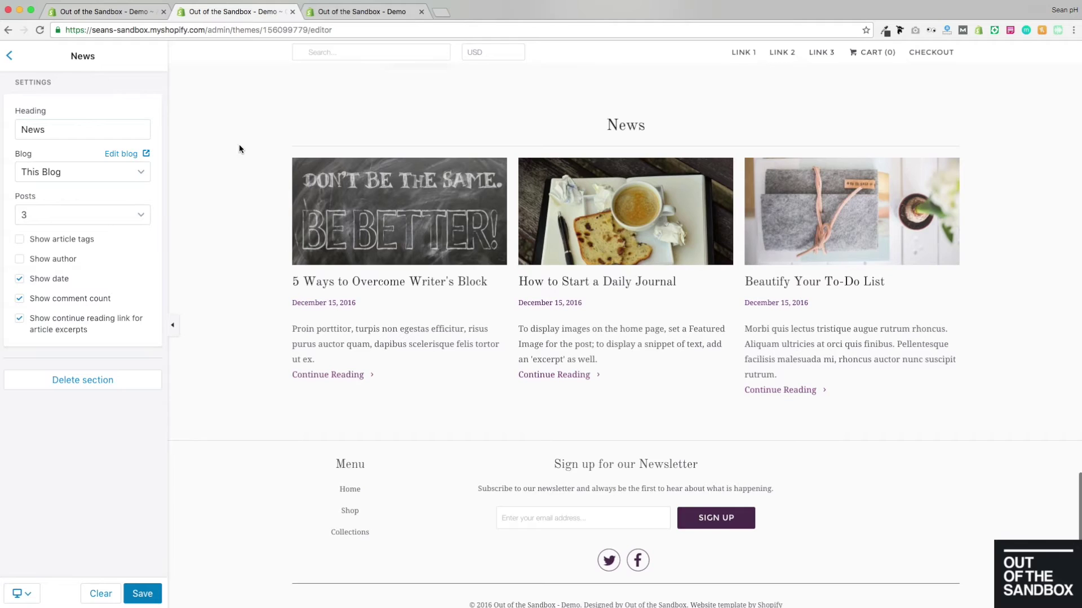
left_click(135, 214)
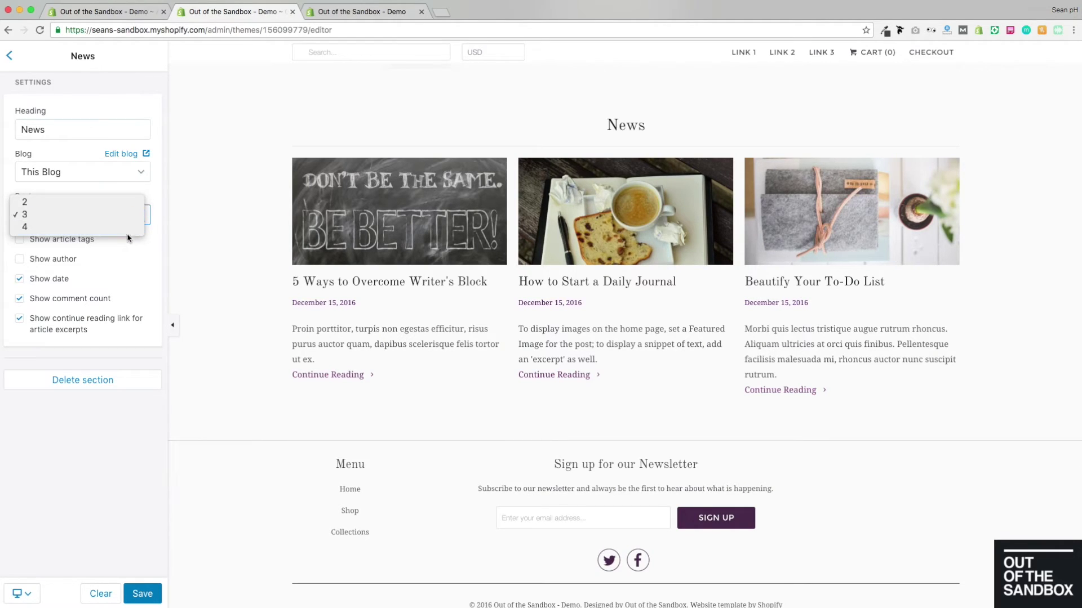
left_click(154, 255)
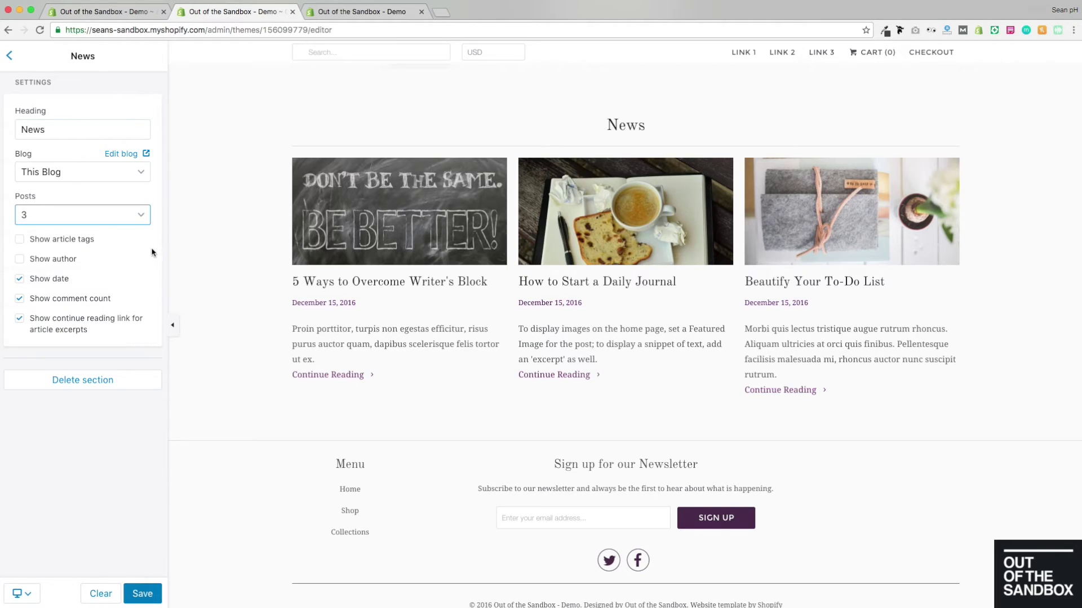
Try showing article tags and author on the News posts, turn both off again, and hide the date.
left_click(51, 243)
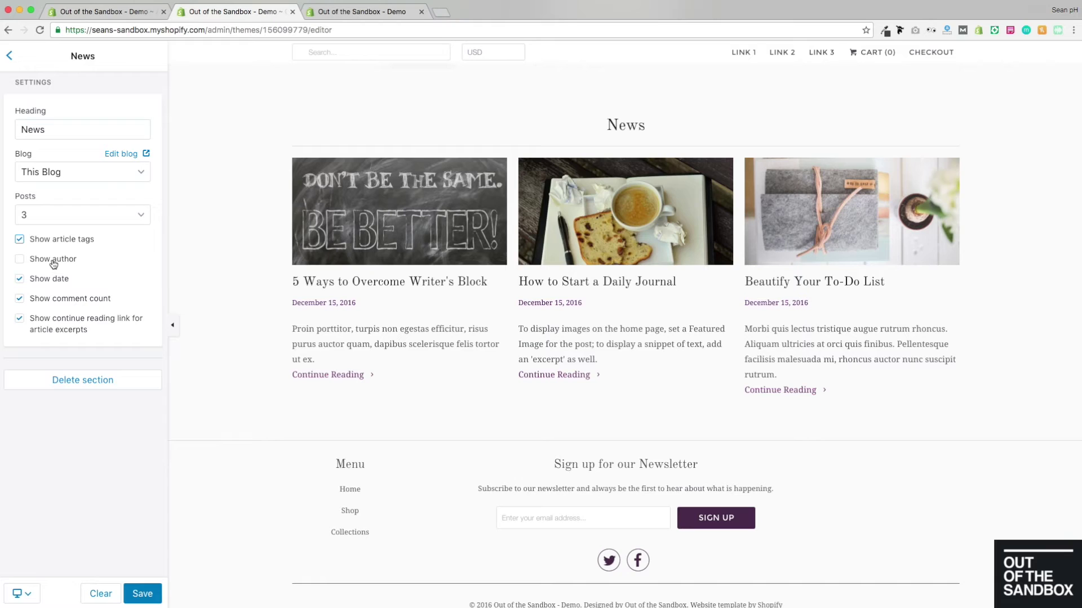
left_click(54, 260)
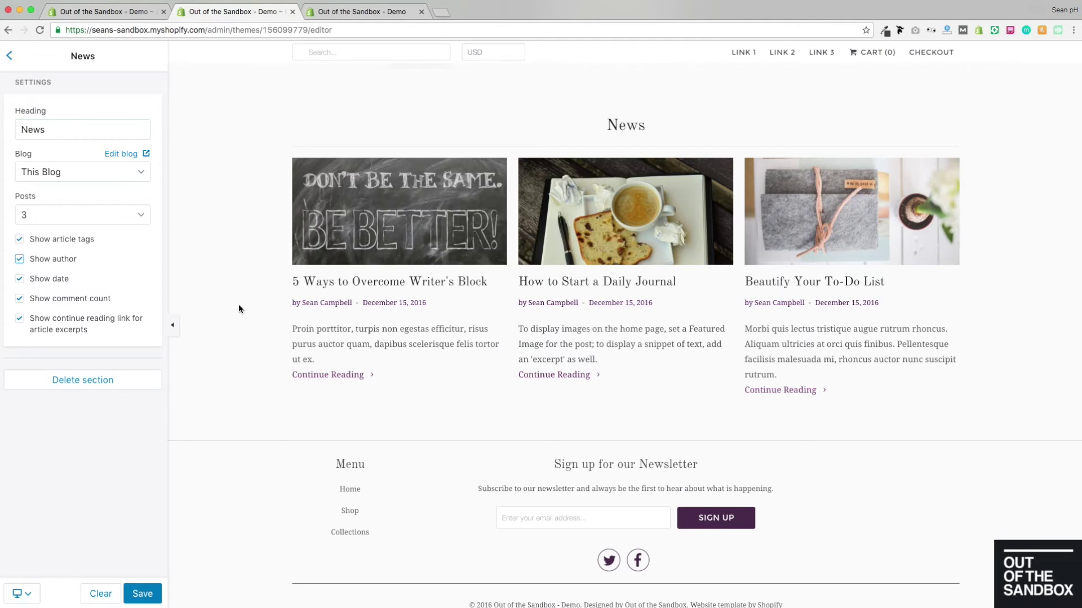
left_click(47, 280)
left_click(51, 260)
left_click(59, 240)
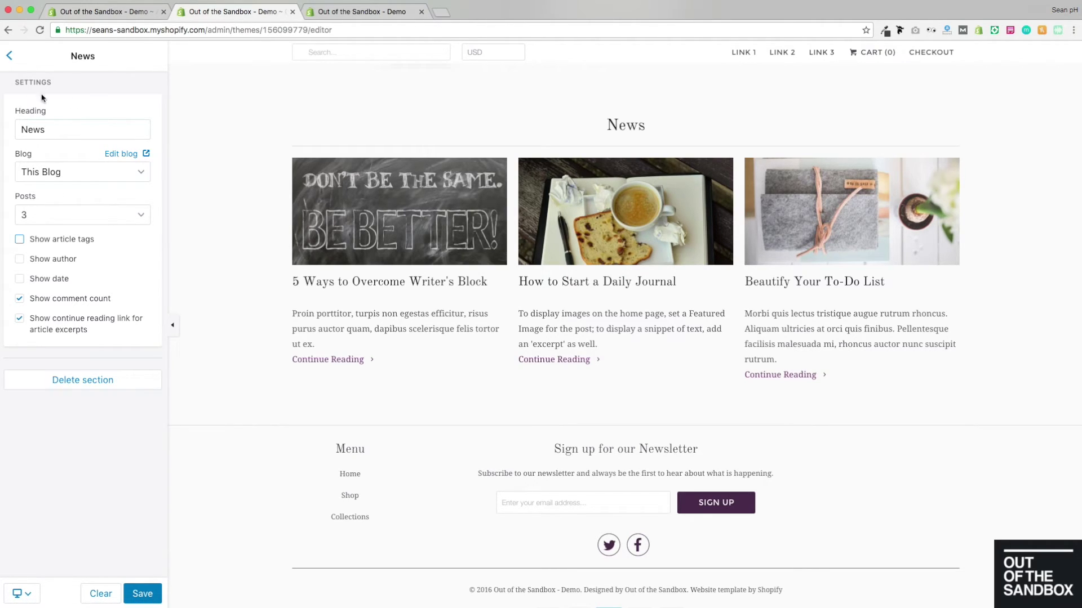
Add an Image with text overlay section to the home page below the News section.
left_click(9, 57)
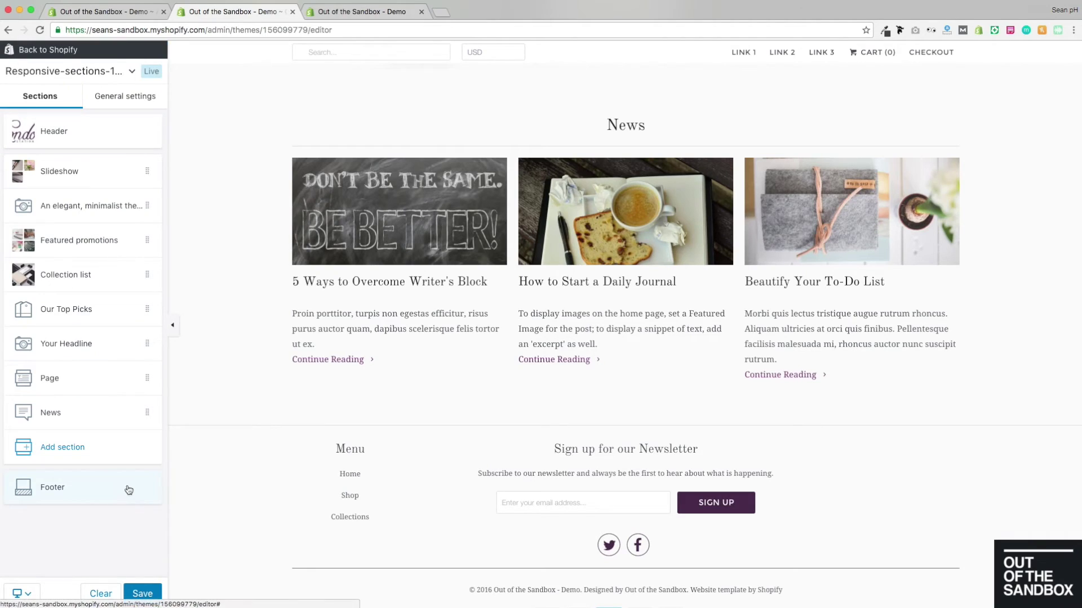
left_click(71, 449)
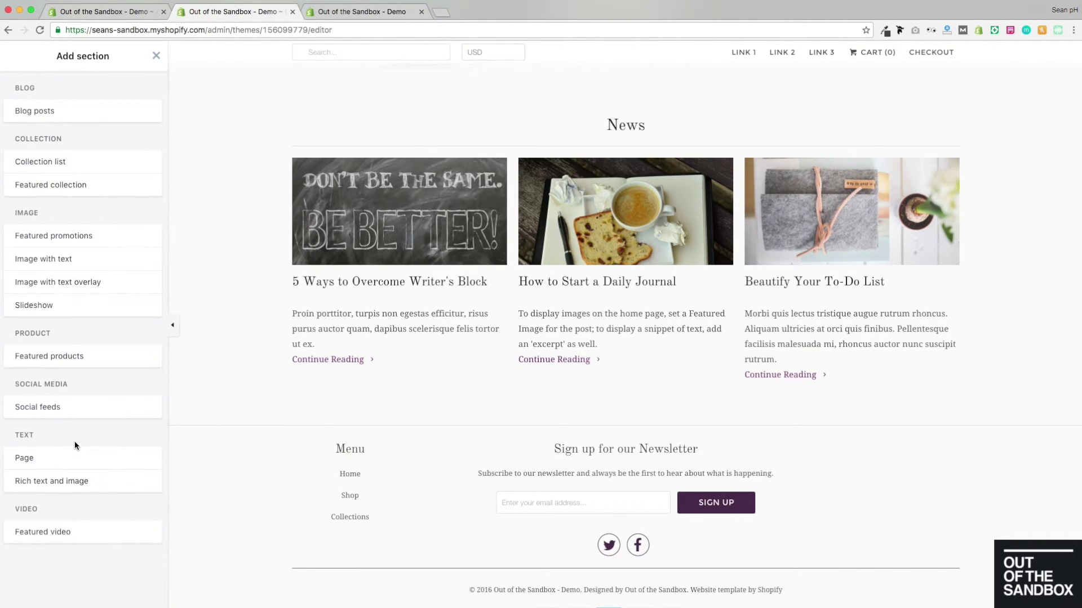
left_click(71, 285)
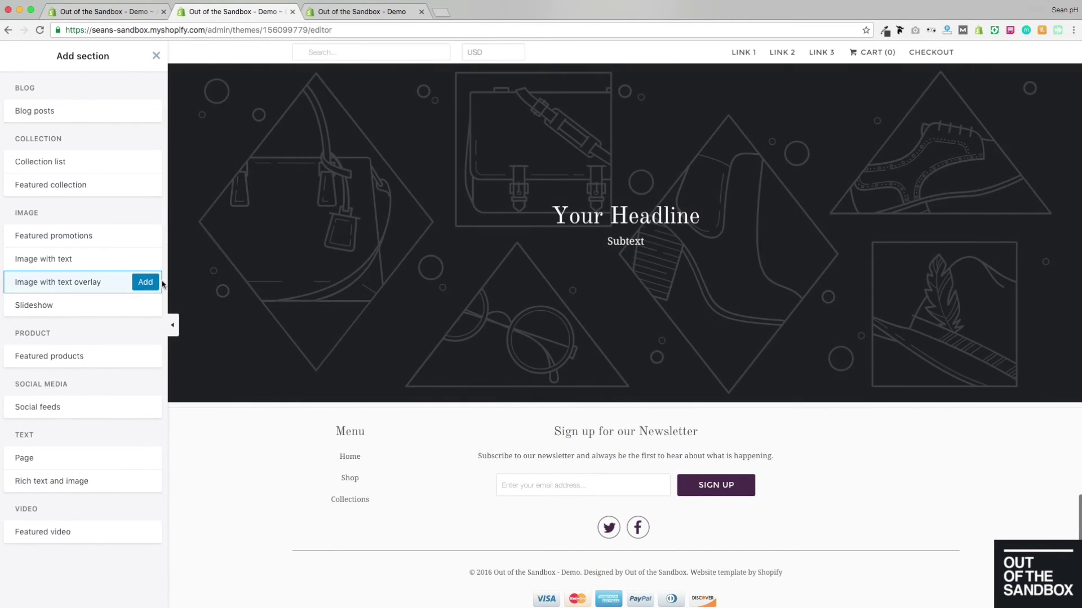
left_click(146, 282)
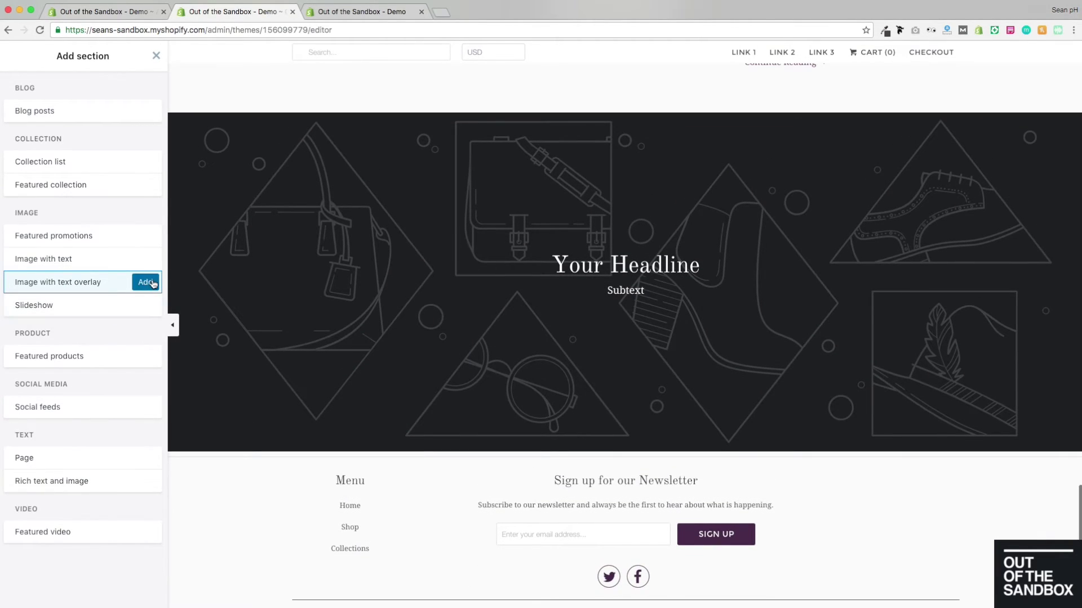
Upload the banner image of a hand writing with a pen from the RESPONSIVE 6.0 Video folder as the overlay section's image.
left_click(83, 211)
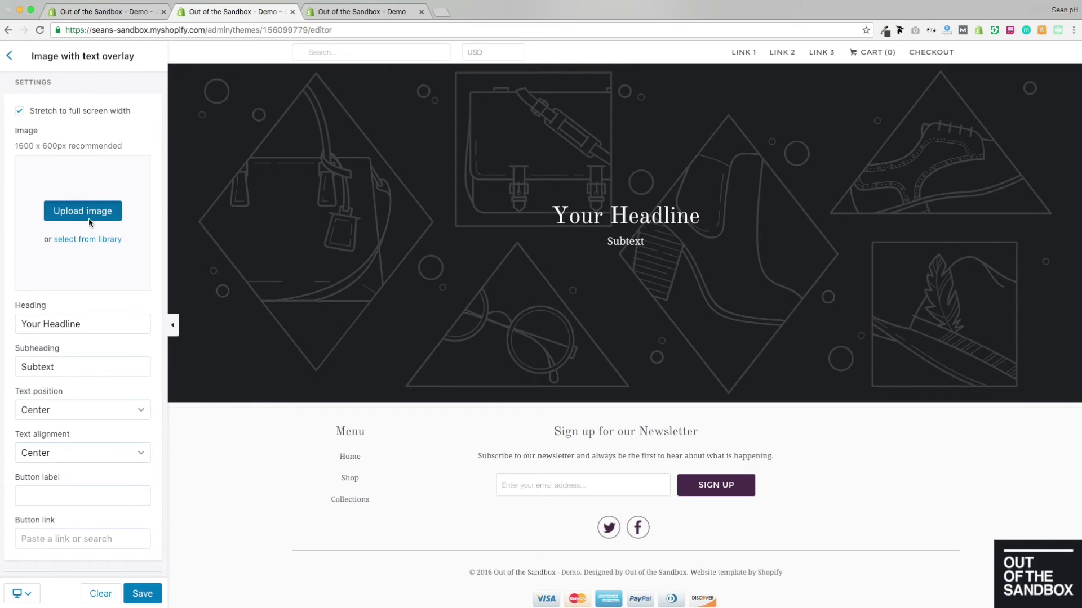
scroll(580, 141, "down", 10)
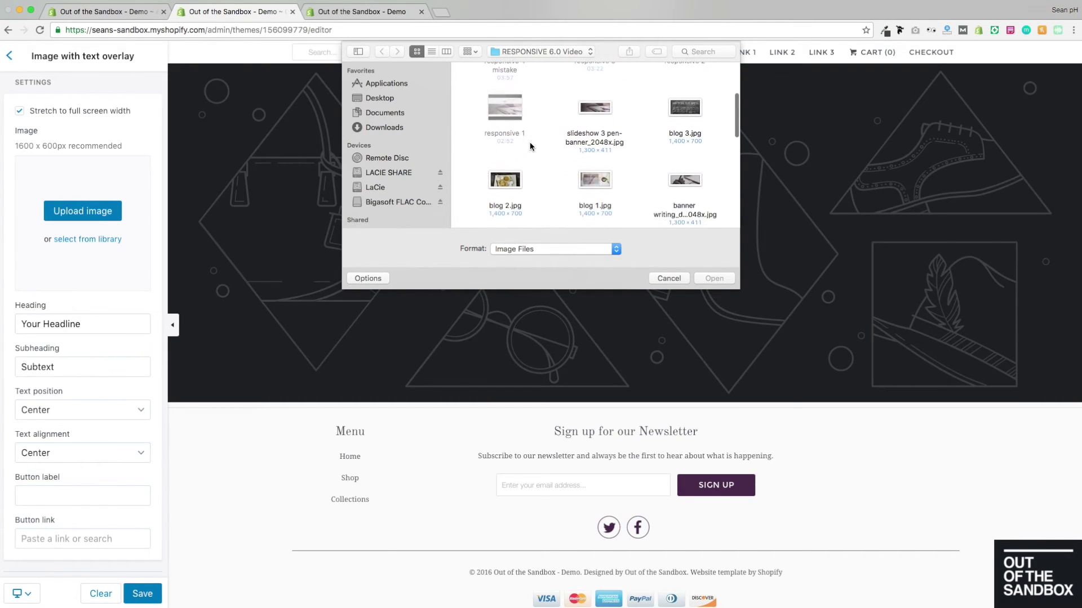
scroll(530, 146, "down", 8)
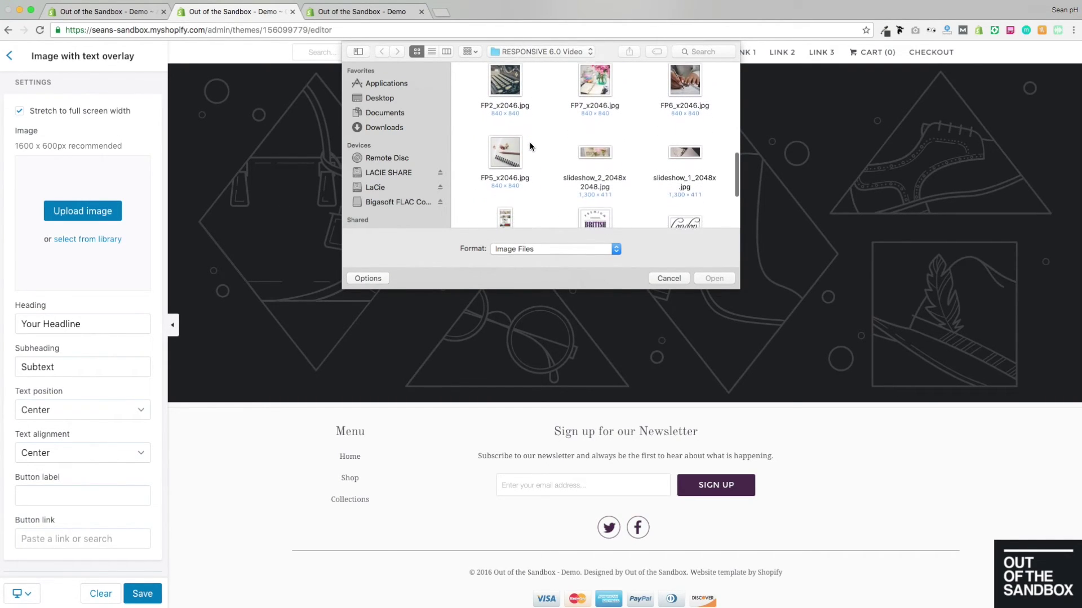
scroll(530, 142, "down", 2)
scroll(541, 144, "up", 6)
scroll(541, 151, "up", 2)
scroll(549, 183, "up", 1)
scroll(549, 183, "down", 2)
left_click(692, 116)
left_click(714, 278)
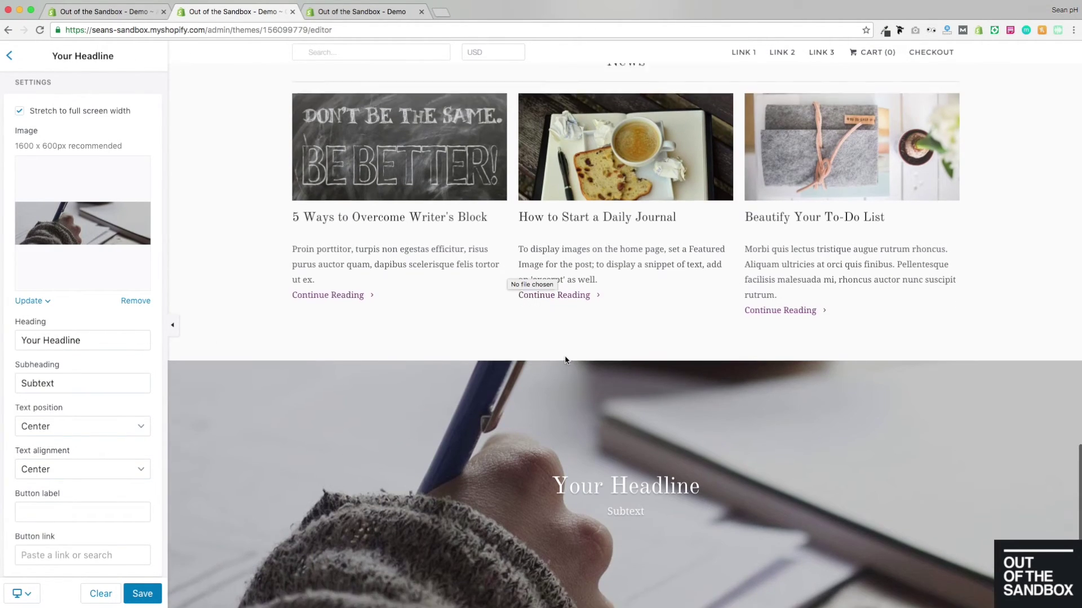
Set the new overlay section's text position to Right and its text alignment to Left.
scroll(592, 383, "down", 3)
scroll(113, 366, "down", 1)
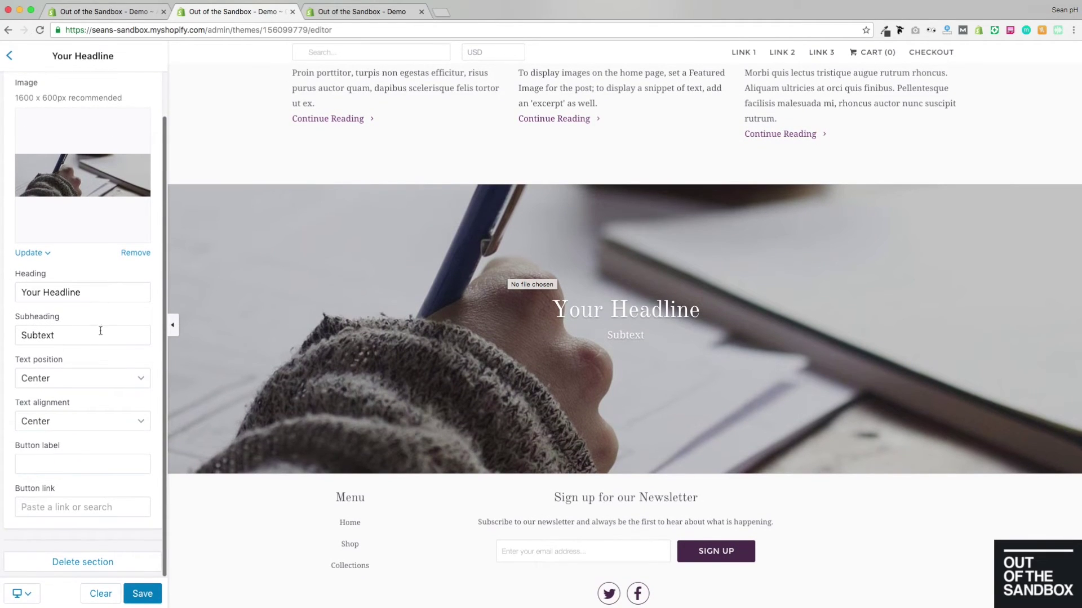
left_click(130, 384)
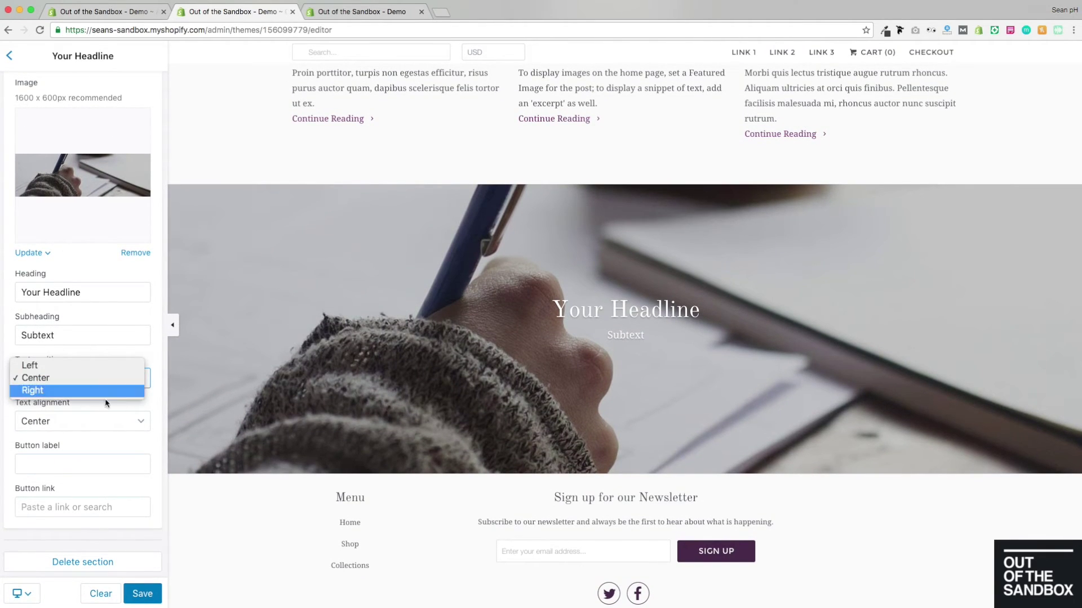
left_click(94, 391)
left_click(112, 418)
left_click(70, 407)
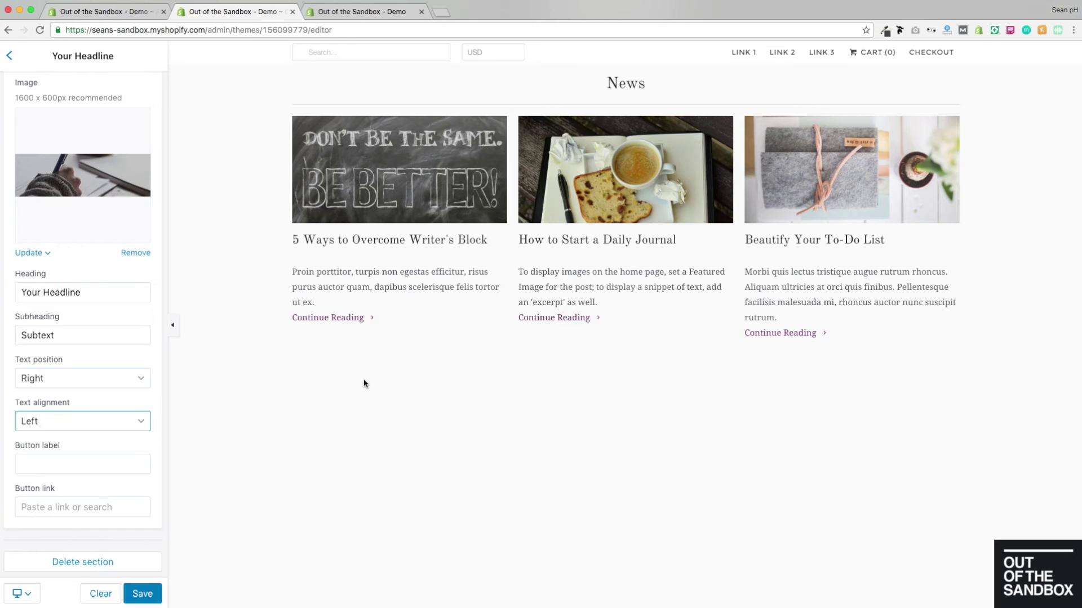
scroll(363, 384, "down", 2)
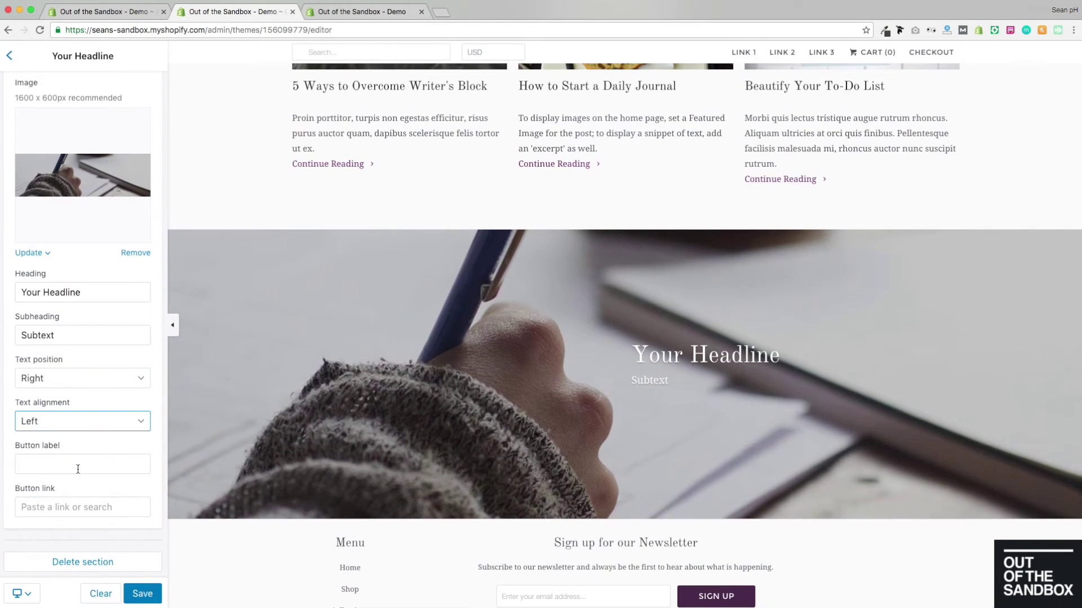
Check the overlay section's button label and button link fields, leaving them empty, and return to the section list.
left_click(65, 460)
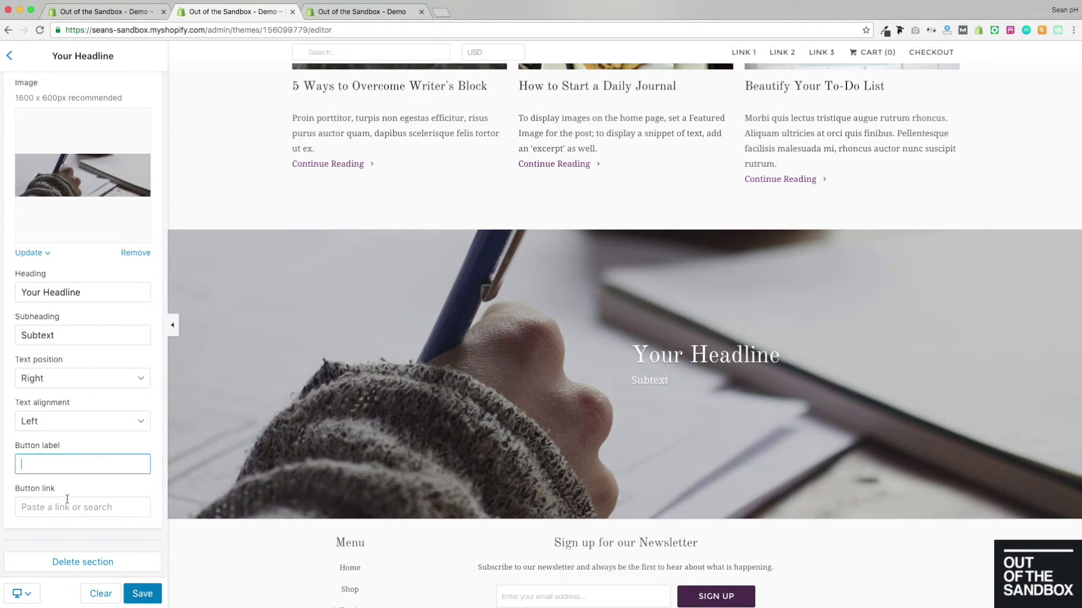
left_click(79, 507)
left_click(145, 517)
left_click(11, 58)
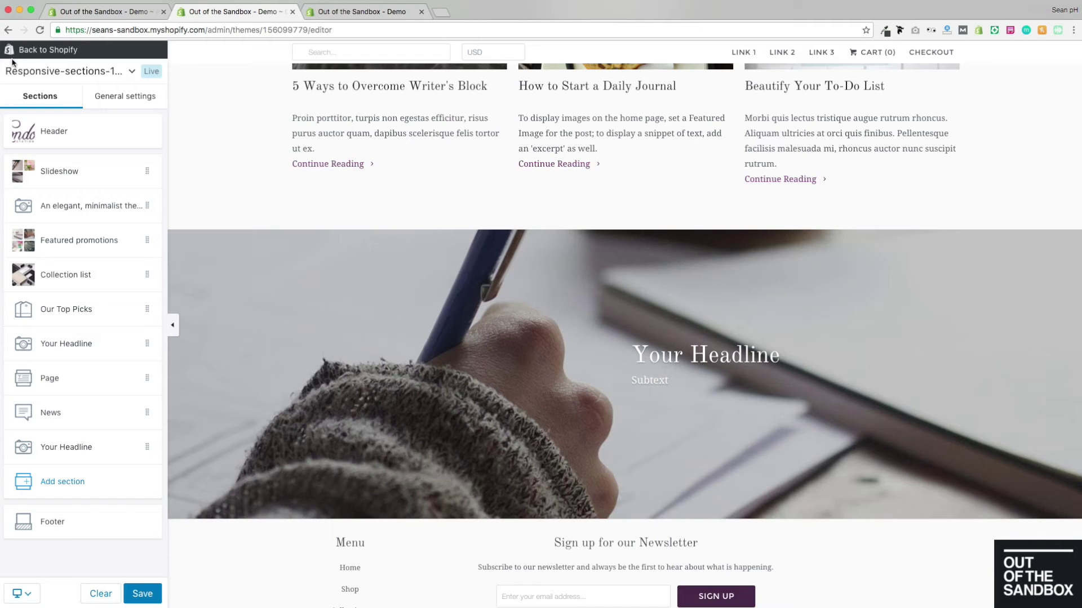
Add a Social feeds section to the home page below the second overlay section.
left_click(68, 482)
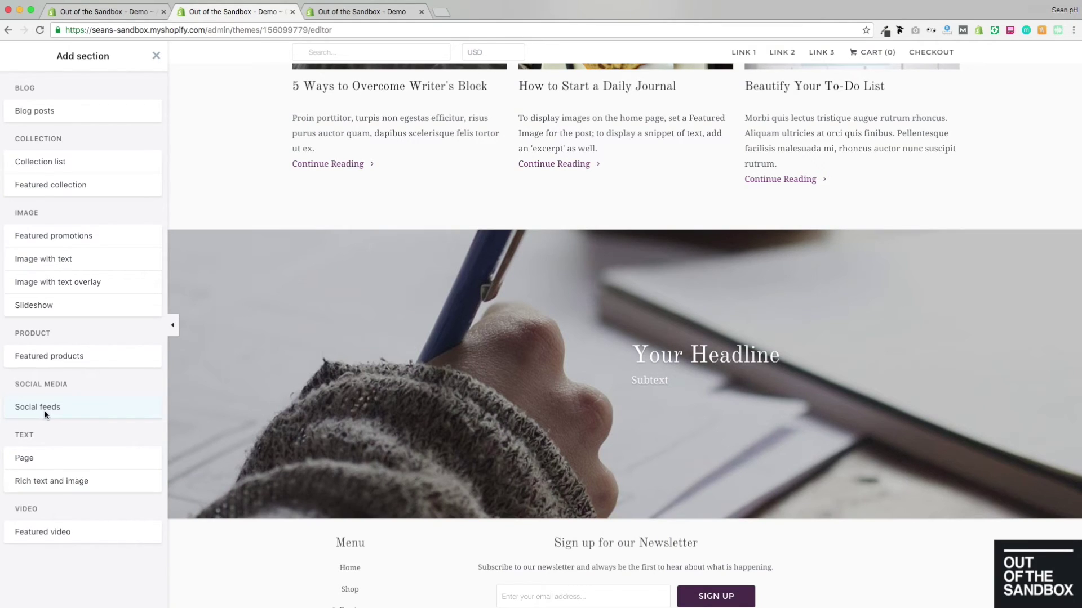
left_click(45, 413)
left_click(144, 407)
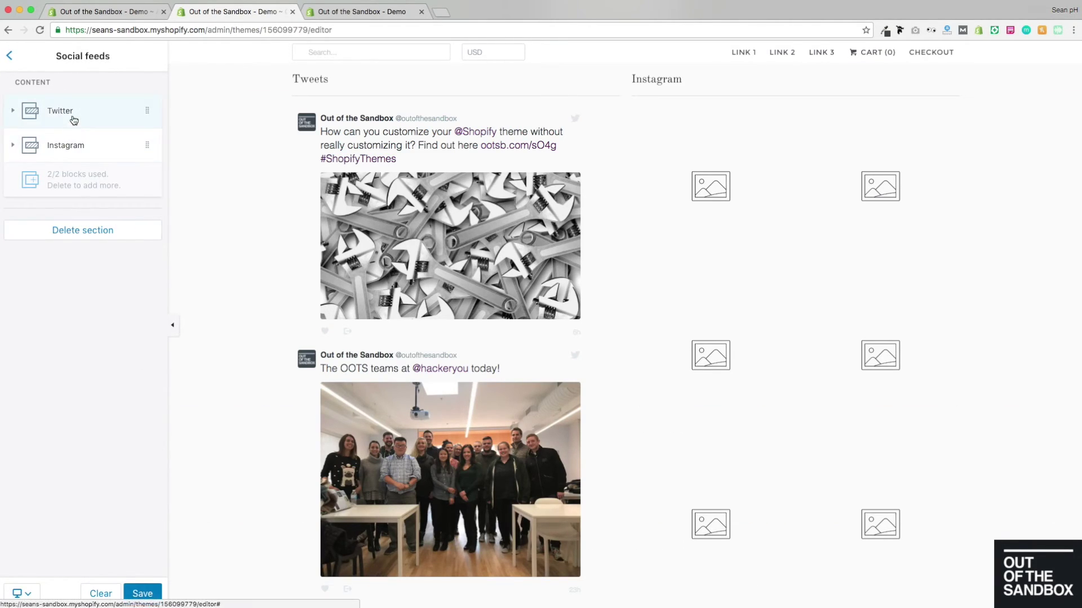
Try swapping the order of the Twitter and Instagram blocks, and delete the Twitter block from the Social feeds section.
left_click_drag(75, 112, 75, 149)
left_click_drag(73, 111, 73, 144)
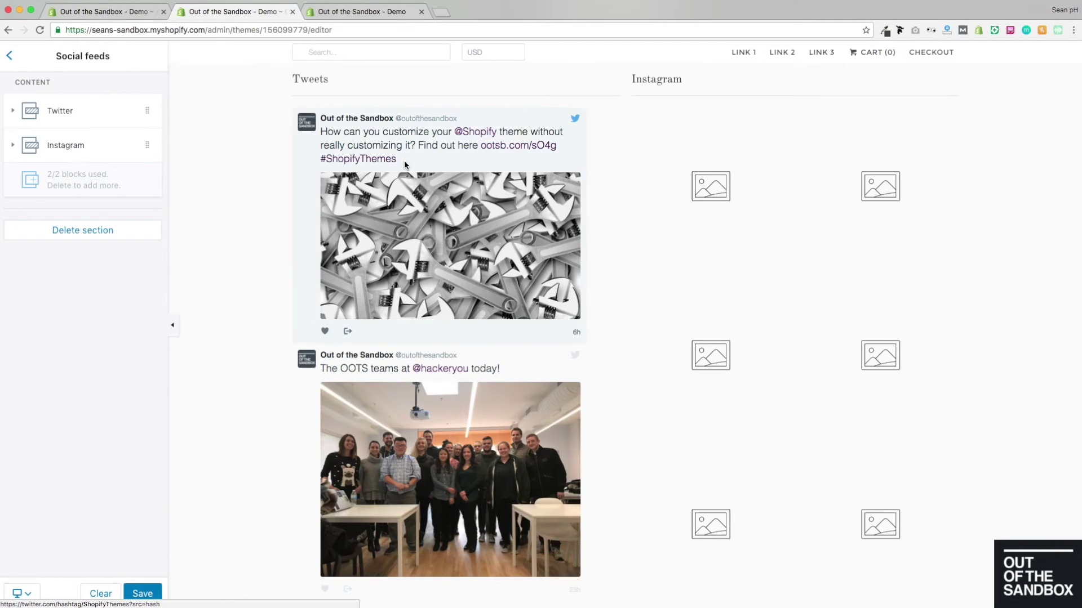
left_click(73, 111)
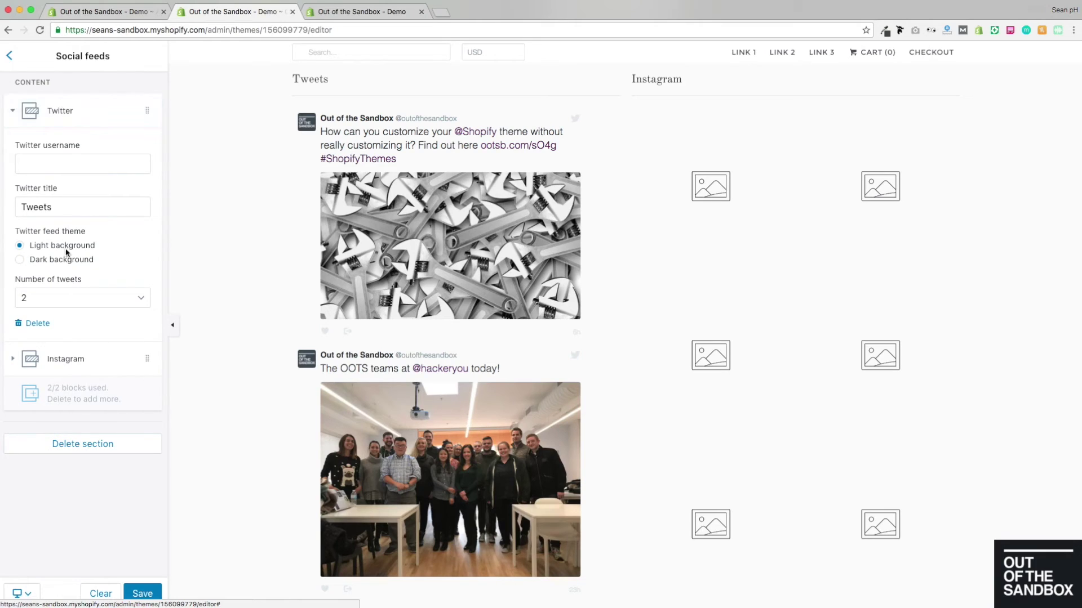
left_click(38, 324)
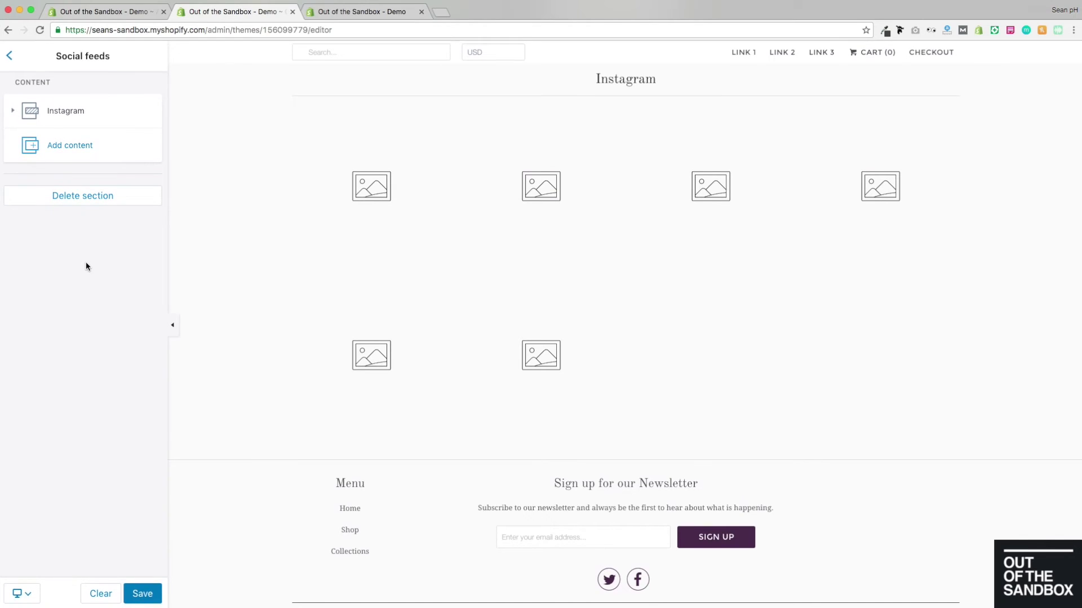
Generate an Instagram access token on the Out of the Sandbox site and paste it into the Instagram block's Instagram Access Token field.
left_click(67, 112)
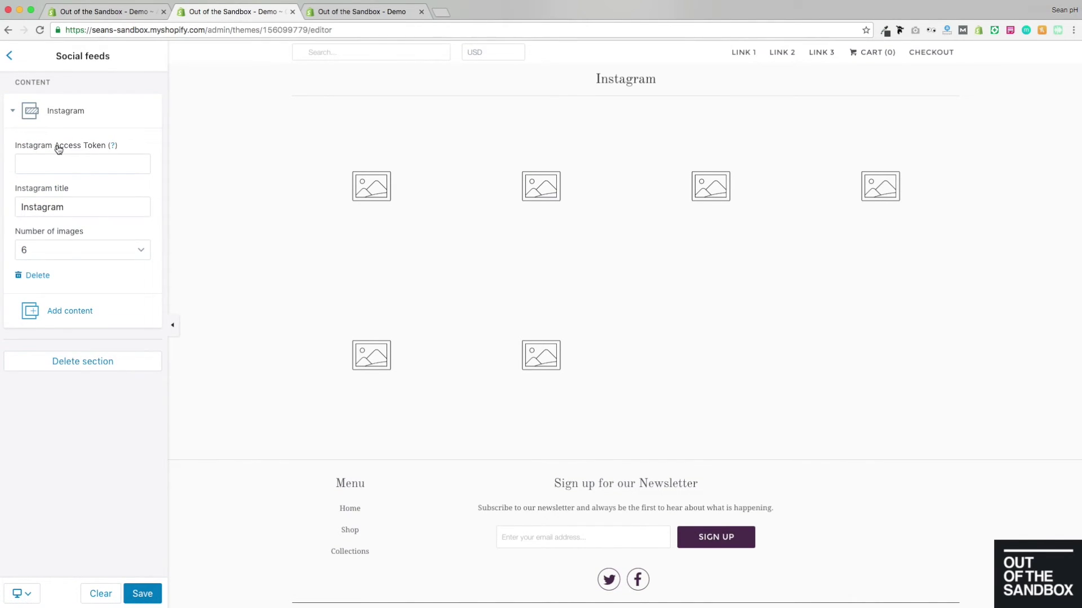
left_click(113, 146)
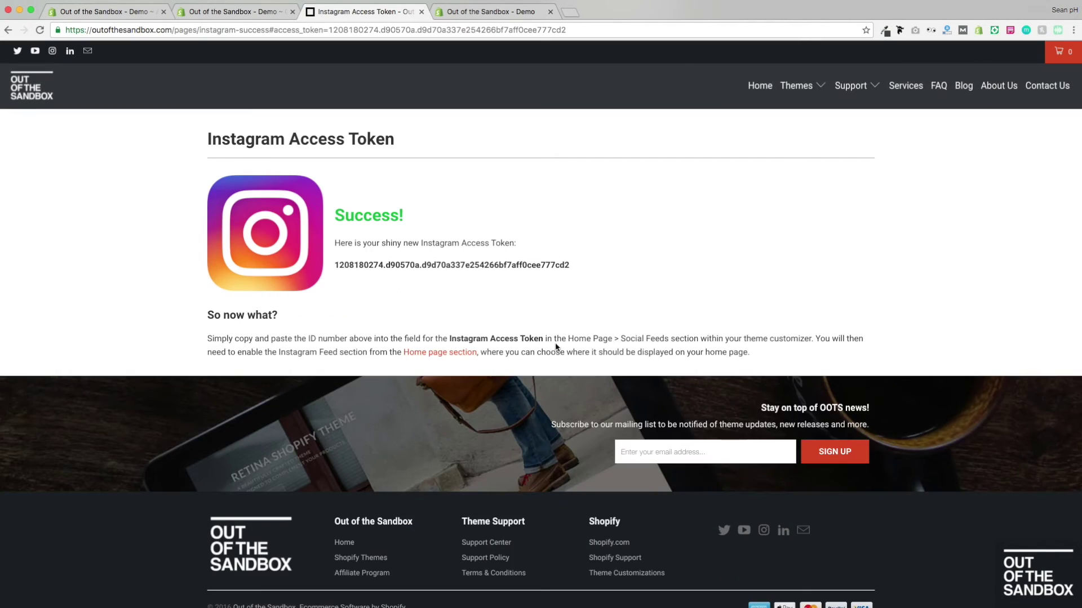
left_click_drag(579, 265, 417, 269)
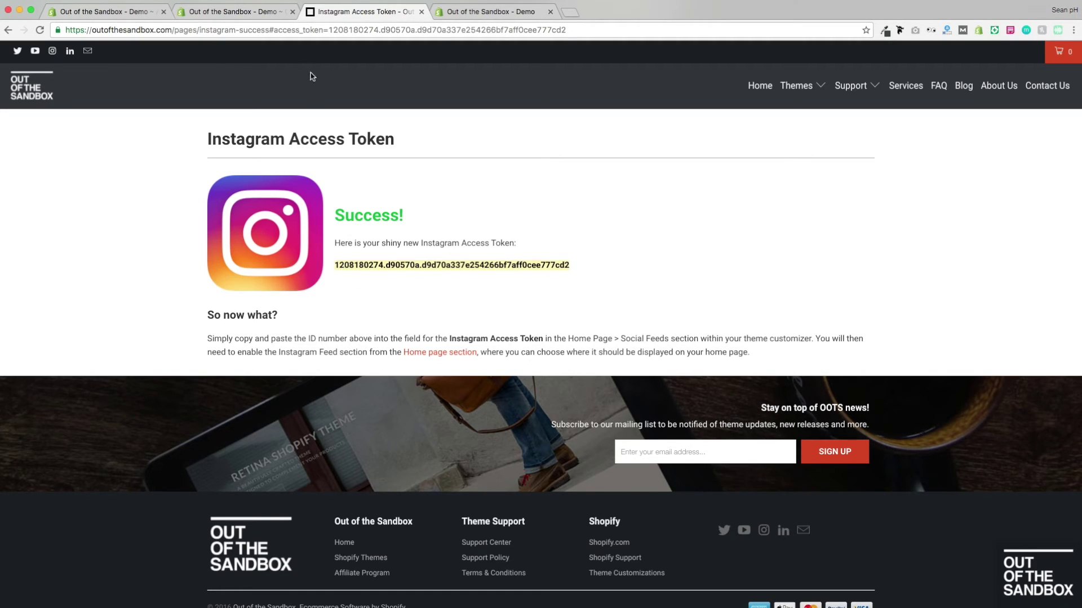
left_click(262, 12)
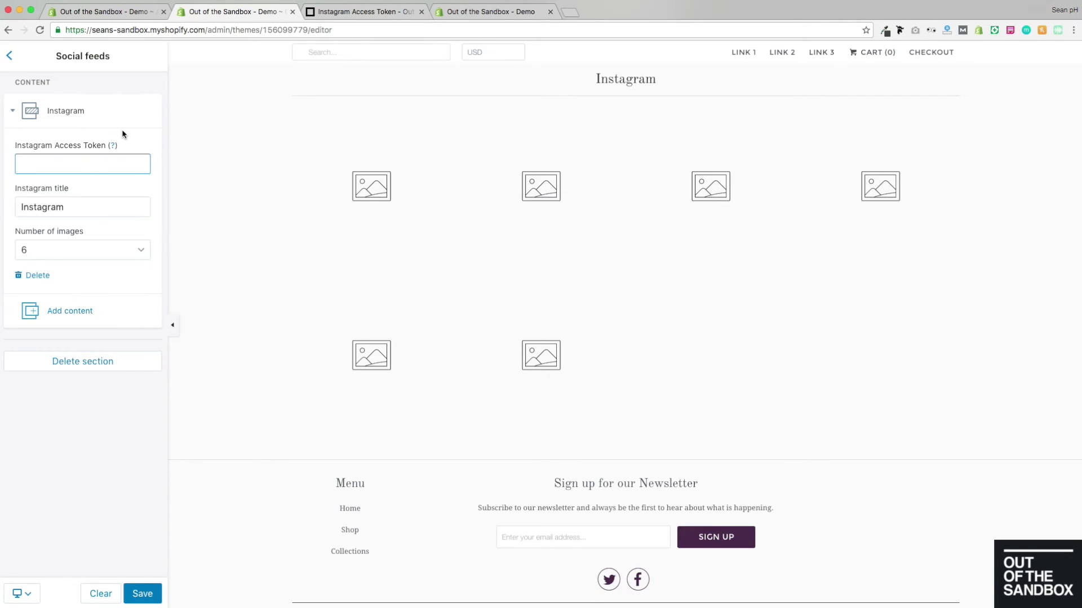
key("super+v")
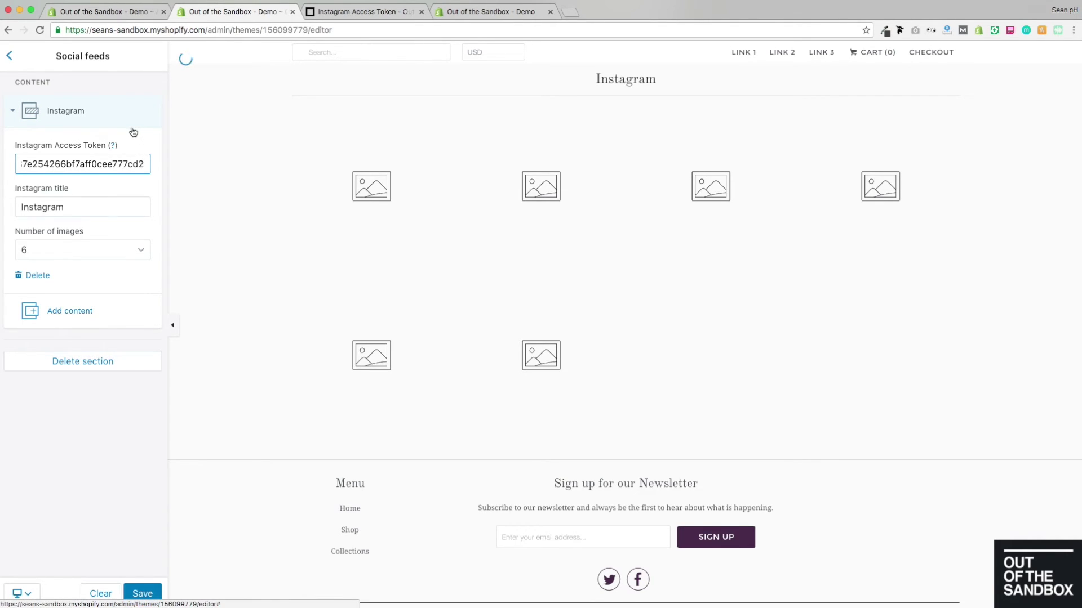
Set the Instagram block's number of images to 4.
scroll(378, 309, "down", 3)
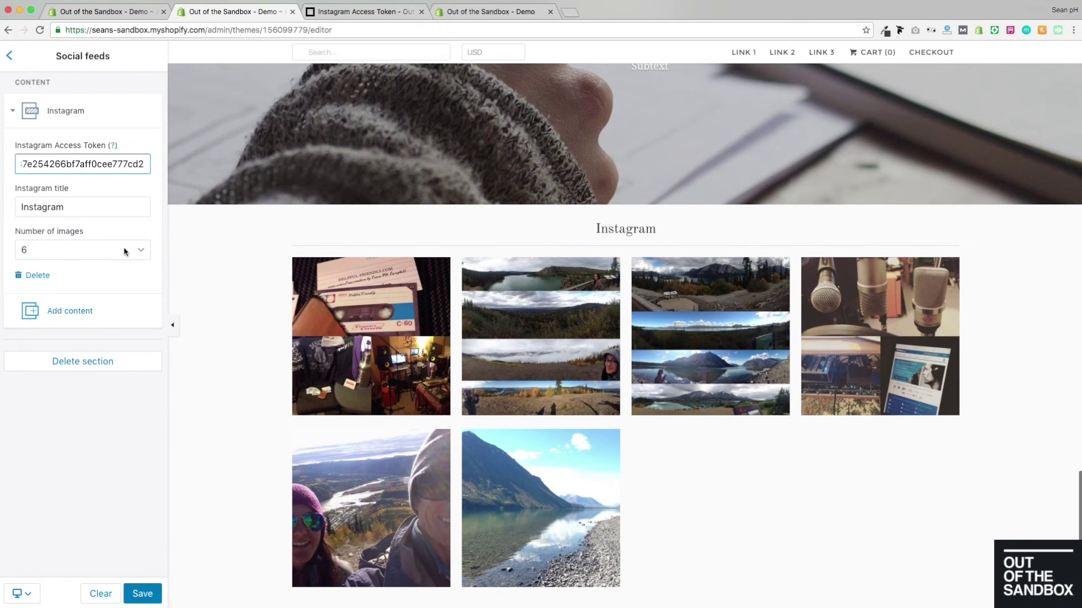
left_click(141, 256)
left_click(77, 238)
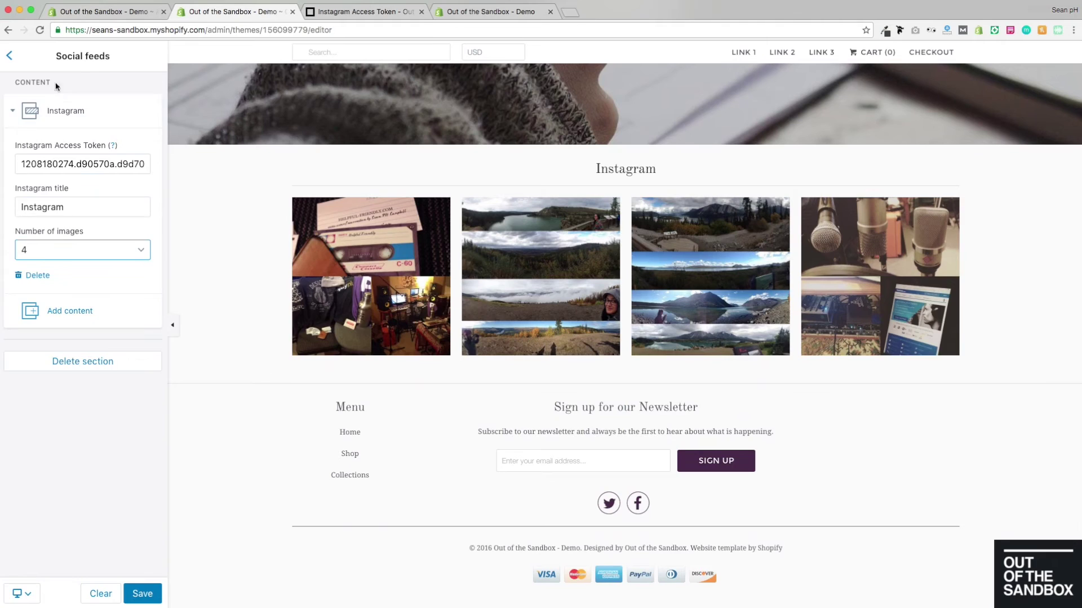
Add an Image with text section to the home page below the Social feeds section.
left_click(10, 56)
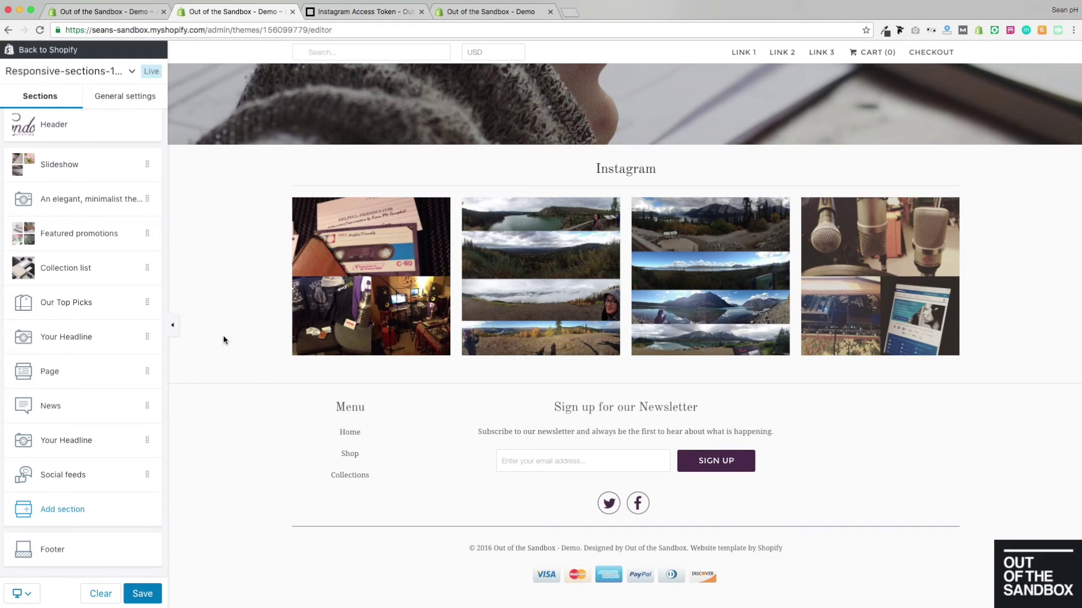
left_click(55, 510)
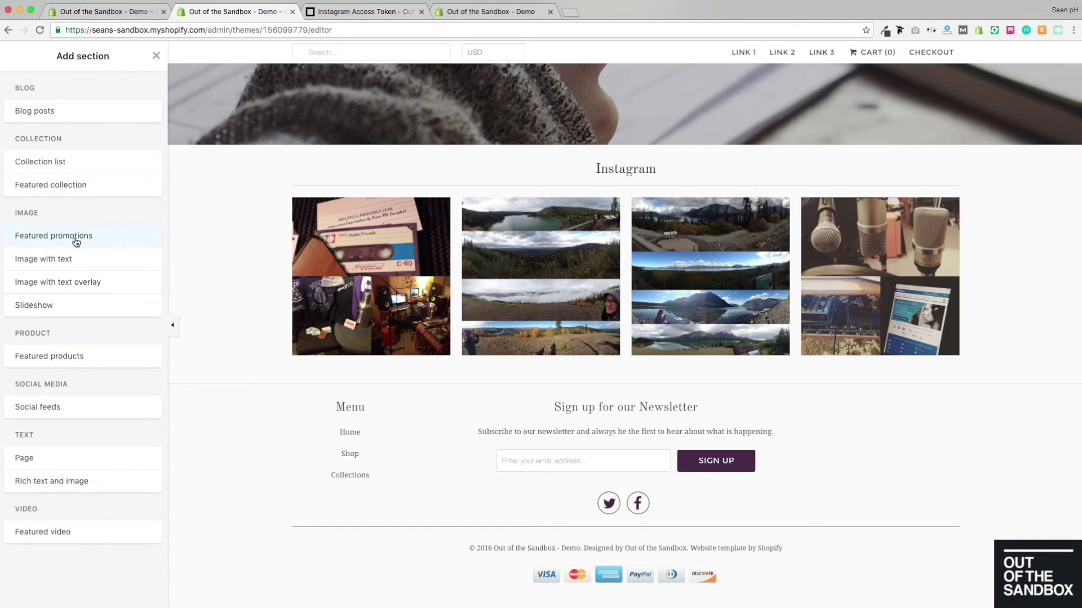
left_click(46, 263)
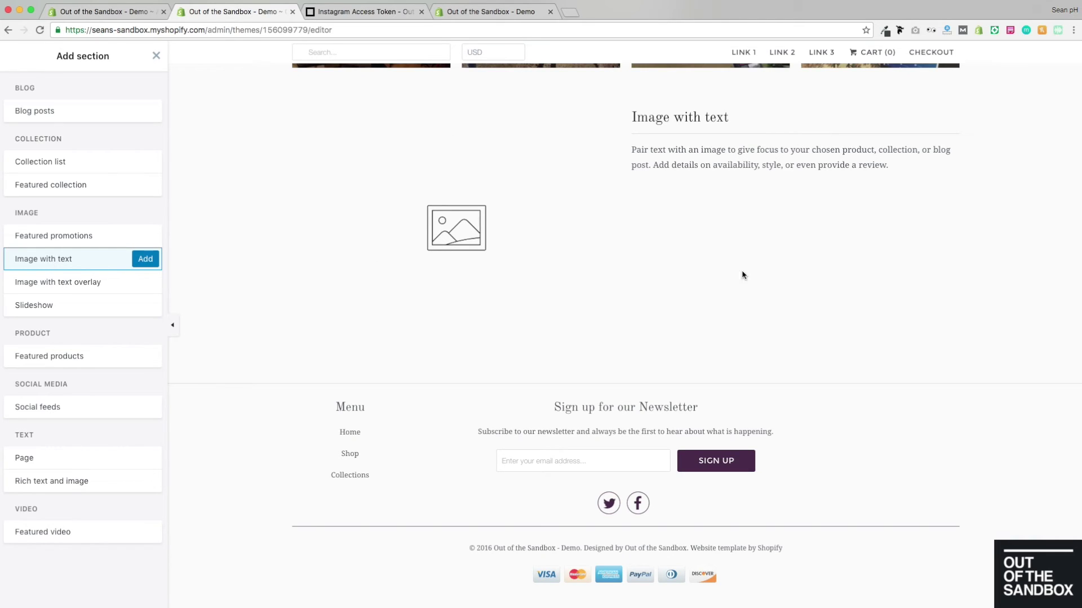
left_click(146, 259)
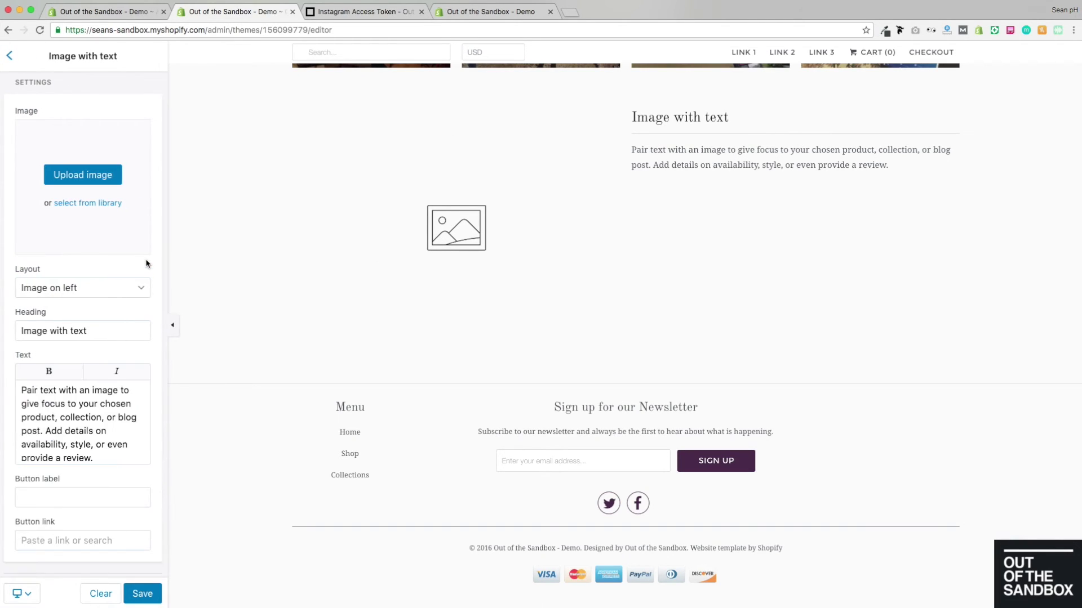
Check the layout options of the Image with text section, keep Image on left, and delete the section.
scroll(39, 155, "down", 1)
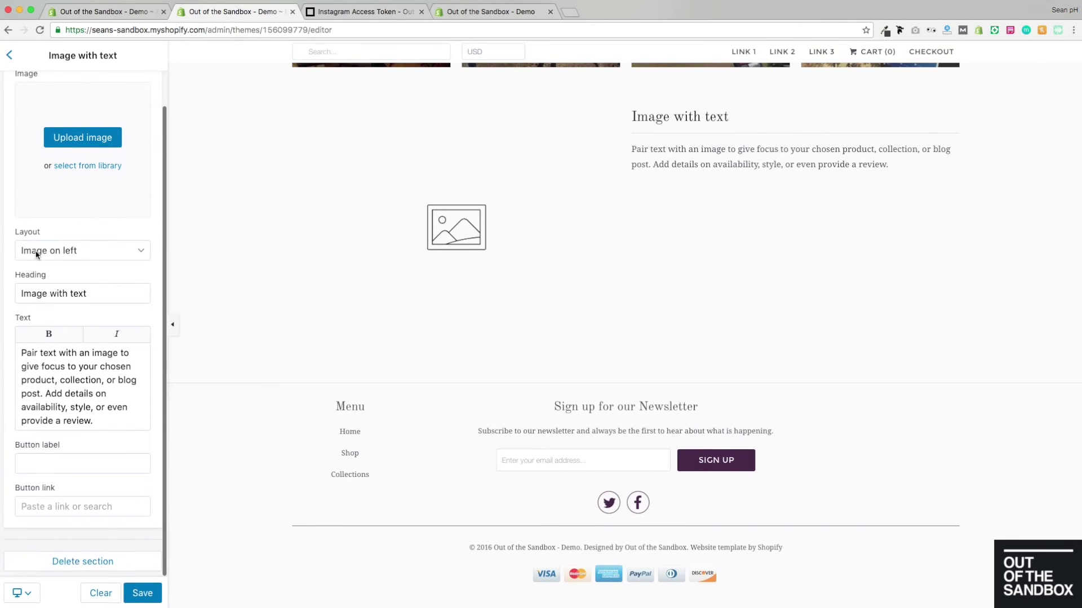
left_click(115, 252)
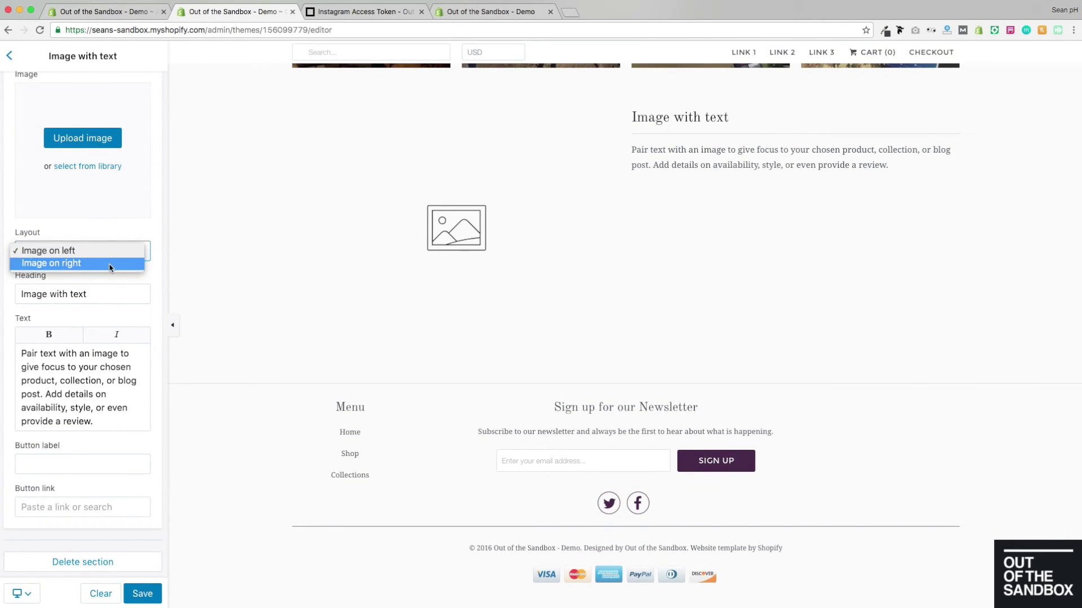
left_click(144, 225)
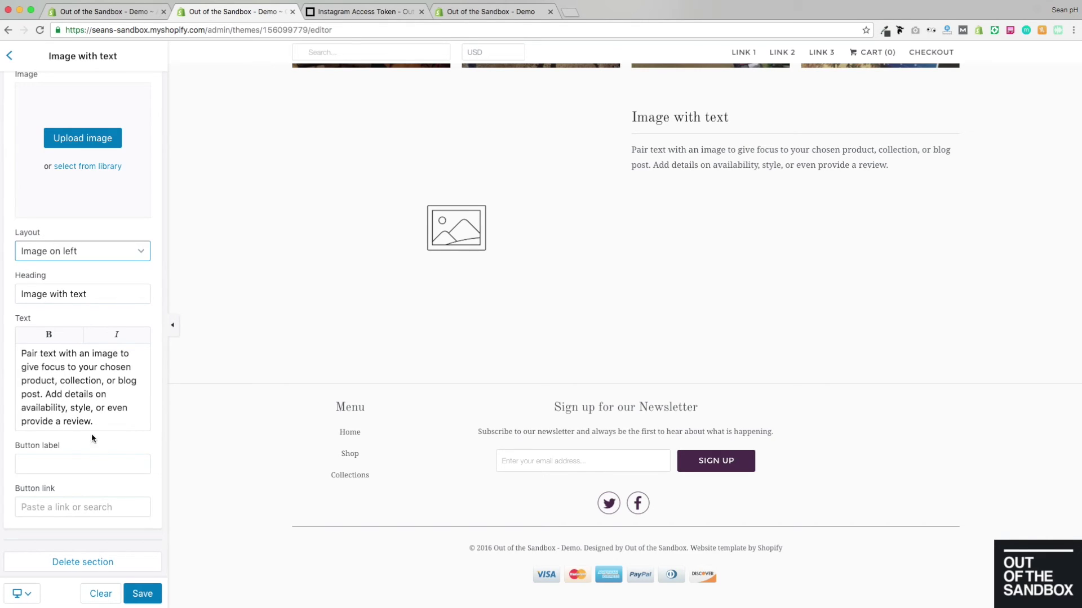
left_click(95, 561)
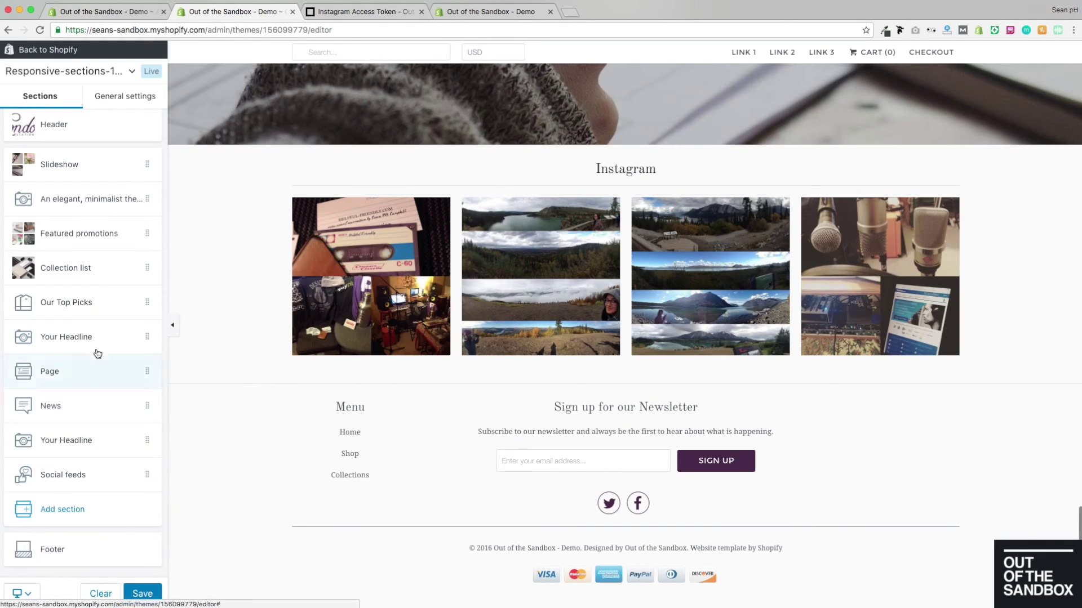
Preview the Featured products section and add it to the home page below the Social feeds section.
left_click(72, 512)
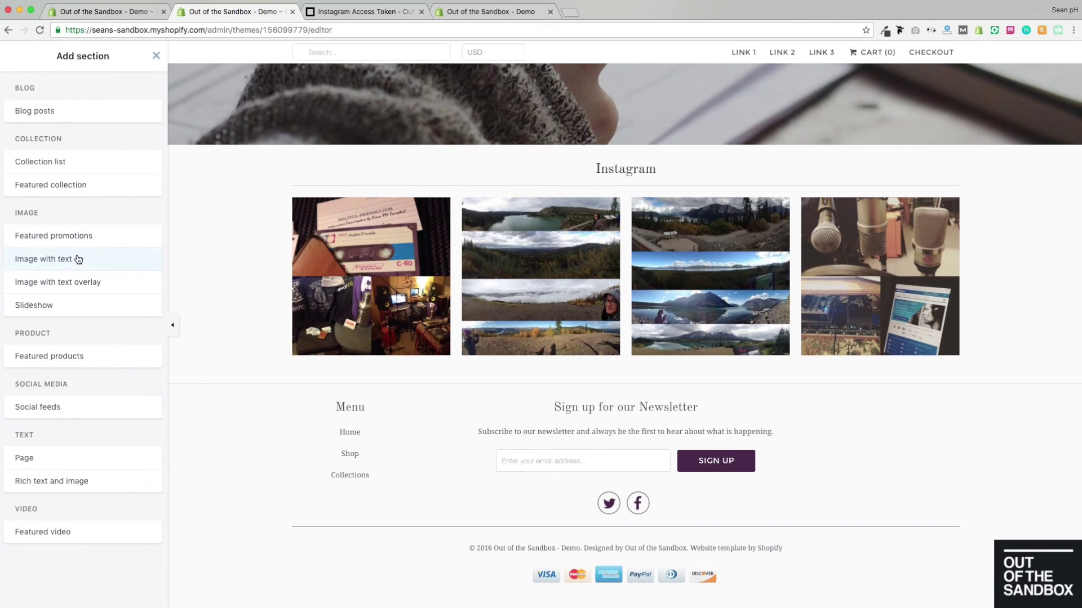
left_click(53, 361)
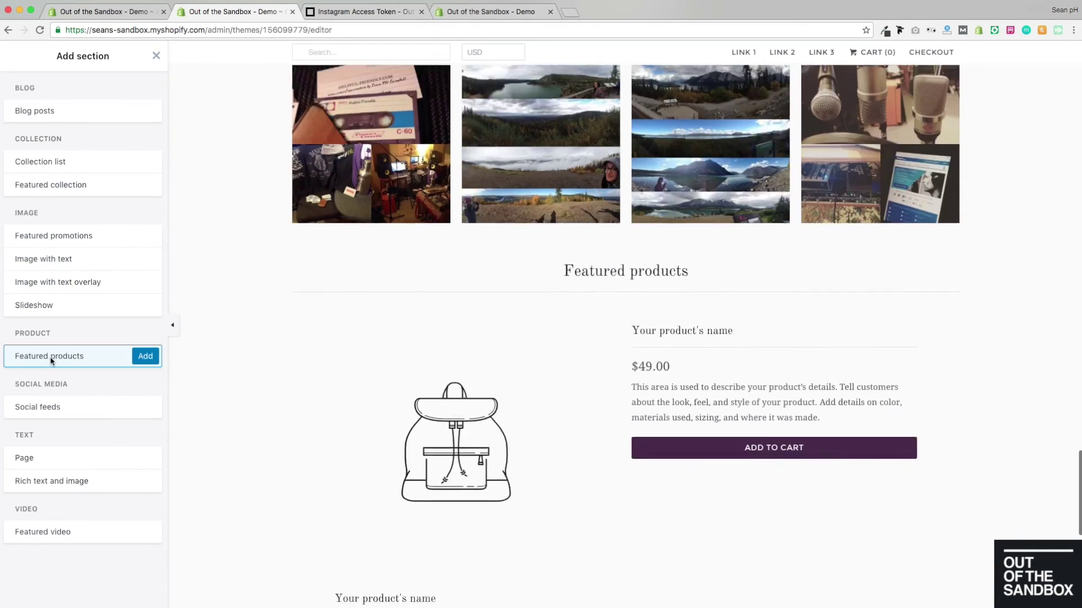
scroll(881, 348, "down", 3)
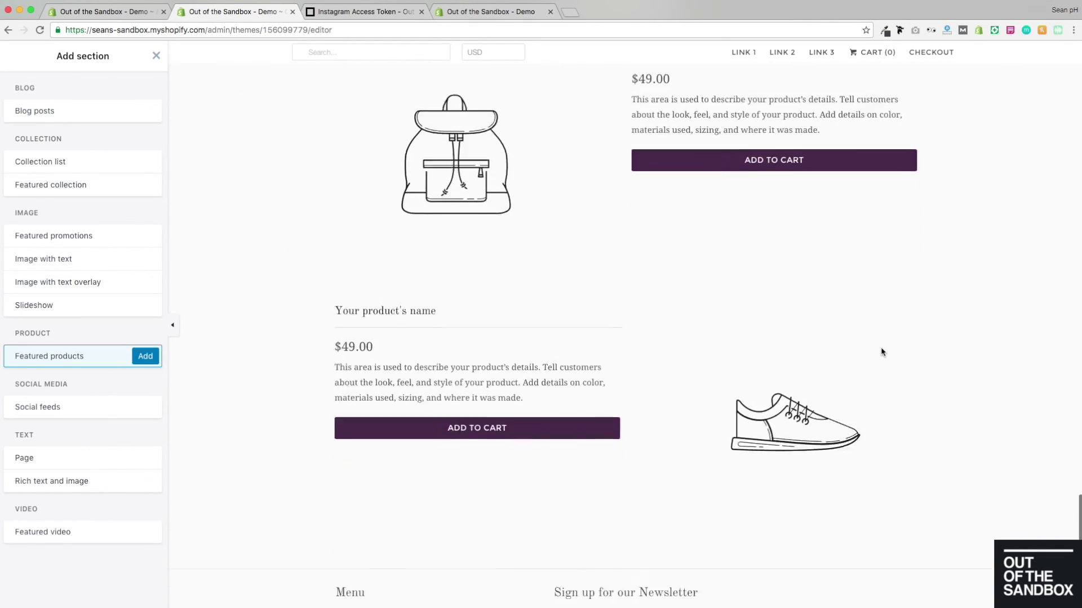
scroll(881, 349, "up", 3)
scroll(882, 354, "down", 1)
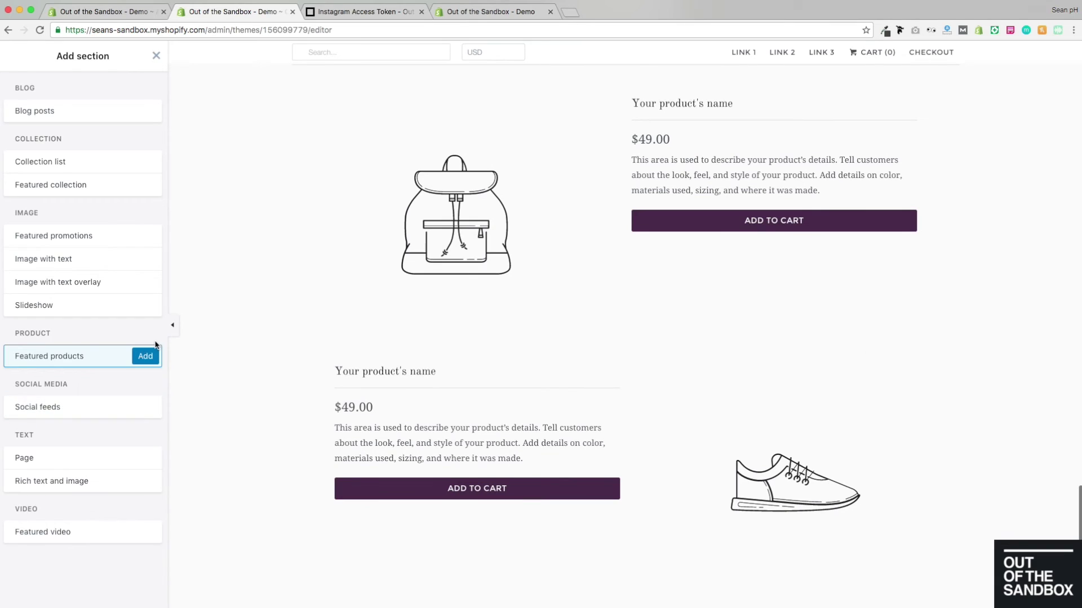
left_click(145, 357)
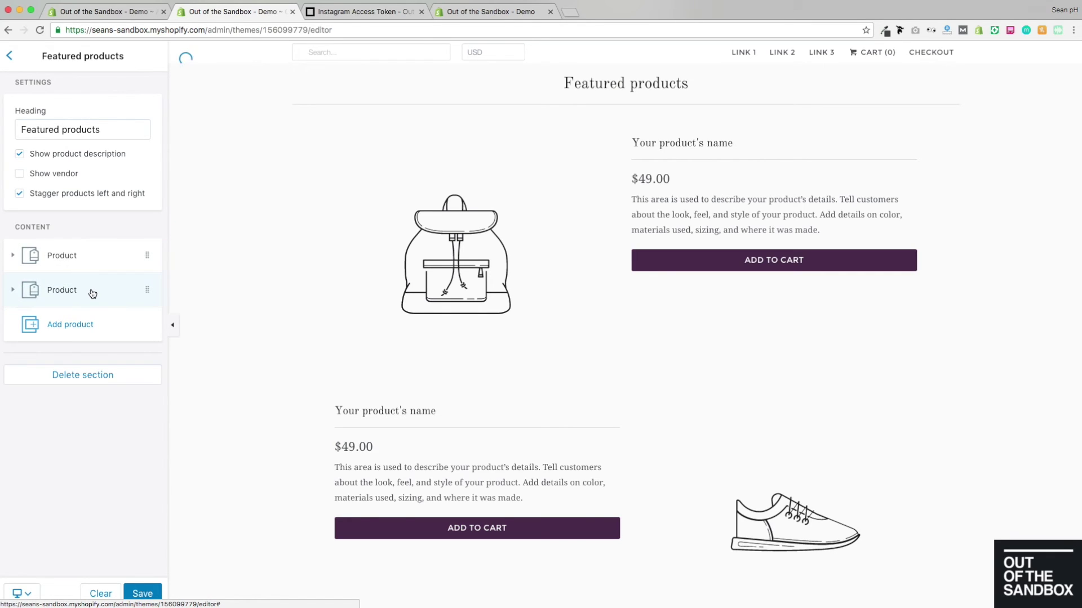
Add a third product block to the Featured products section and set its product to Hang Tags.
left_click(67, 331)
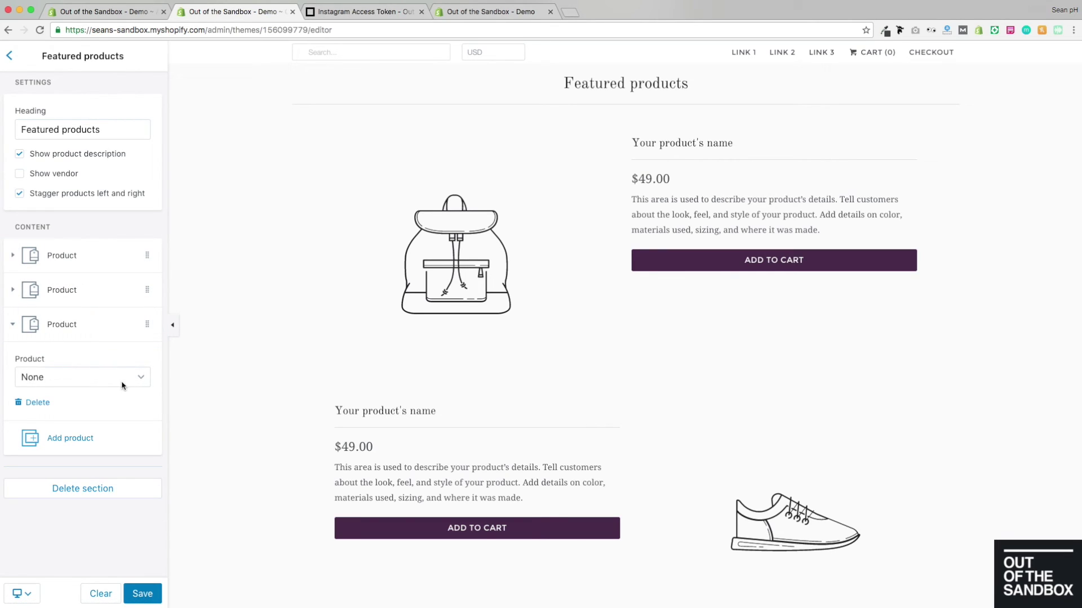
left_click(141, 383)
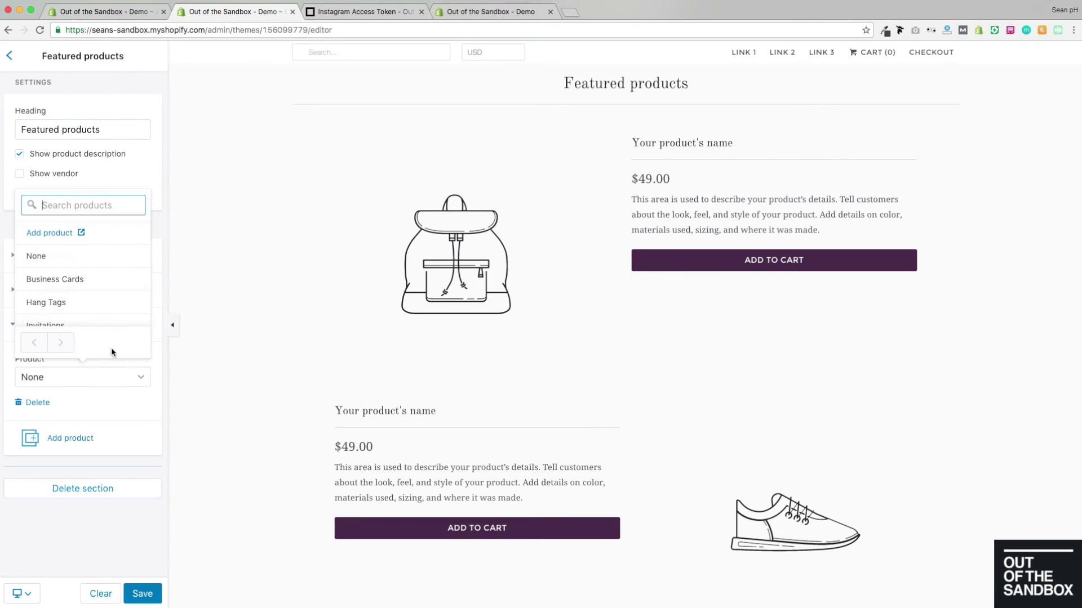
left_click(66, 309)
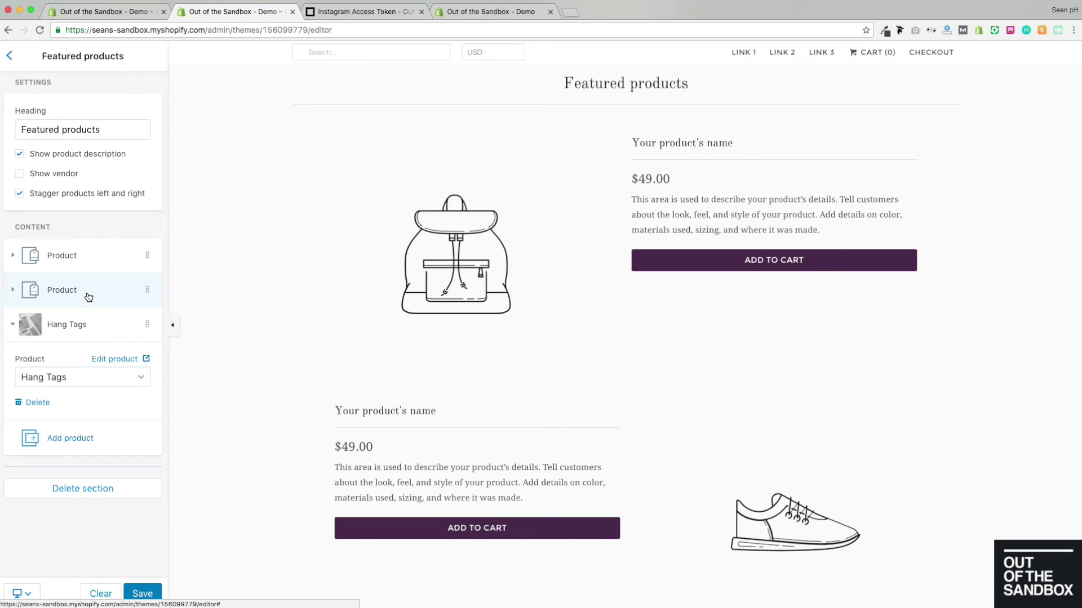
scroll(474, 285, "down", 6)
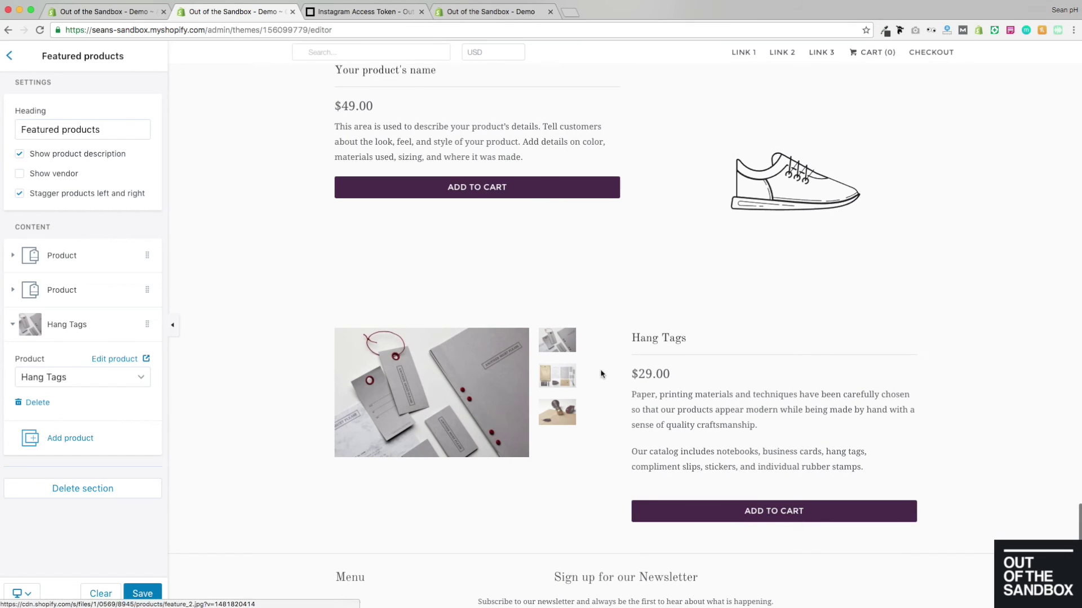
Delete the two empty product blocks from the Featured products section and turn off Show product description.
left_click(67, 290)
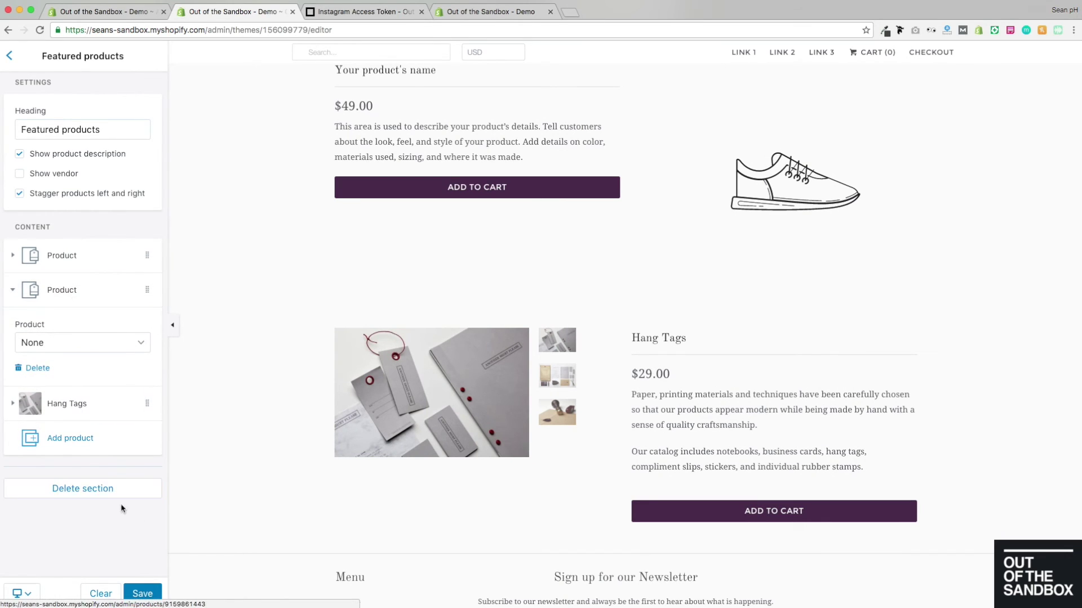
left_click(46, 370)
left_click(70, 256)
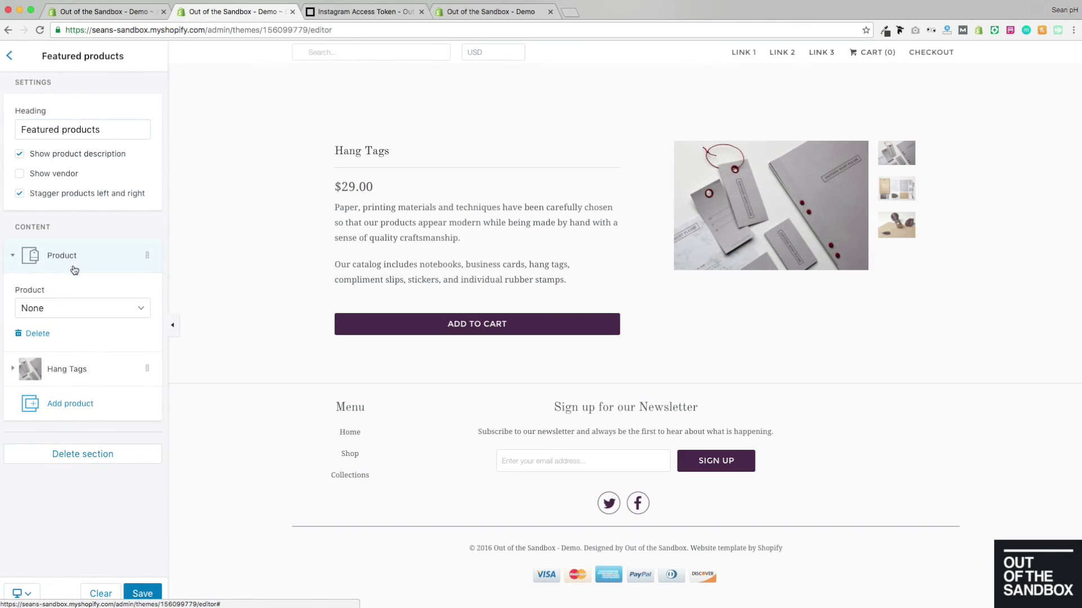
left_click(37, 334)
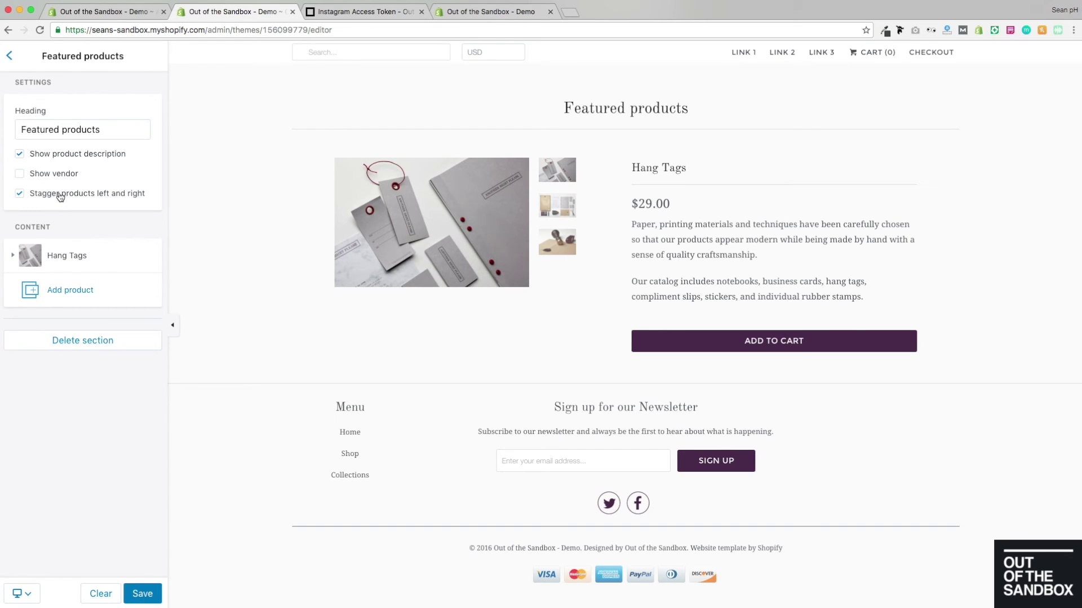
left_click(44, 160)
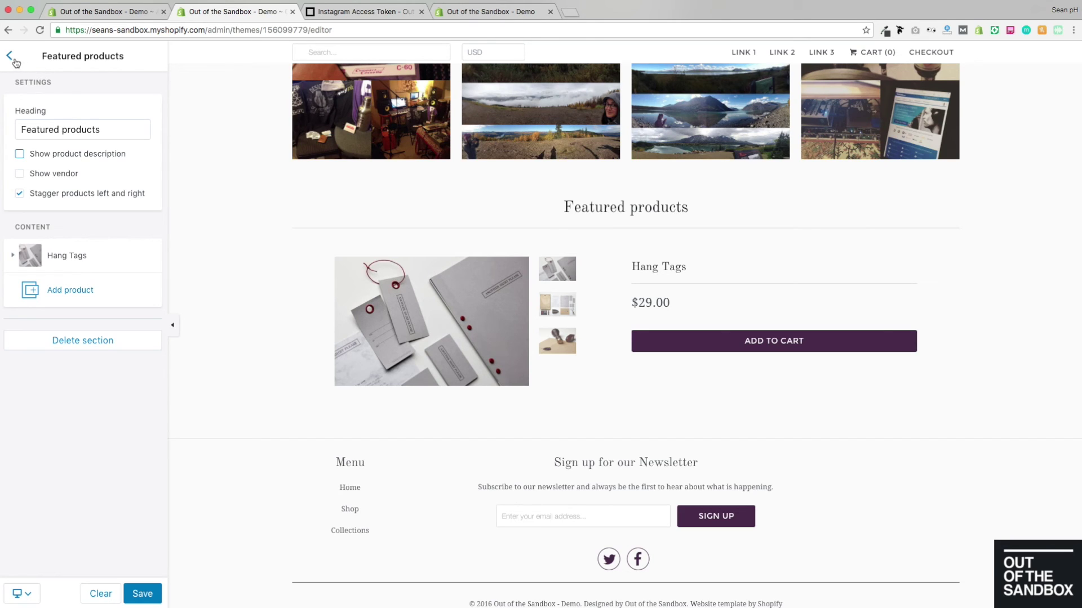
Delete the Featured products section and save the home page changes.
left_click(95, 341)
scroll(285, 414, "up", 4)
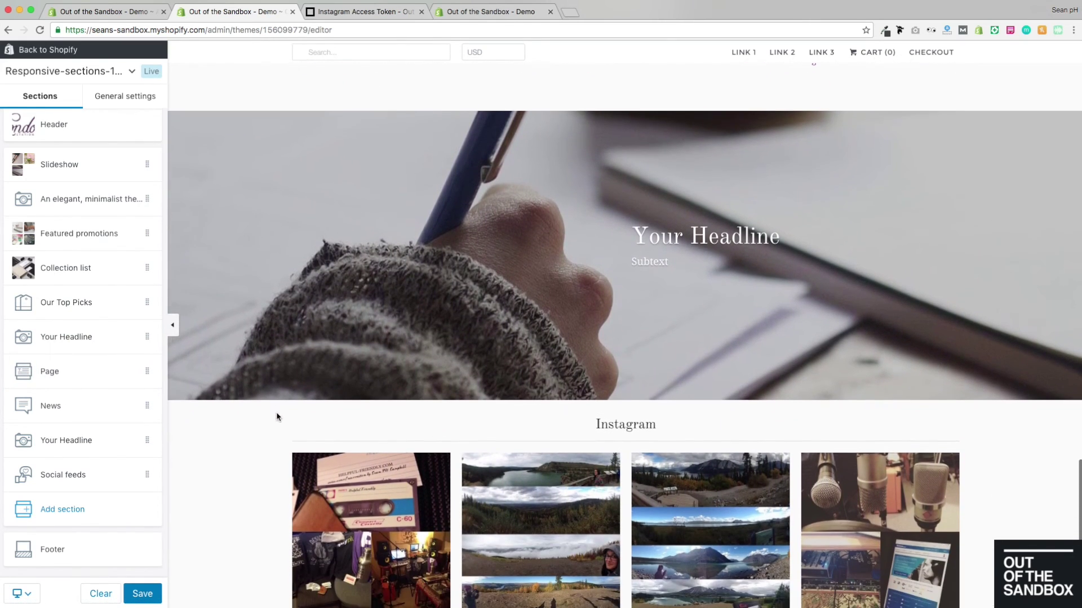
left_click(143, 594)
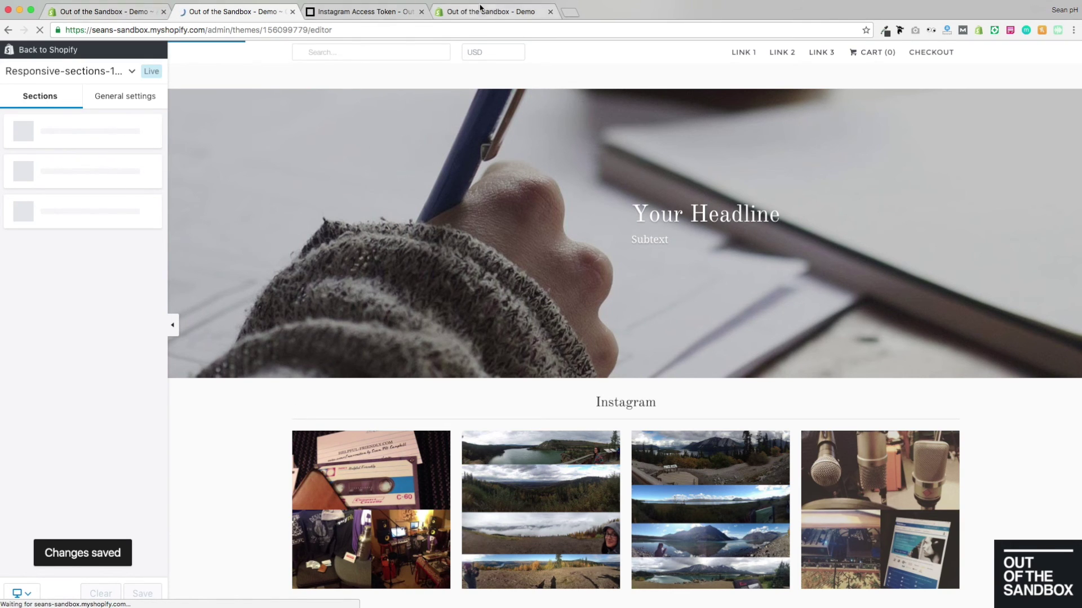
Switch to the storefront preview, look through the initial home page, and reload it to load the saved changes.
left_click(513, 13)
scroll(310, 218, "down", 10)
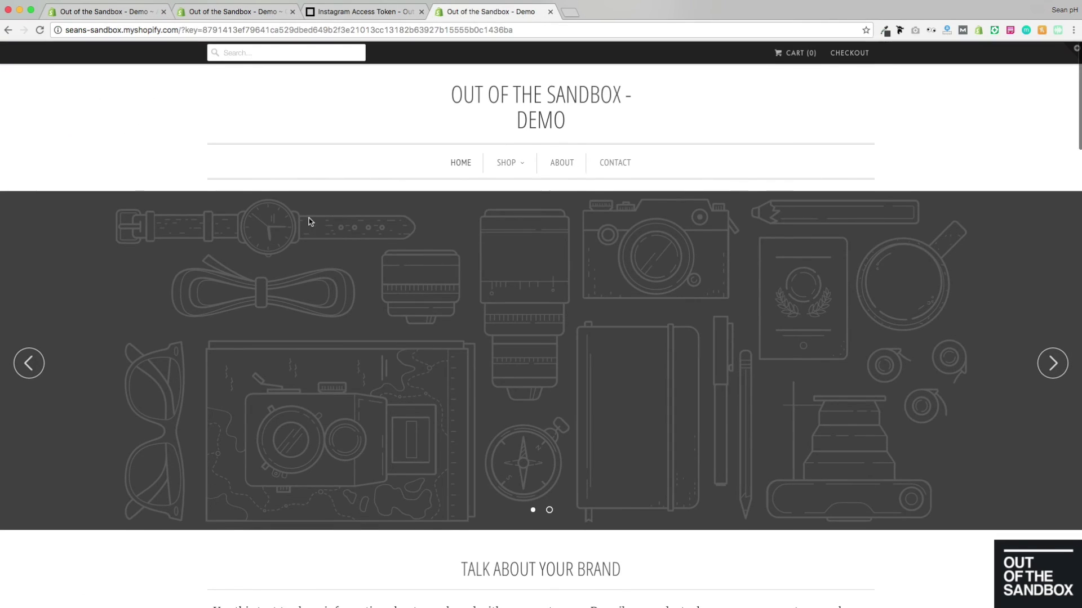
scroll(309, 219, "down", 10)
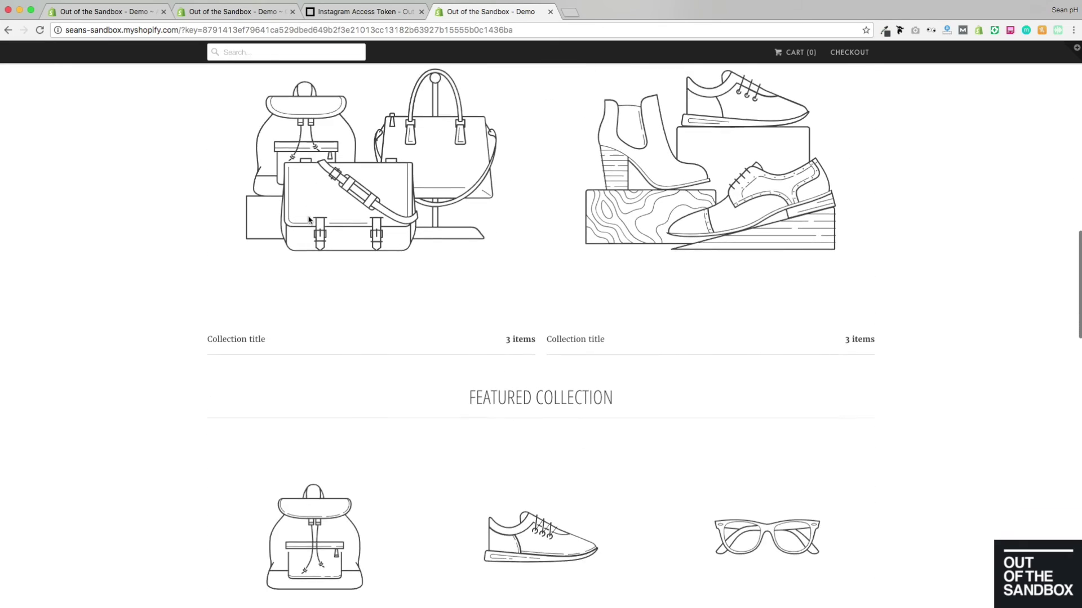
scroll(309, 220, "down", 6)
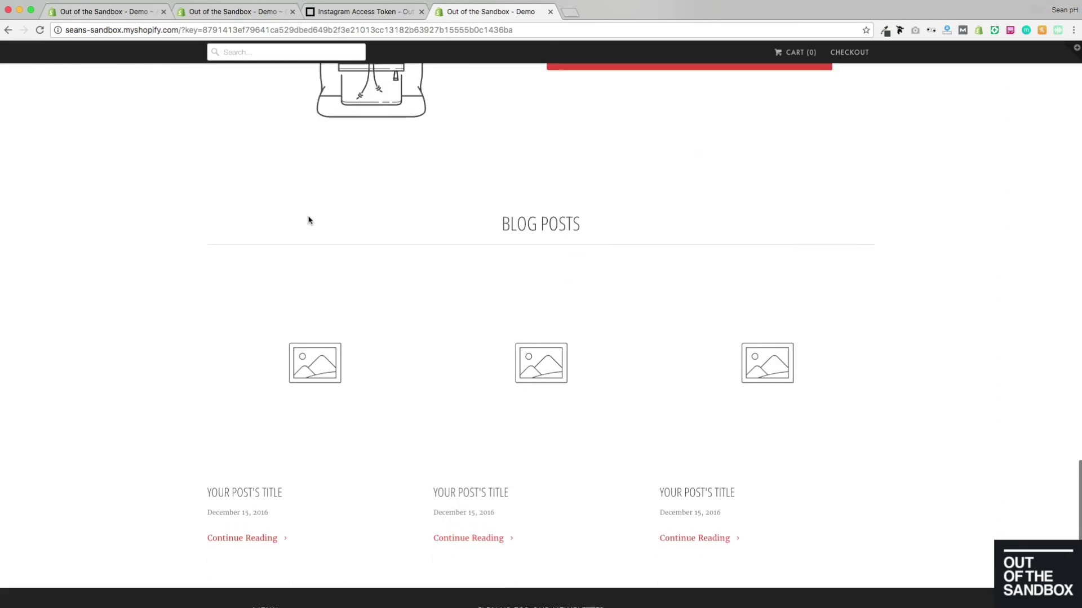
scroll(309, 220, "up", 10)
scroll(309, 219, "up", 10)
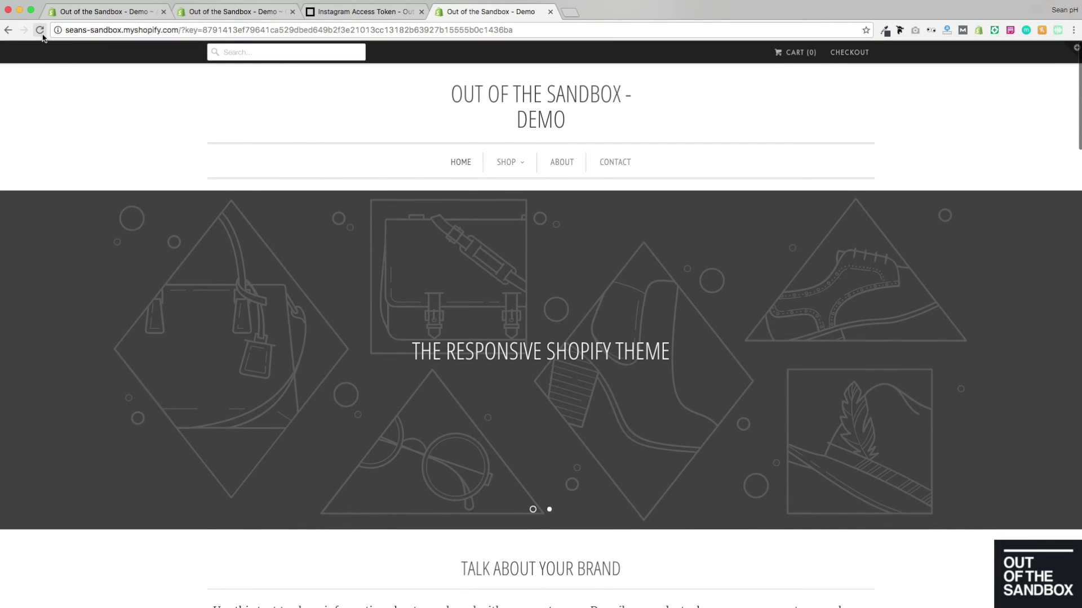
left_click(40, 29)
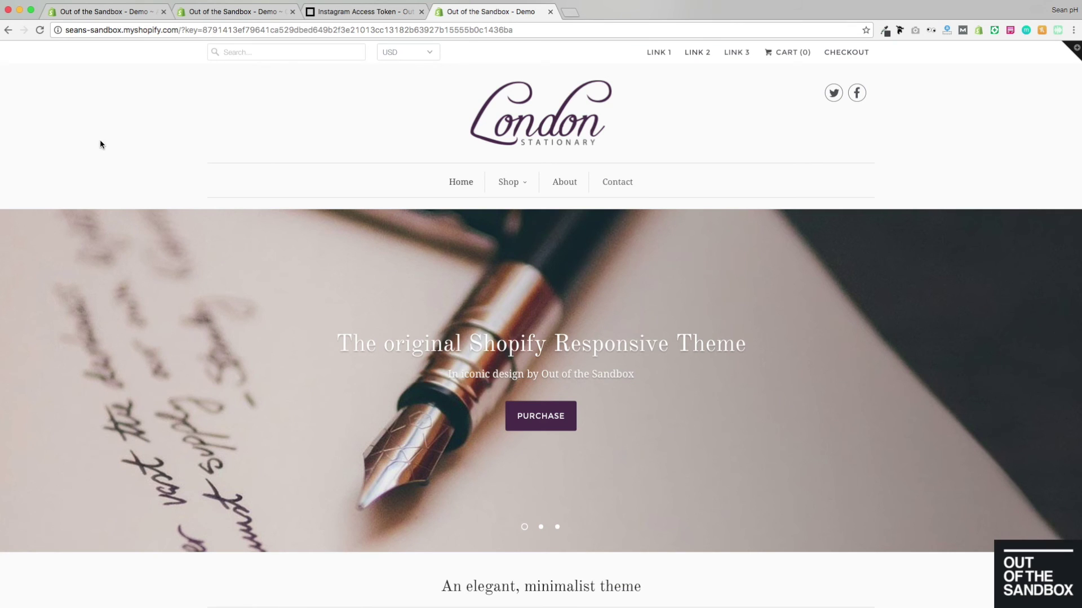
Review the finished storefront home page from the slideshow down to the Instagram feed and footer.
scroll(91, 124, "down", 5)
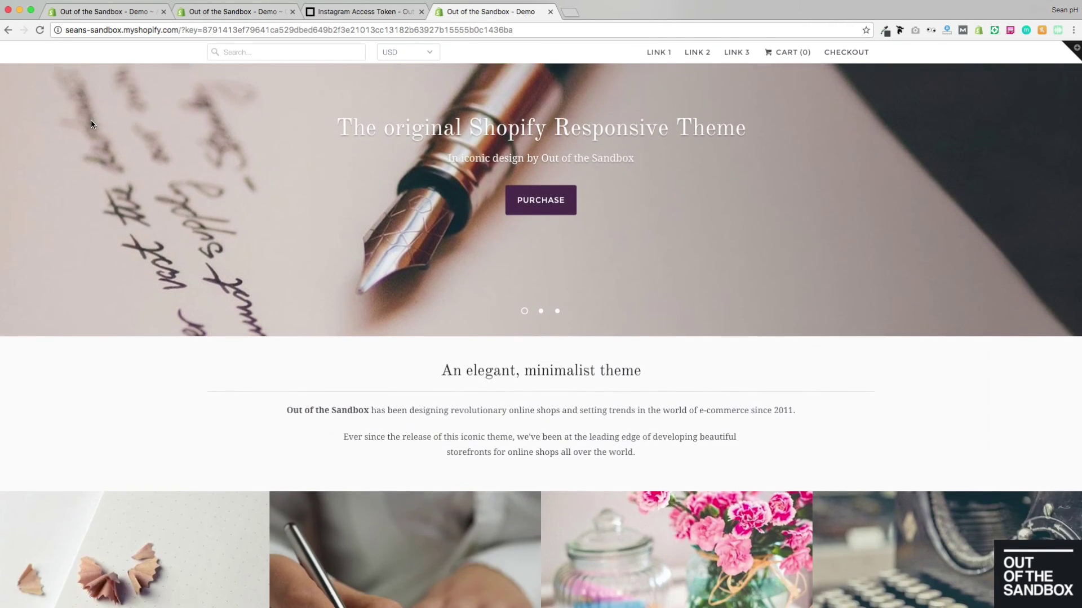
scroll(91, 124, "down", 6)
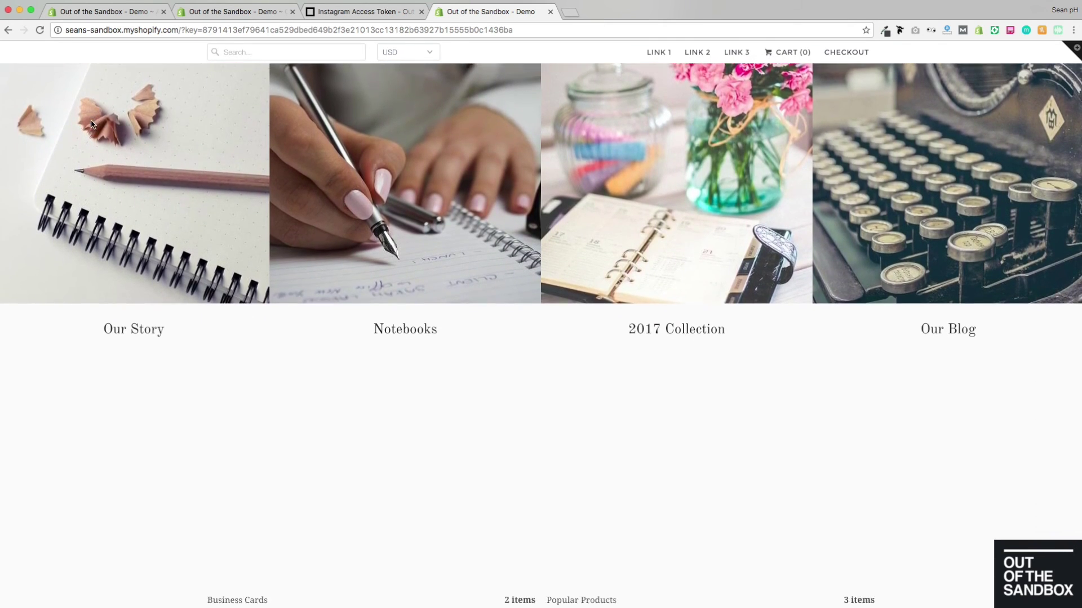
scroll(92, 124, "down", 3)
scroll(85, 257, "down", 1)
scroll(85, 259, "up", 3)
scroll(85, 258, "down", 4)
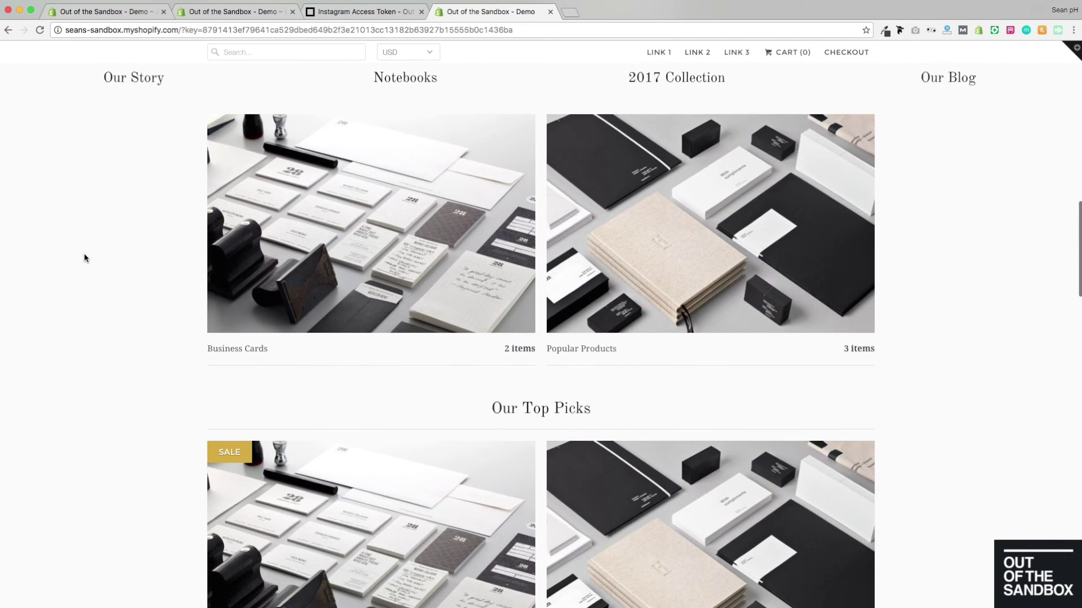
scroll(85, 259, "down", 12)
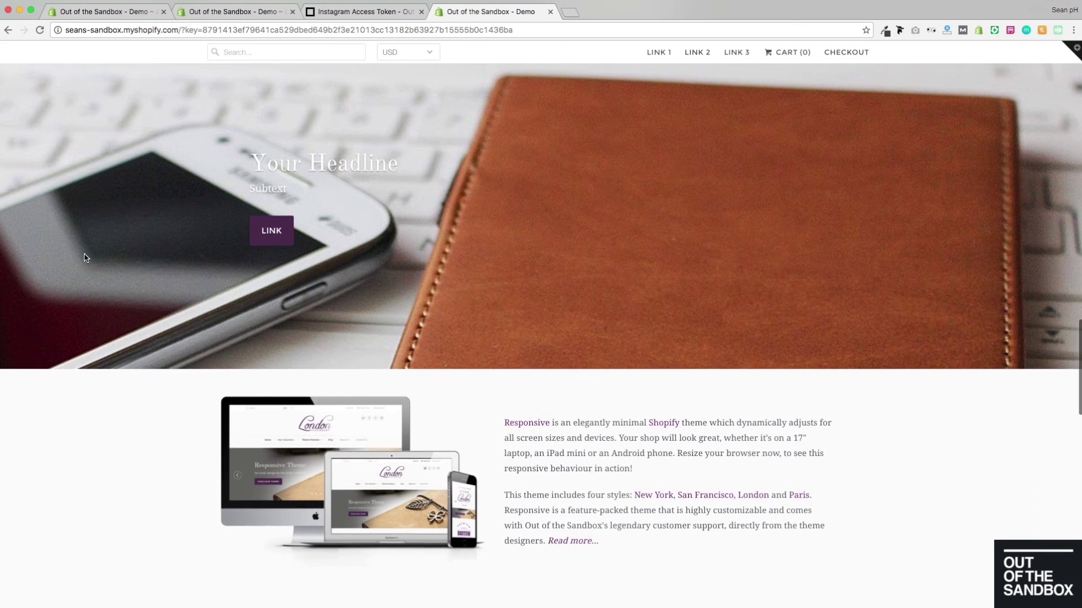
scroll(84, 259, "down", 17)
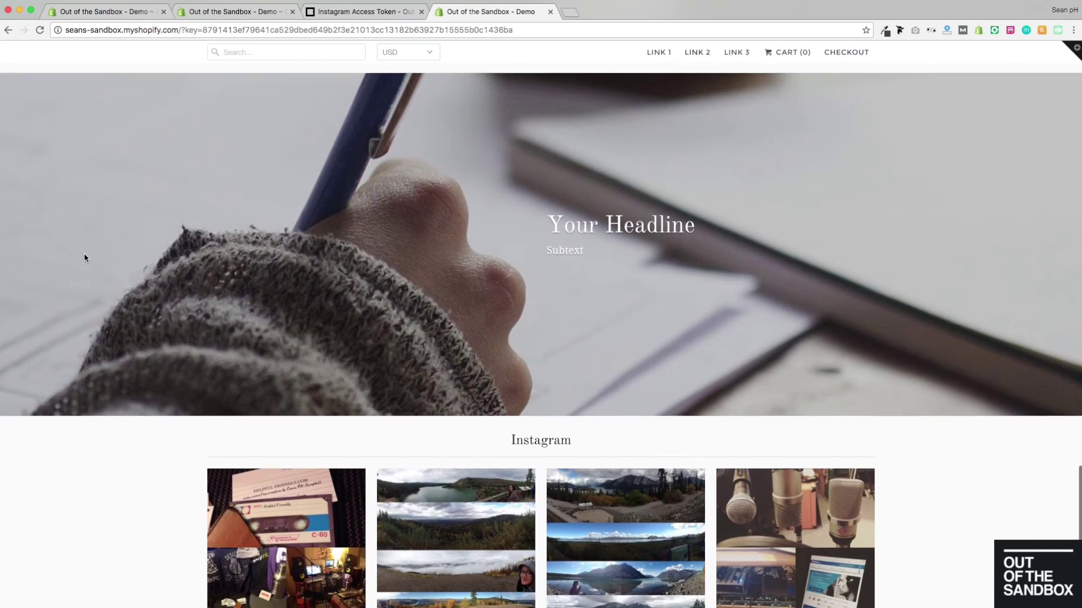
scroll(84, 258, "down", 2)
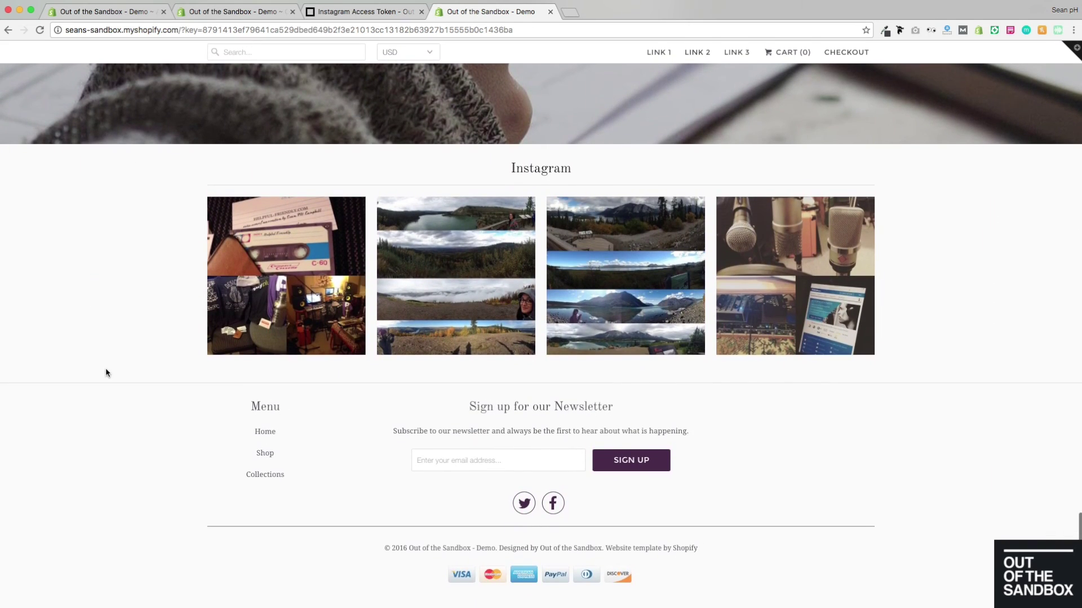
scroll(105, 371, "up", 3)
scroll(105, 371, "up", 20)
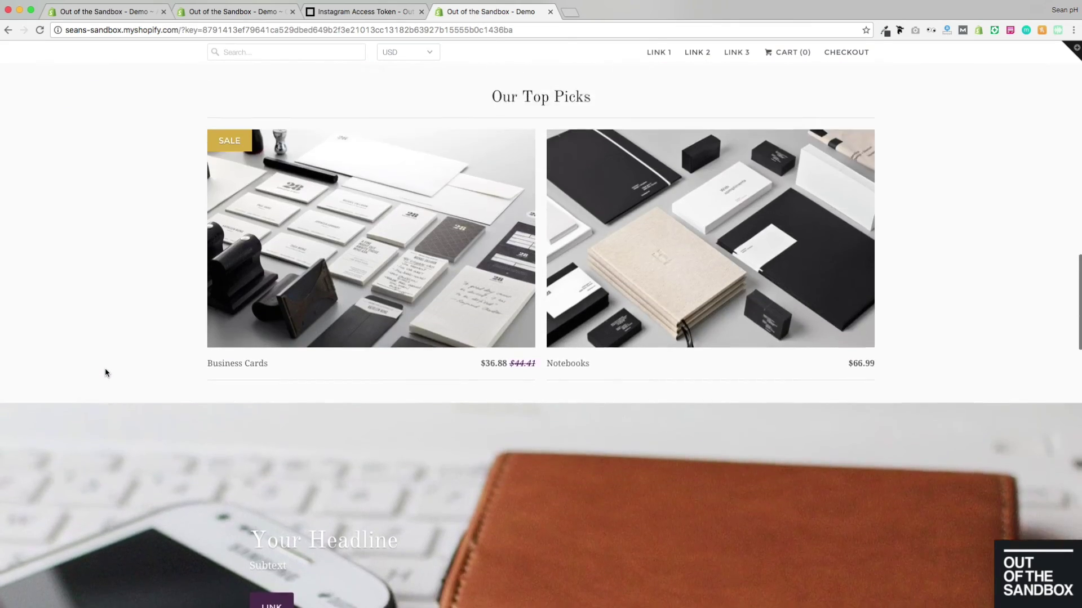
Return to the top of the storefront home page and switch back to the theme editor.
scroll(105, 368, "up", 10)
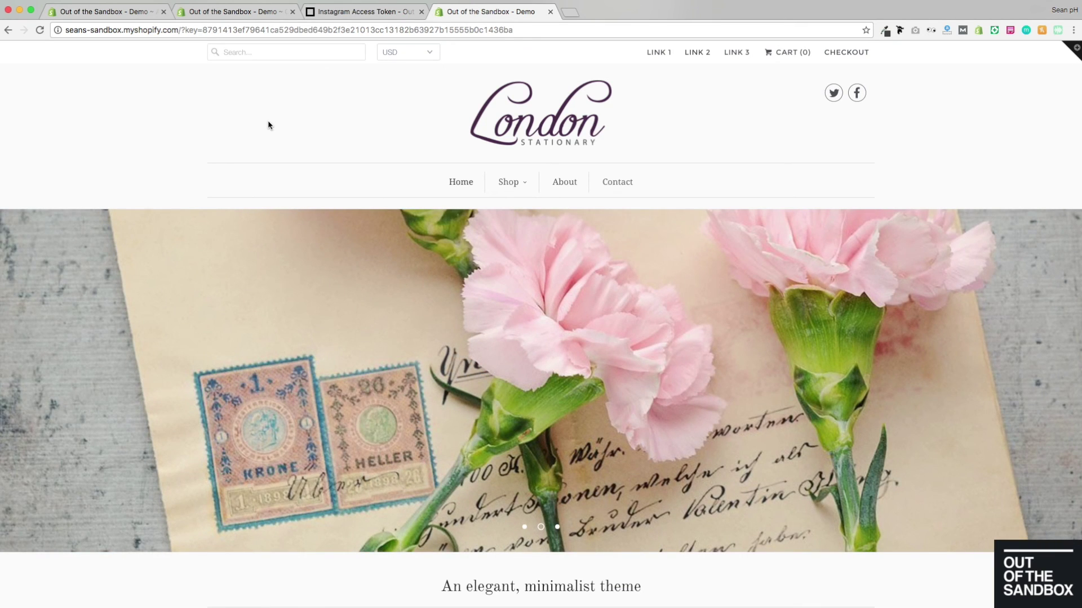
left_click(121, 15)
left_click(219, 17)
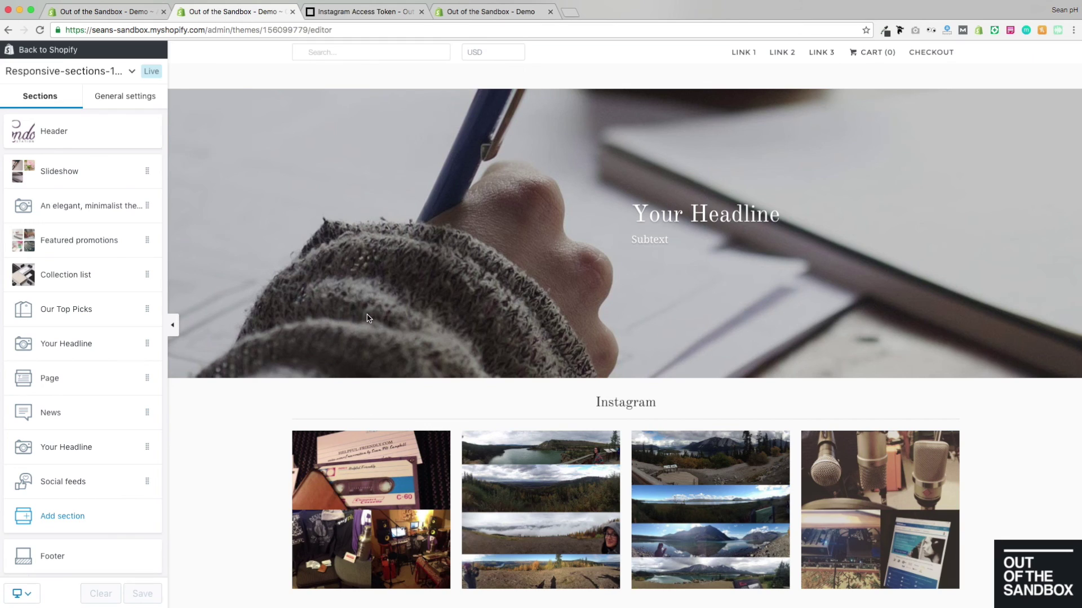
Look through the home page preview in the theme editor, from the slideshow to the featured promotions and collection list.
scroll(367, 319, "up", 20)
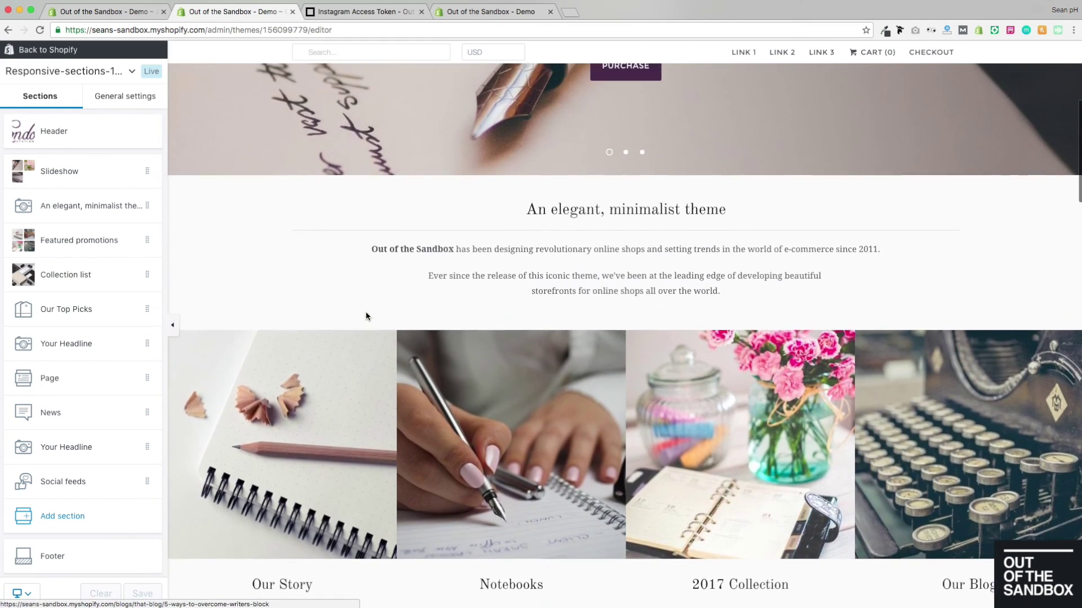
scroll(366, 316, "up", 10)
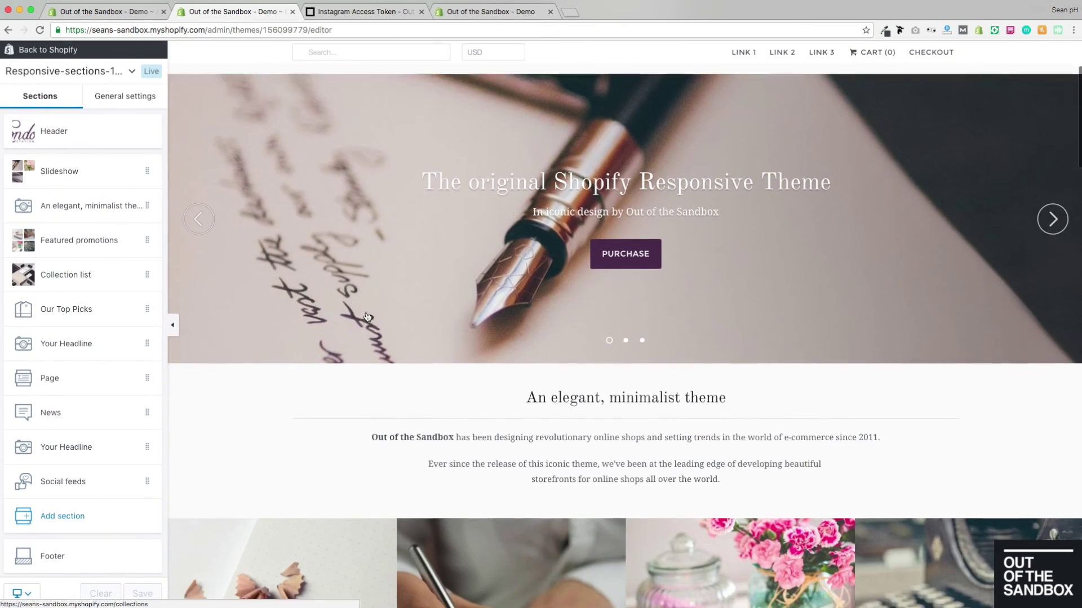
scroll(367, 316, "down", 5)
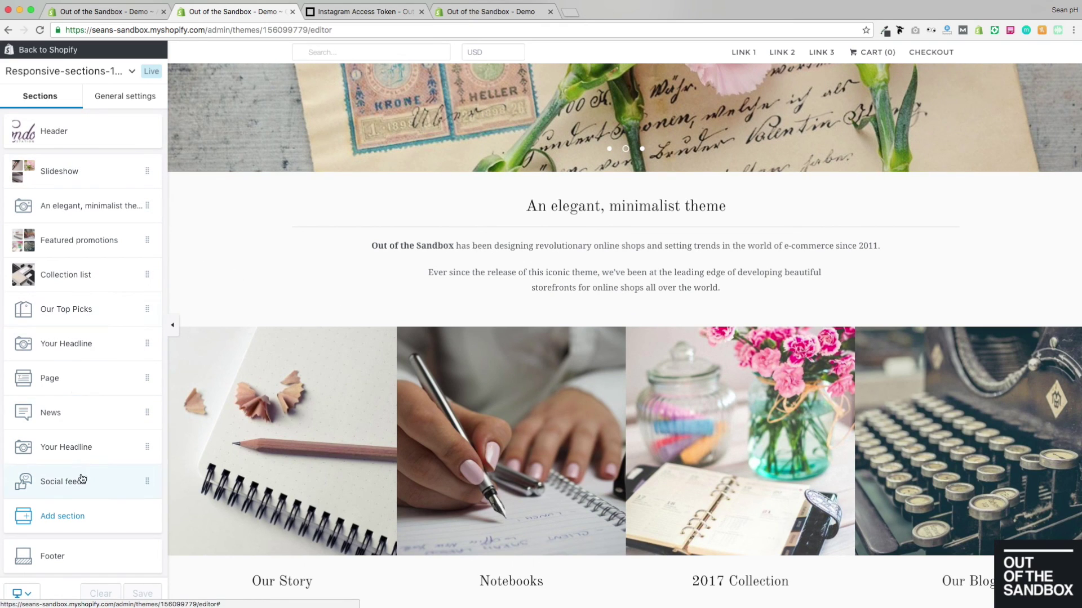
scroll(324, 240, "up", 4)
scroll(350, 234, "up", 3)
scroll(416, 251, "down", 15)
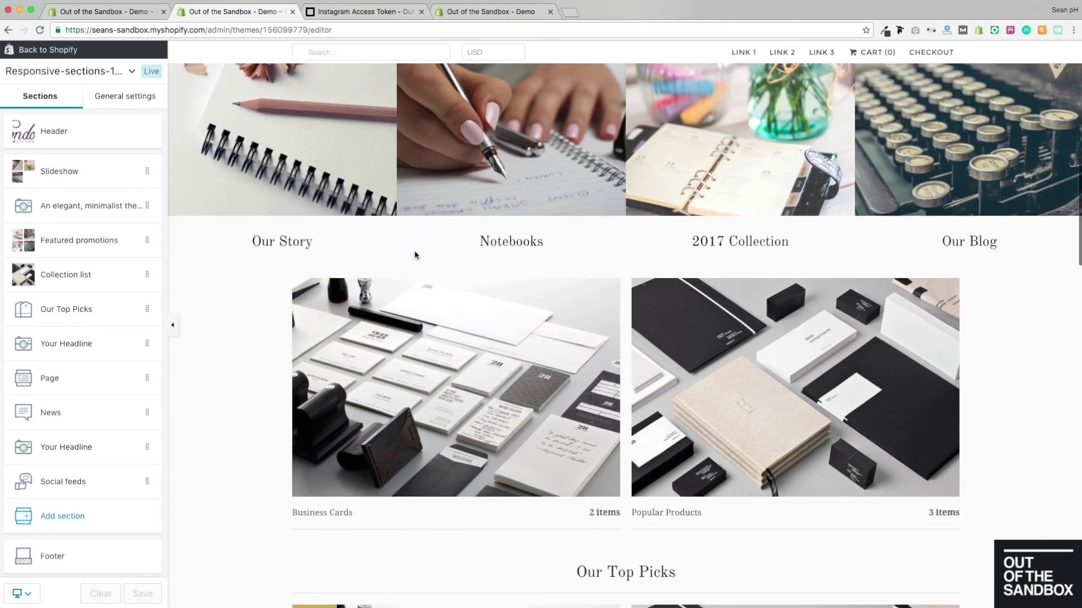
Open the Business Cards product page in the preview and examine the settings of its Product section.
left_click(525, 483)
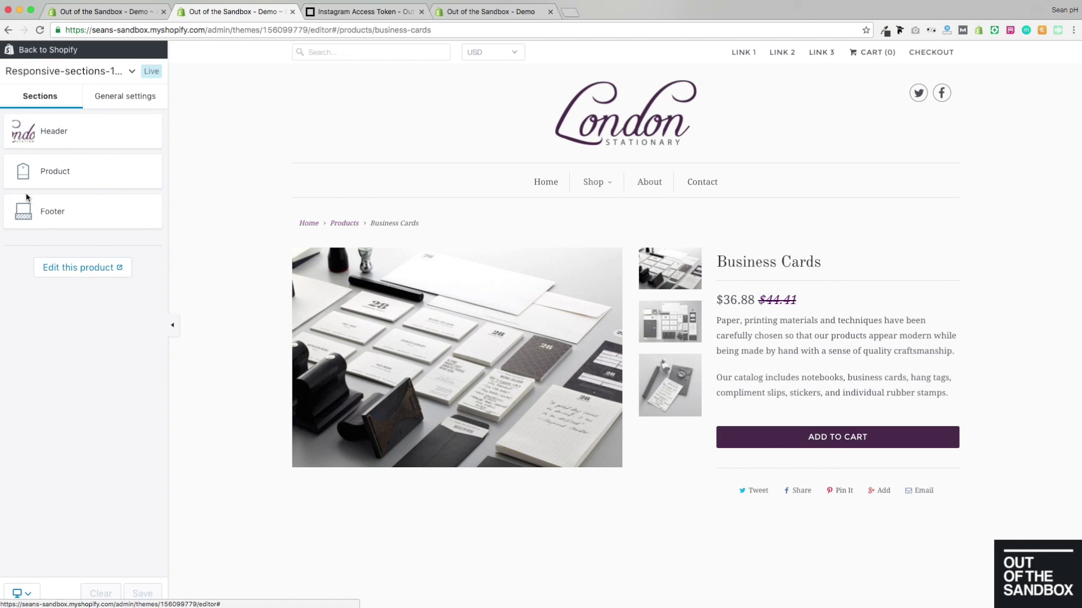
left_click(65, 174)
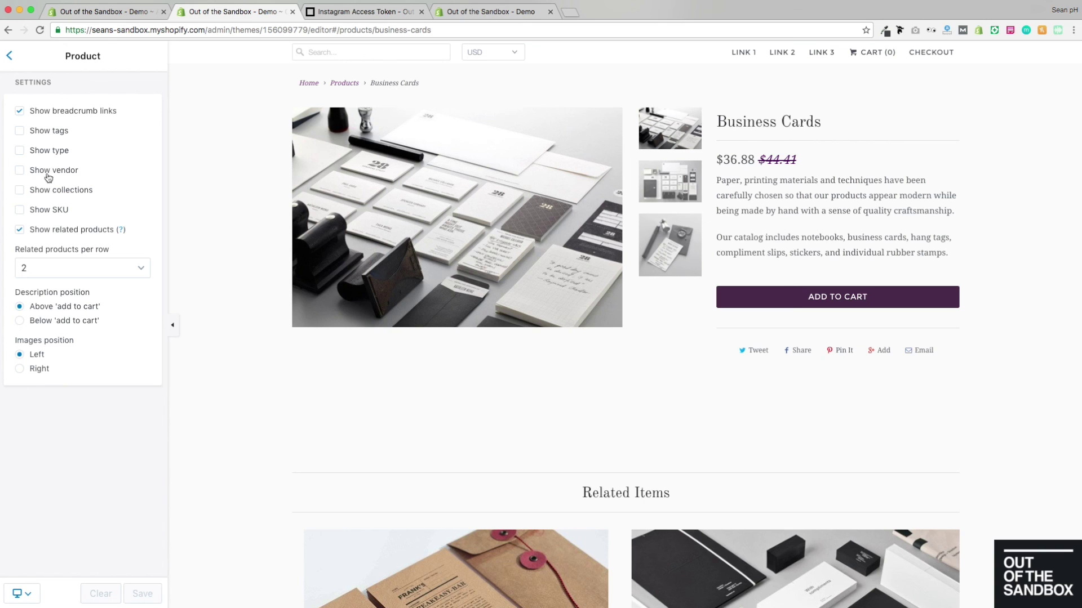
scroll(267, 300, "down", 1)
scroll(262, 291, "up", 5)
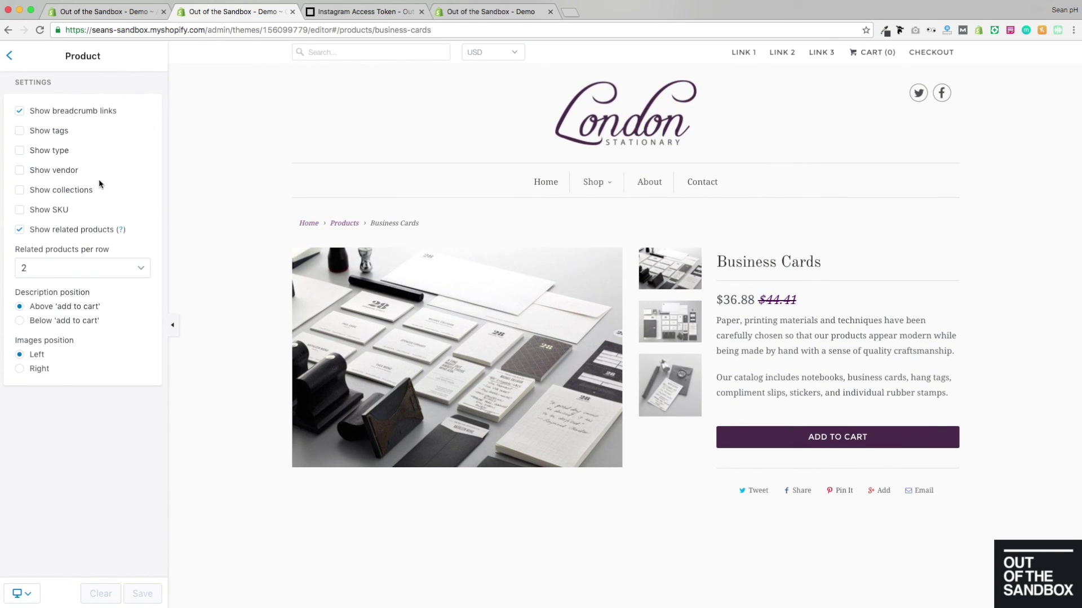
Open the Shop page with all products in the preview and show the settings of its Collection section.
left_click(597, 183)
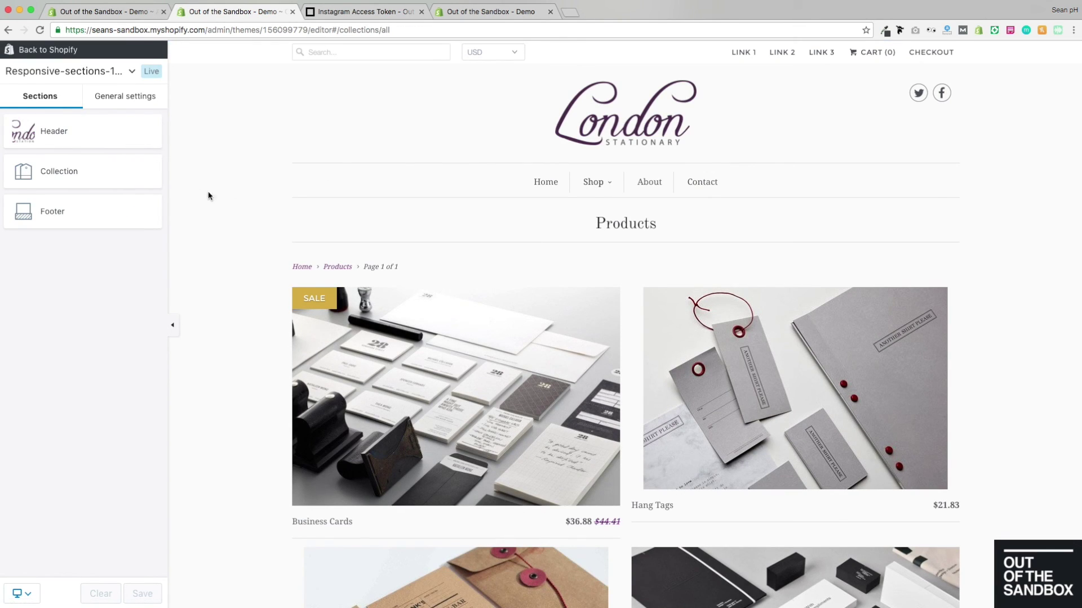
left_click(73, 174)
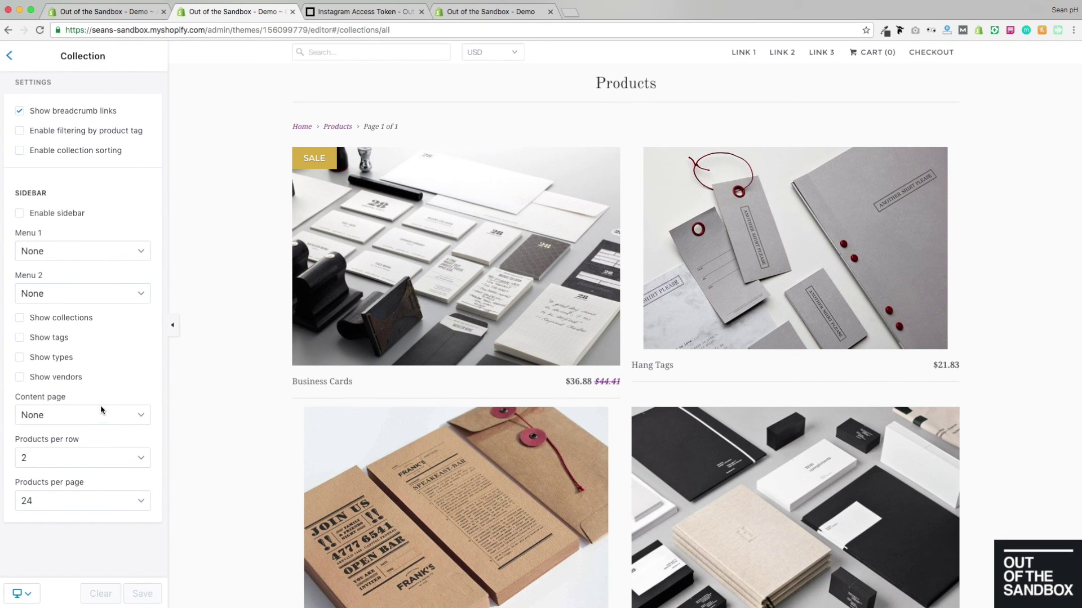